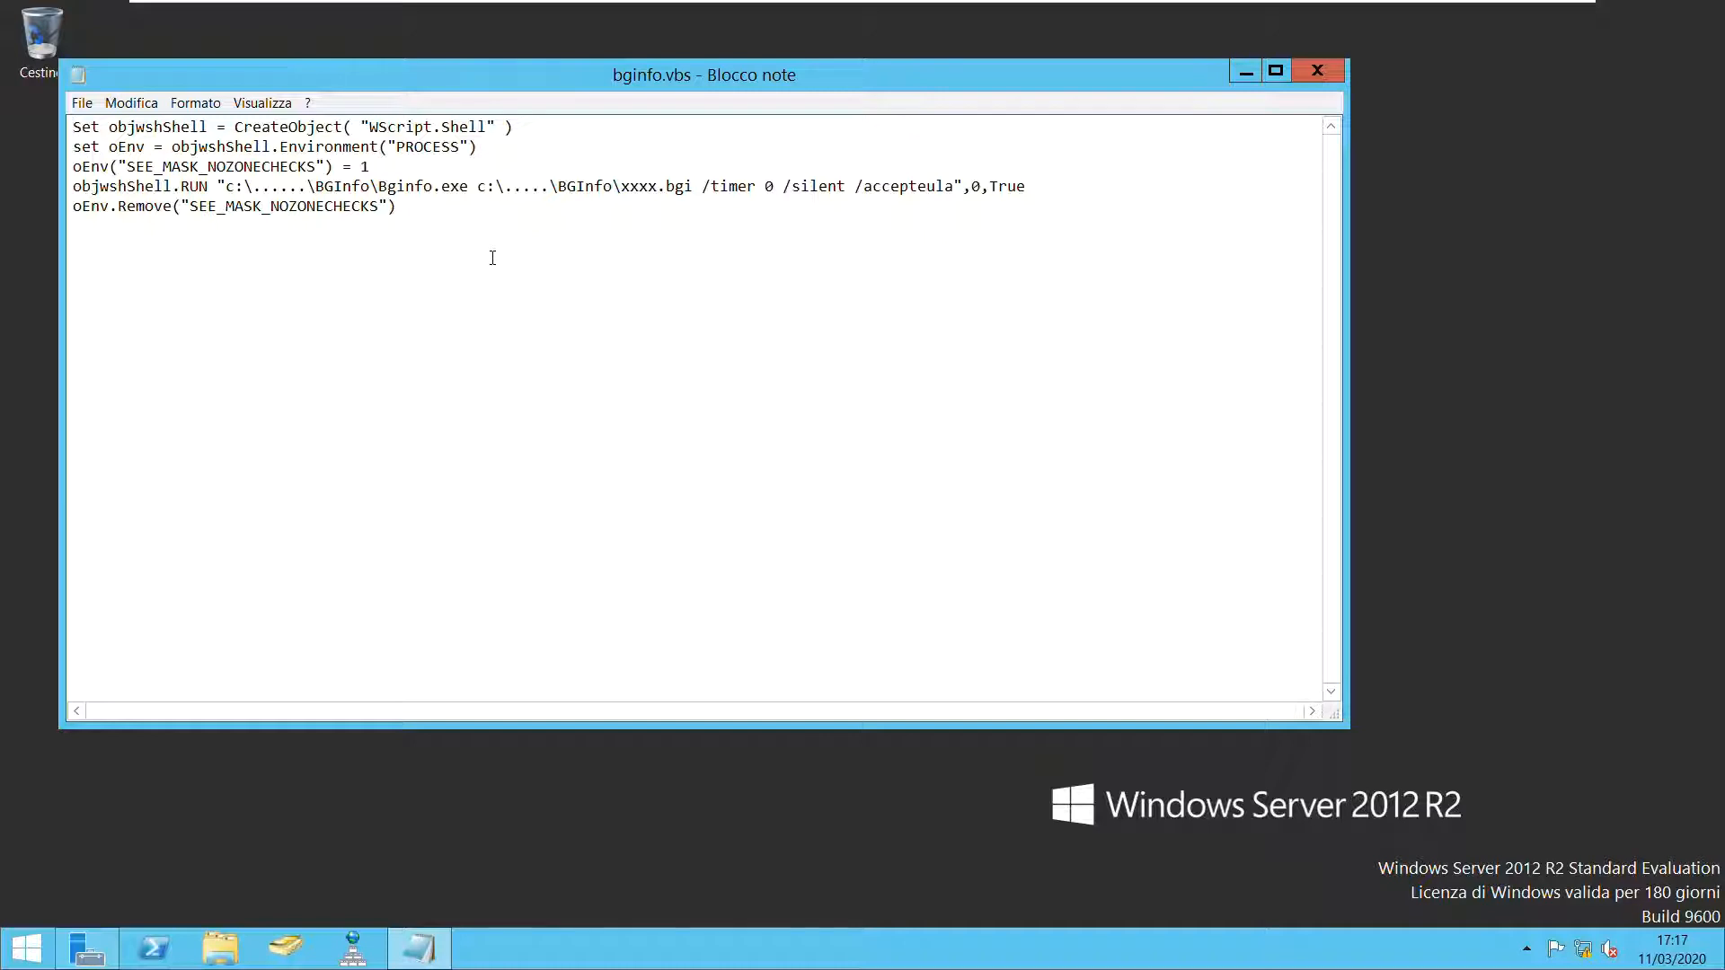
# Close the bginfo.vbs script in Notepad to reveal the desktop files.
pyautogui.click(1333, 80)
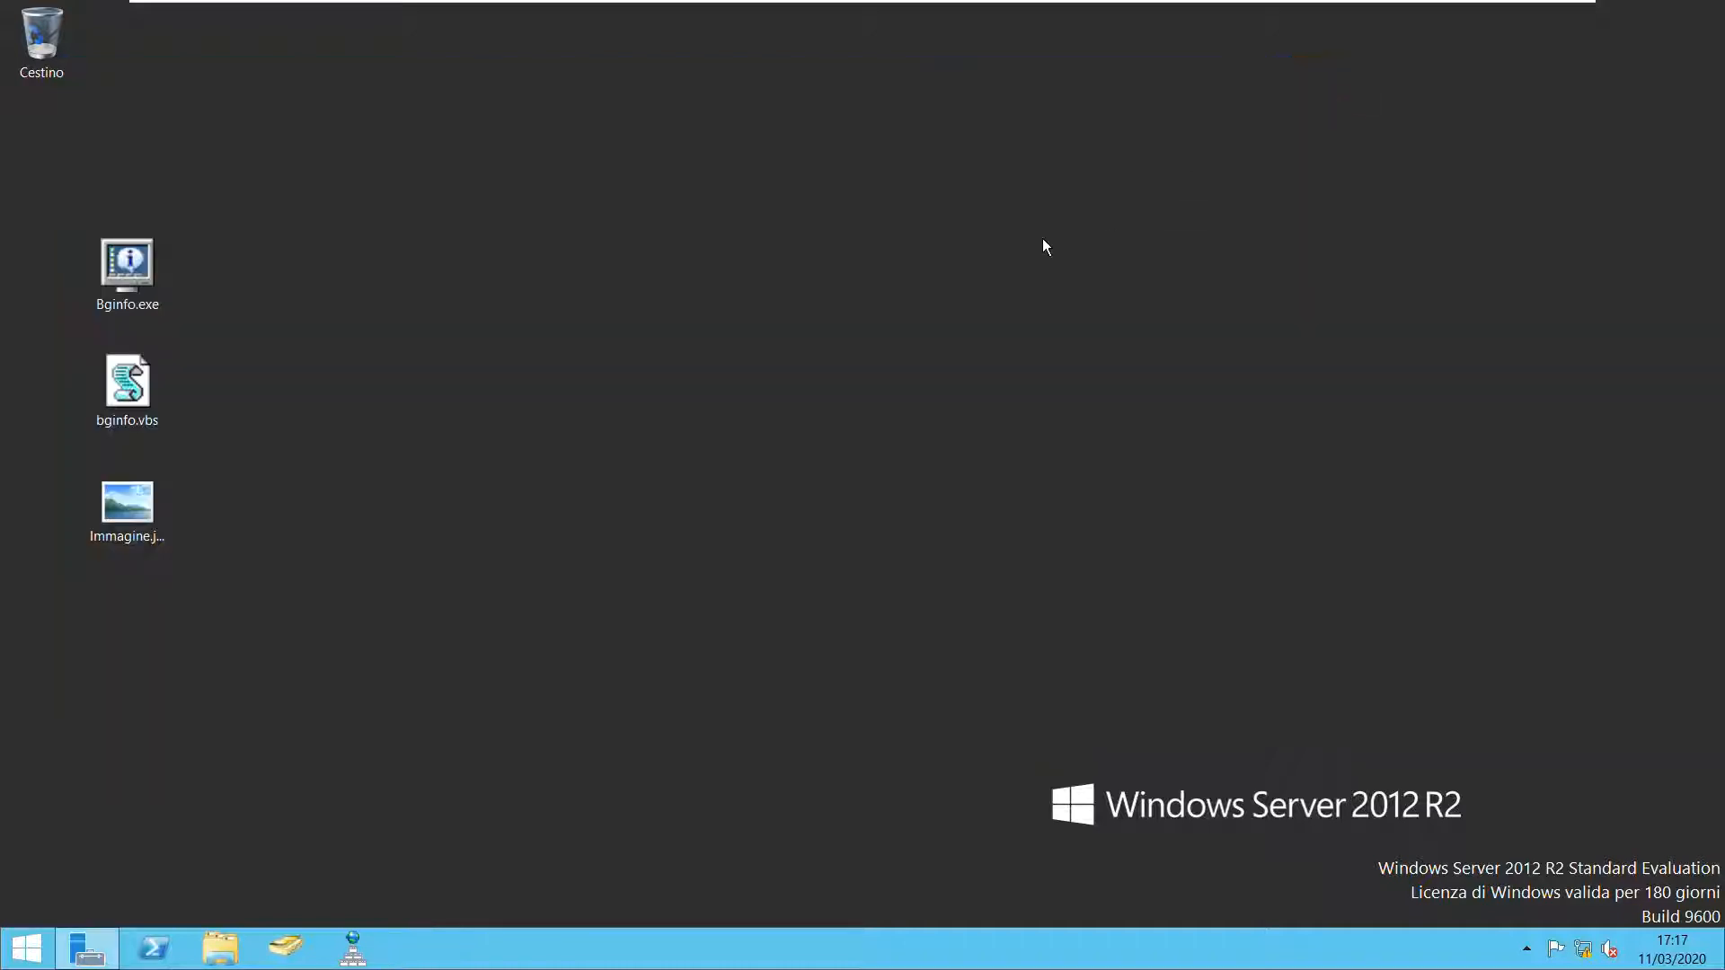
# Launch Bginfo.exe, accept the licence, and delete the Default Gateway line.
pyautogui.click(150, 295)
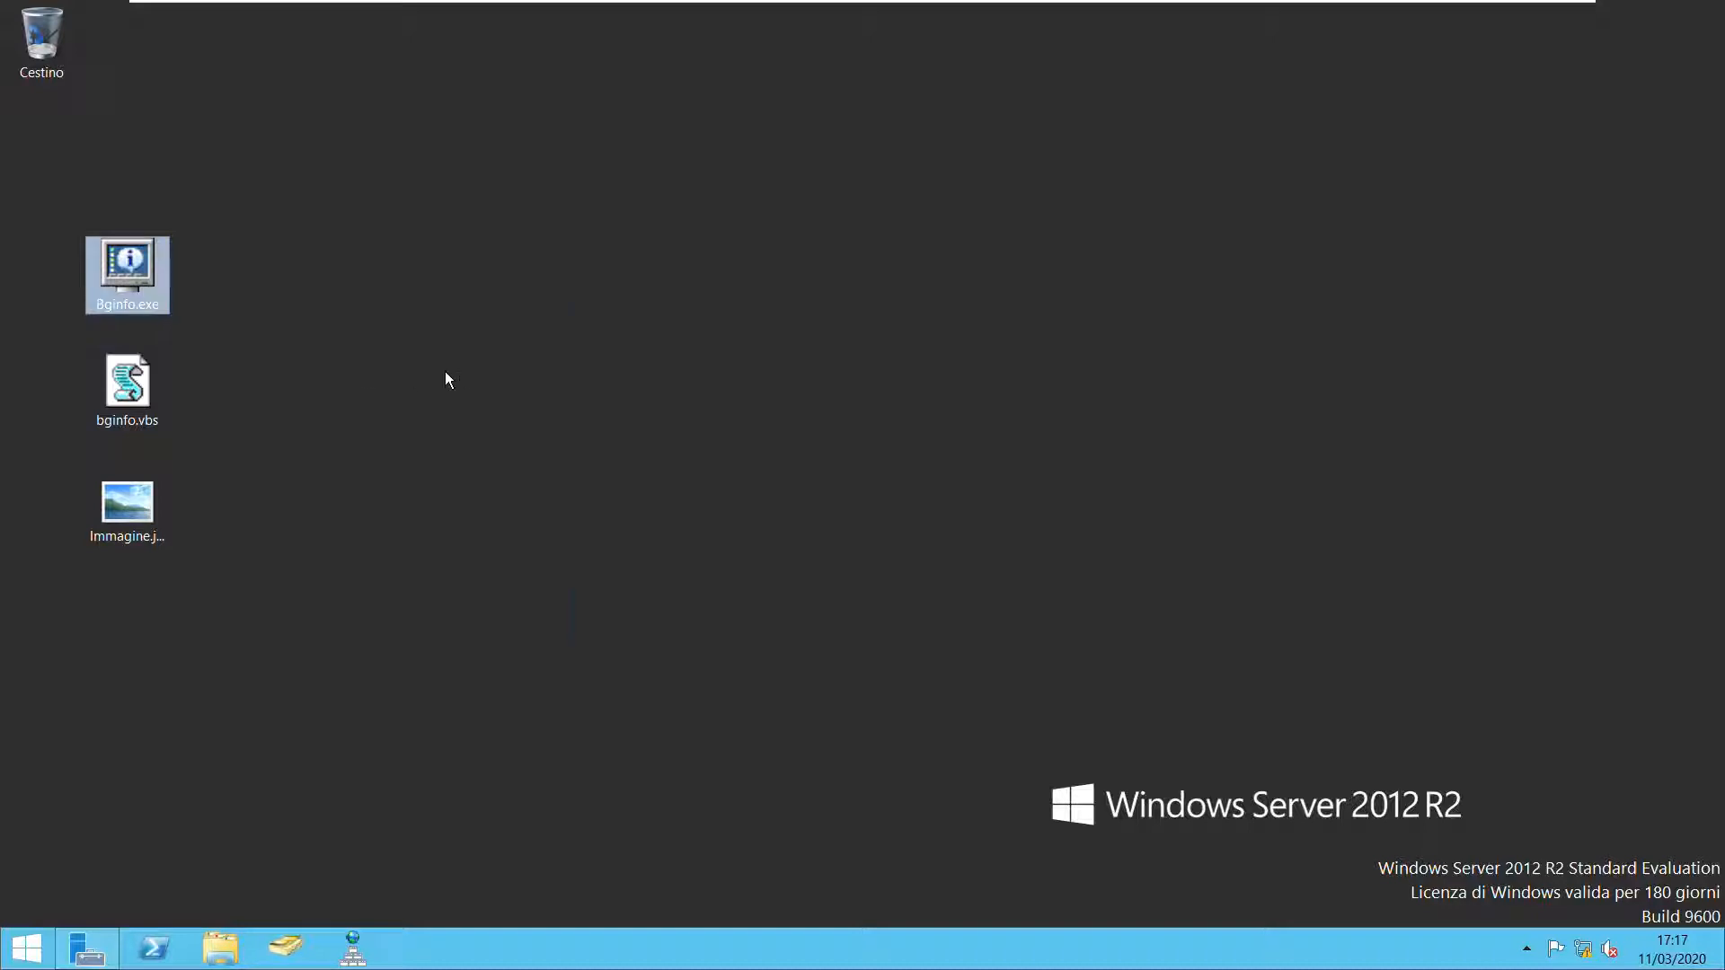
pyautogui.click(953, 622)
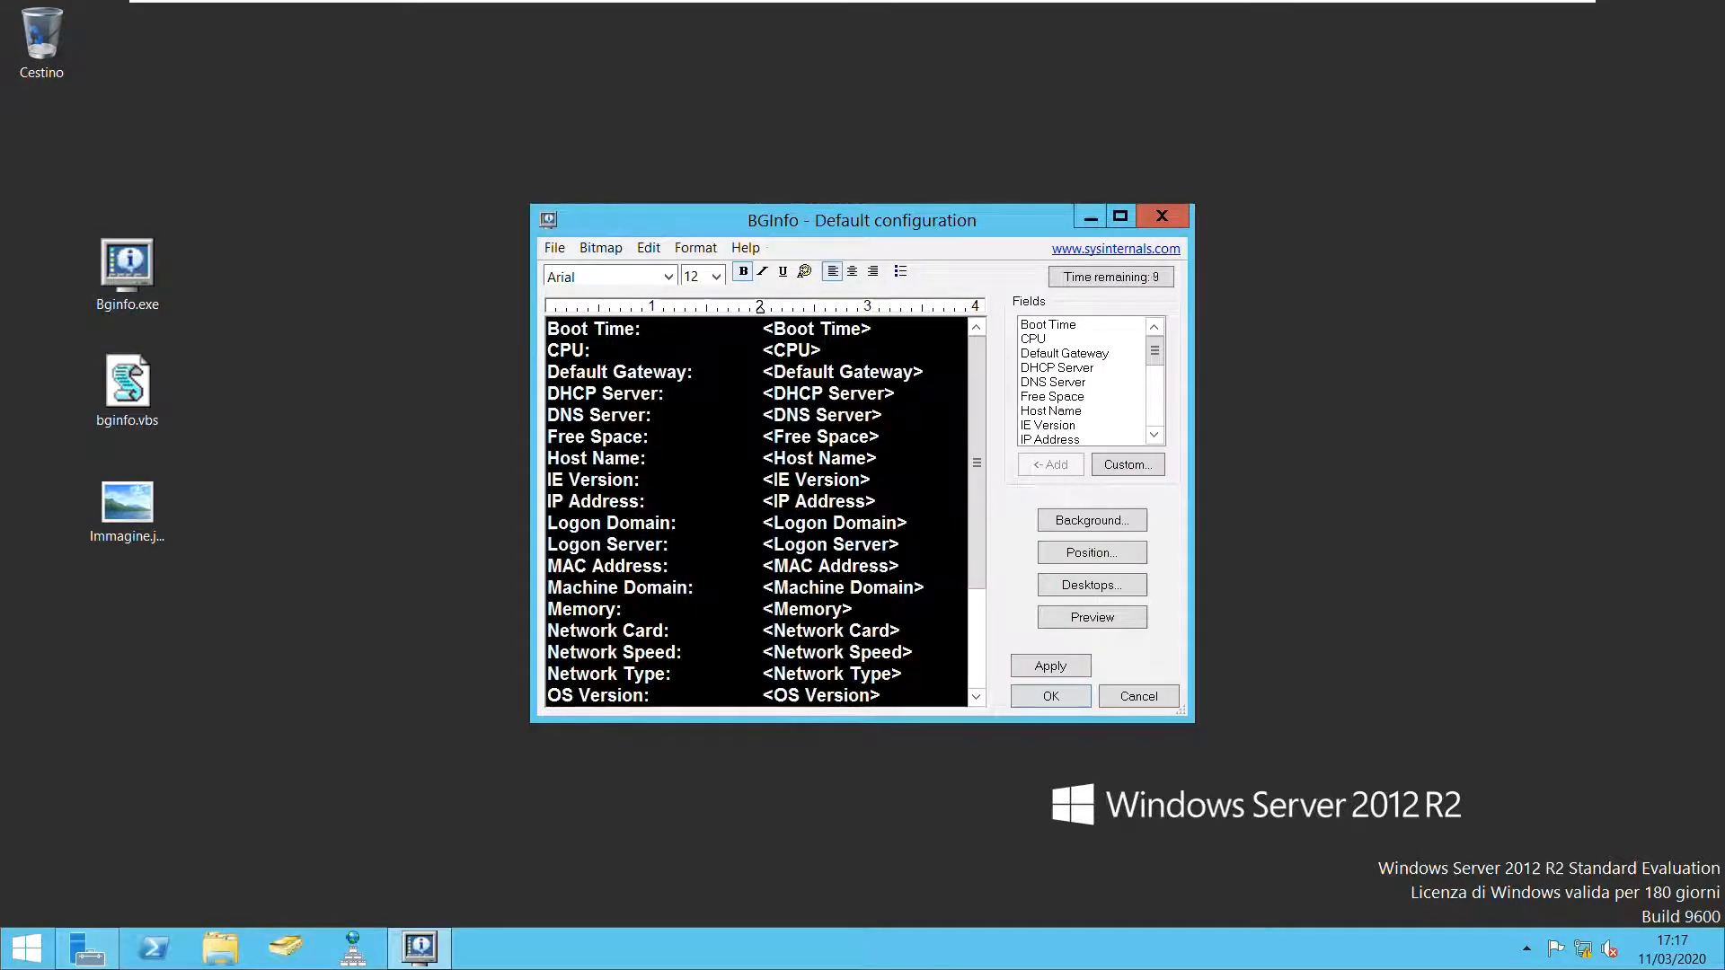
pyautogui.moveTo(548, 372); pyautogui.dragTo(760, 372)
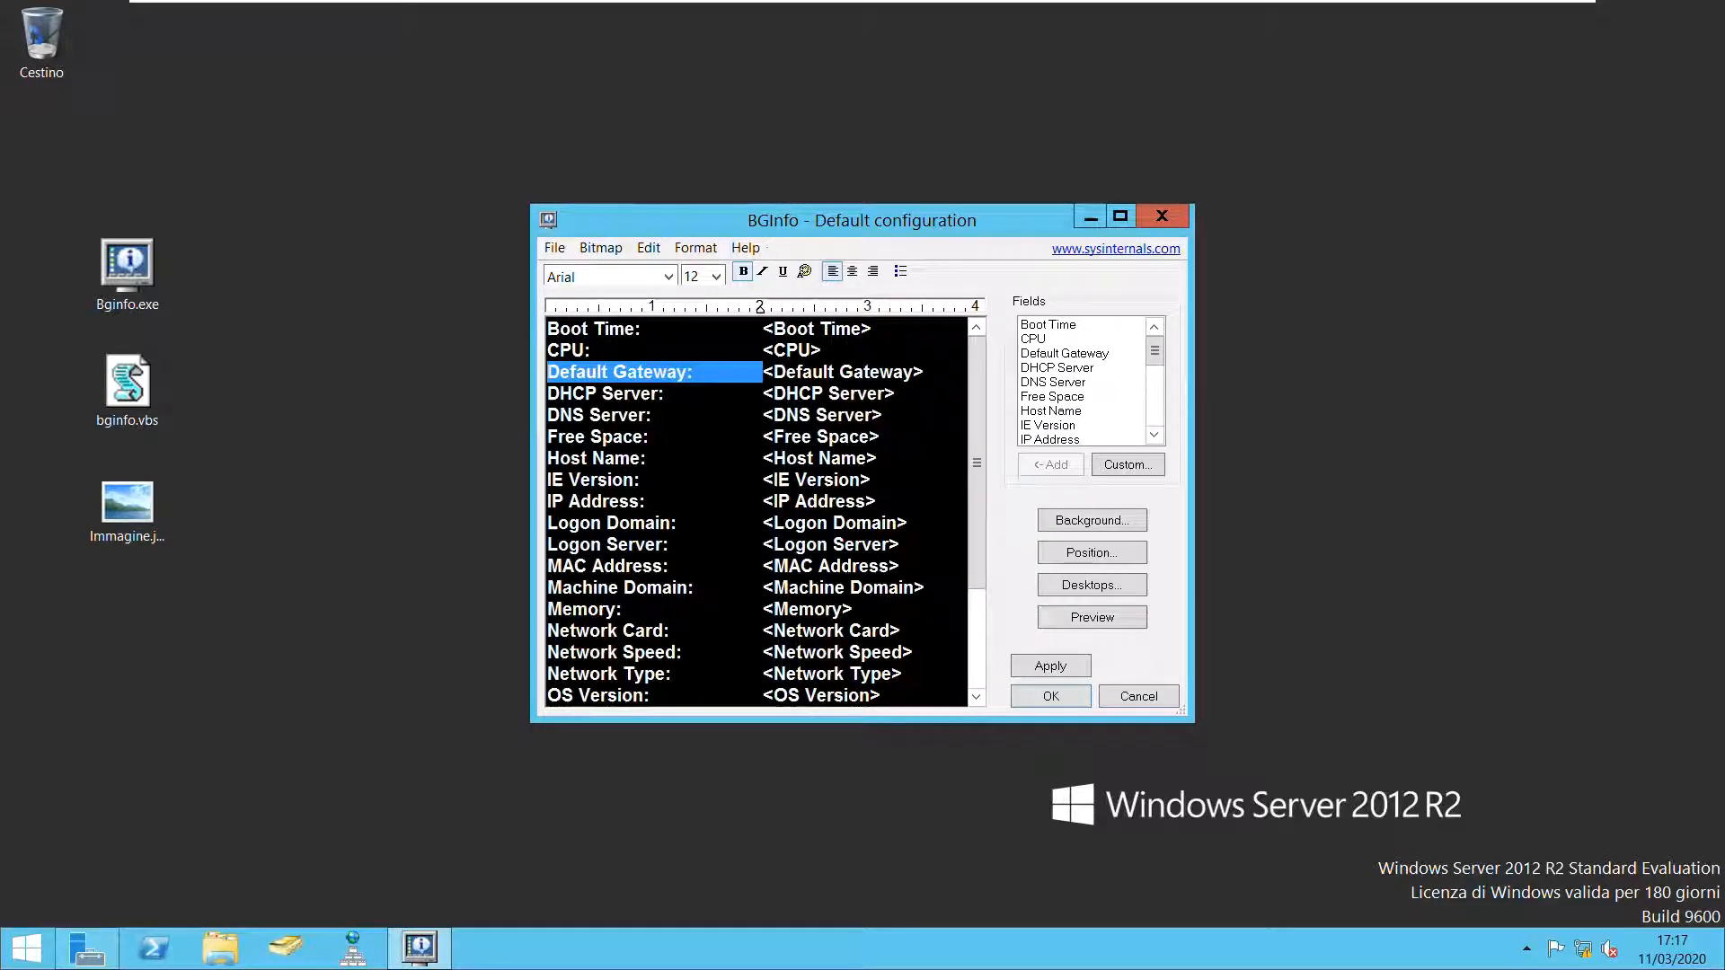
pyautogui.press('Delete')
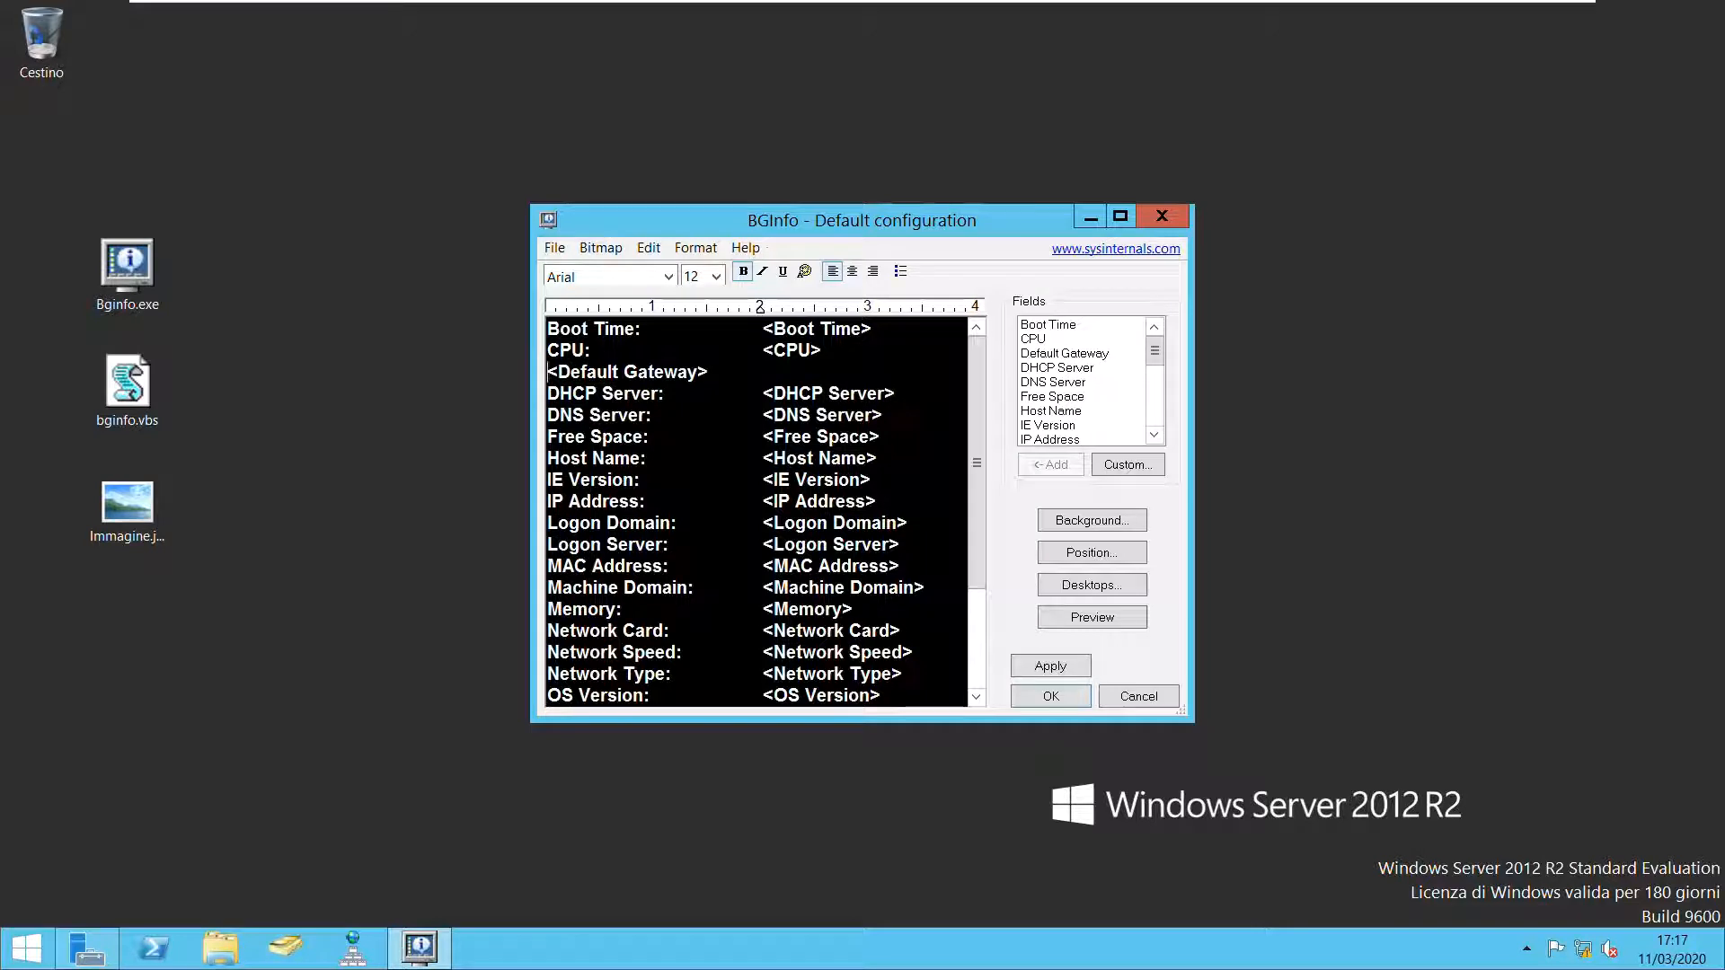
pyautogui.moveTo(708, 372); pyautogui.dragTo(548, 371)
pyautogui.press('BackSpace')
pyautogui.press('BackSpace')
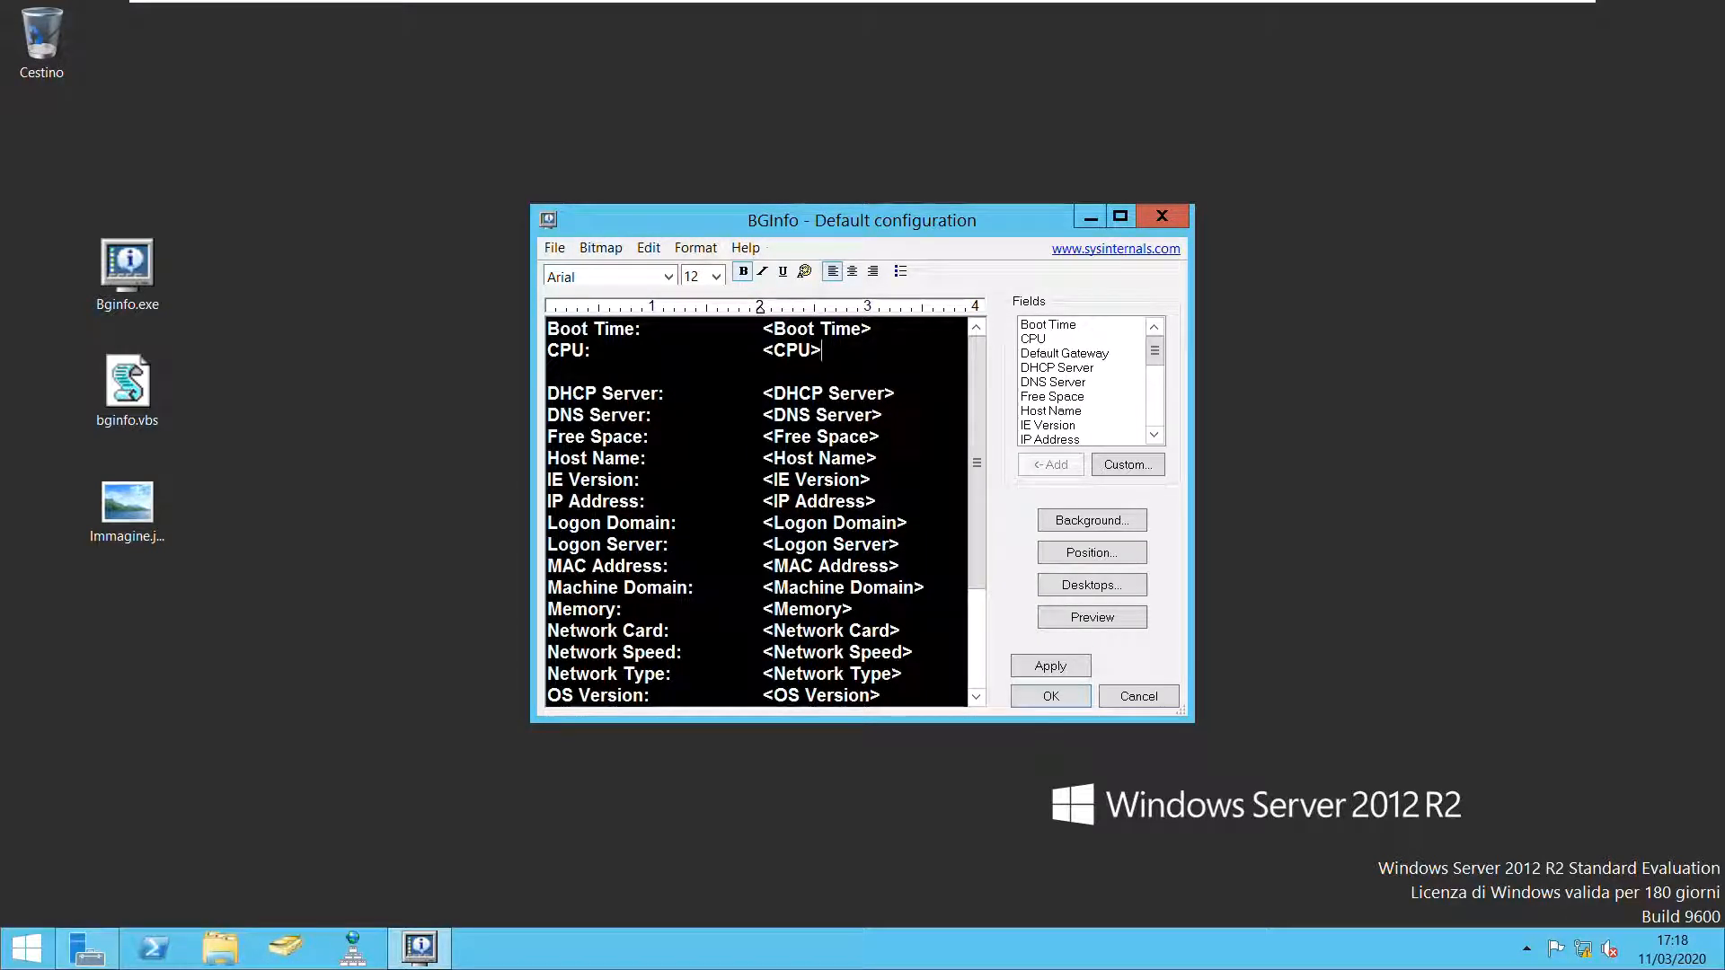
# Delete the Network Card, Network Speed, IE Version, DHCP Server and DNS Server lines.
pyautogui.moveTo(913, 653); pyautogui.dragTo(548, 633)
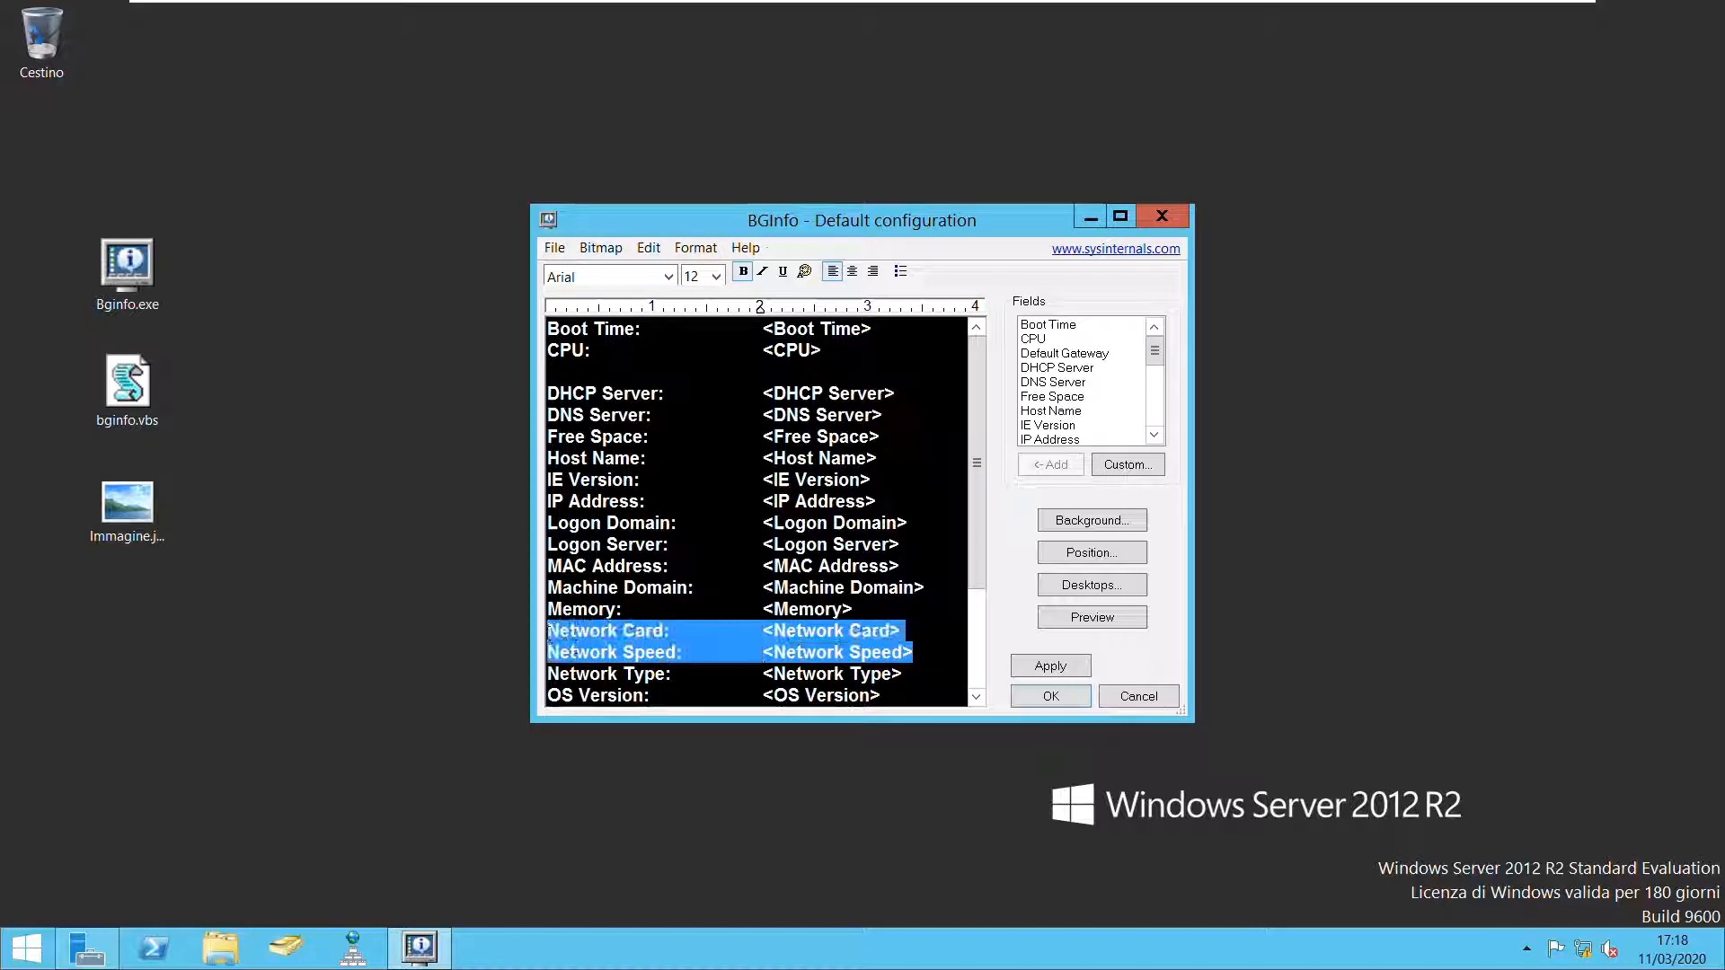
pyautogui.press('BackSpace')
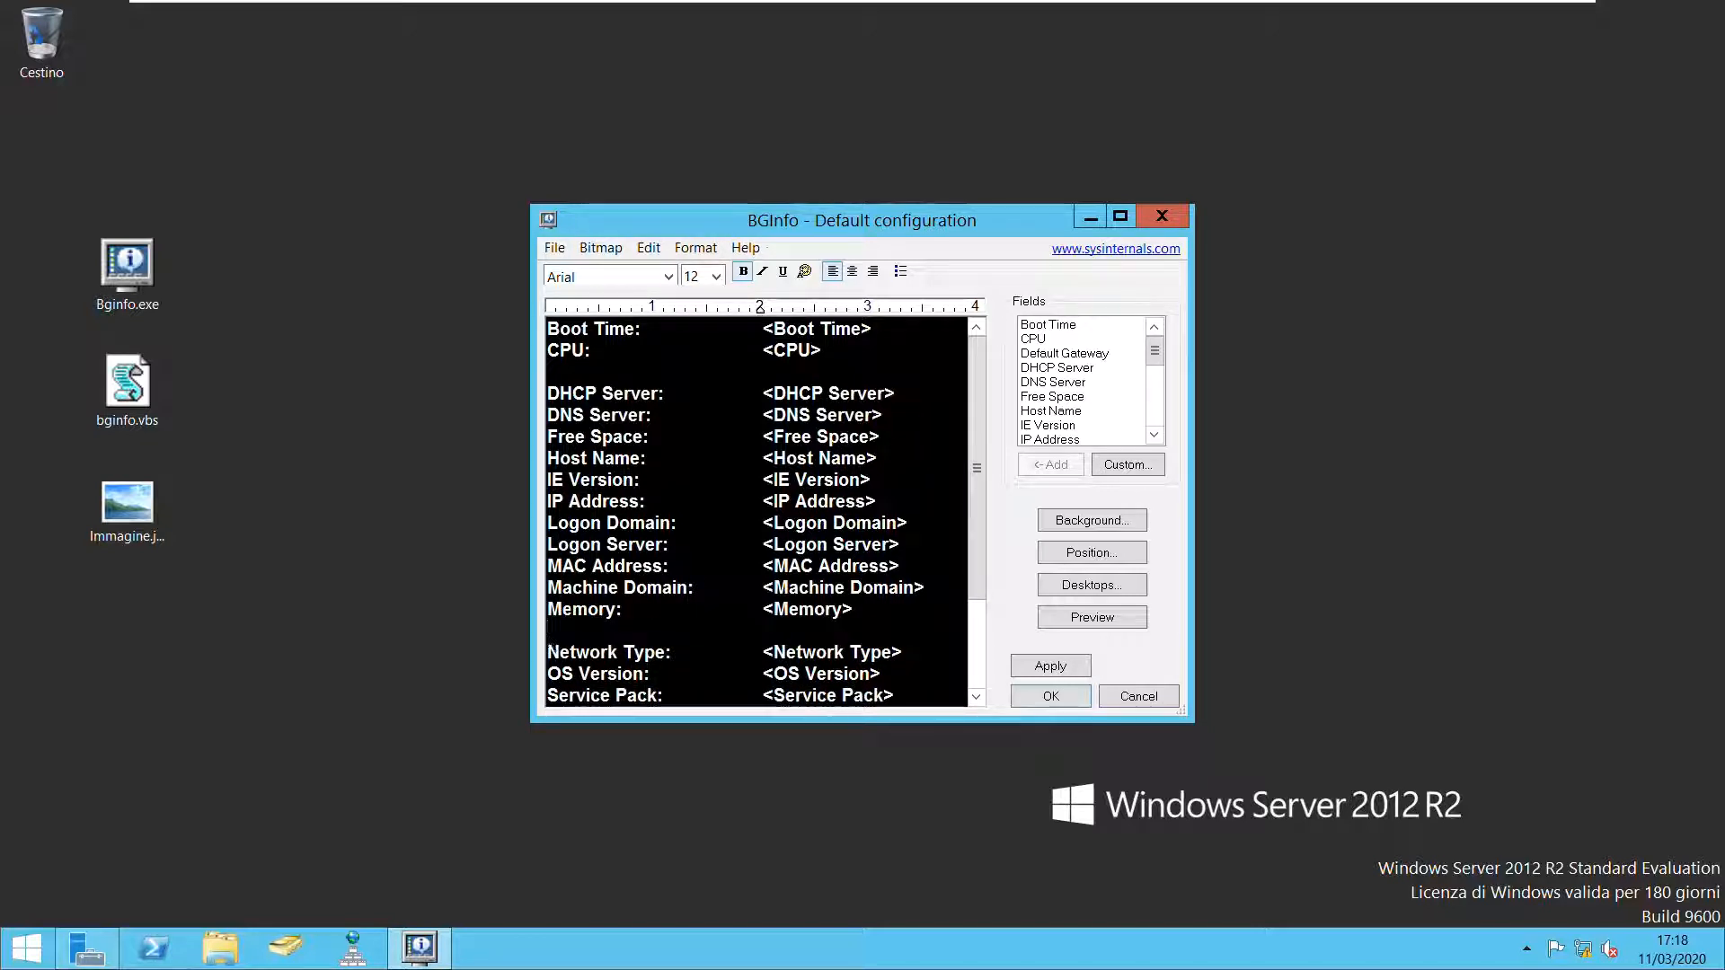
pyautogui.moveTo(871, 480); pyautogui.dragTo(544, 491)
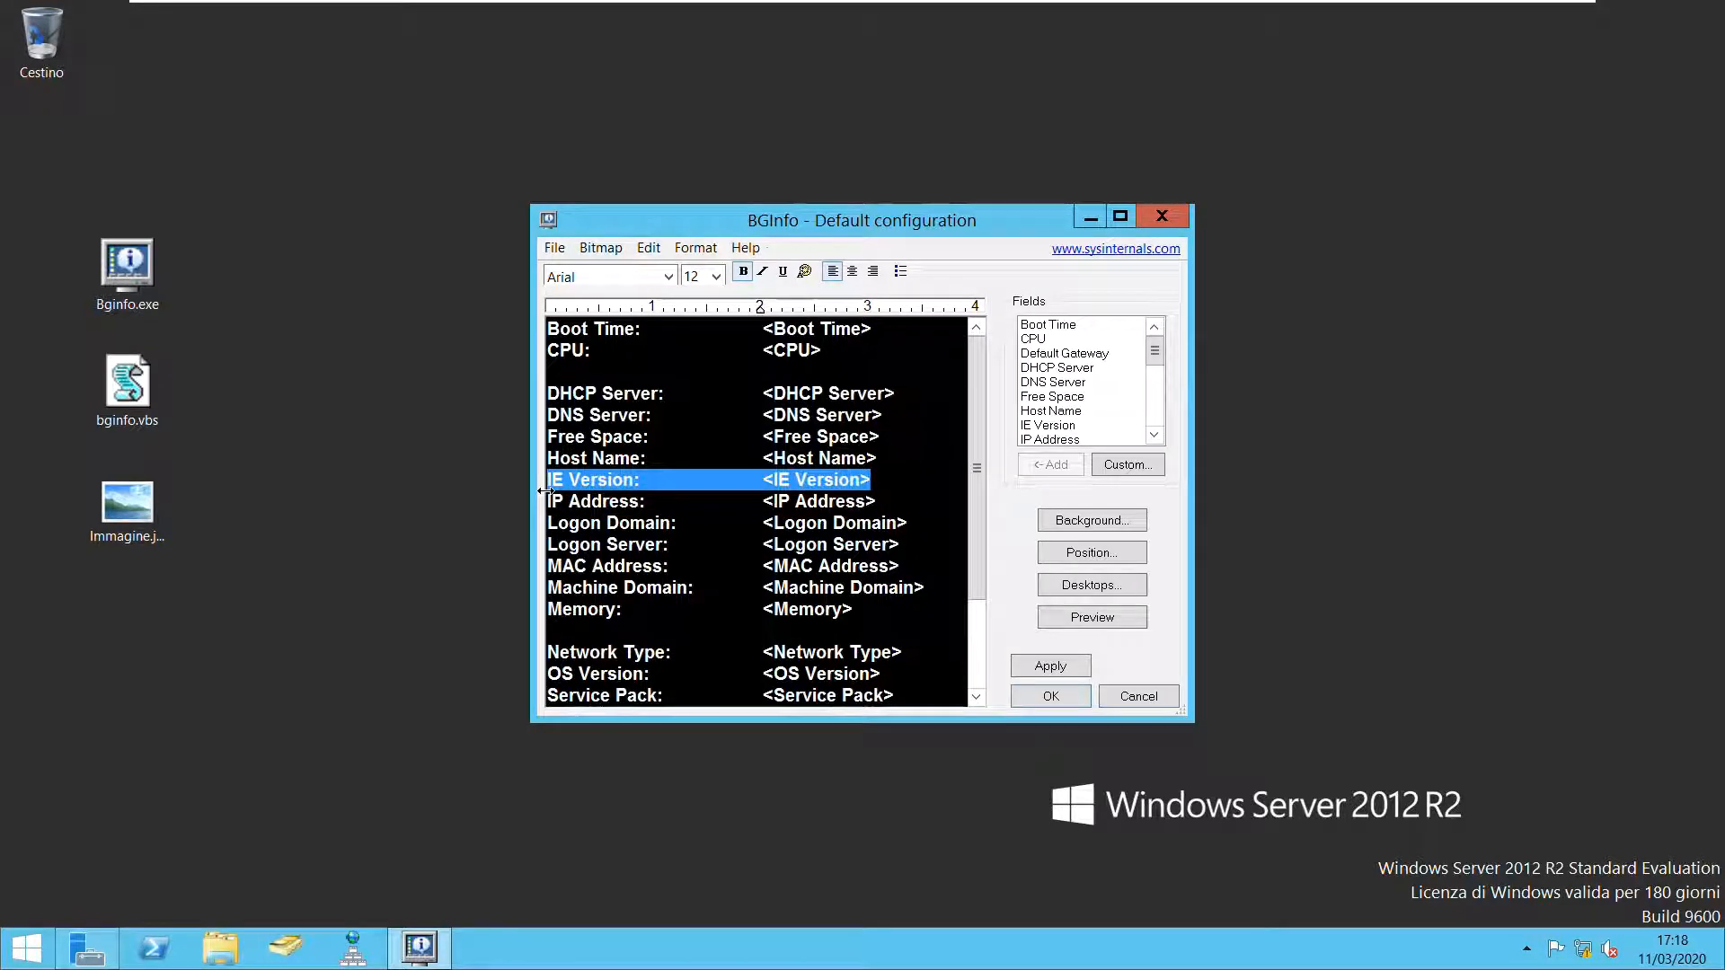
pyautogui.press('Delete')
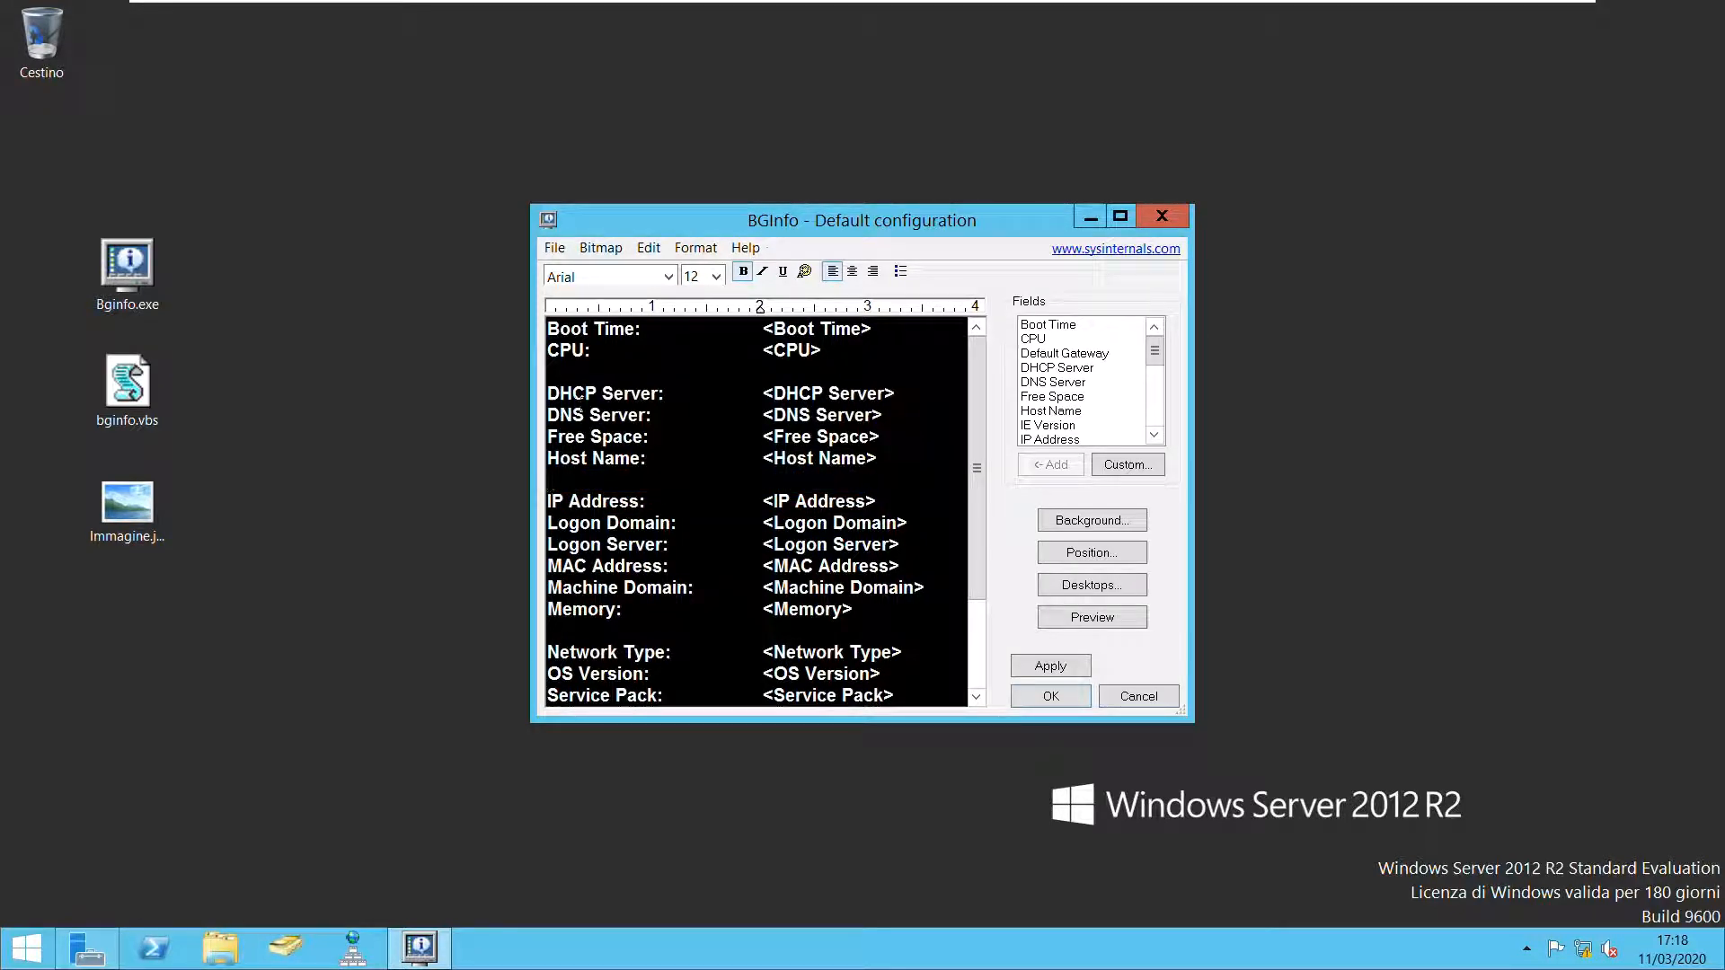
pyautogui.moveTo(547, 394); pyautogui.dragTo(865, 420)
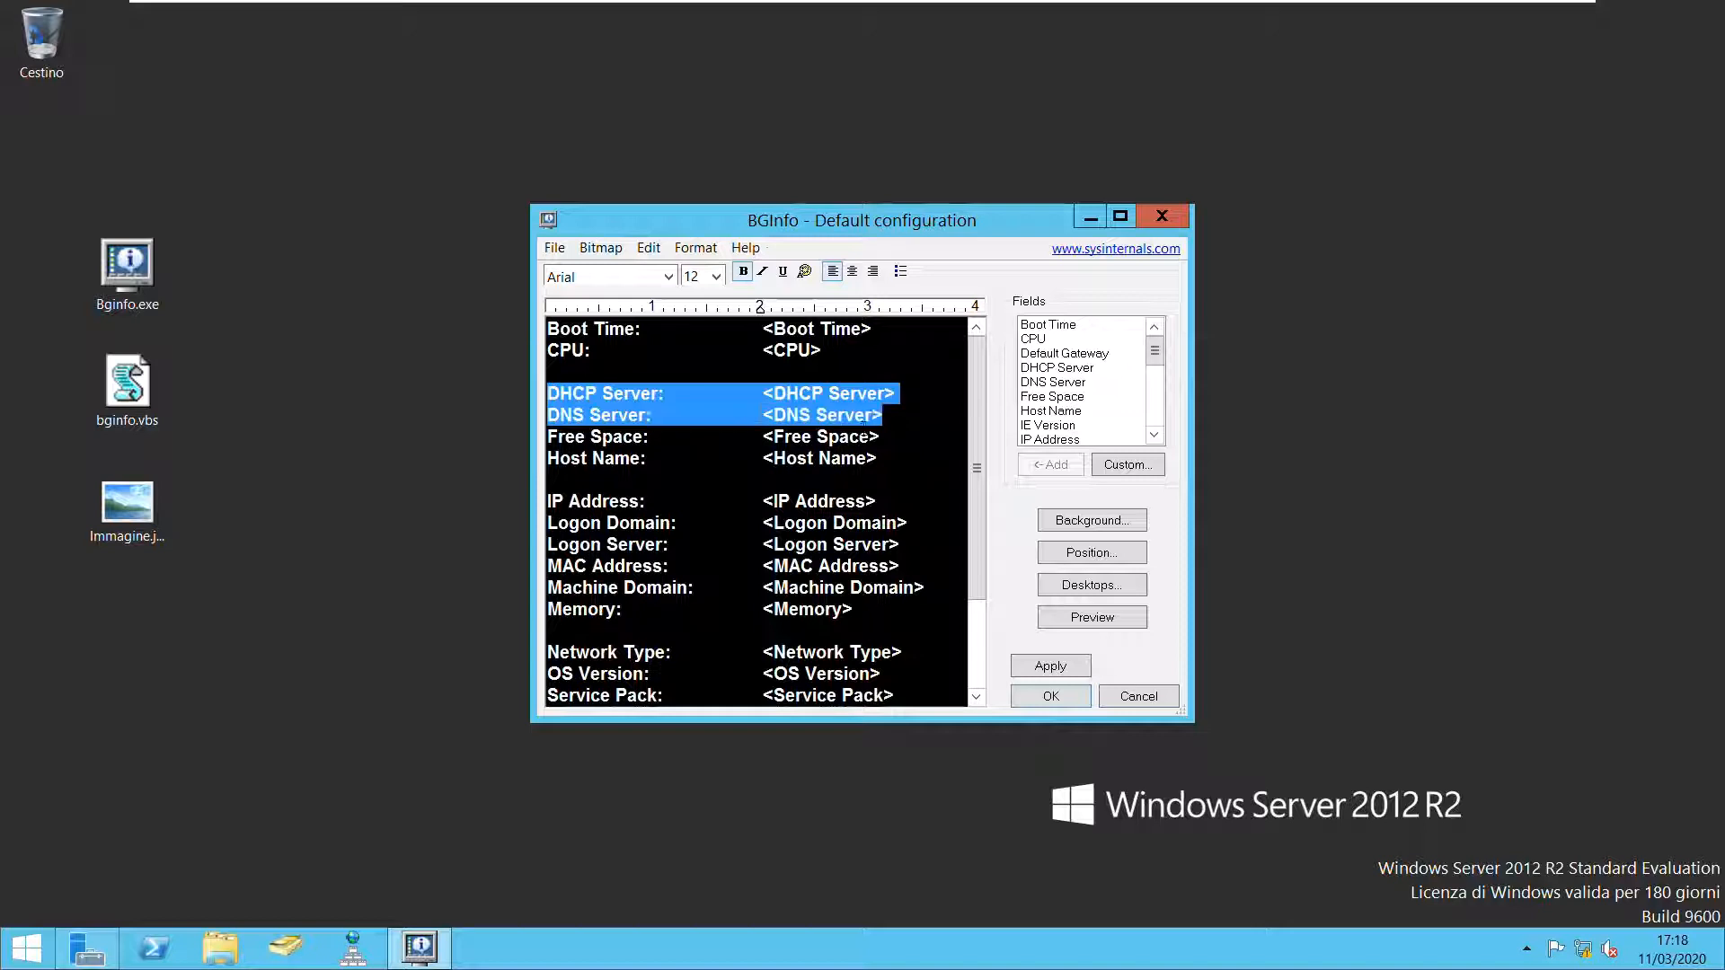
pyautogui.press('Delete')
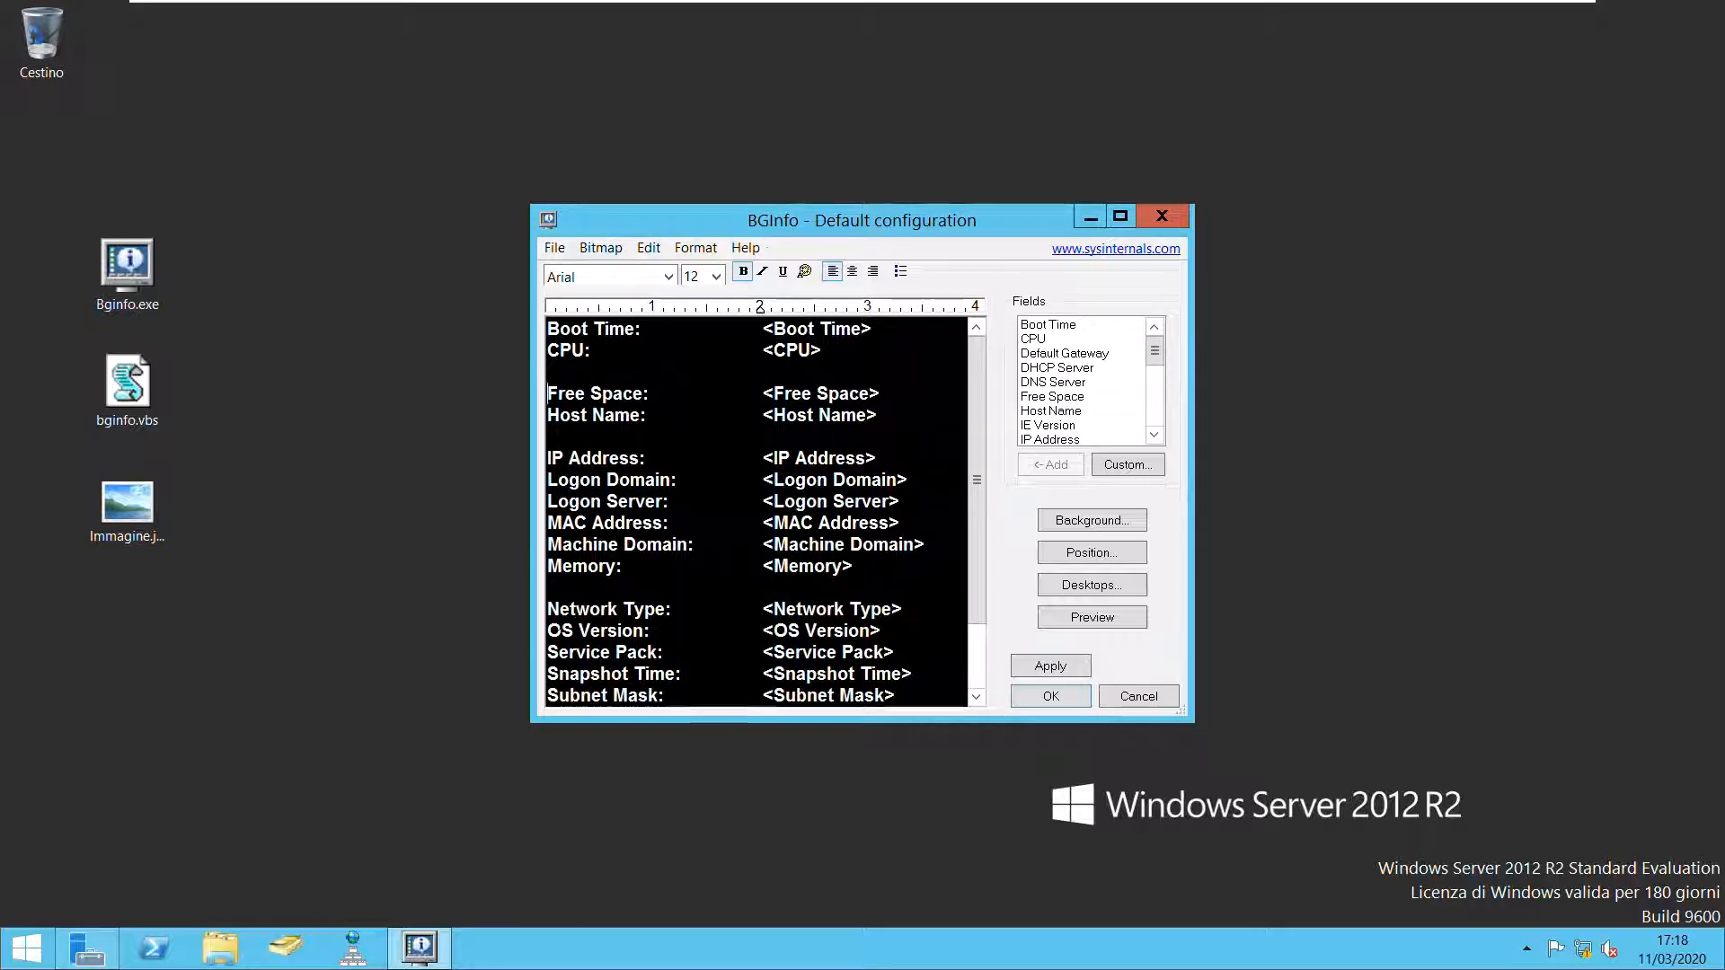
# Delete the Network Type through System Type lines, leaving User Name and Volumes.
pyautogui.moveTo(547, 609); pyautogui.dragTo(943, 739)
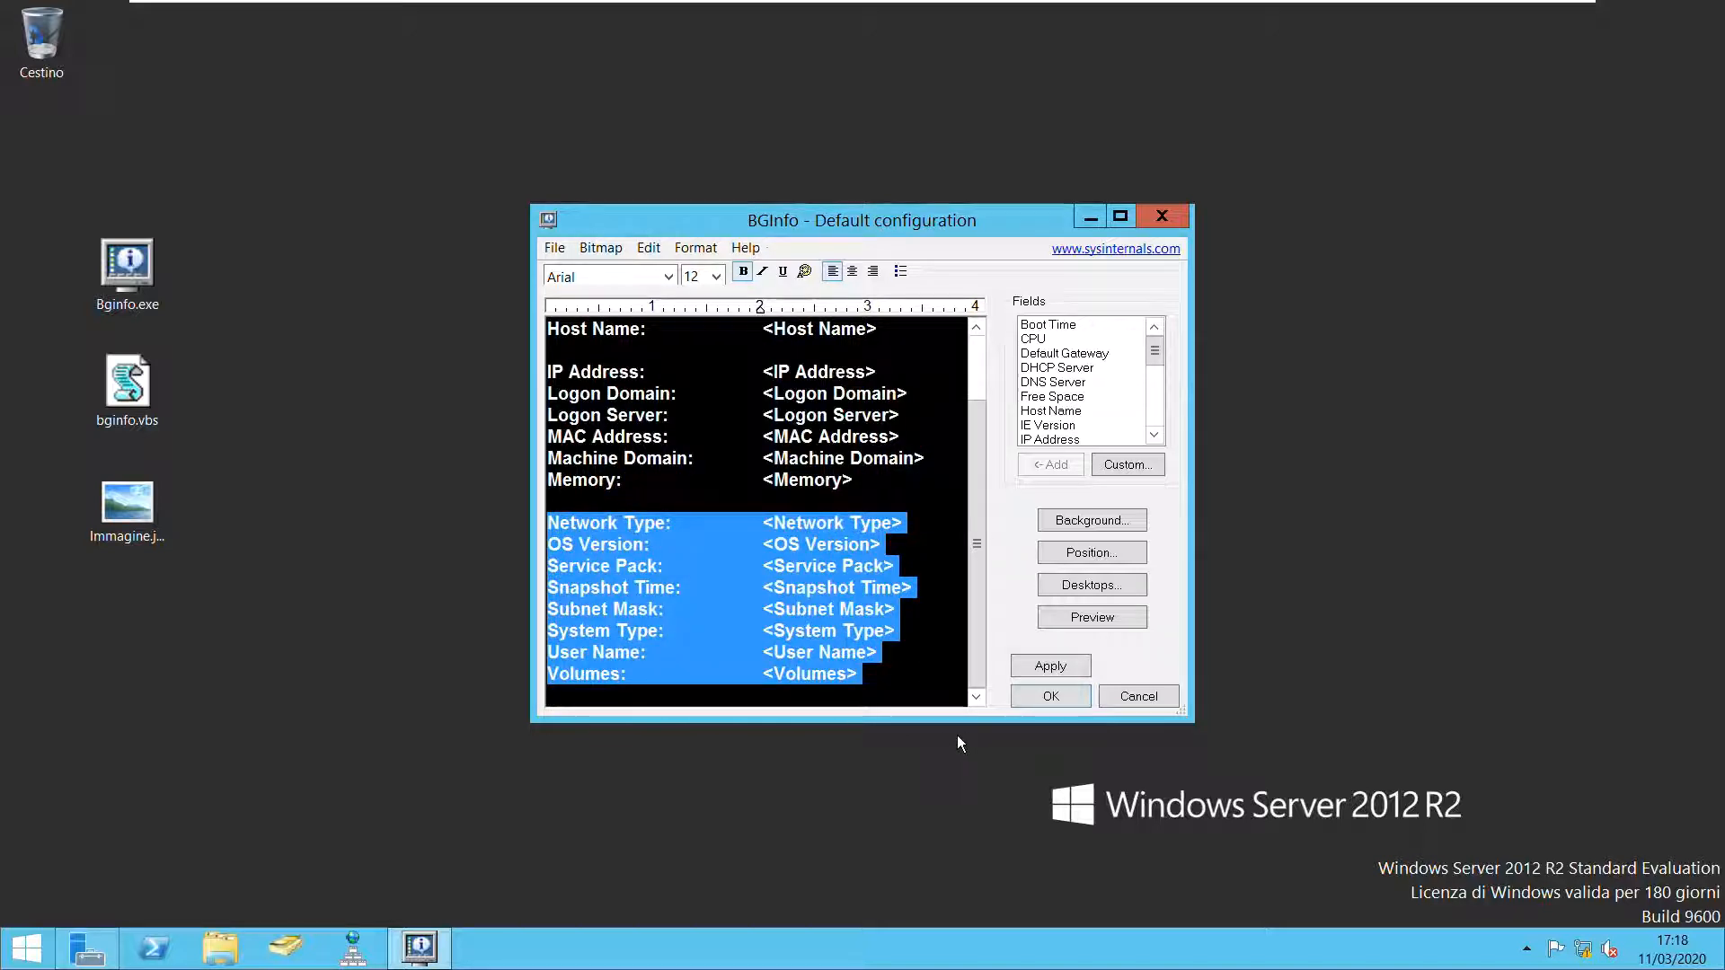
pyautogui.click(902, 633)
pyautogui.moveTo(896, 633); pyautogui.dragTo(555, 545)
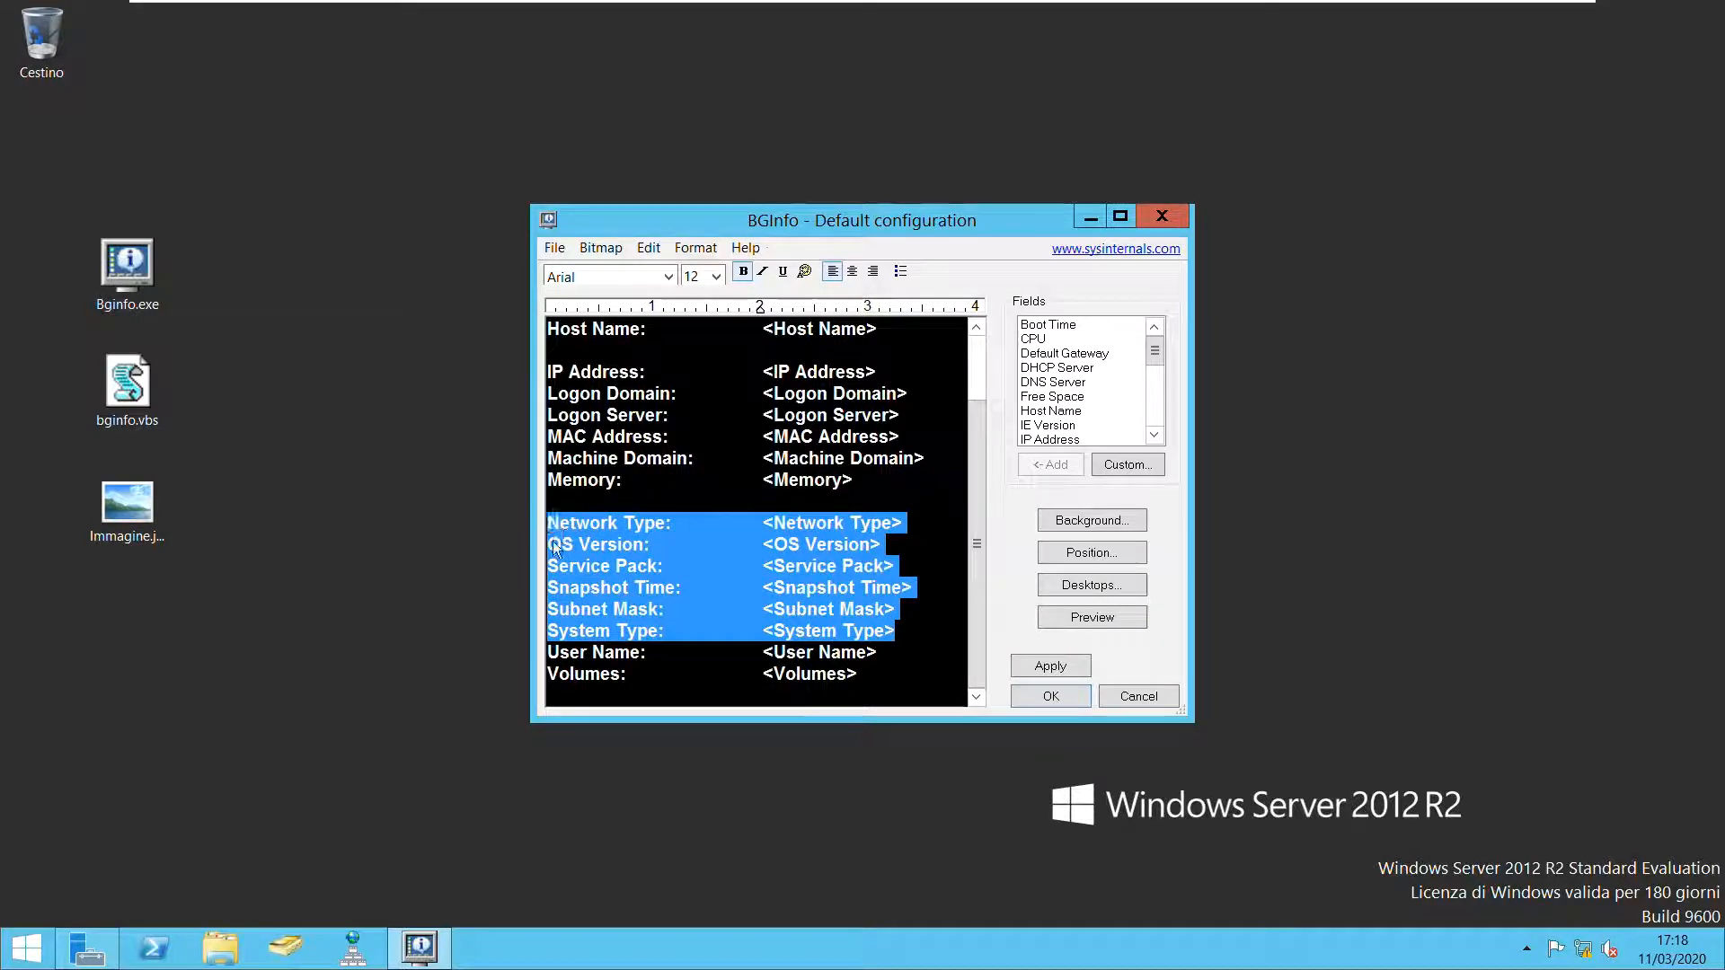
pyautogui.press('Delete')
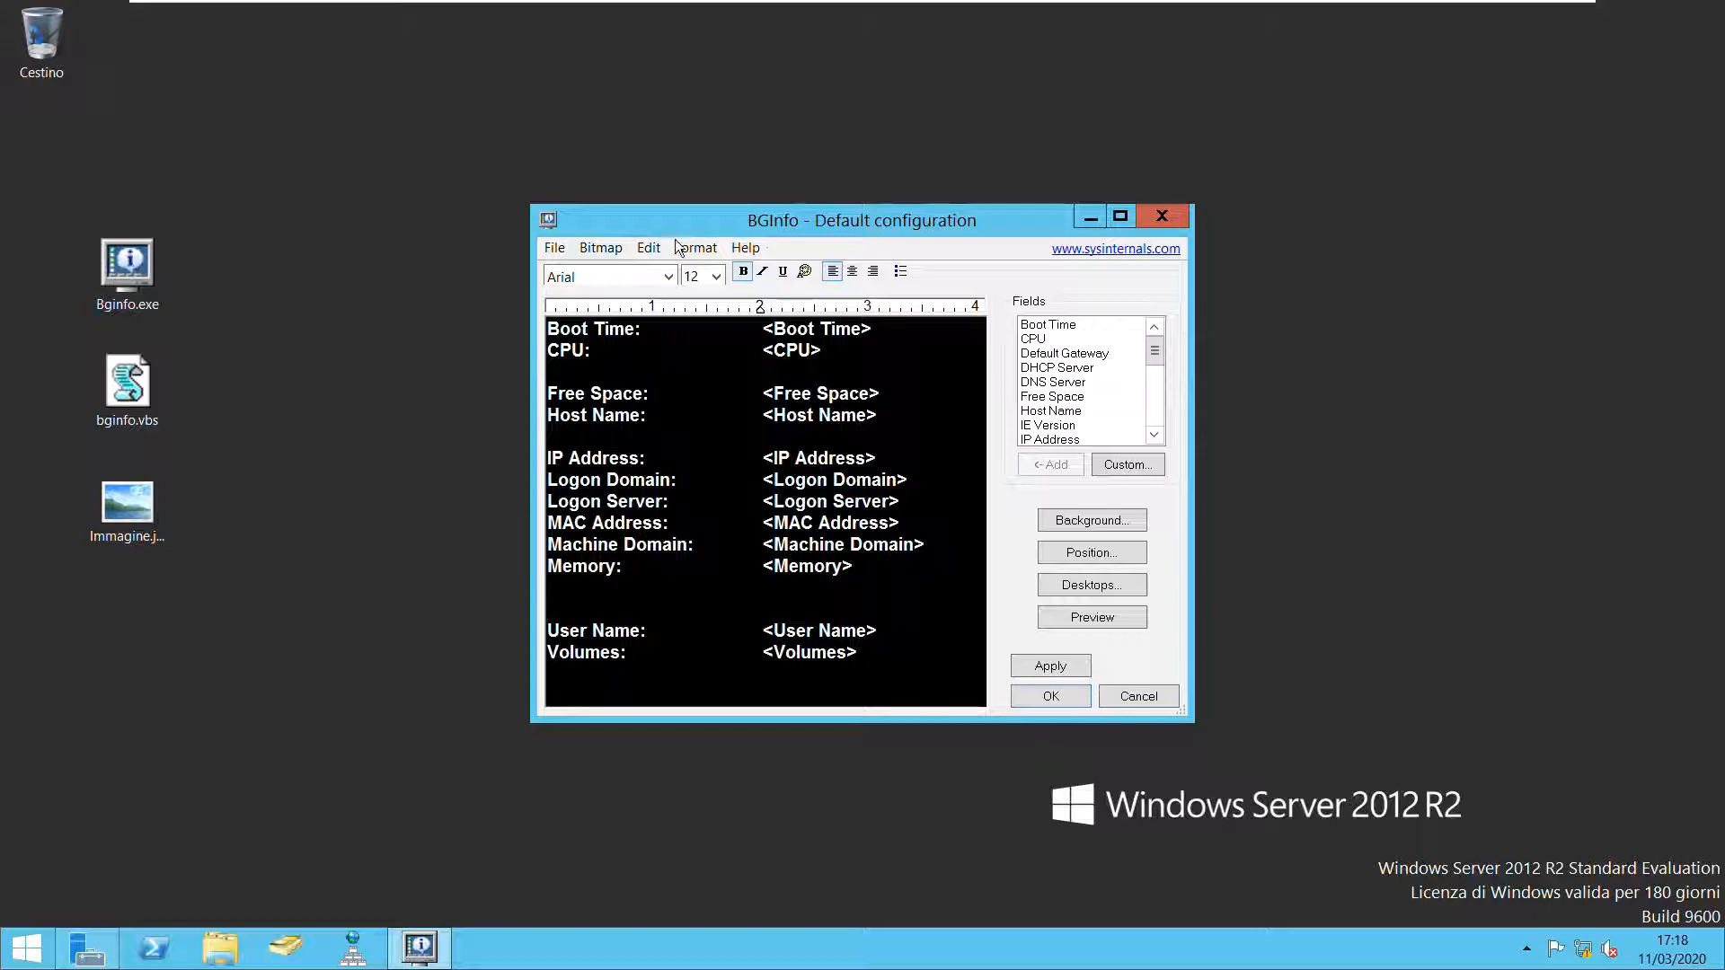
# Save the layout as Bginfo.bgi on the Desktop, close BGInfo, and tidy the icon.
pyautogui.click(564, 252)
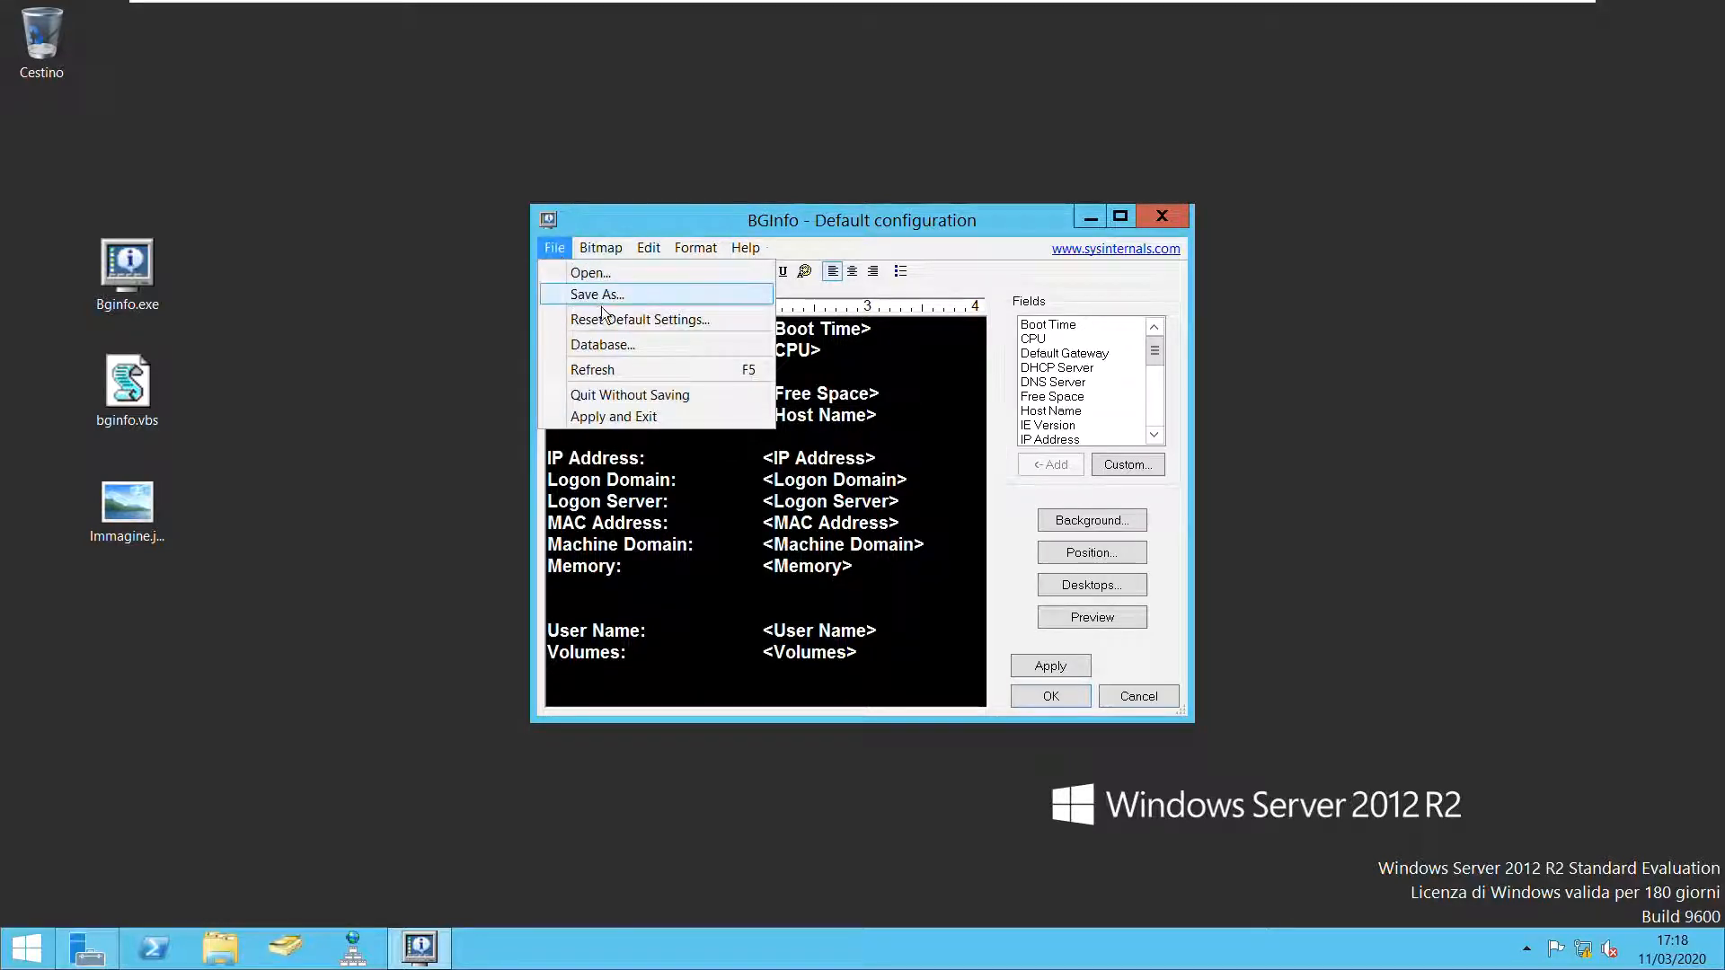
pyautogui.click(602, 301)
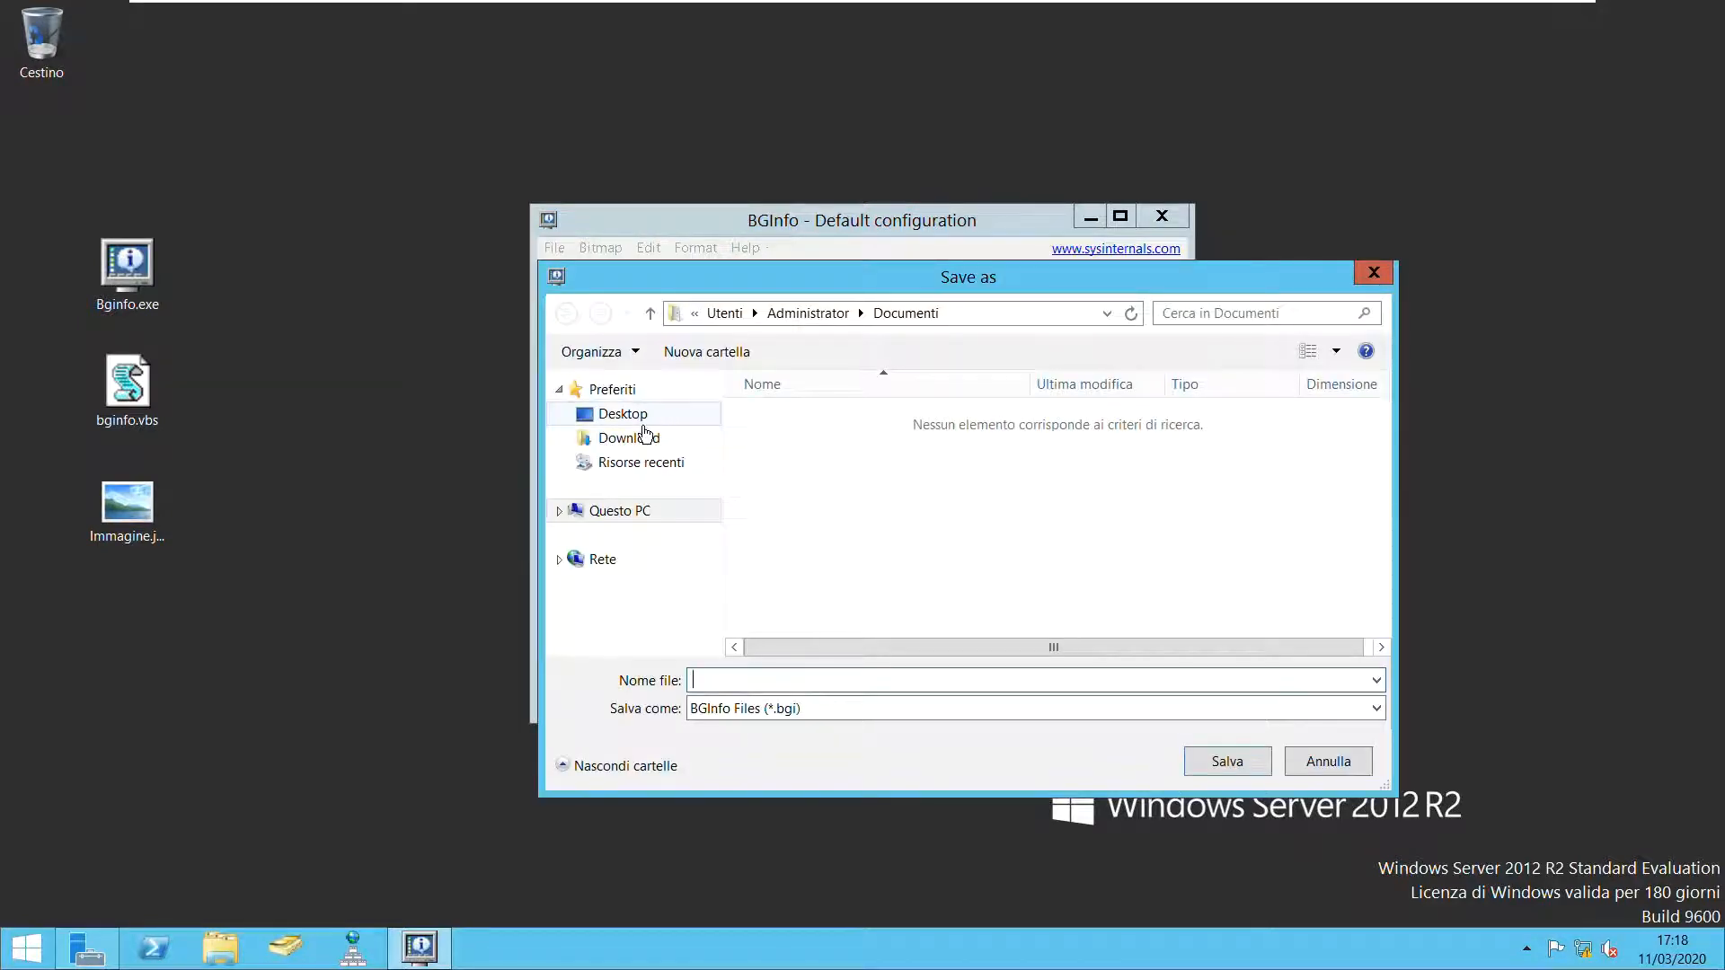
pyautogui.click(660, 421)
pyautogui.click(743, 680)
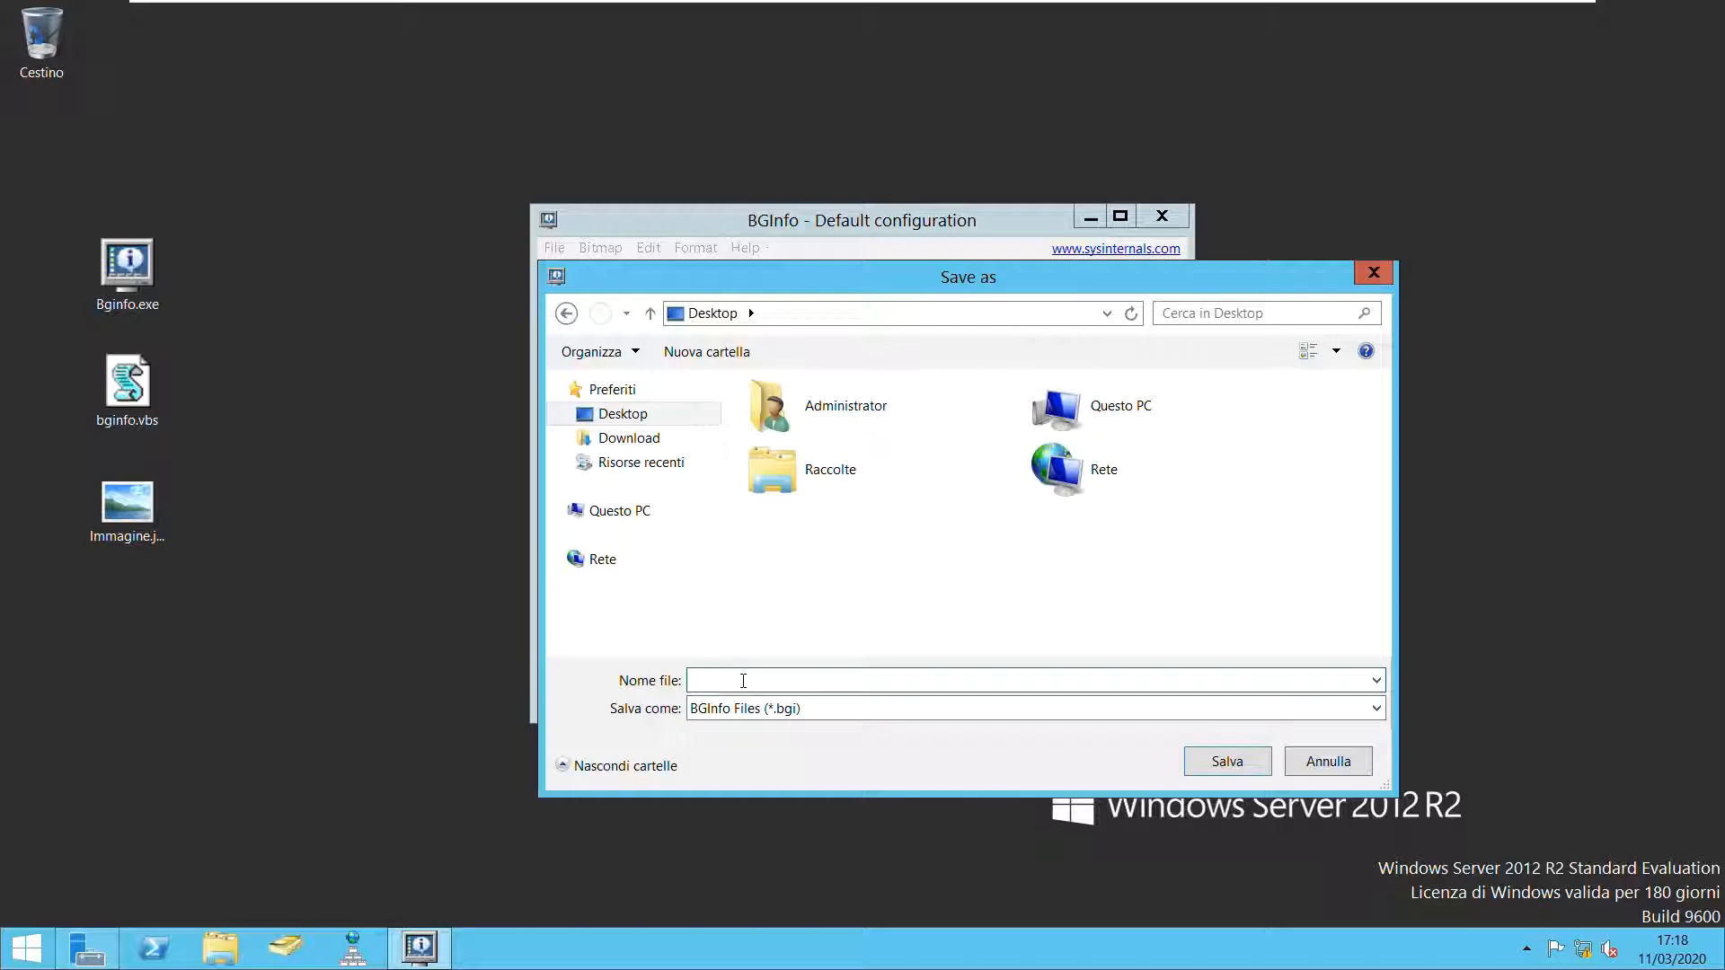
pyautogui.write('Bginfo')
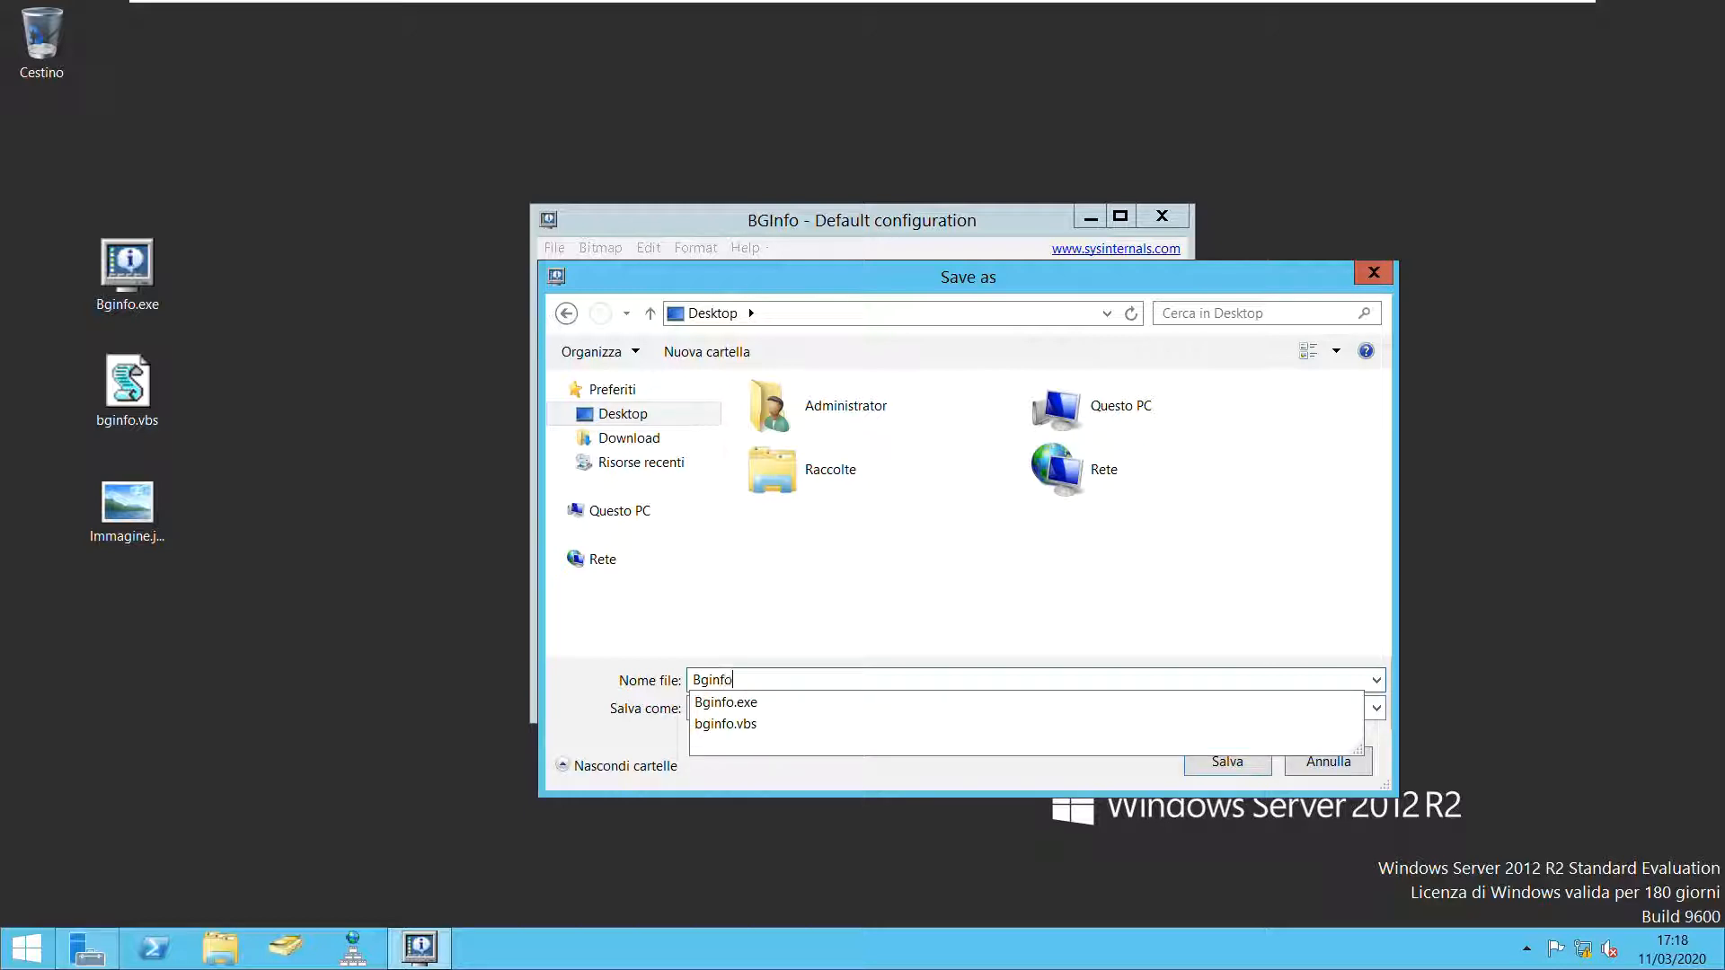
pyautogui.click(1262, 774)
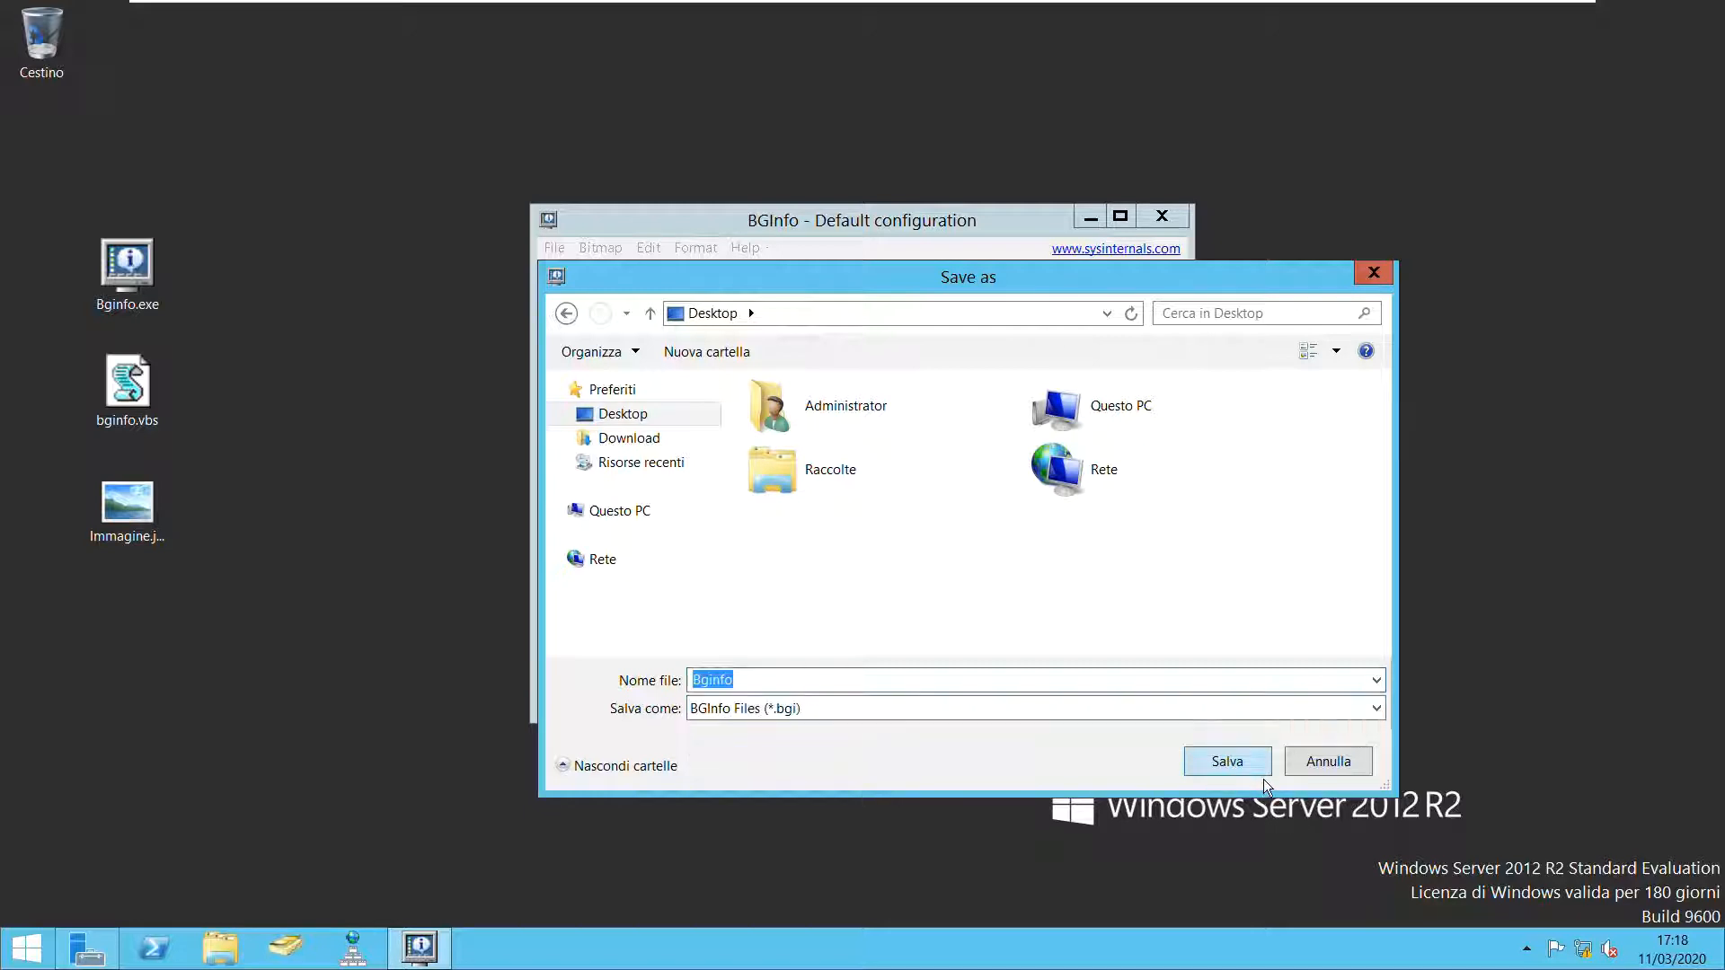
pyautogui.click(1262, 775)
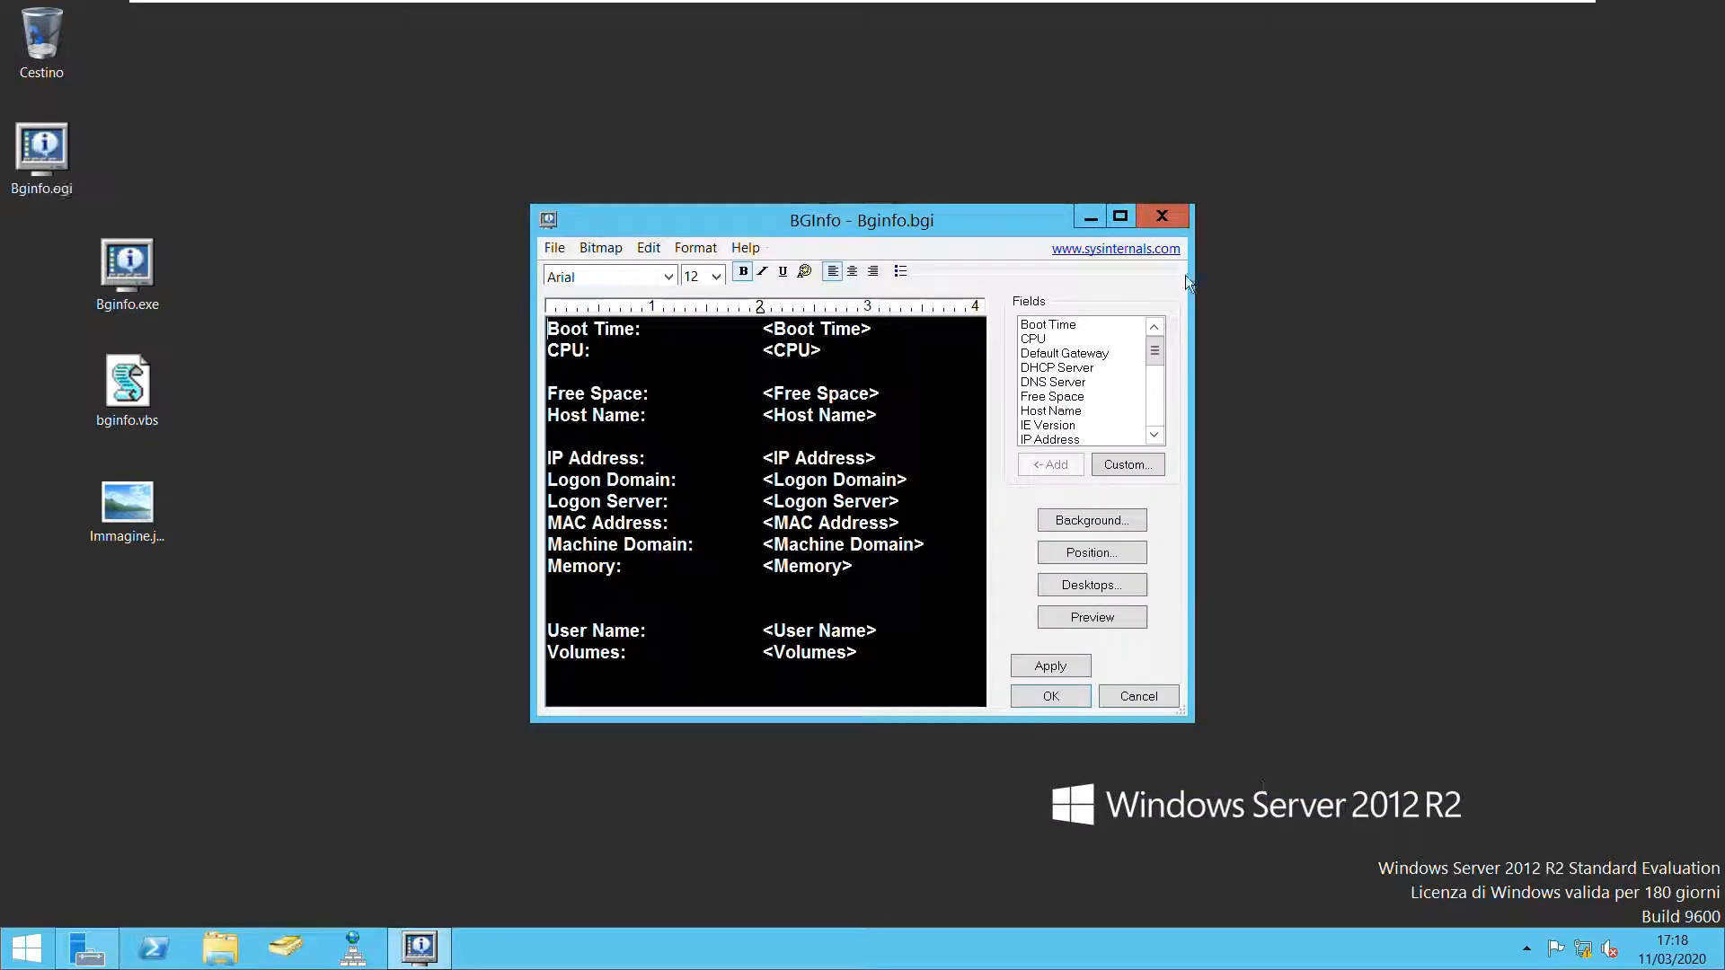
pyautogui.click(1174, 219)
pyautogui.moveTo(72, 168); pyautogui.dragTo(164, 180)
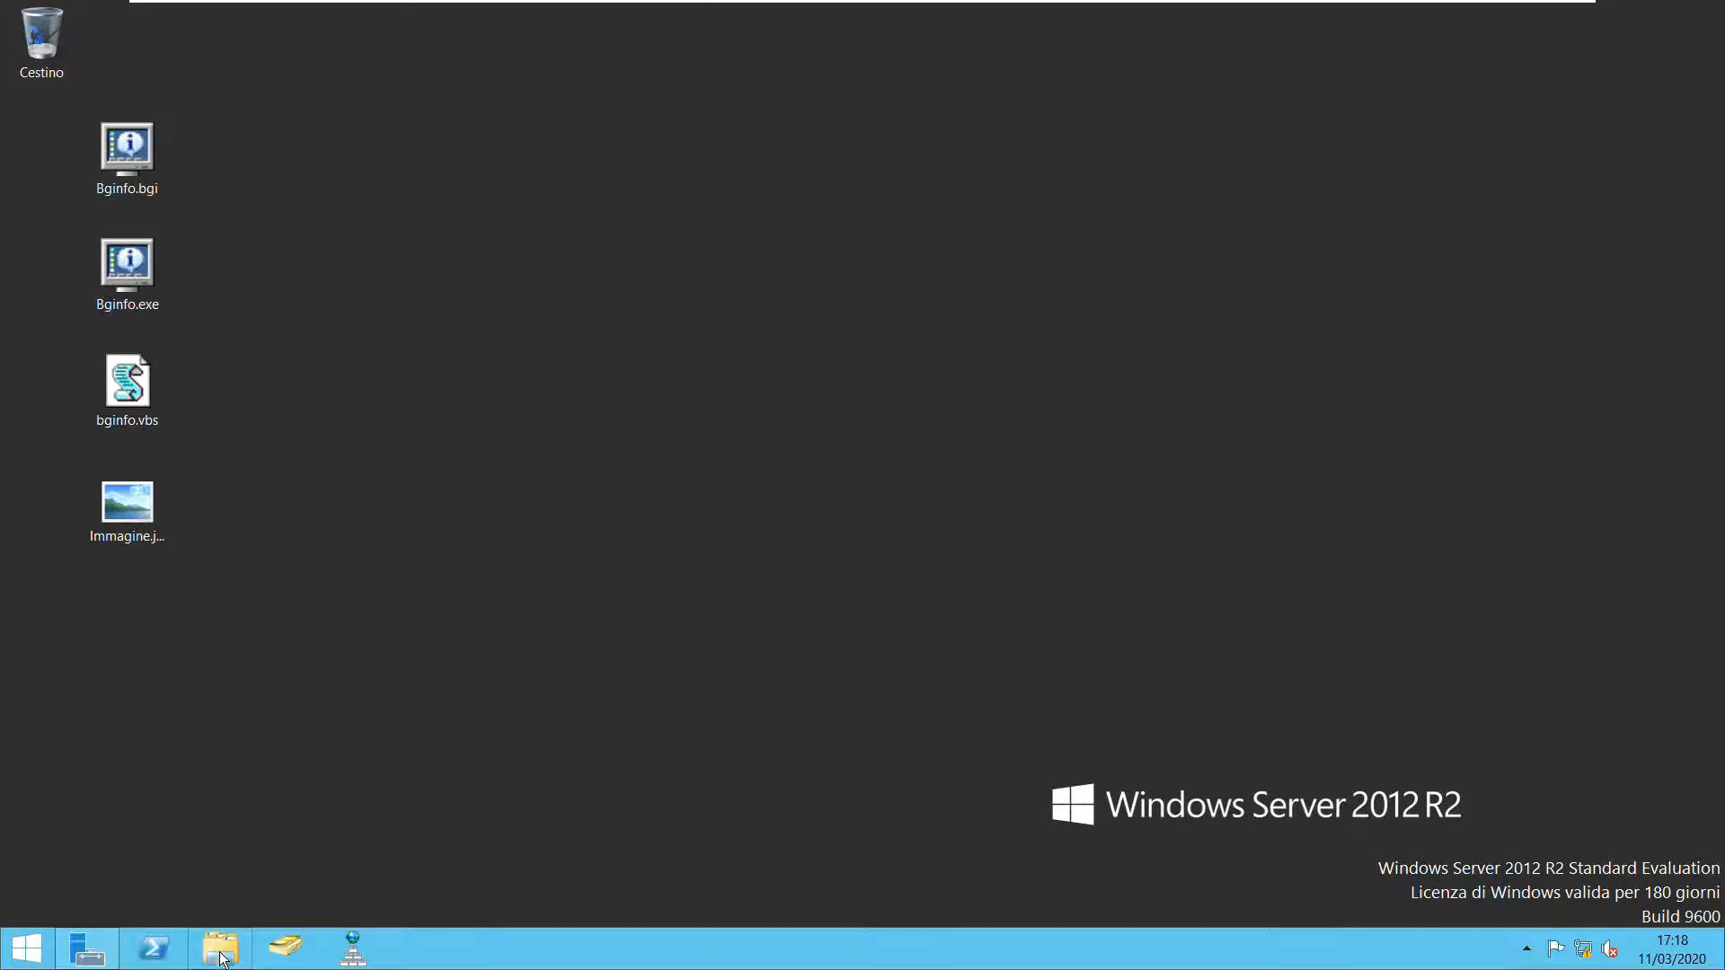
# Browse in File Explorer to \\dc\SYSVOL\lab.lab\scripts.
pyautogui.click(206, 951)
pyautogui.click(793, 141)
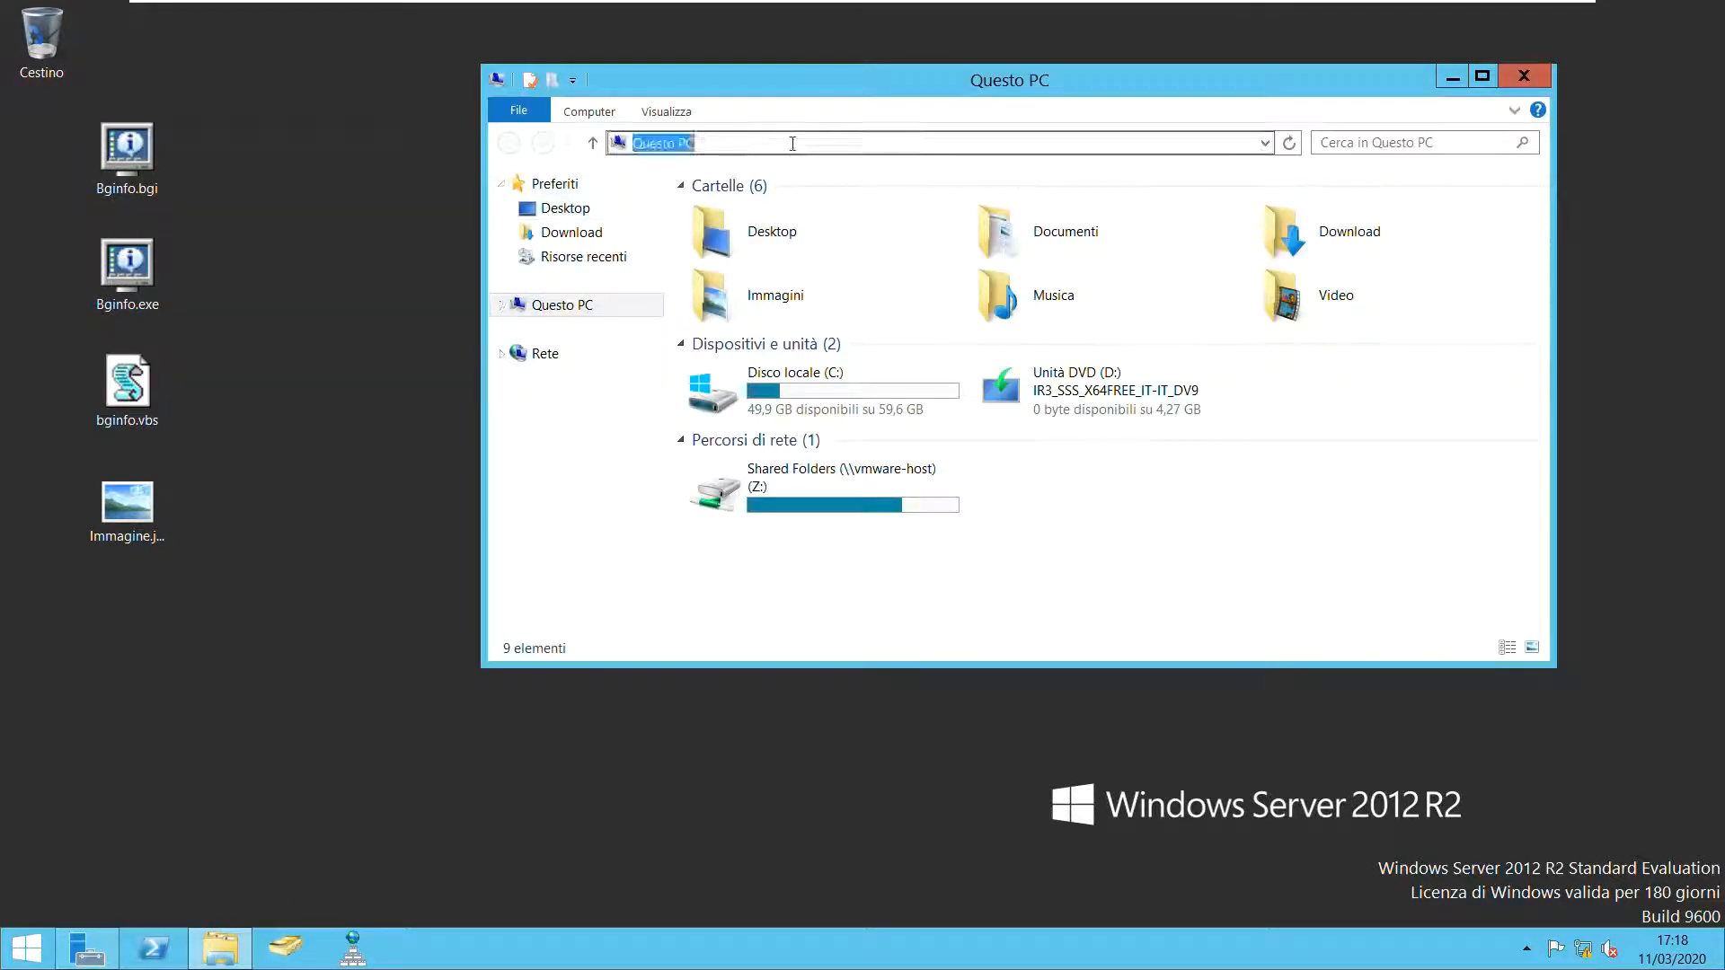
pyautogui.write('\\\\')
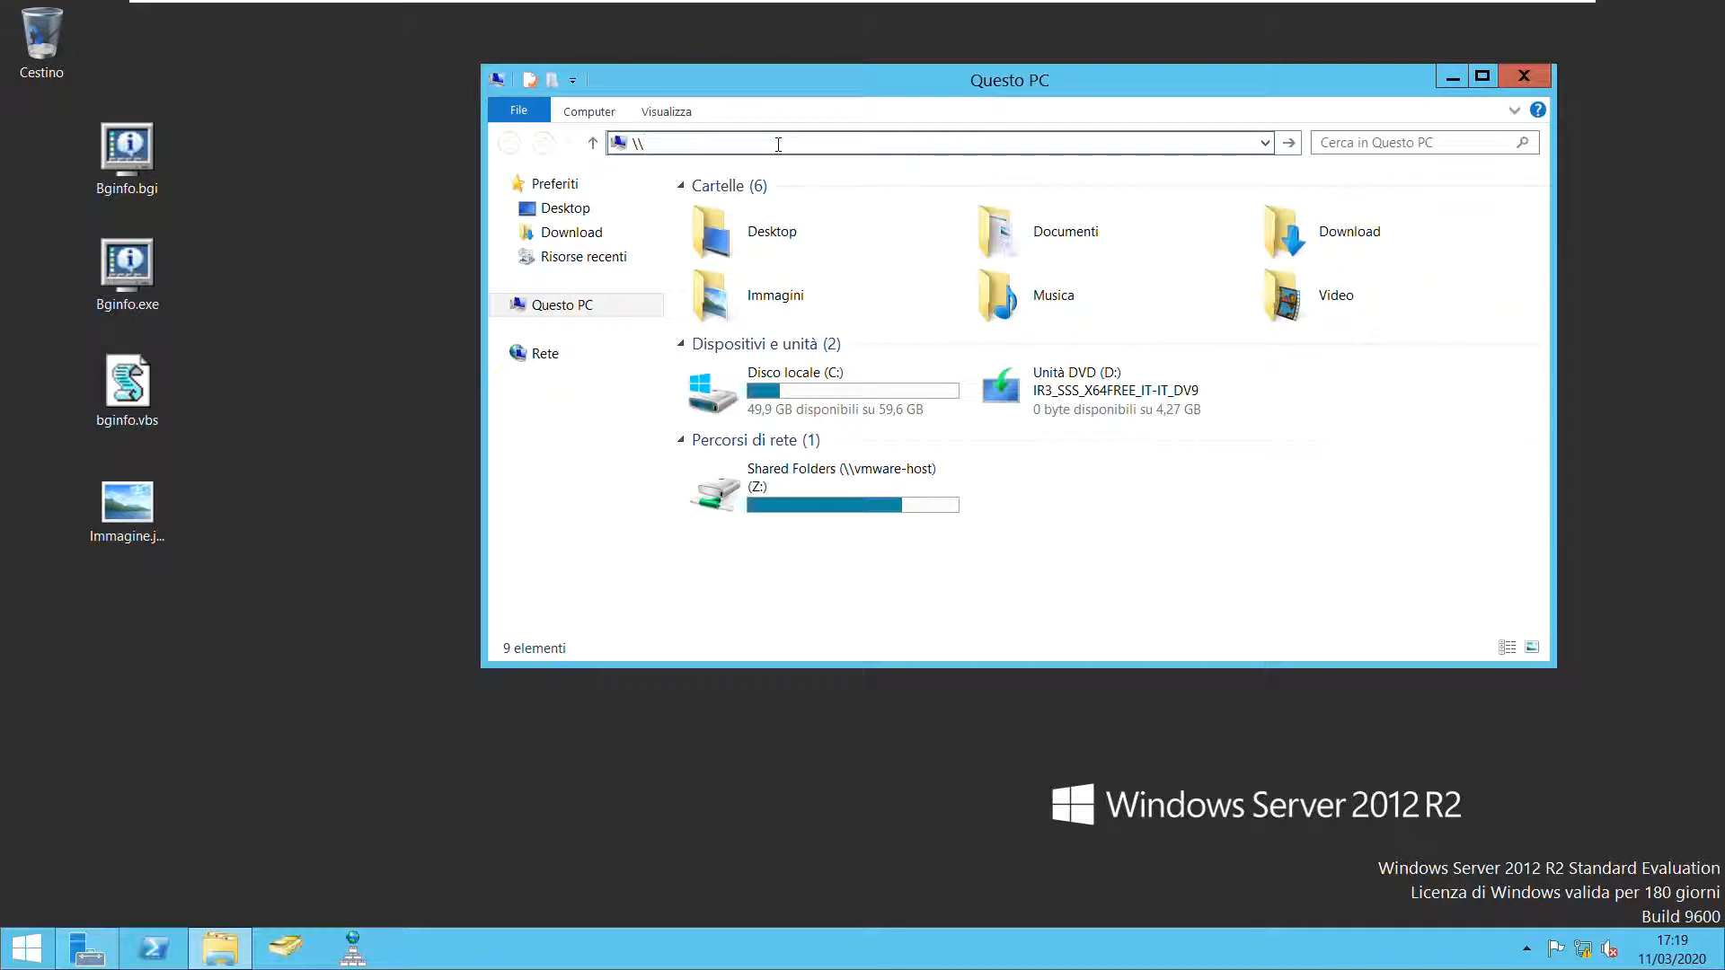
pyautogui.write('dc')
pyautogui.press('Return')
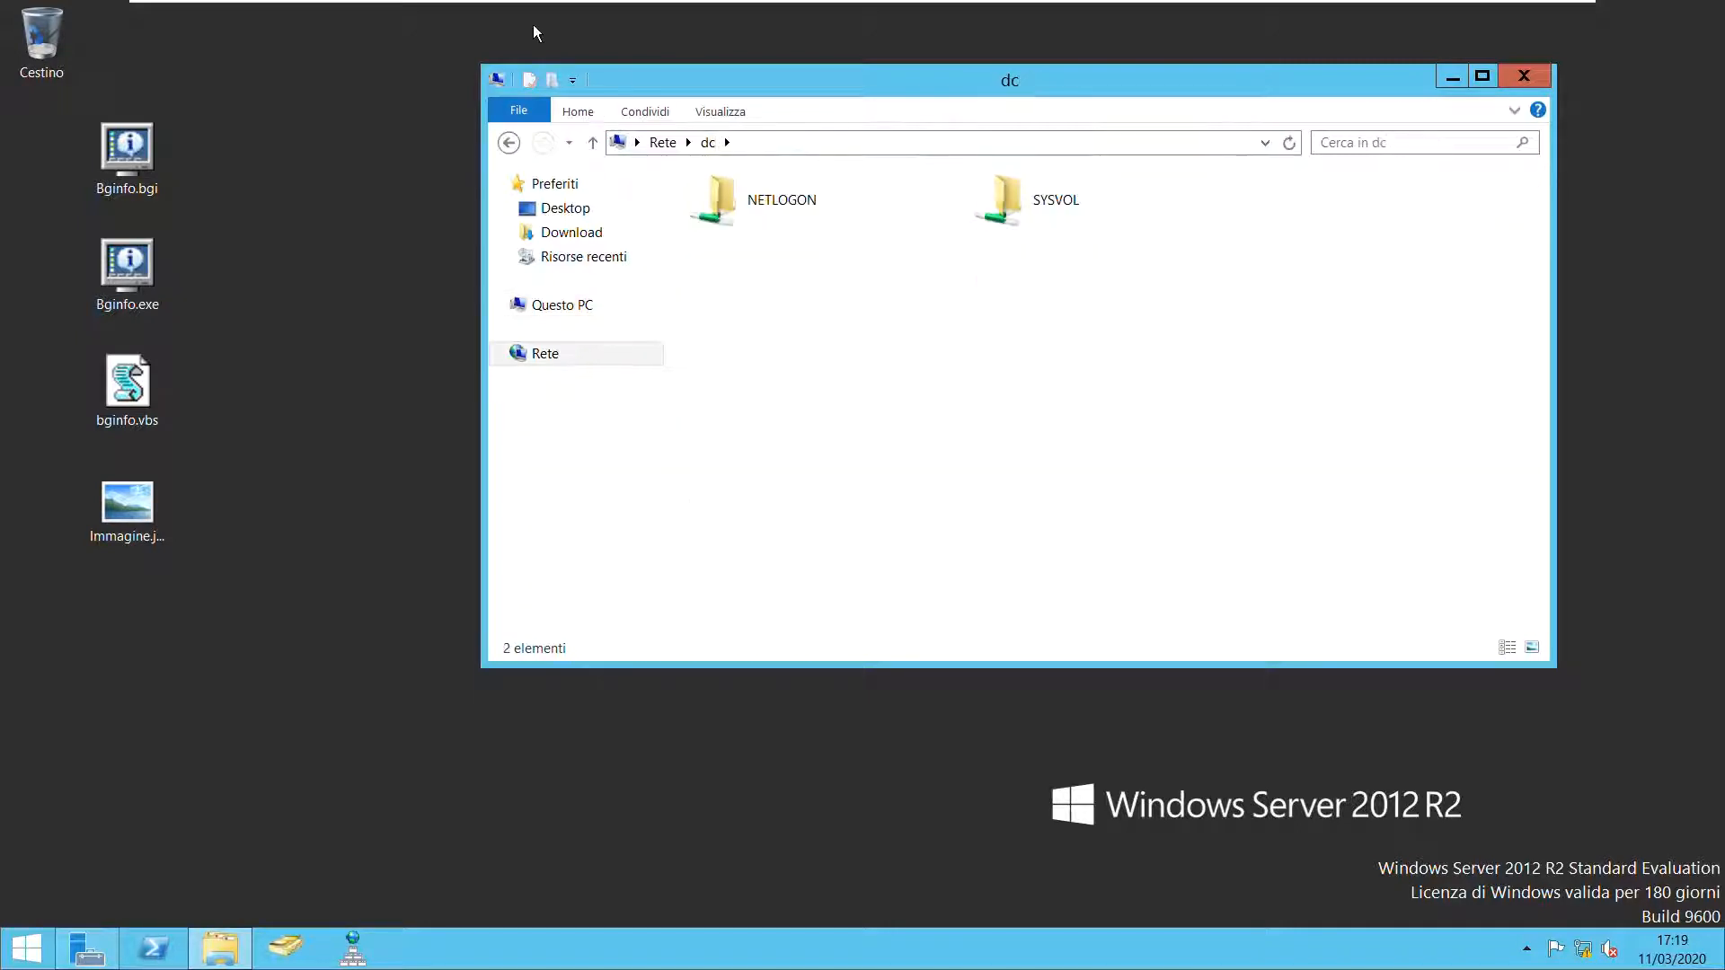
pyautogui.doubleClick(1063, 201)
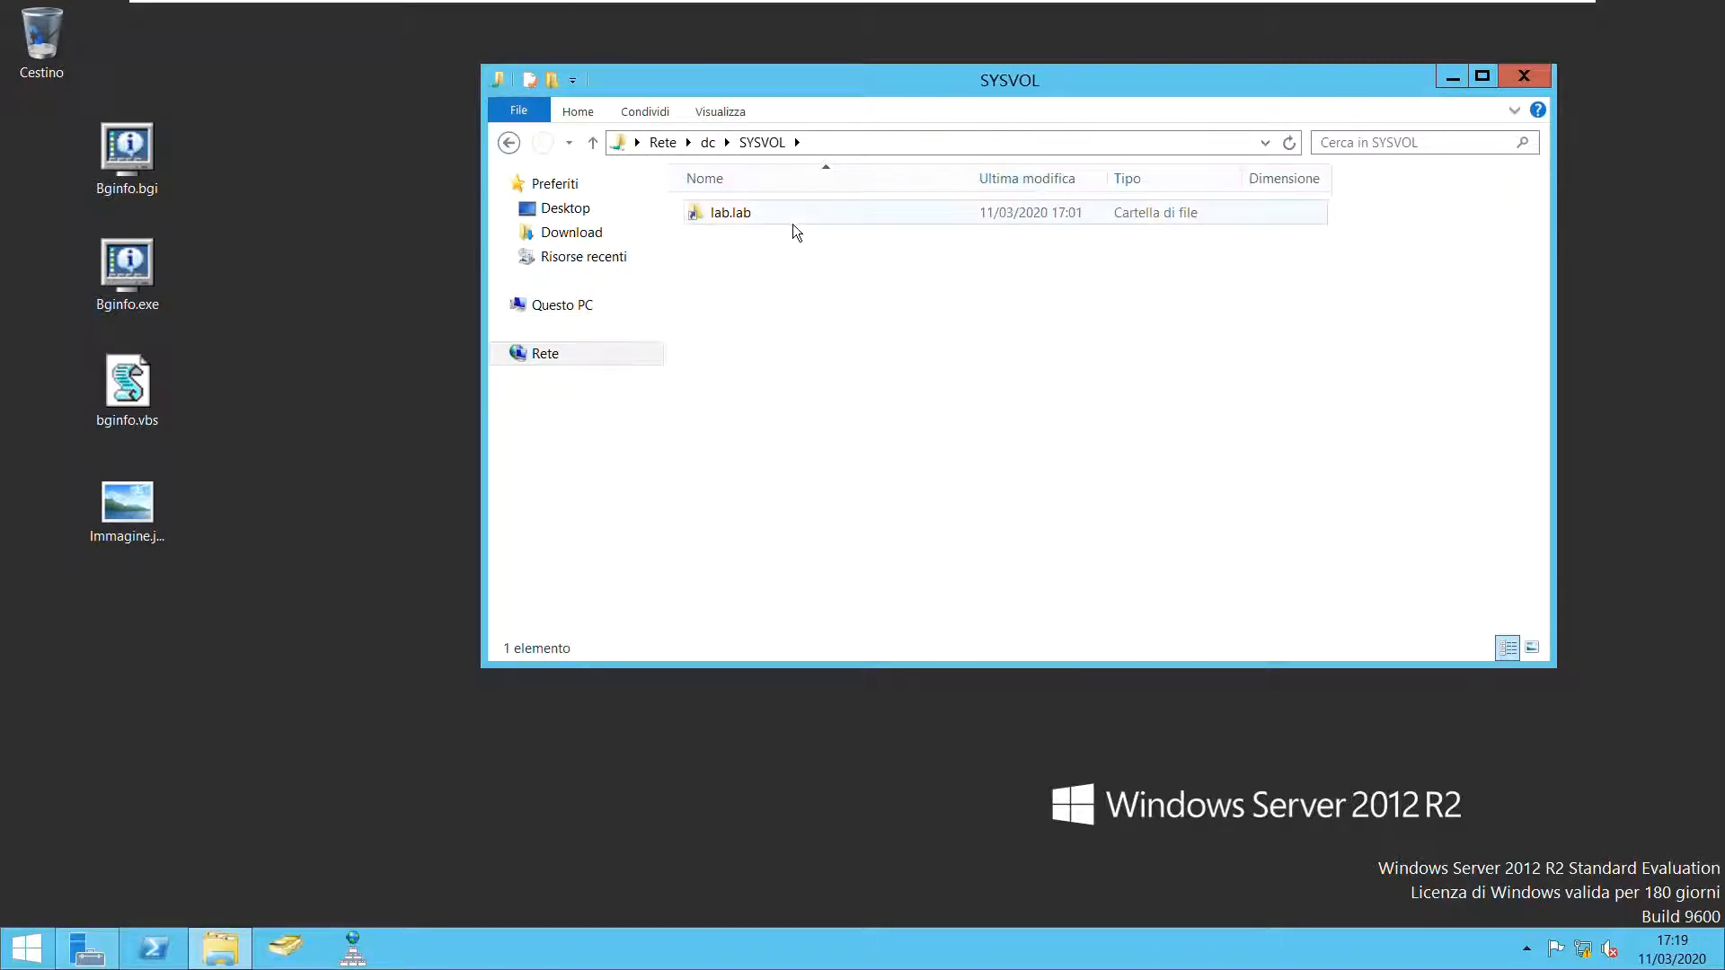
pyautogui.doubleClick(790, 221)
pyautogui.doubleClick(789, 238)
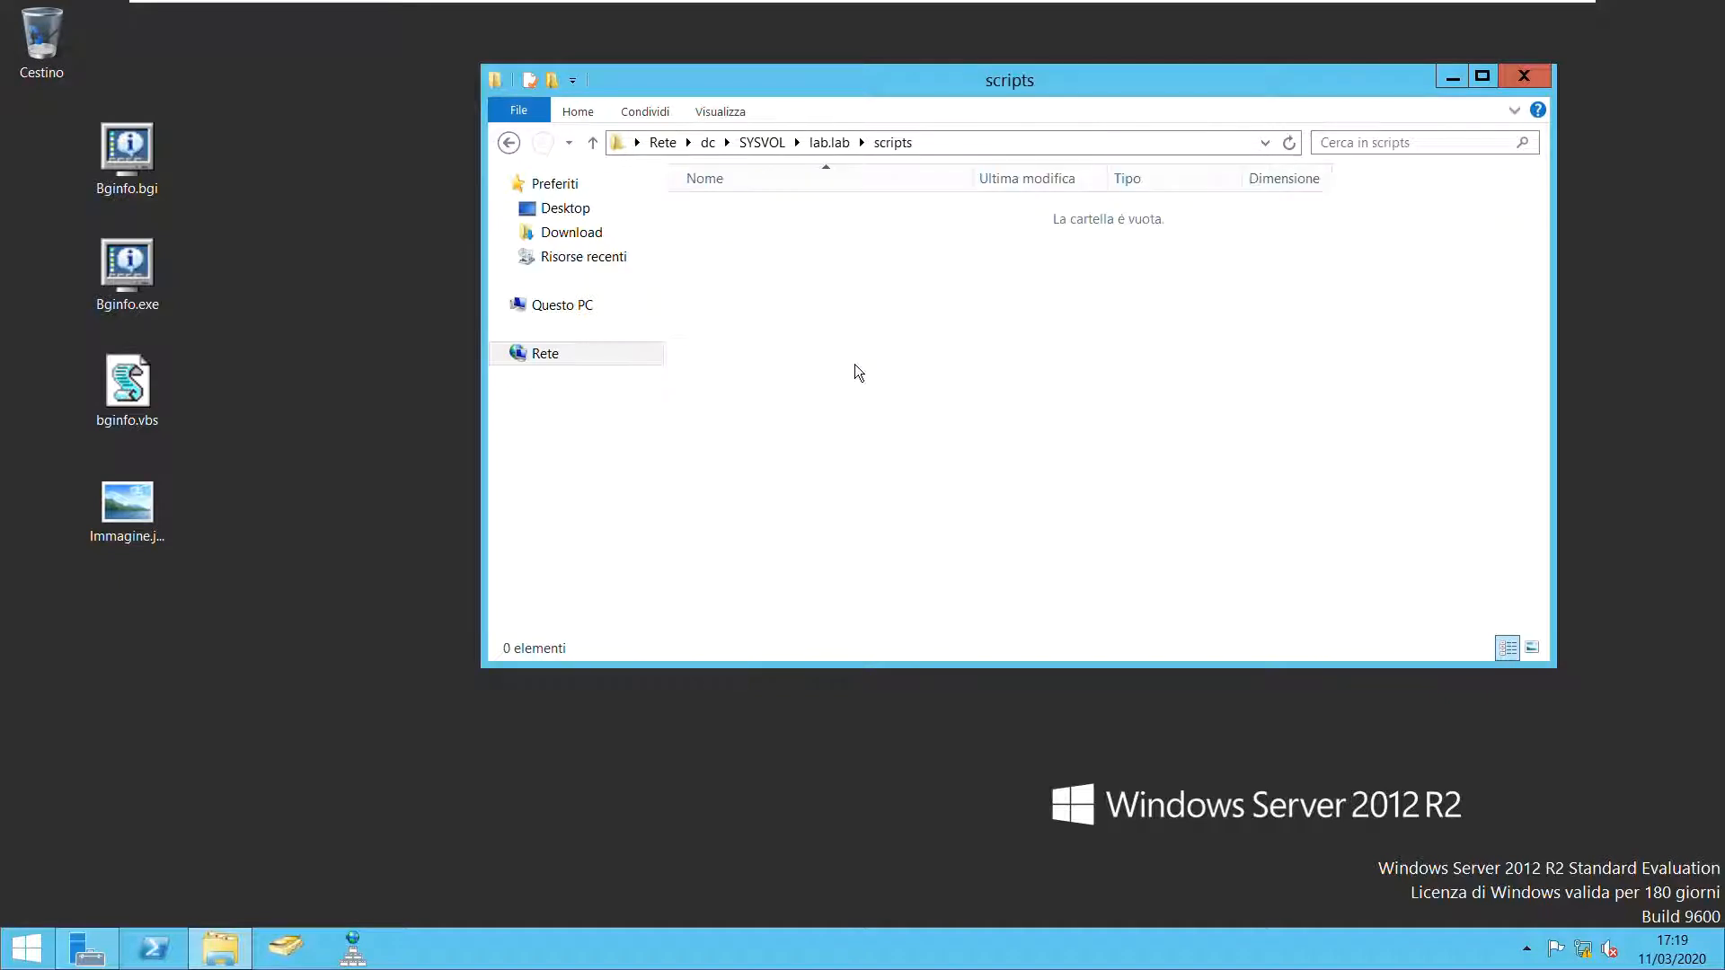
# Copy Bginfo.bgi, Bginfo.exe, bginfo.vbs and Immagine.jpg from the desktop into scripts.
pyautogui.moveTo(213, 587); pyautogui.dragTo(868, 358)
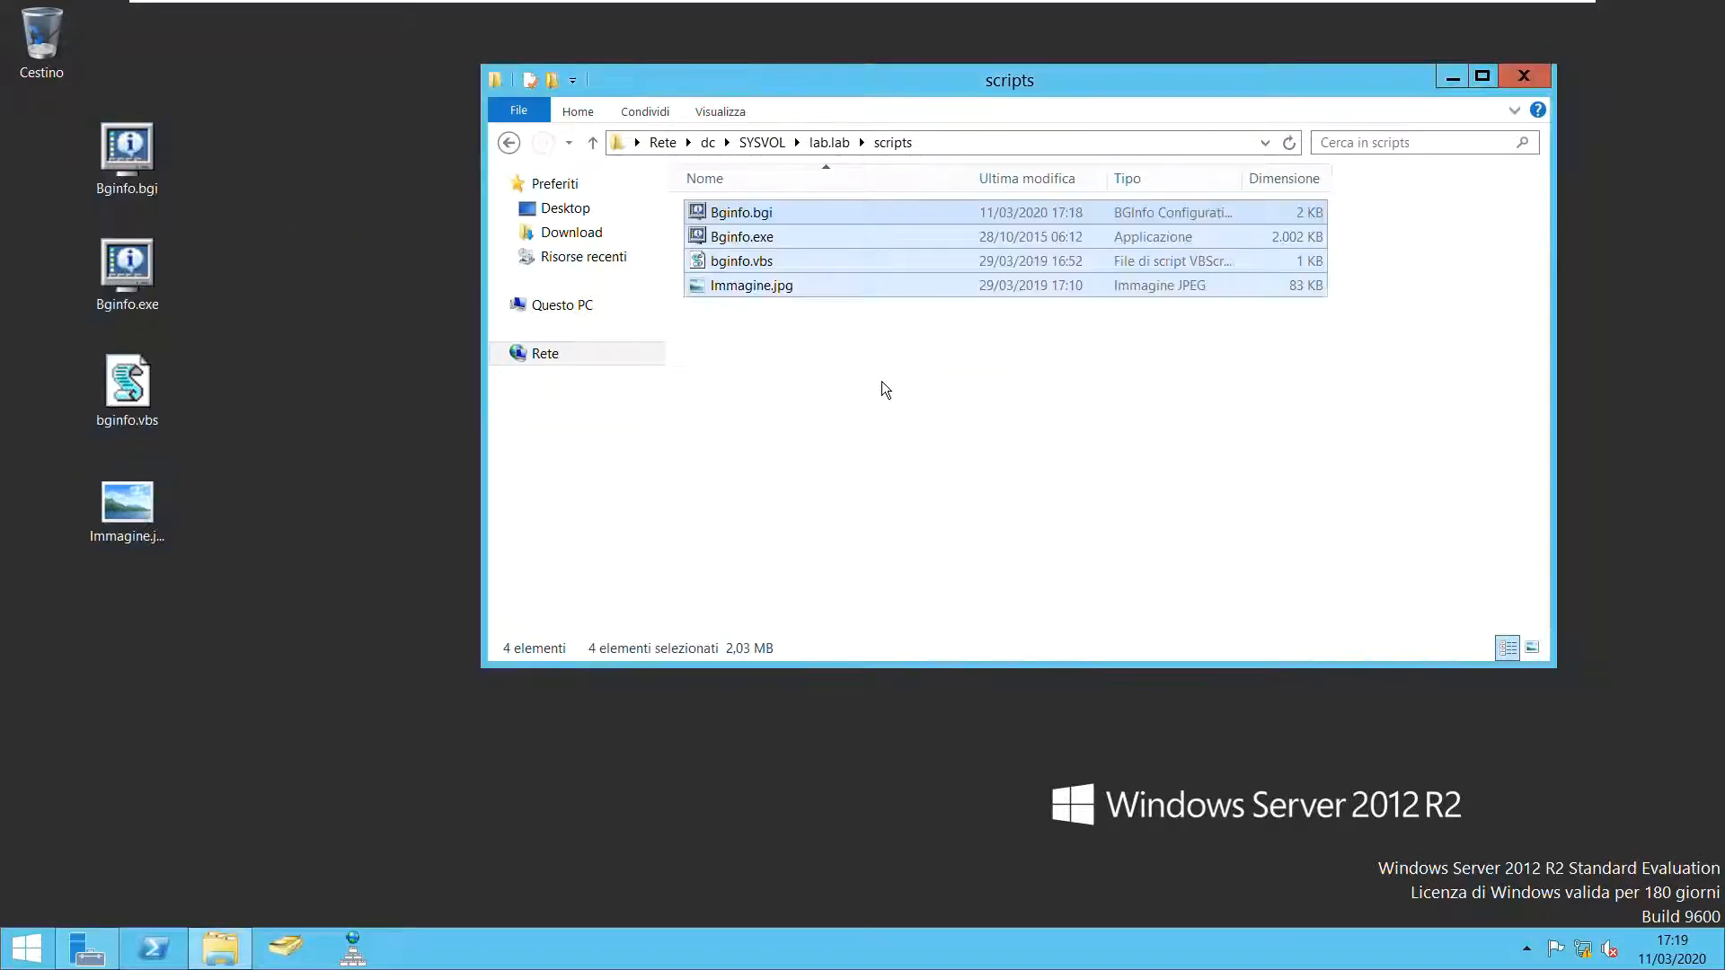
pyautogui.click(881, 381)
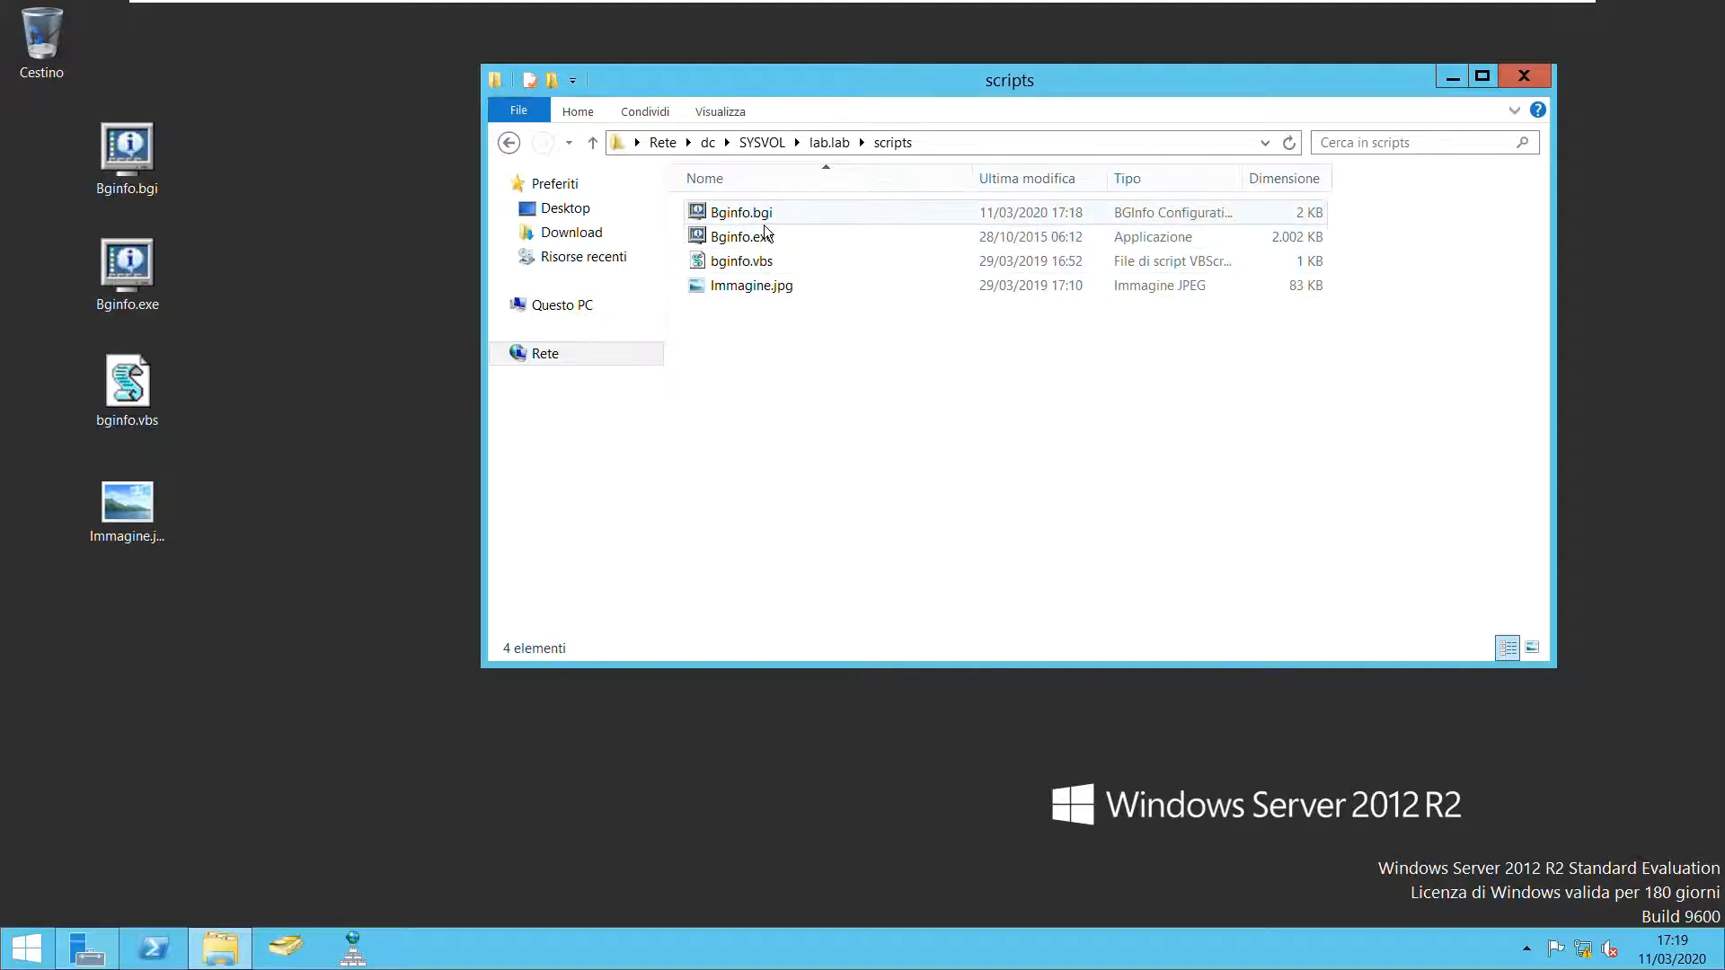
pyautogui.rightClick(759, 218)
# Open Bginfo.bgi and set the background to custom settings with a centred wallpaper.
pyautogui.click(813, 226)
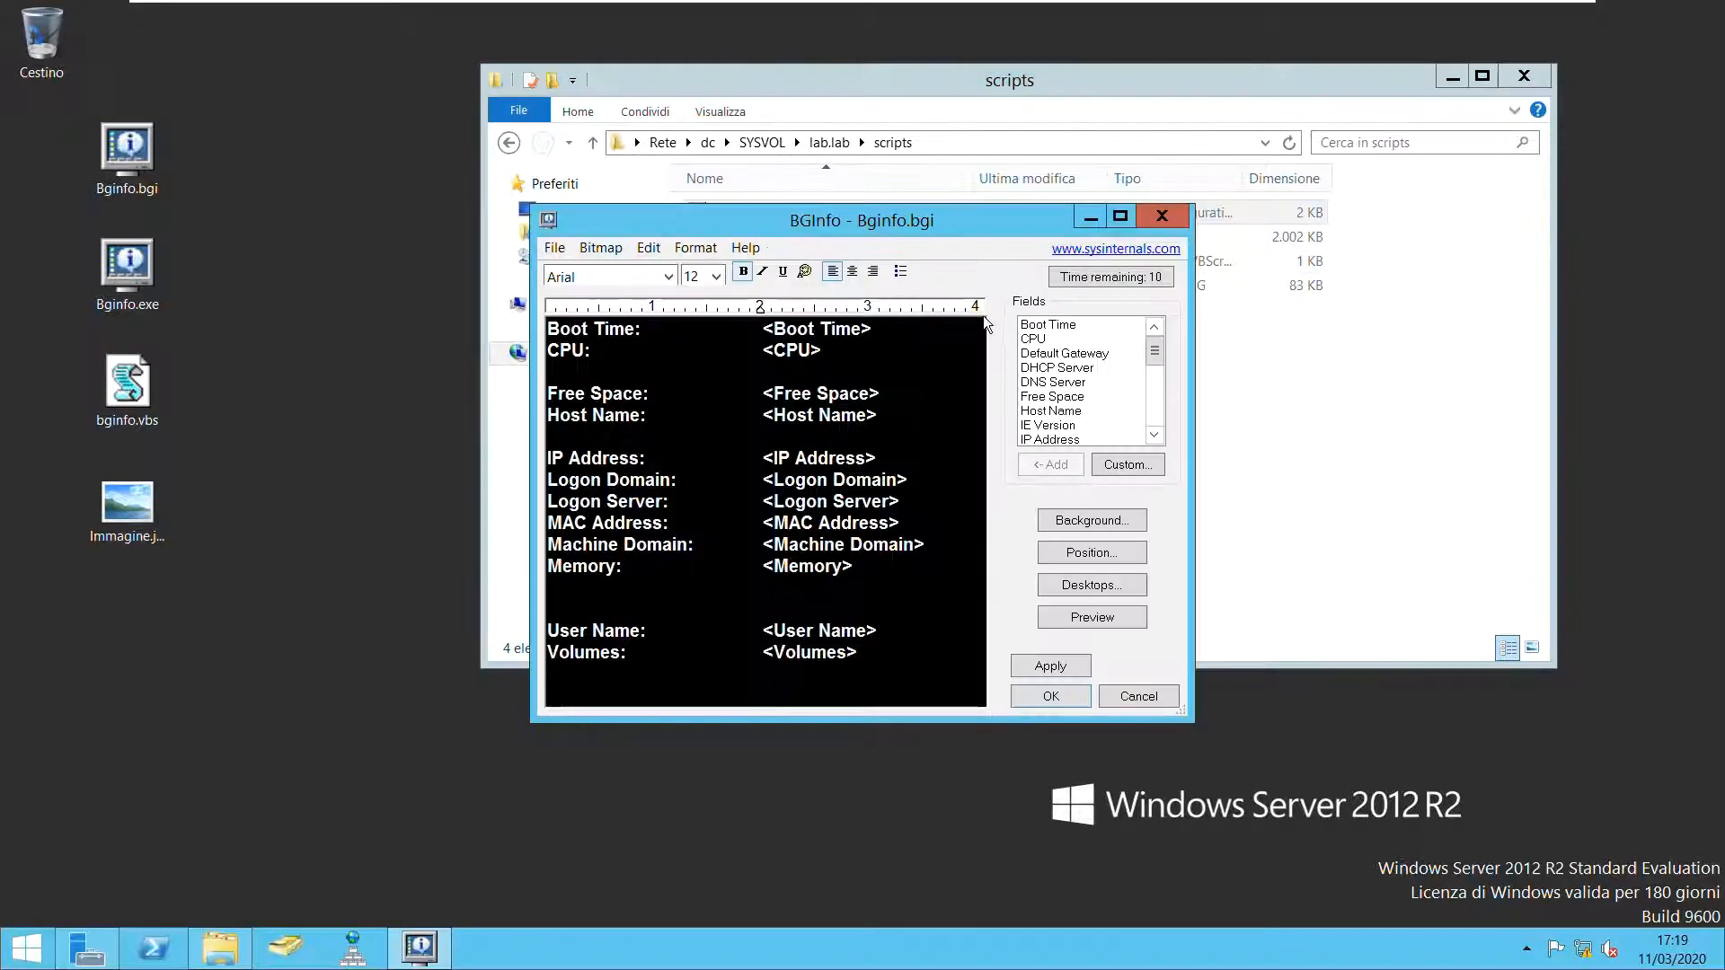
pyautogui.moveTo(953, 221); pyautogui.dragTo(1325, 367)
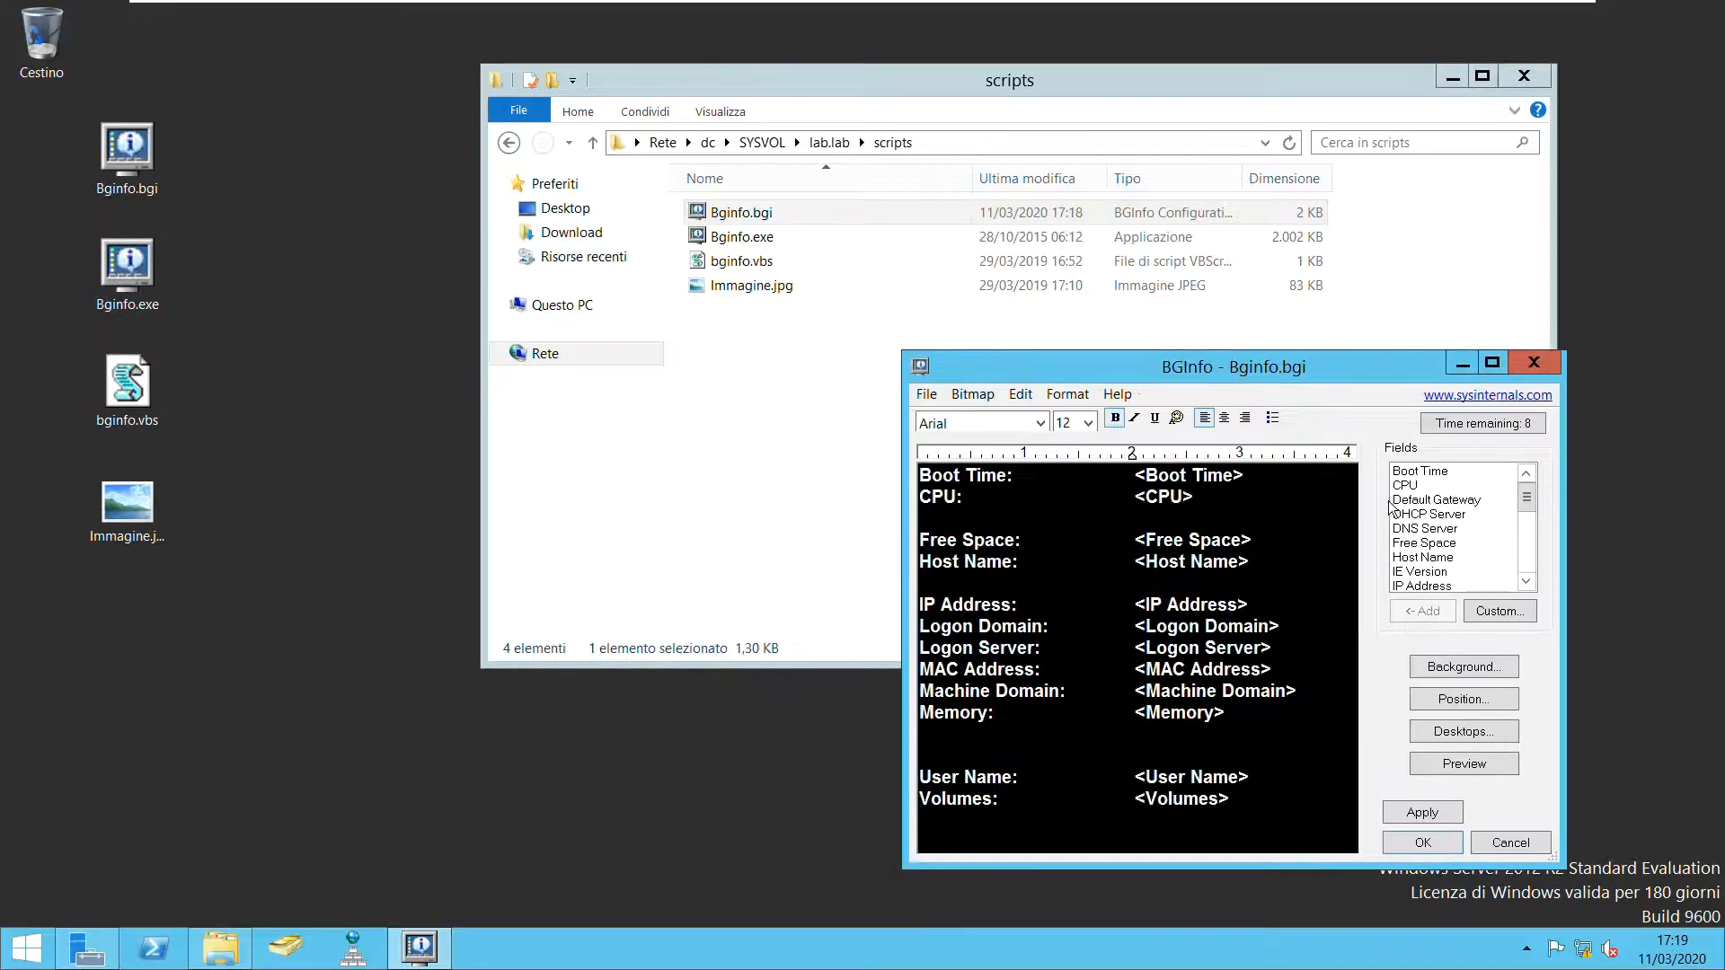
pyautogui.click(1483, 665)
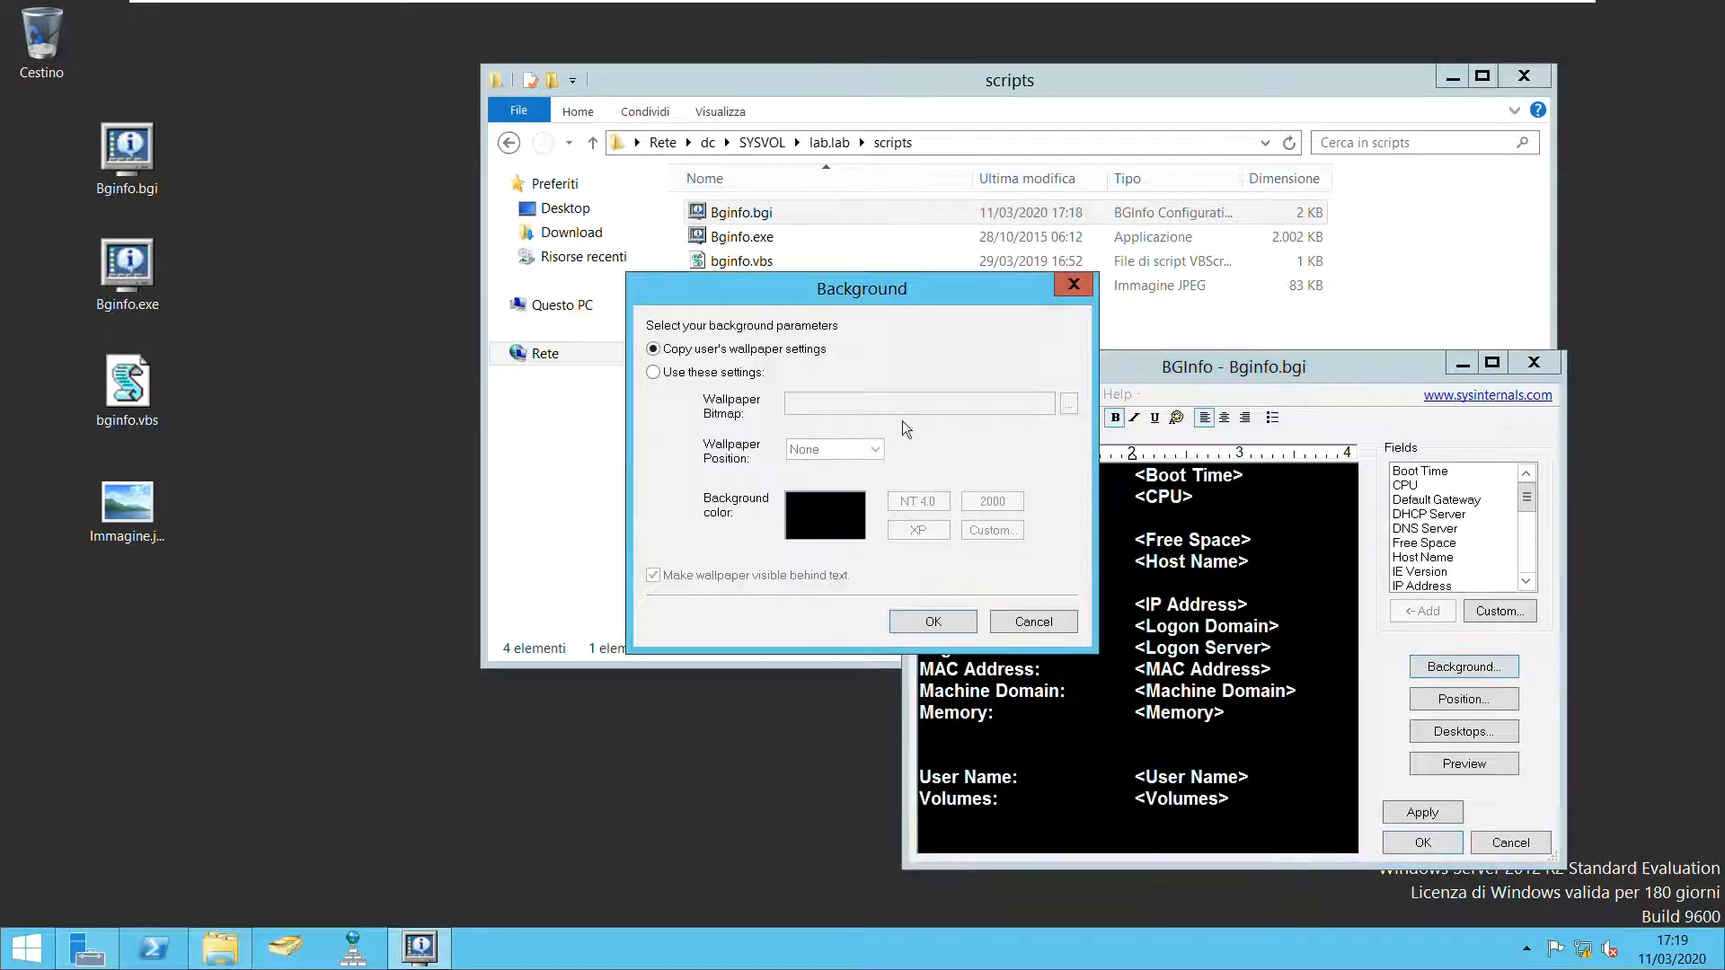
pyautogui.click(653, 372)
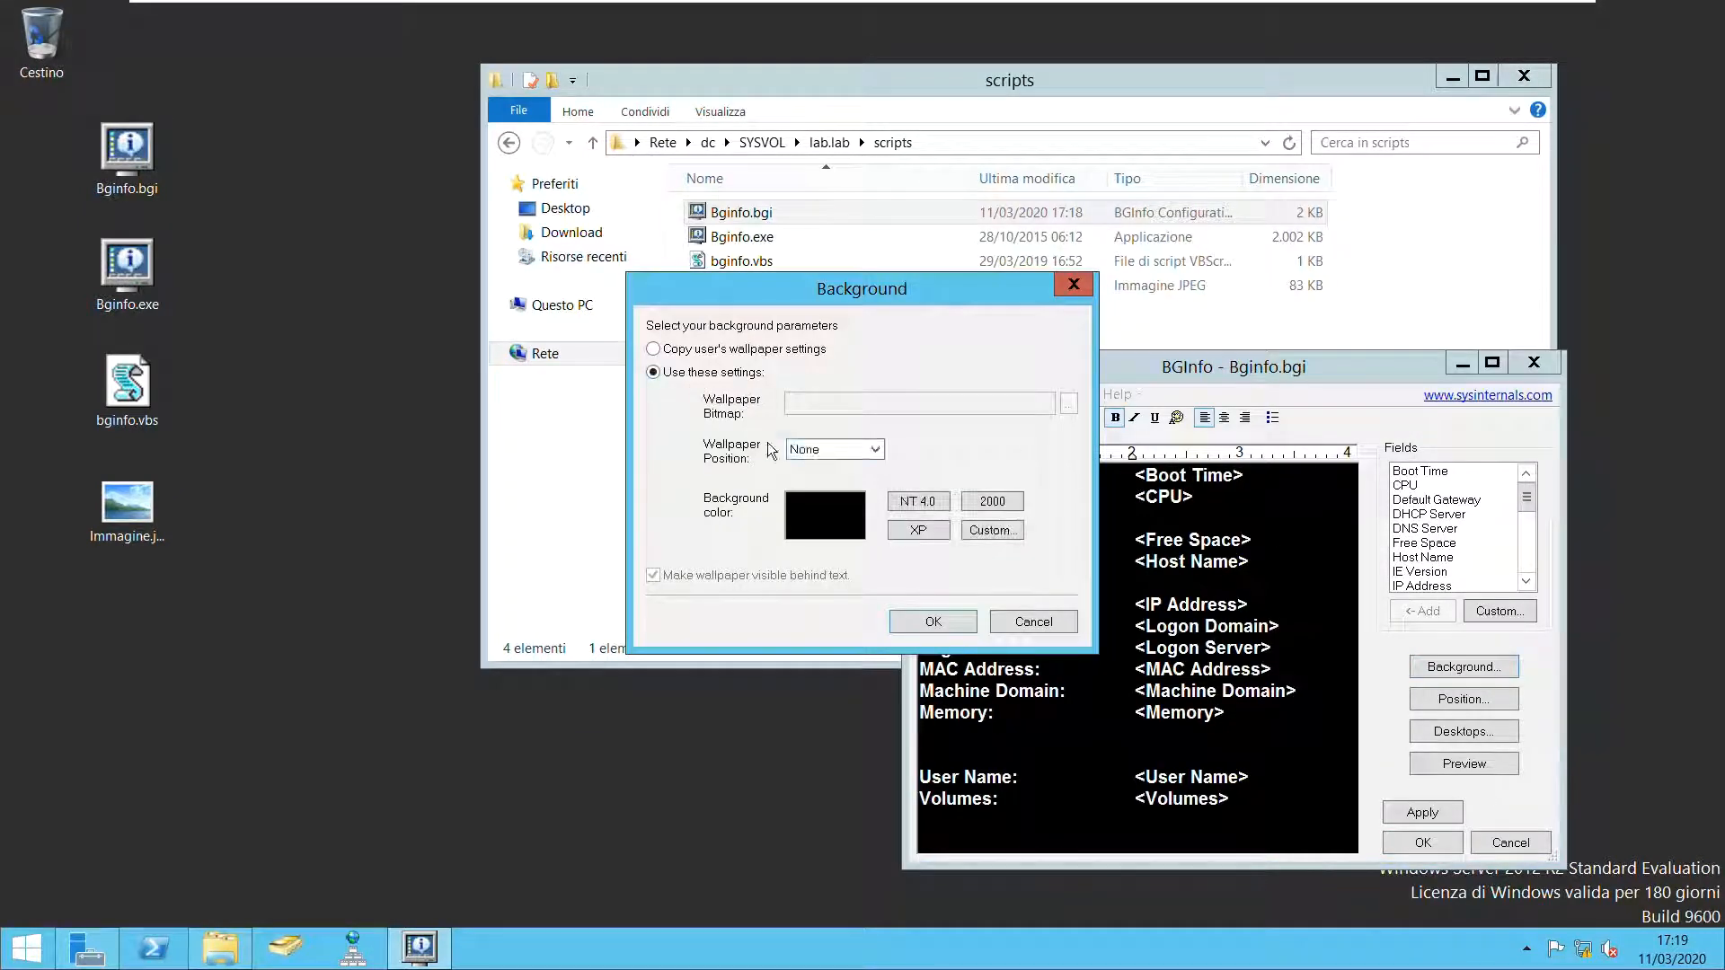
pyautogui.click(876, 450)
pyautogui.click(862, 483)
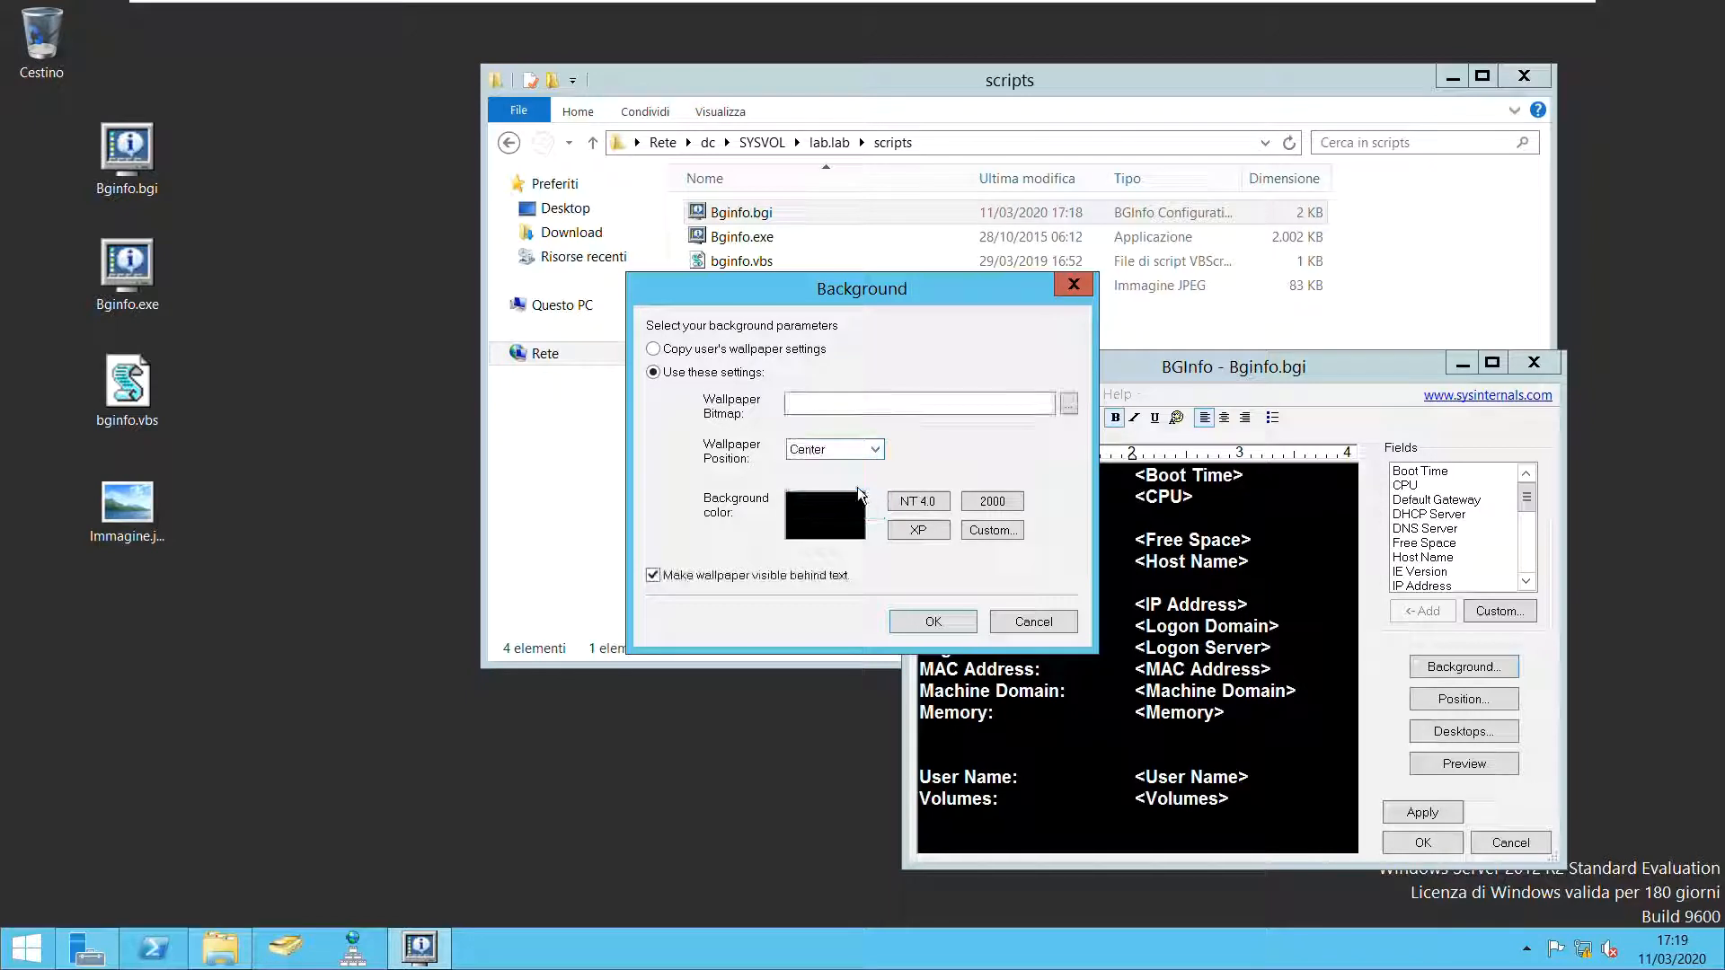
# Choose \\dc\SYSVOL\lab.lab\scripts\Immagine.jpg as the wallpaper bitmap and confirm.
pyautogui.click(1076, 417)
pyautogui.click(1066, 363)
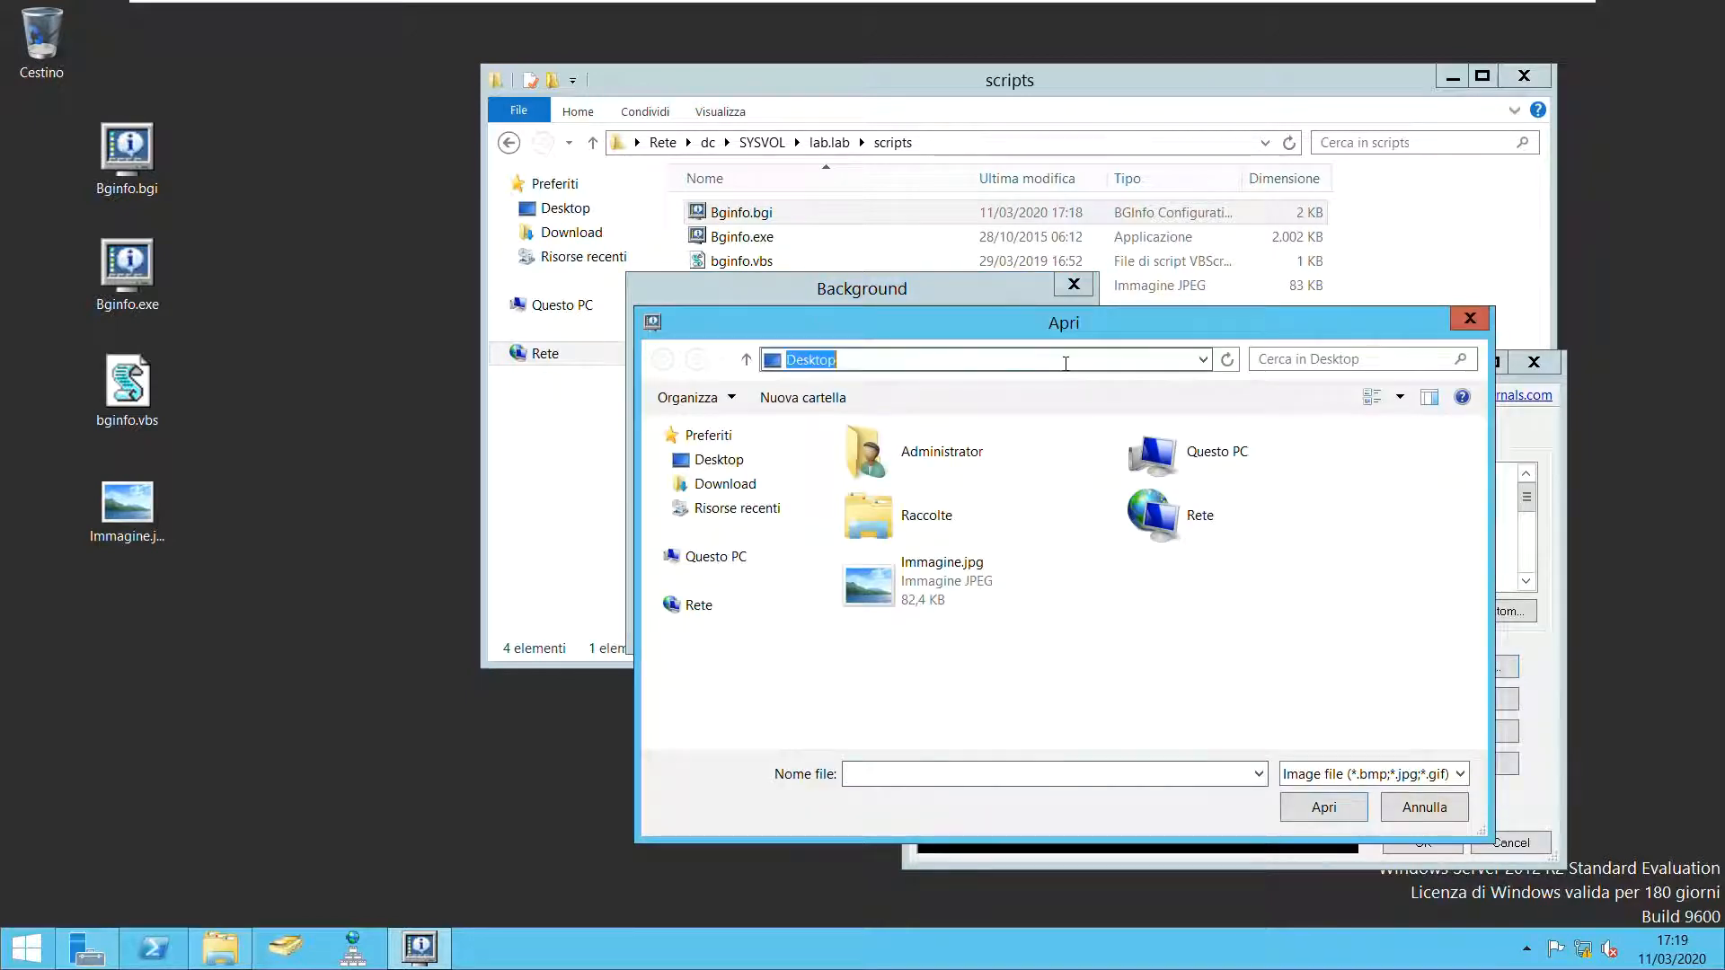
pyautogui.write('\\\\')
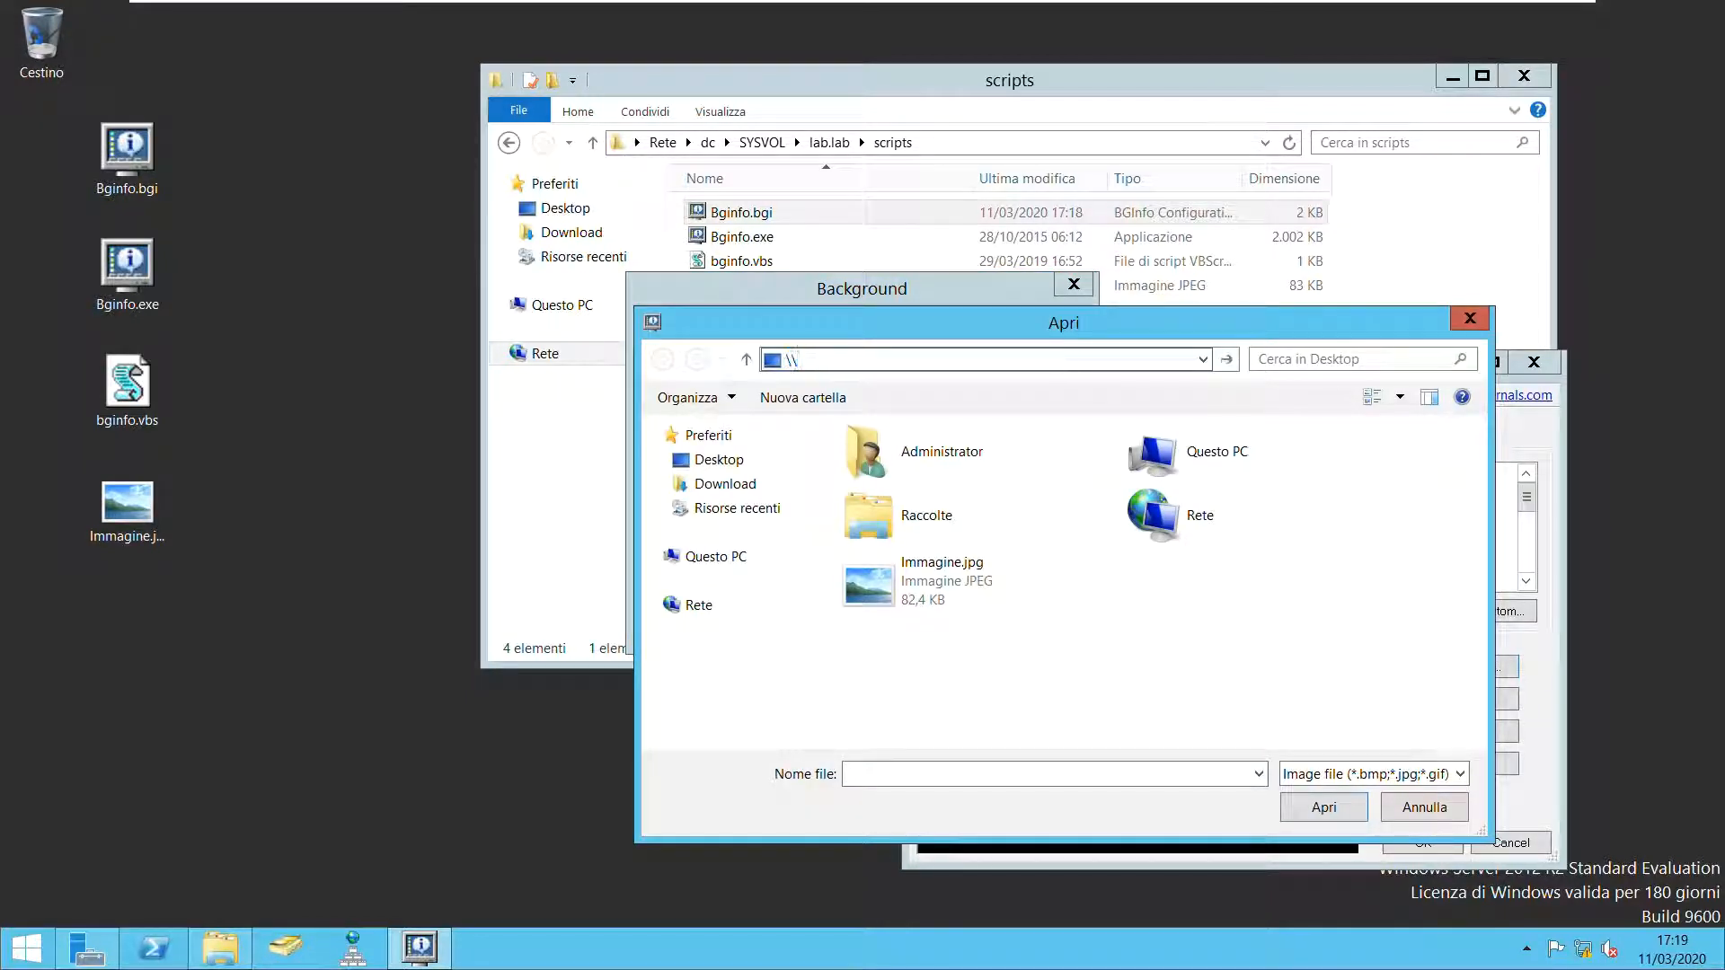
pyautogui.write('dc')
pyautogui.press('Return')
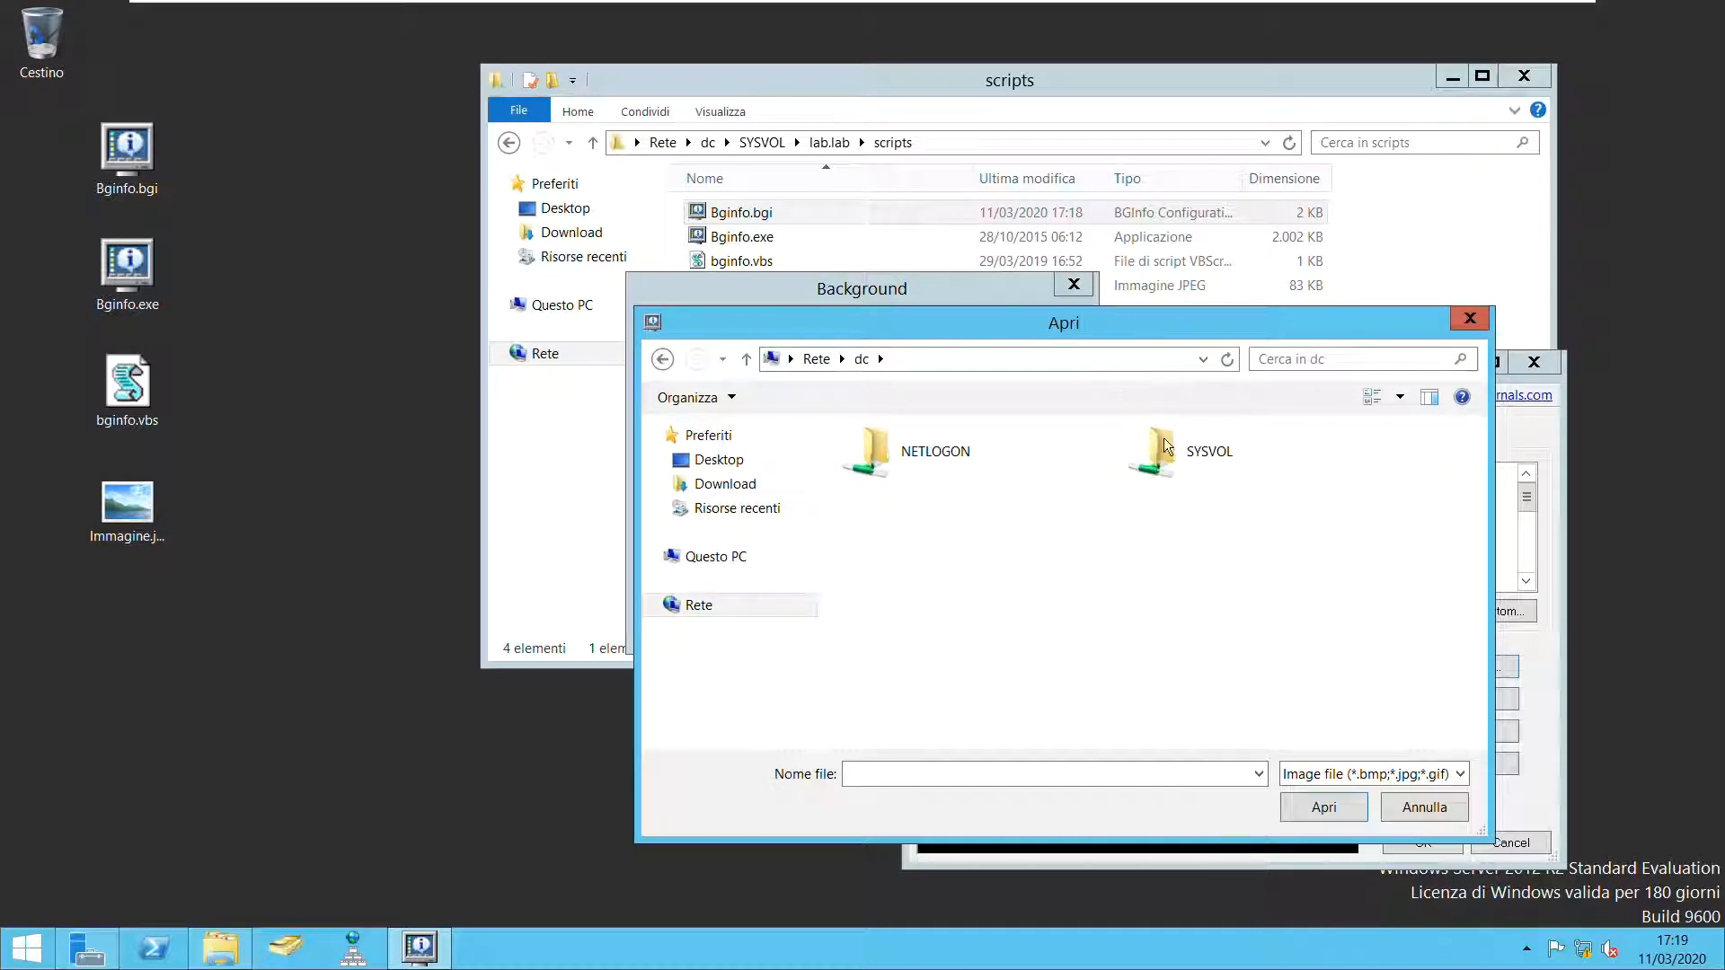
pyautogui.doubleClick(1166, 446)
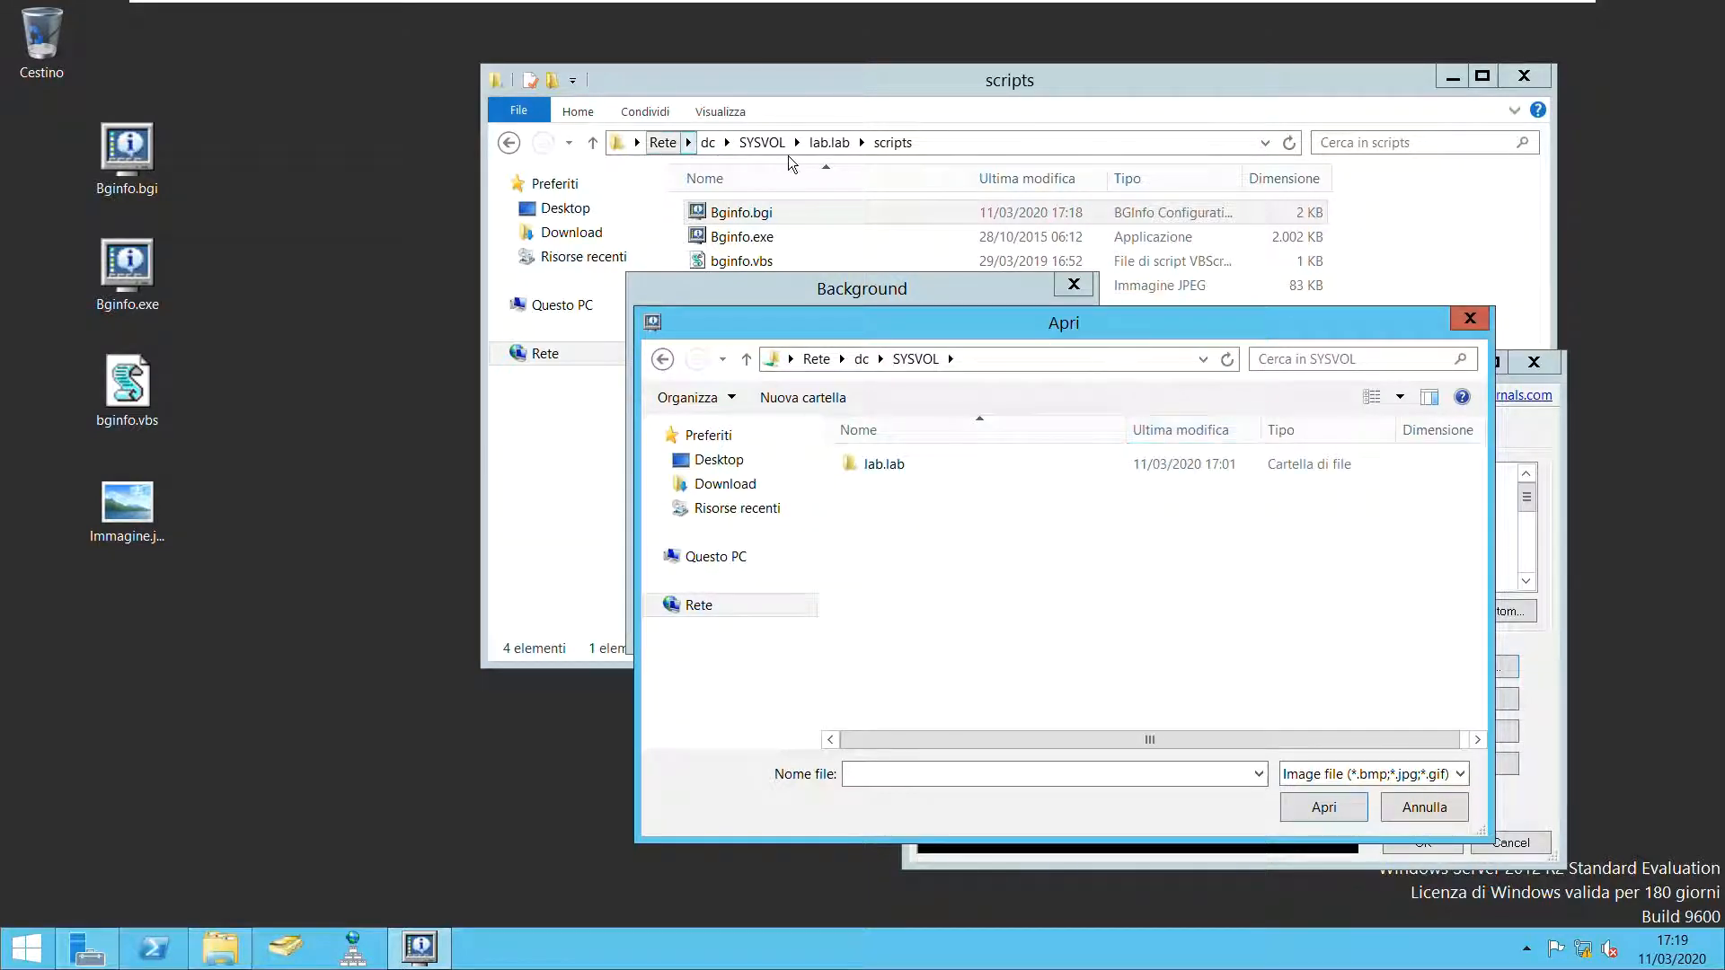
pyautogui.doubleClick(913, 467)
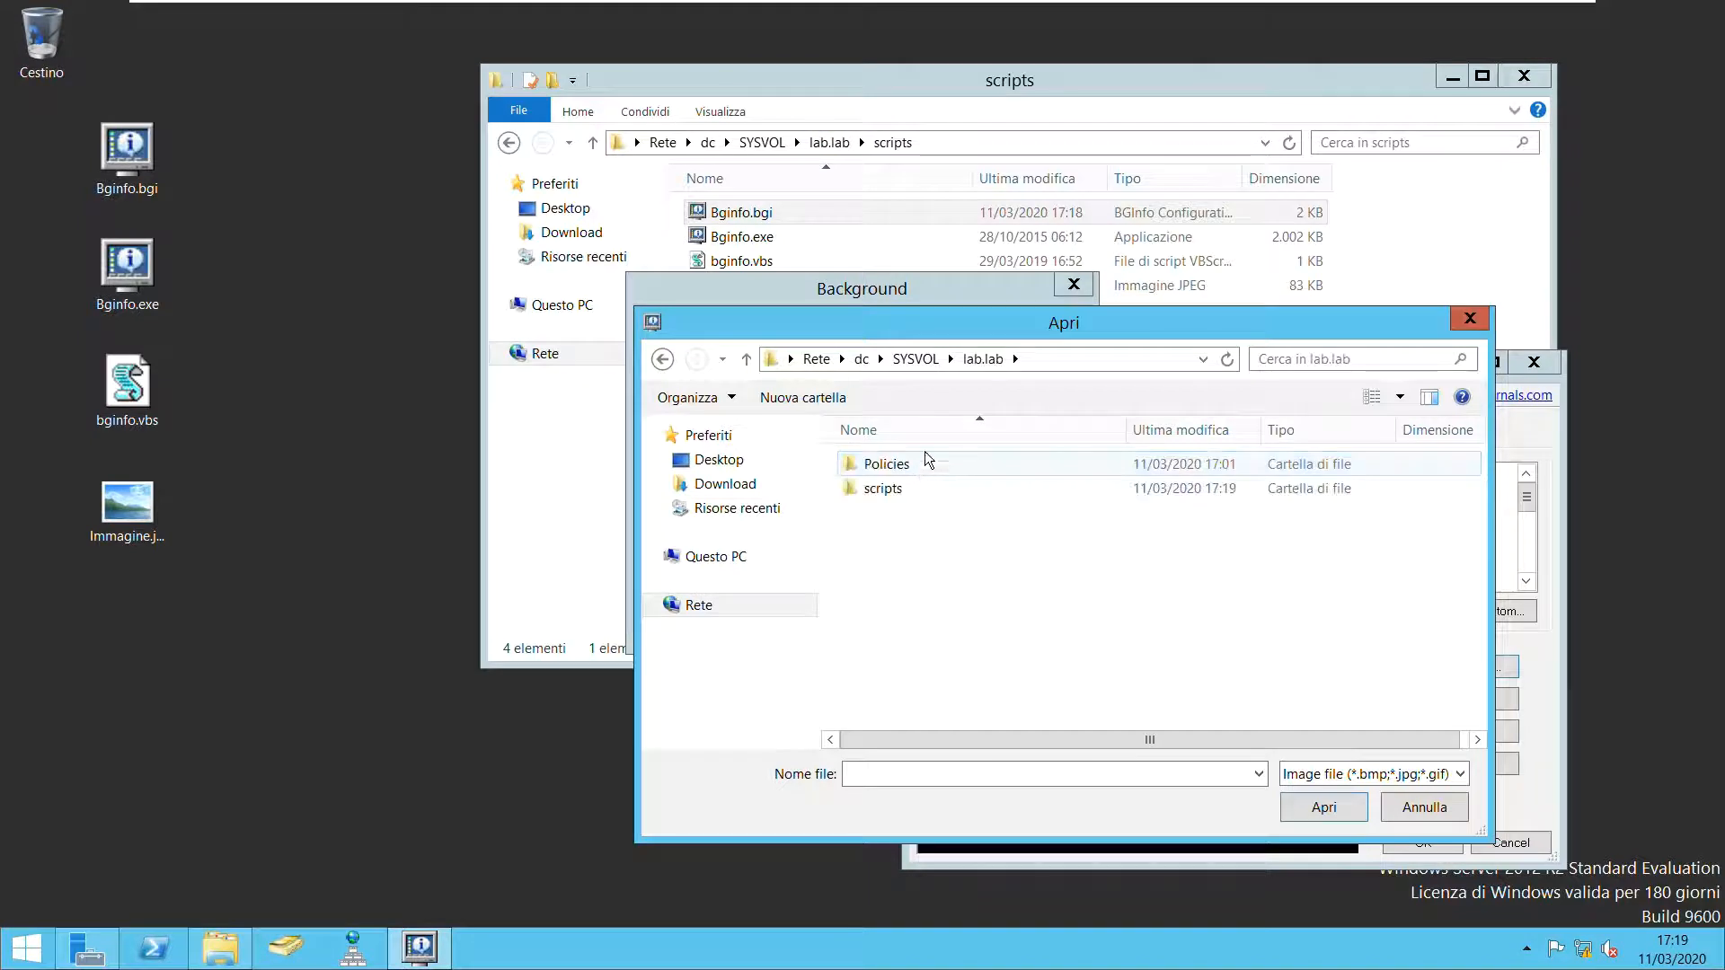
pyautogui.doubleClick(903, 490)
pyautogui.click(924, 471)
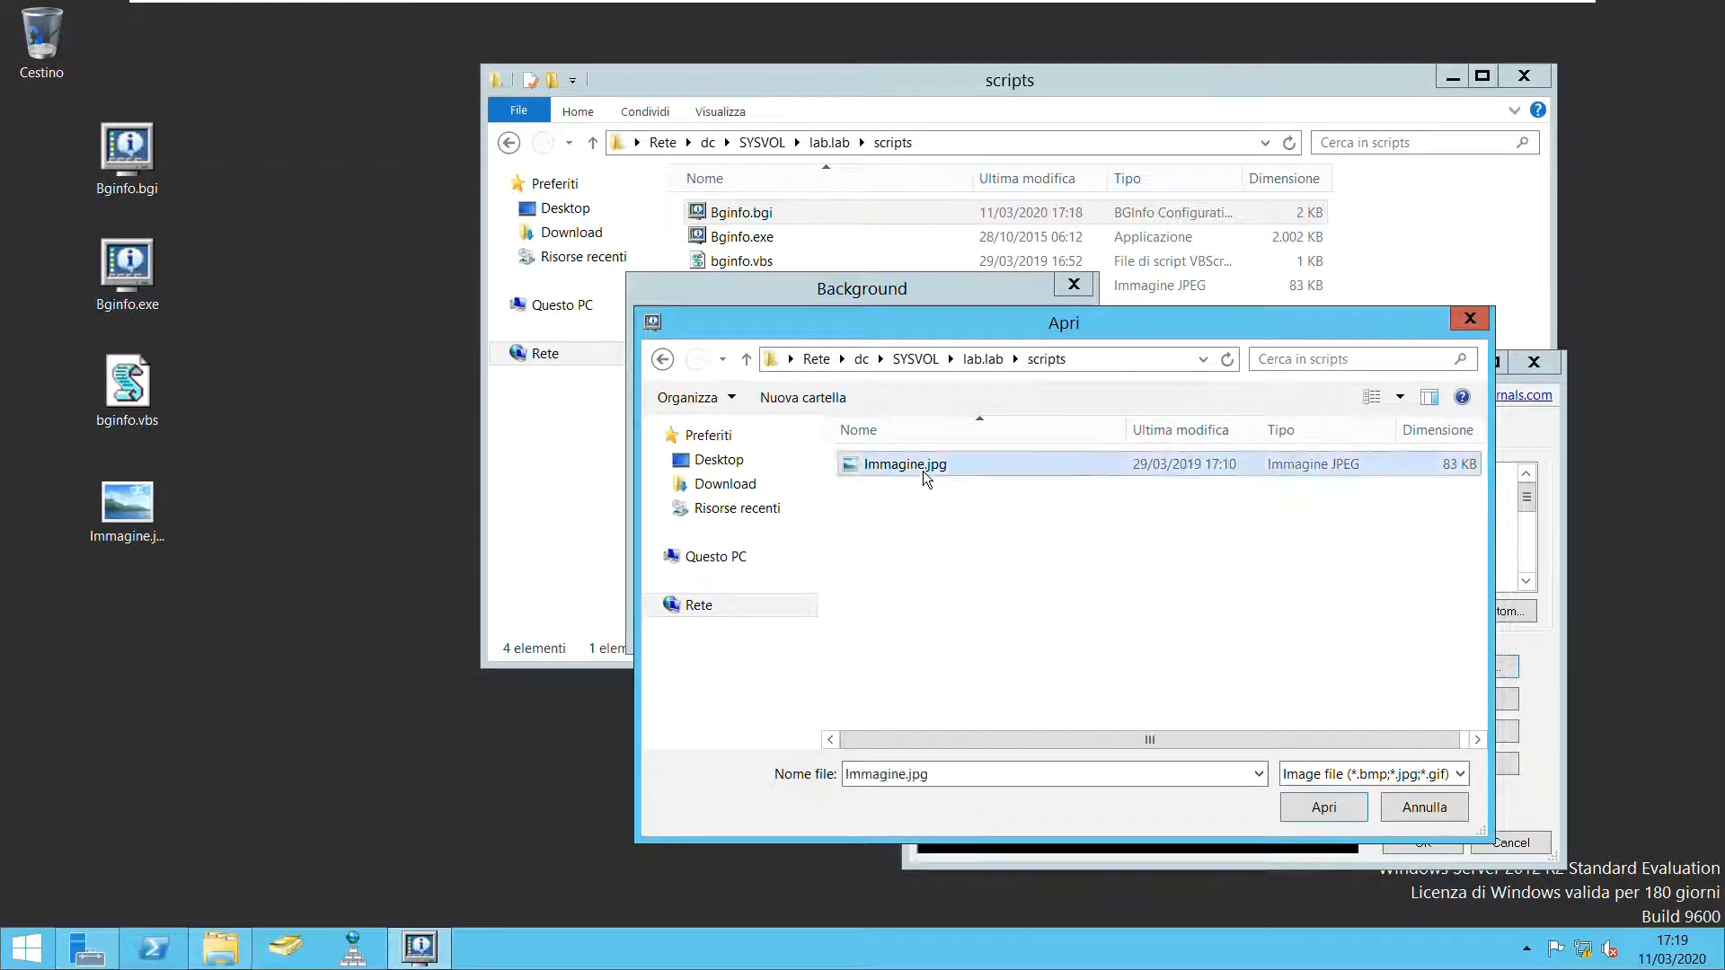
pyautogui.doubleClick(924, 471)
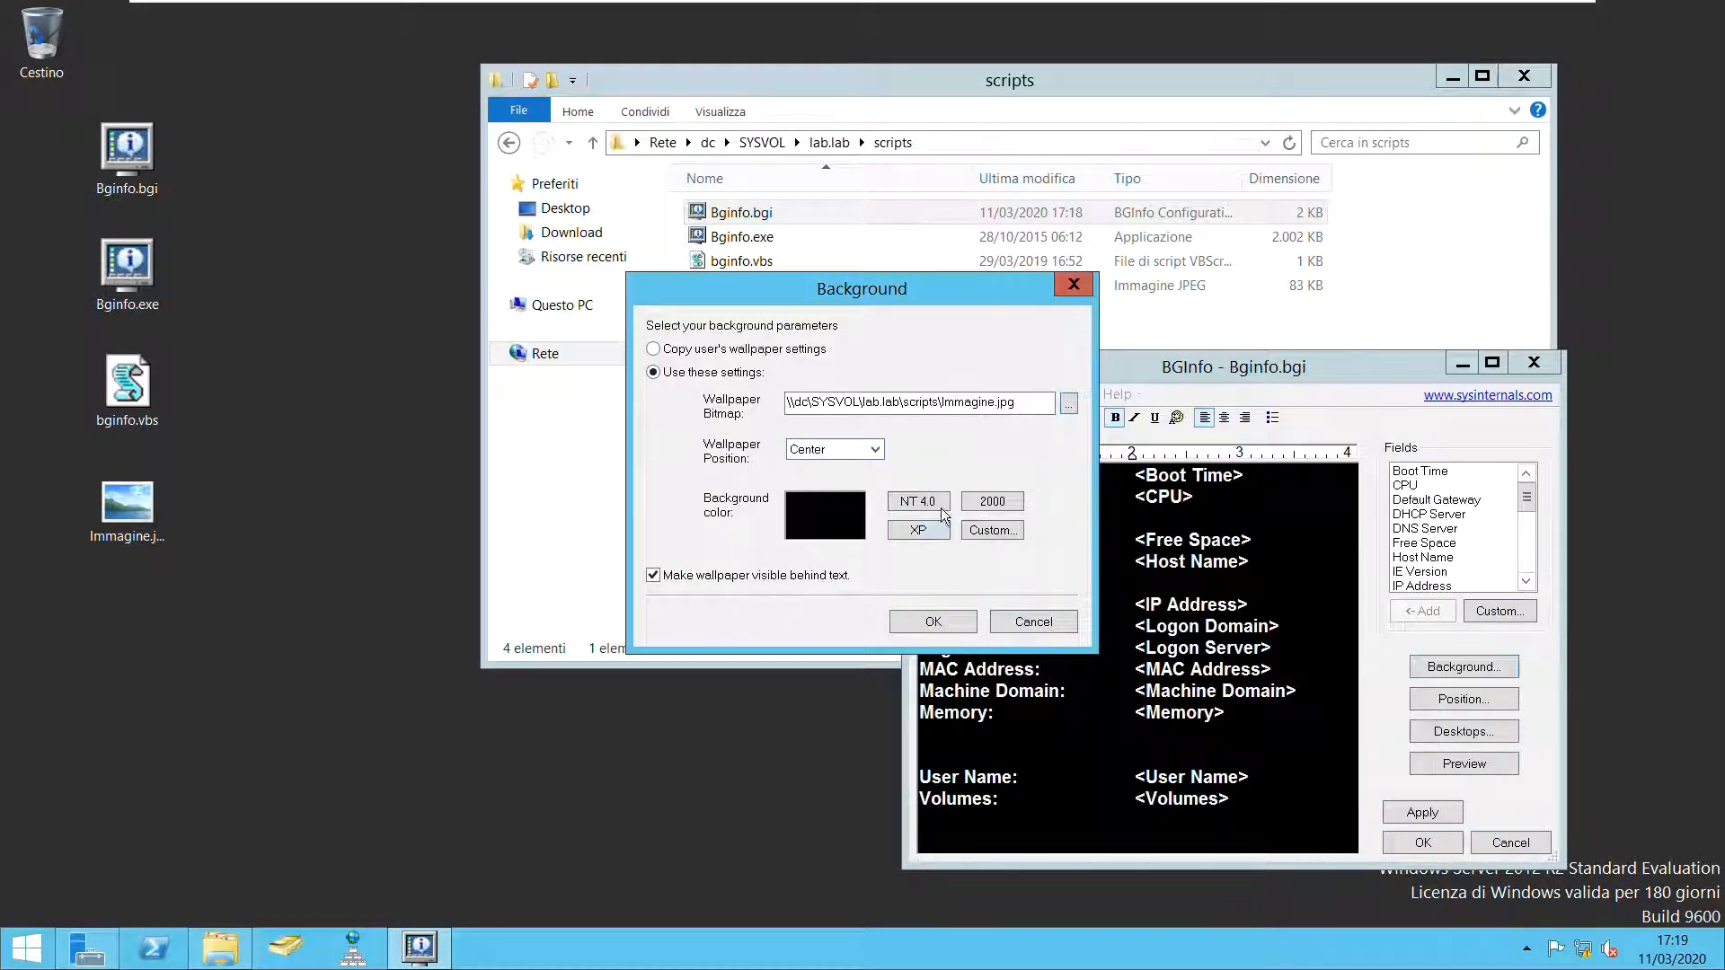
pyautogui.click(935, 627)
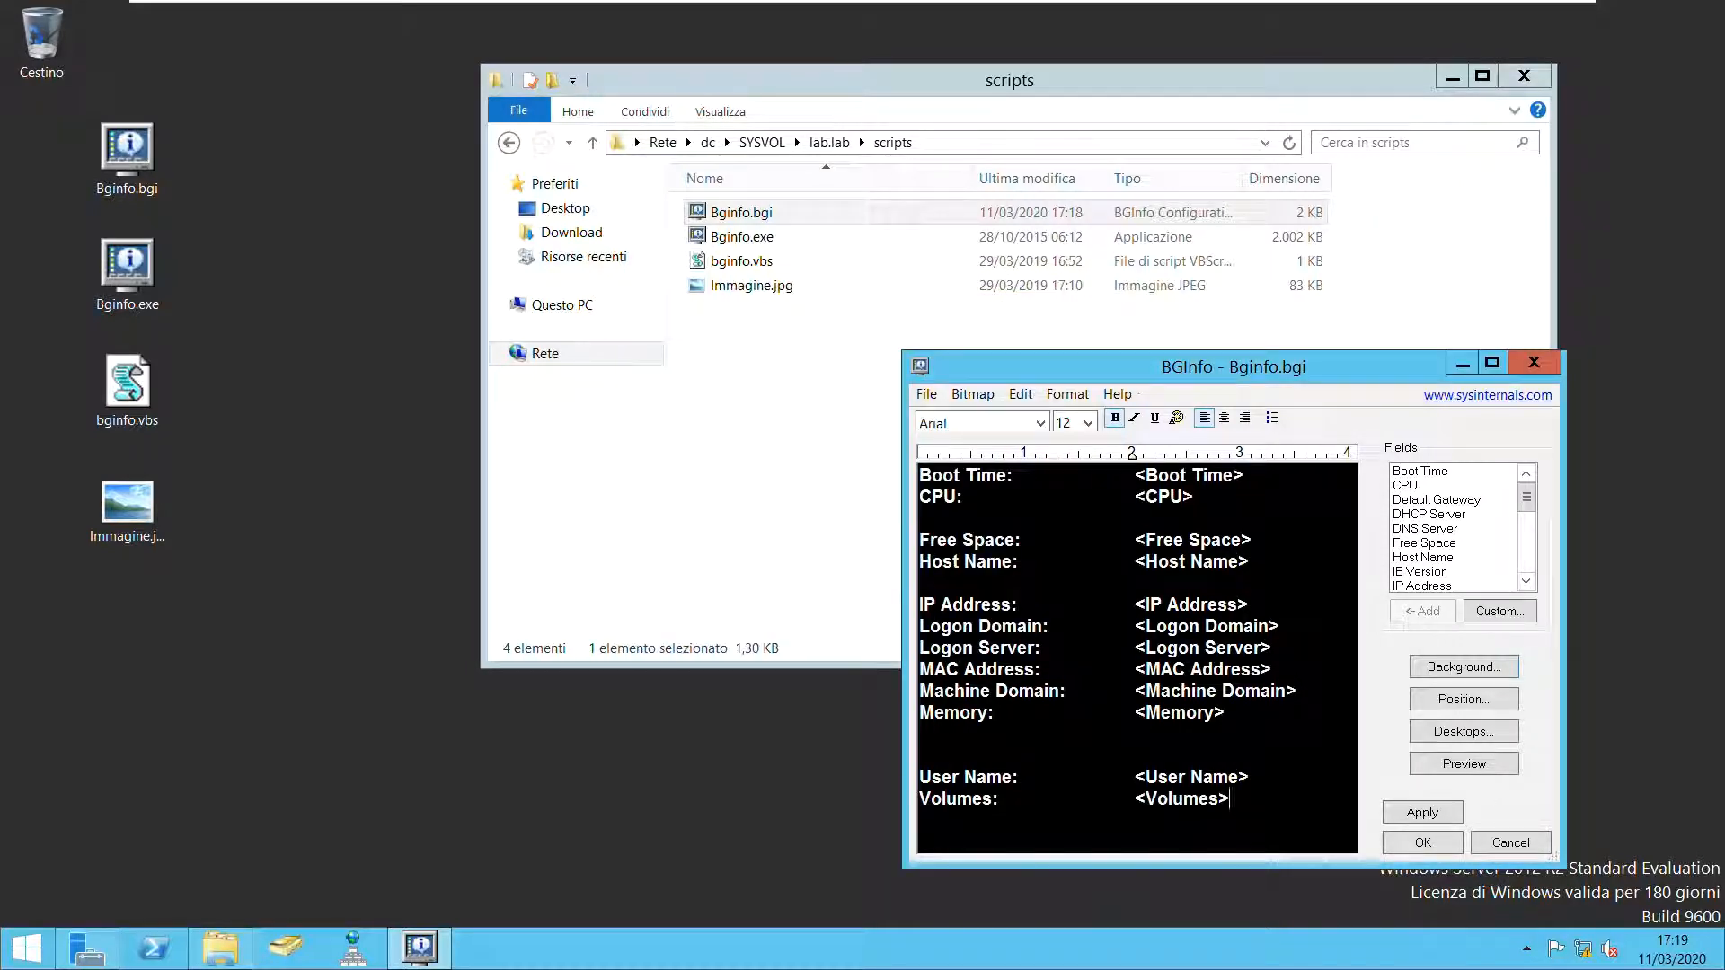
# Add a 'Help Desk number: xxxx.xxxx' line below Volumes.
pyautogui.press('Return')
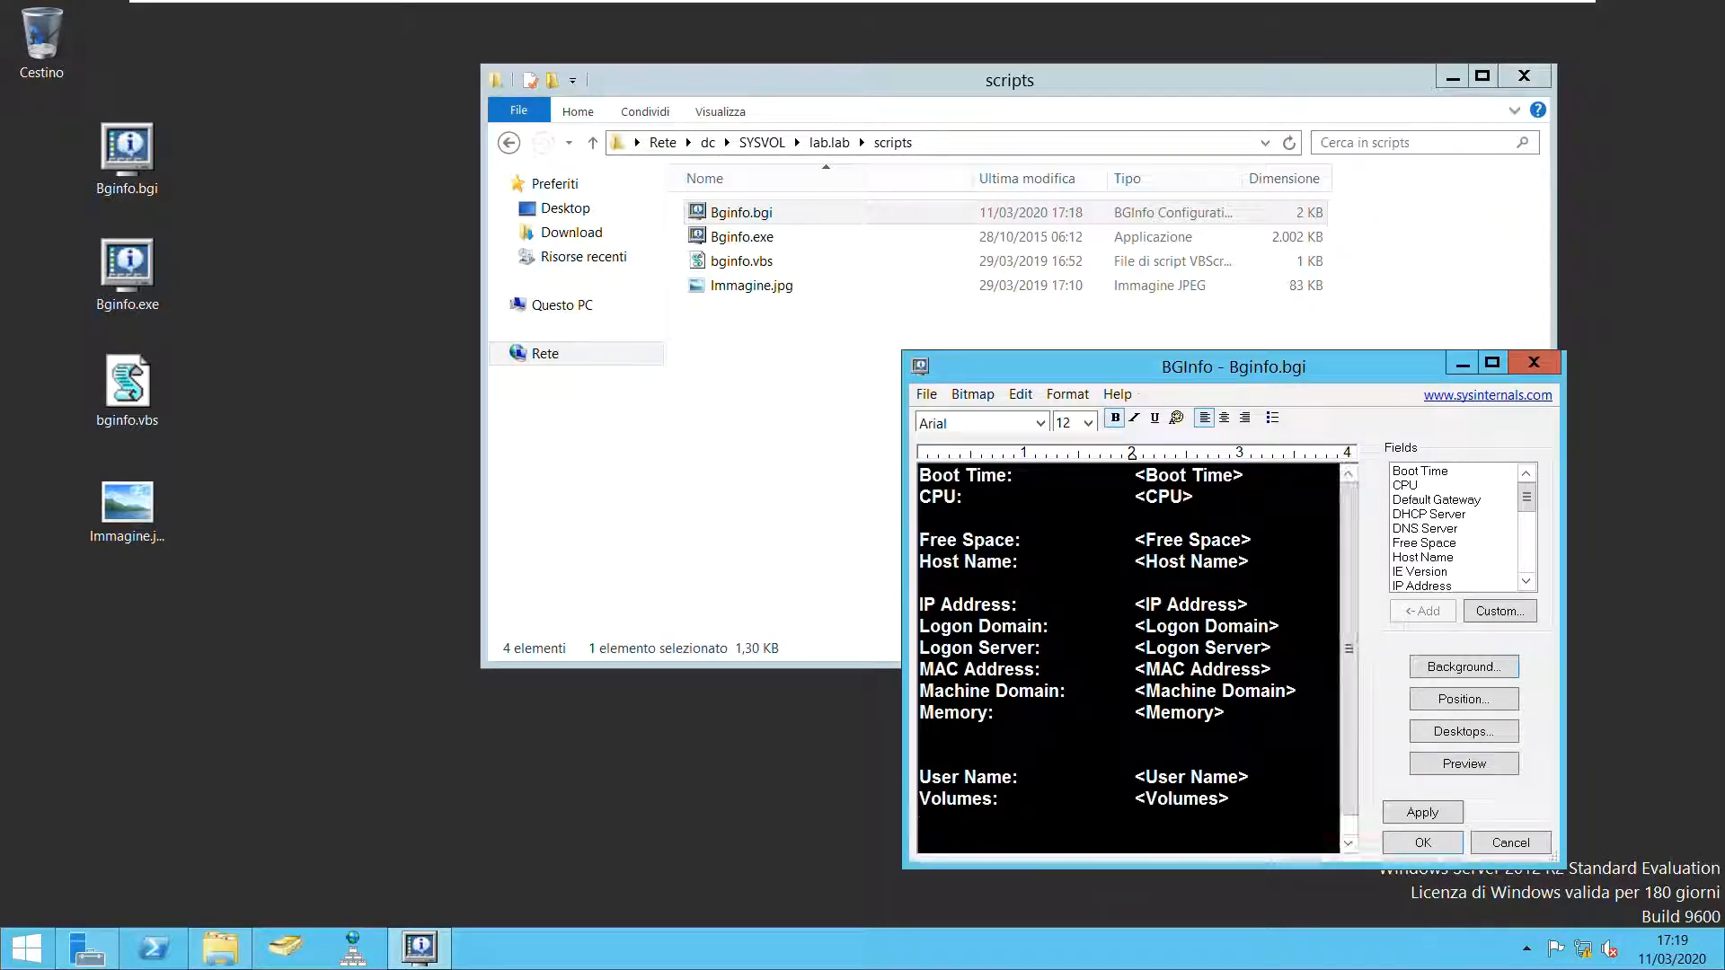
pyautogui.write('H')
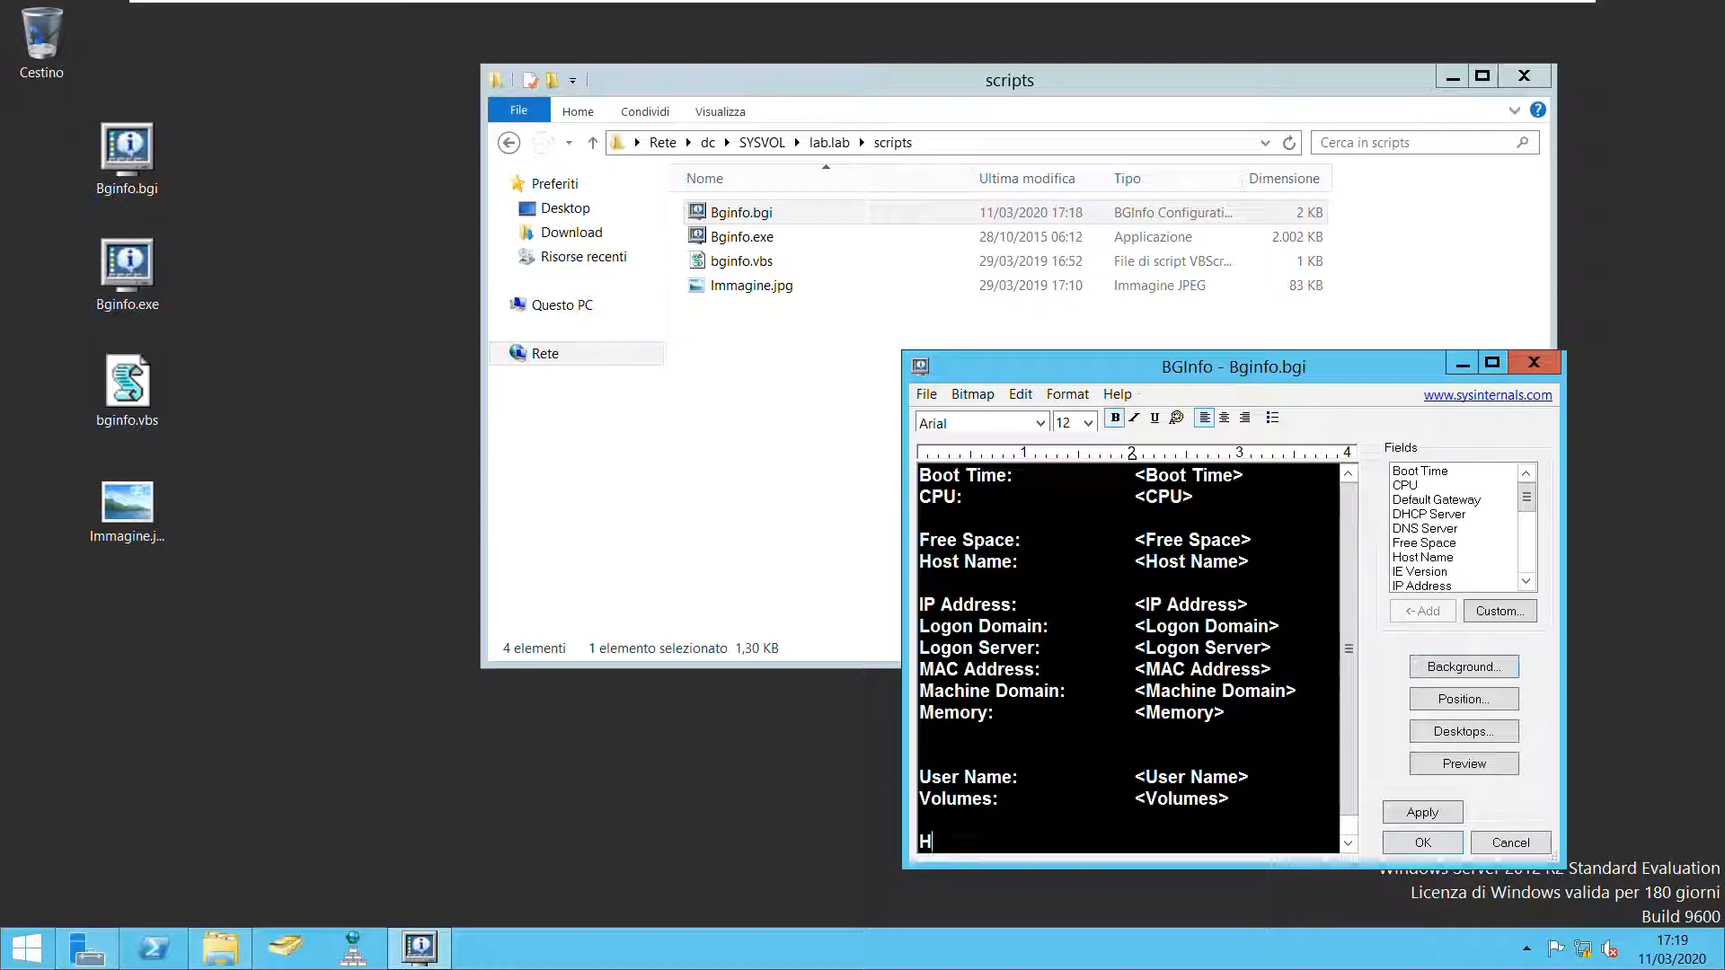
pyautogui.write('Ielp De')
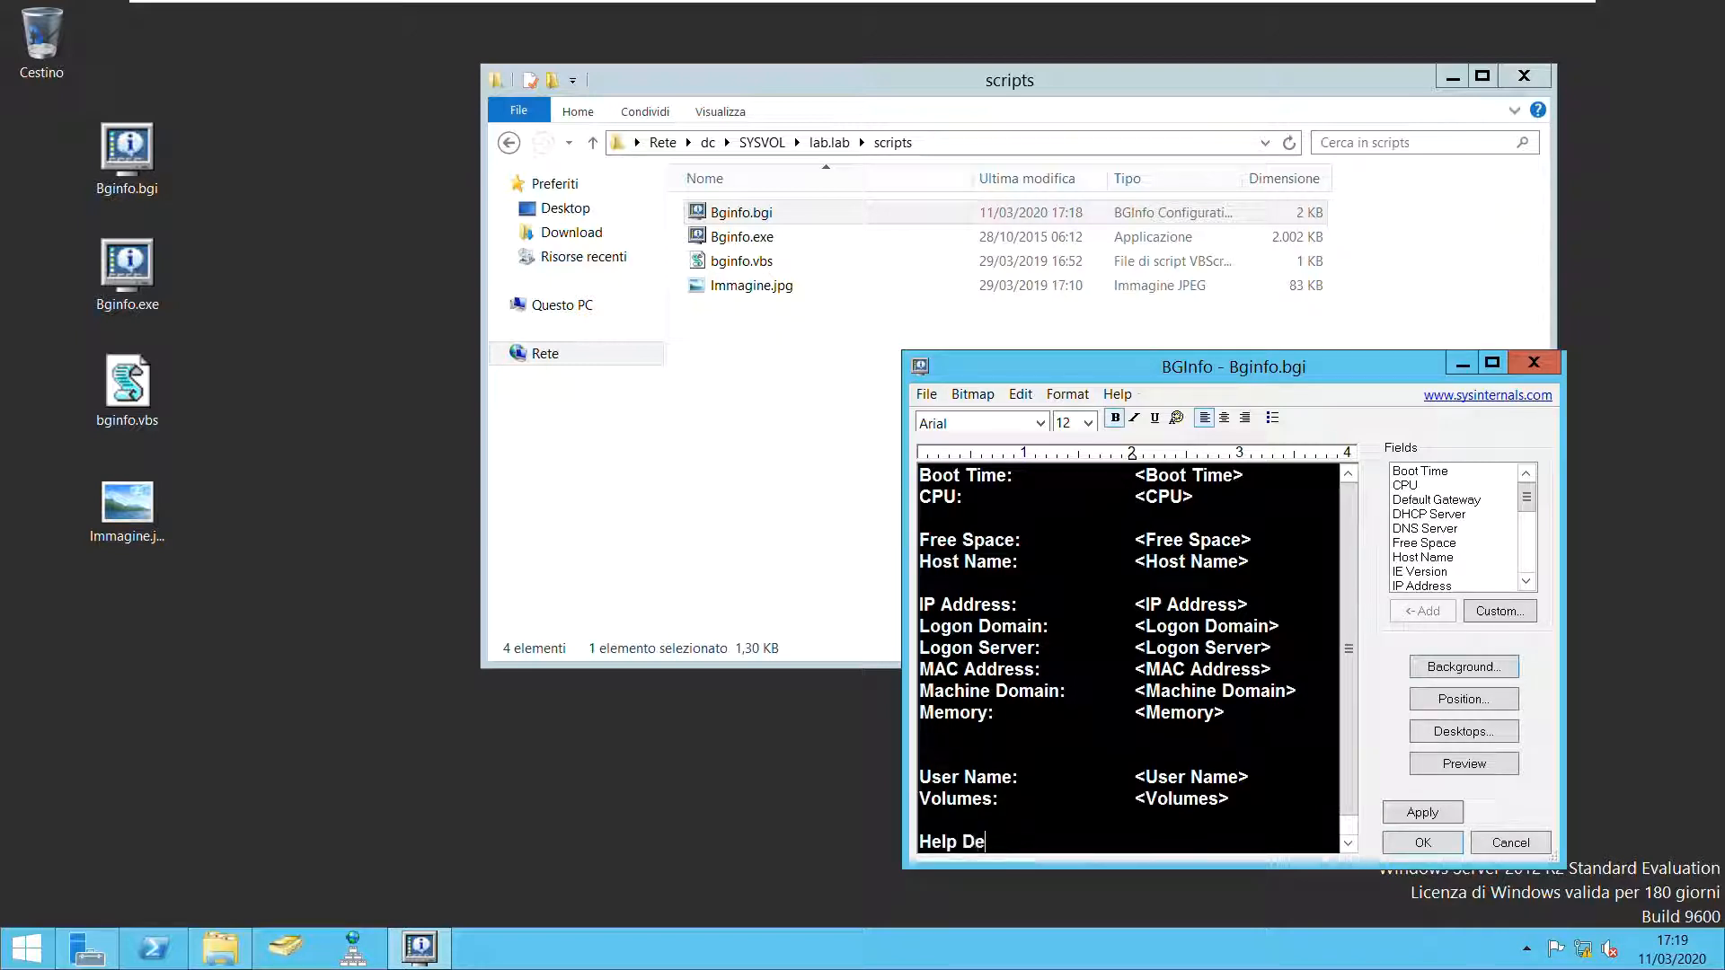
pyautogui.write('sk n')
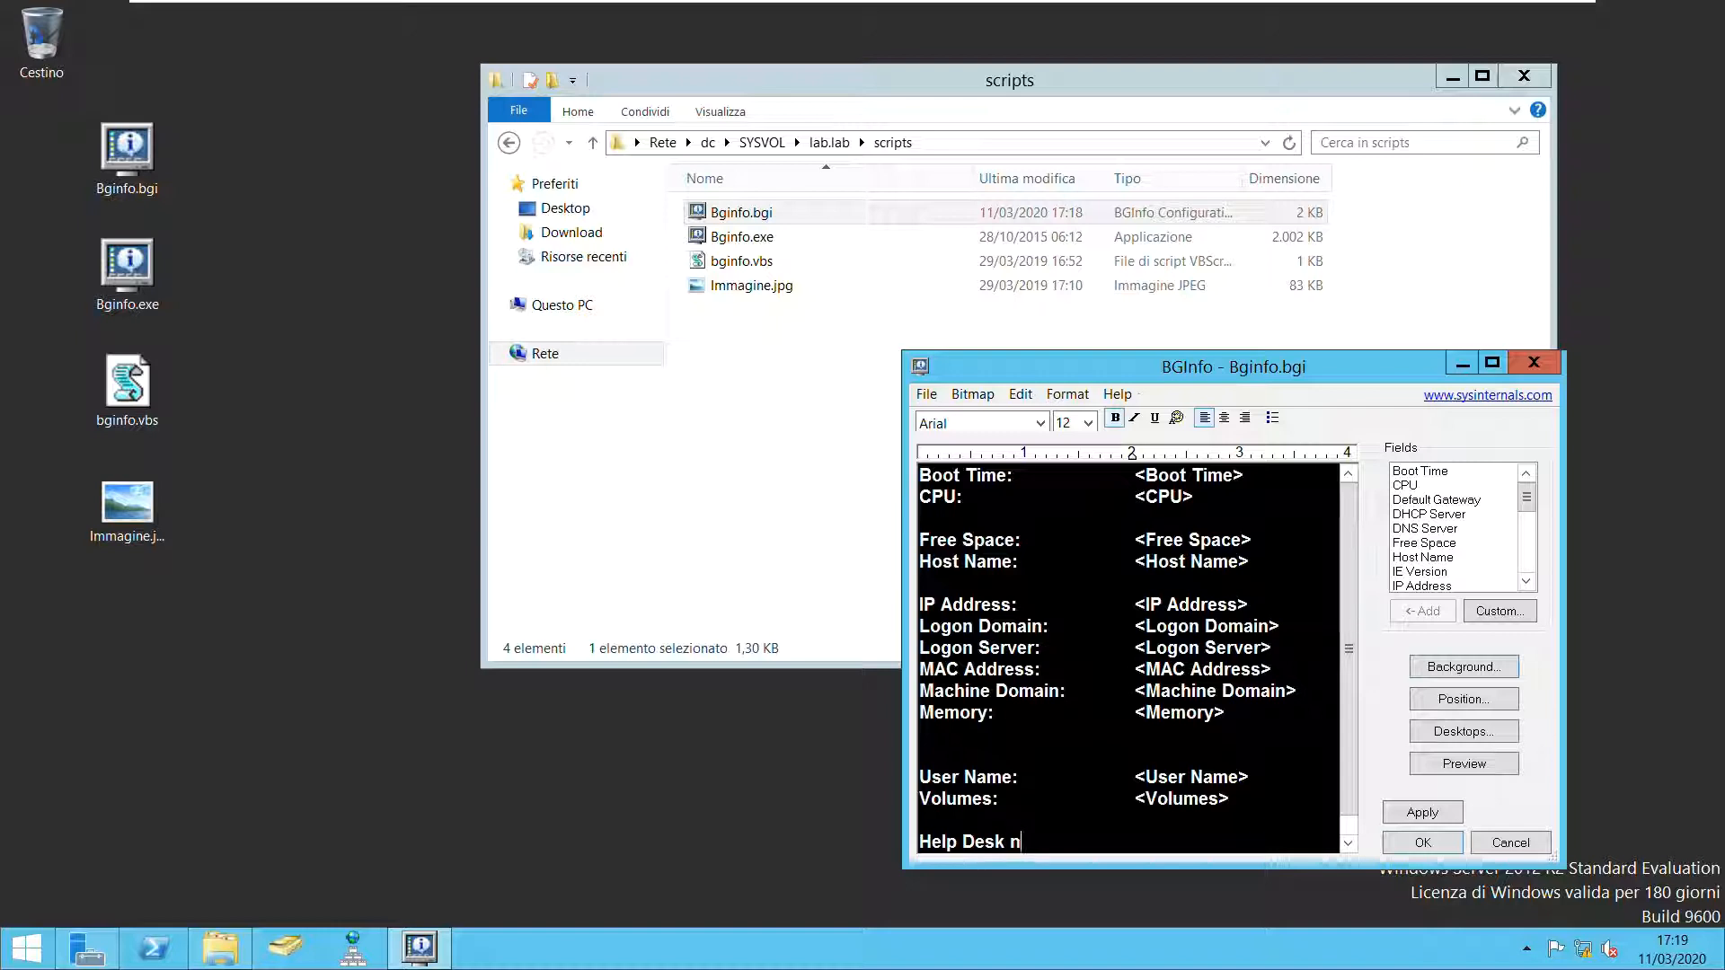
pyautogui.write('umber')
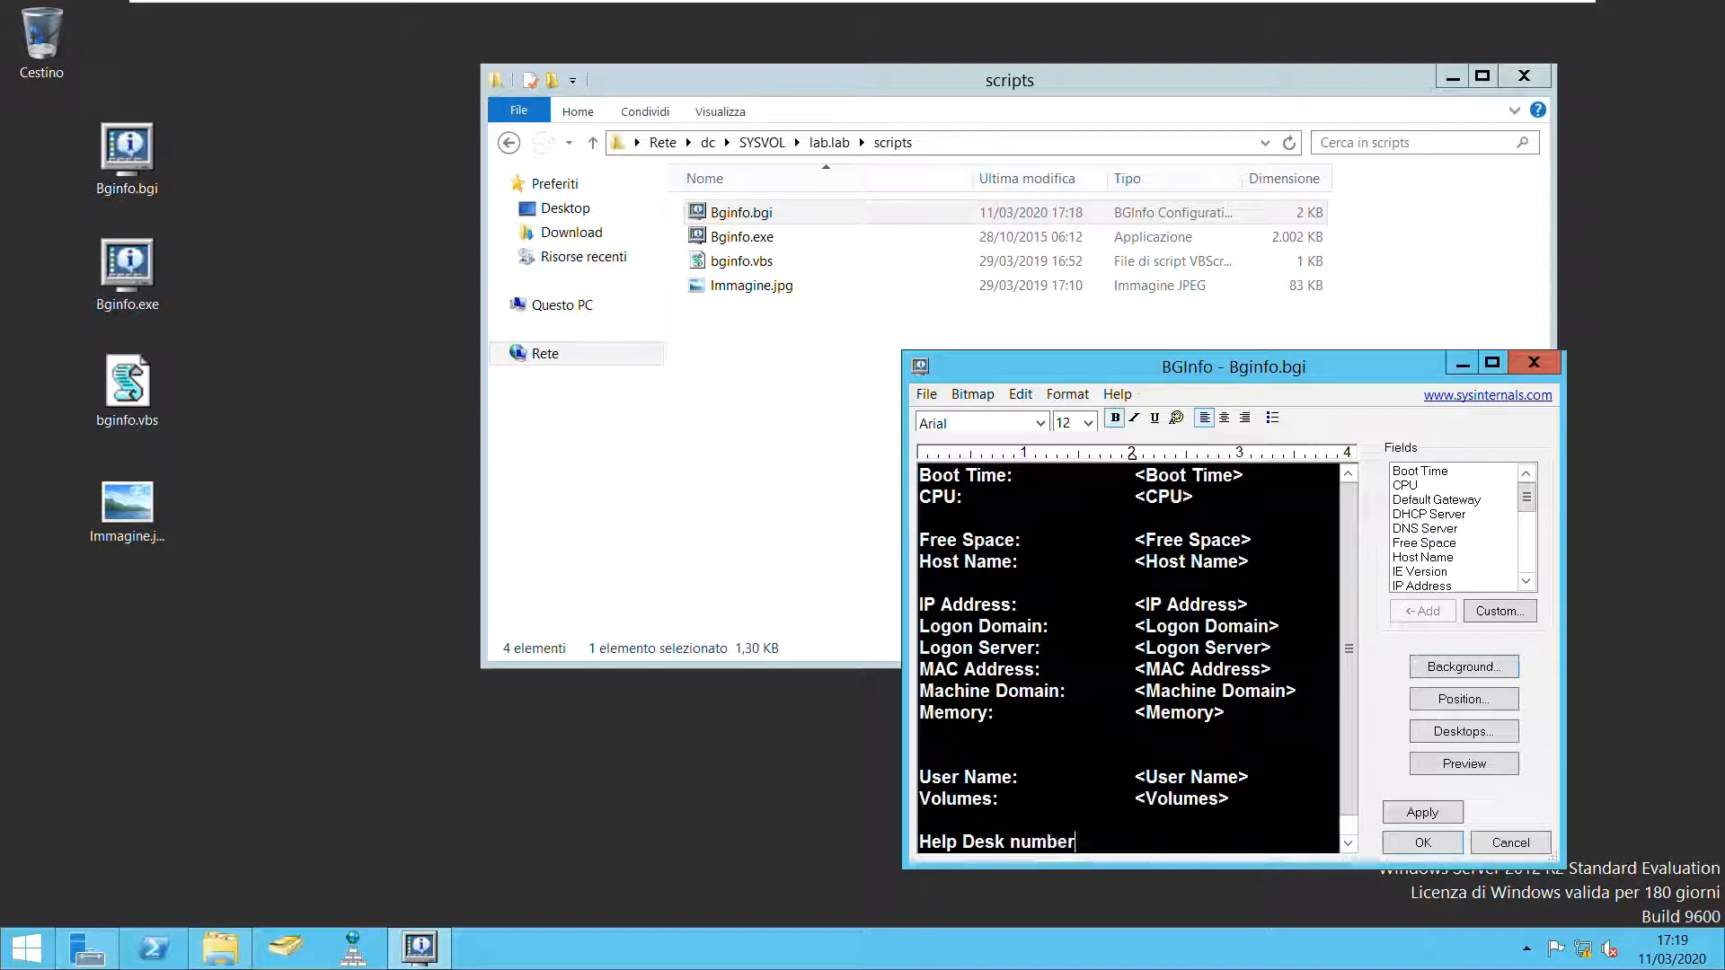
pyautogui.write(': ')
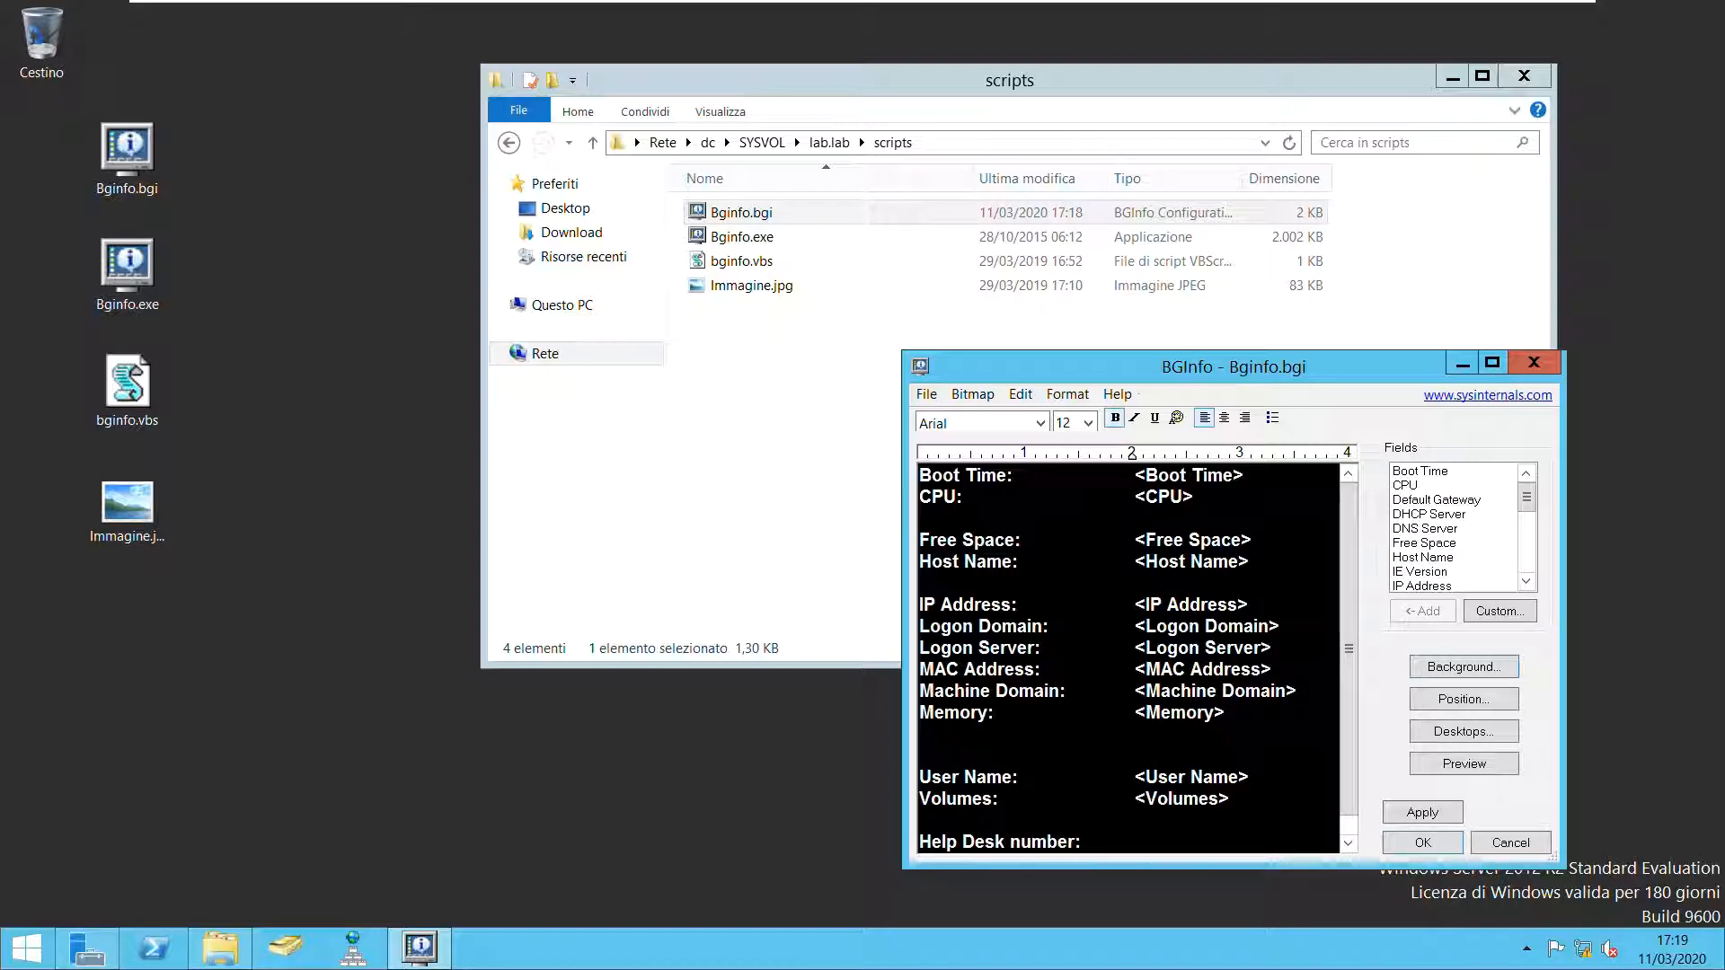
pyautogui.write('xxxx')
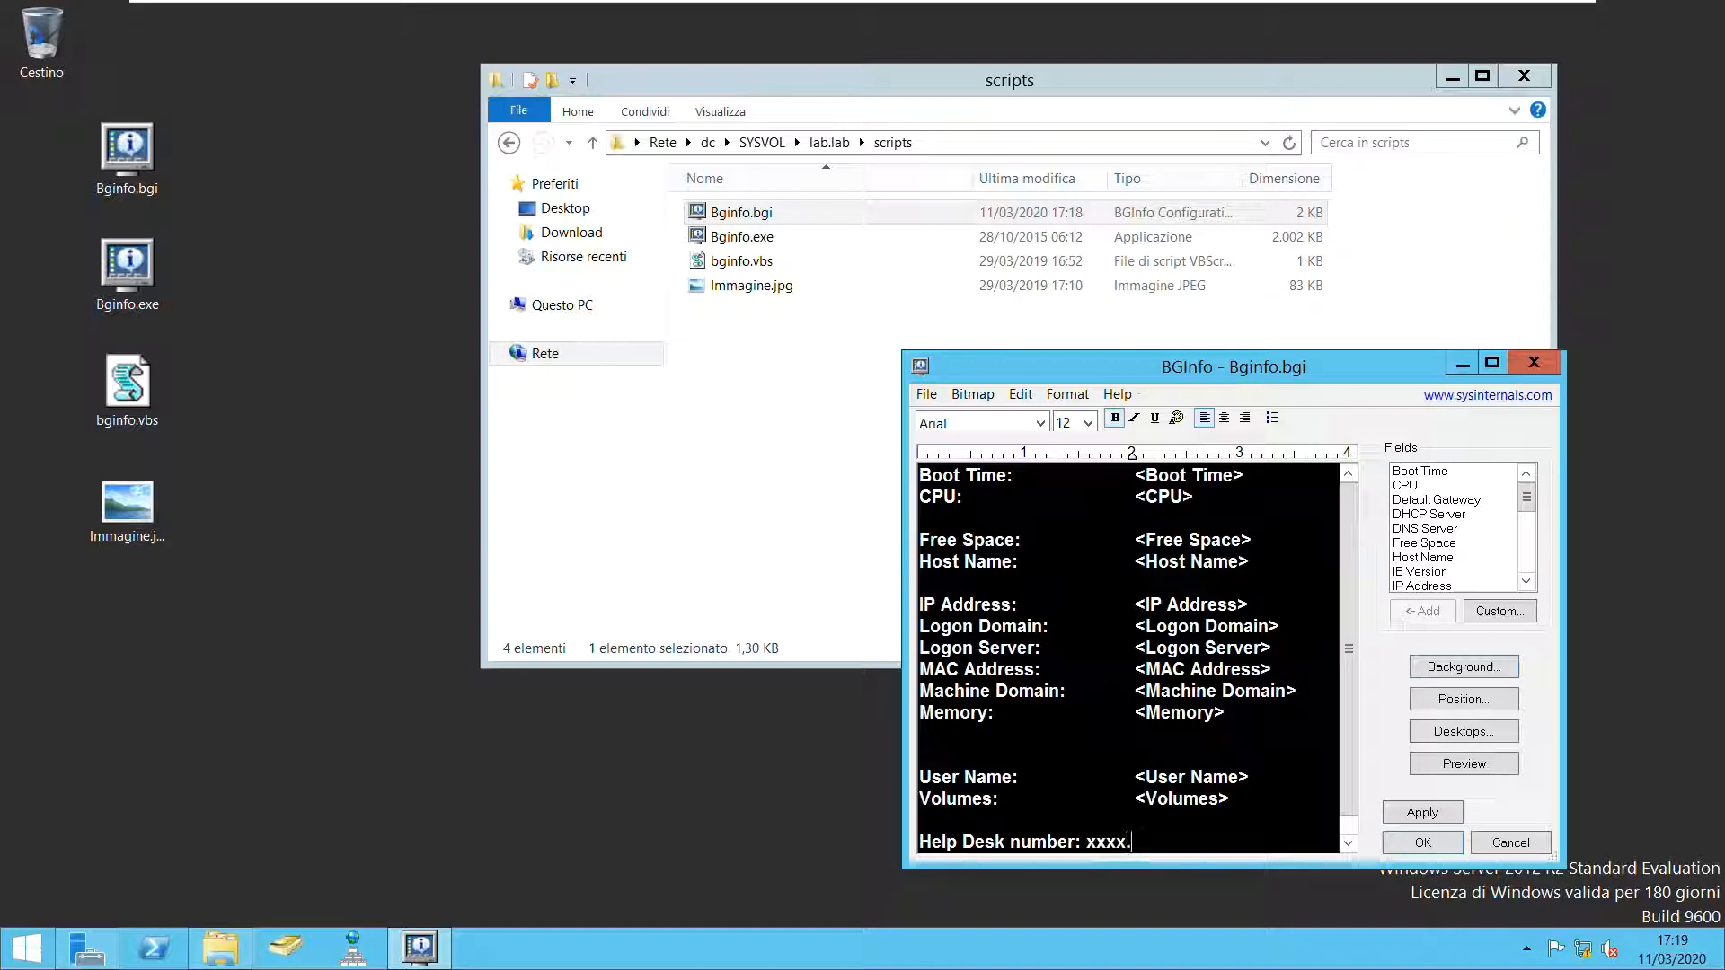
pyautogui.write('.xxxx')
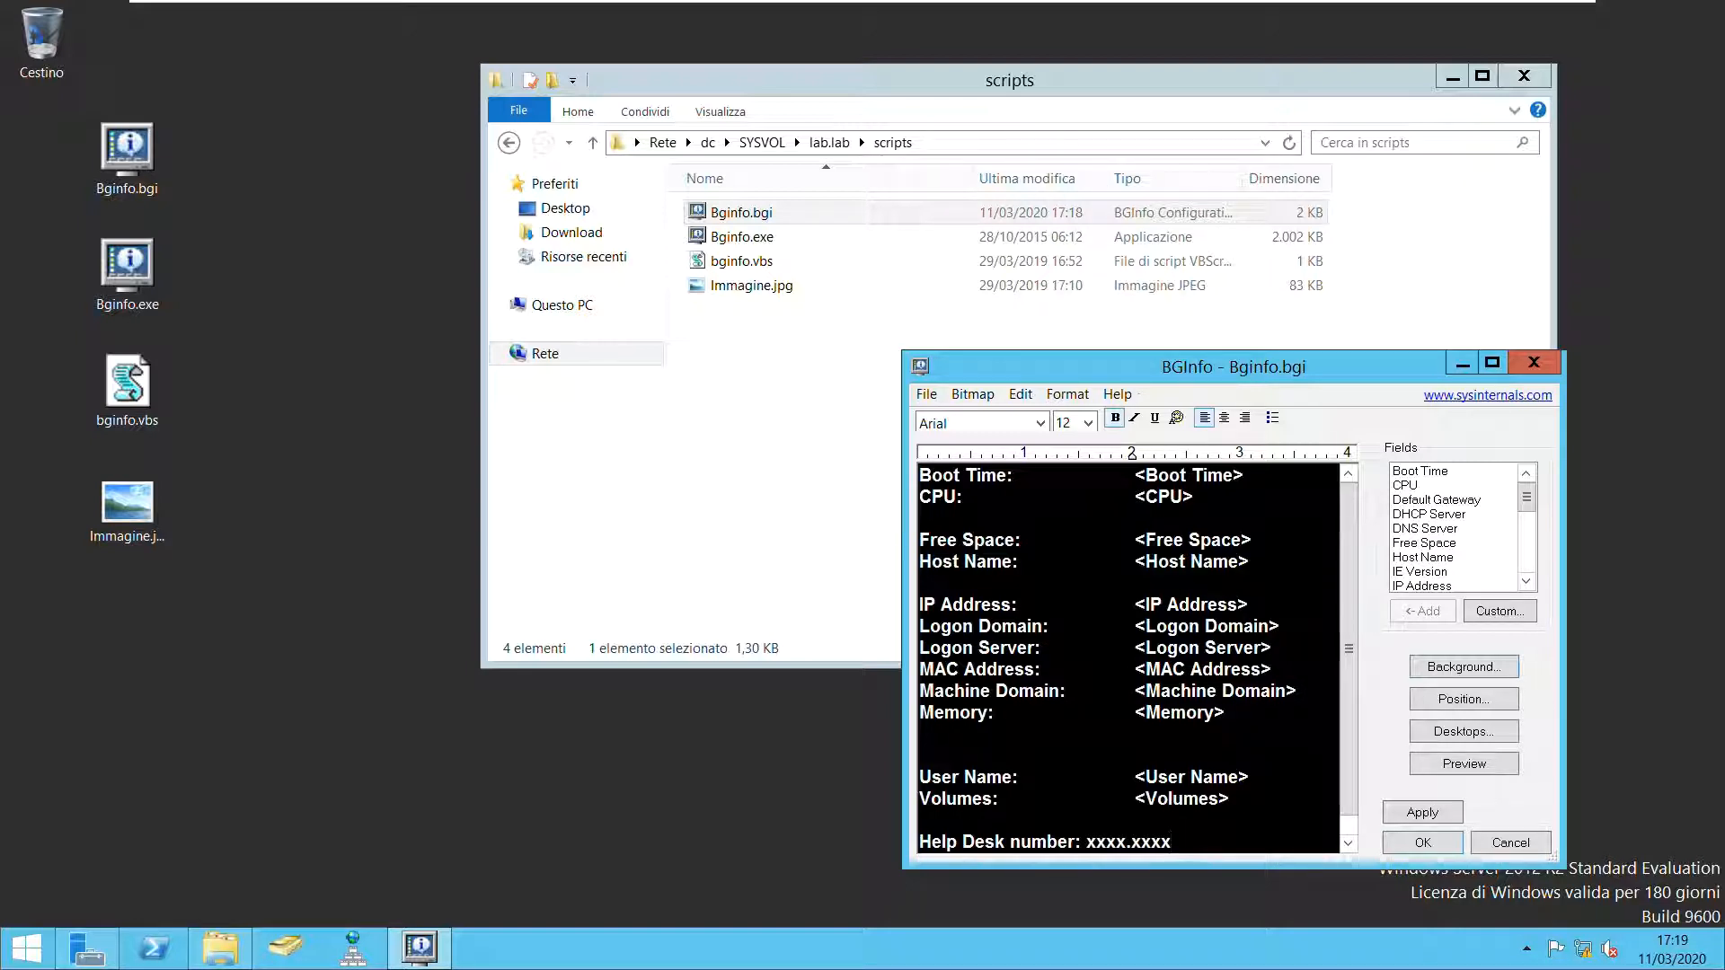
pyautogui.press('Return')
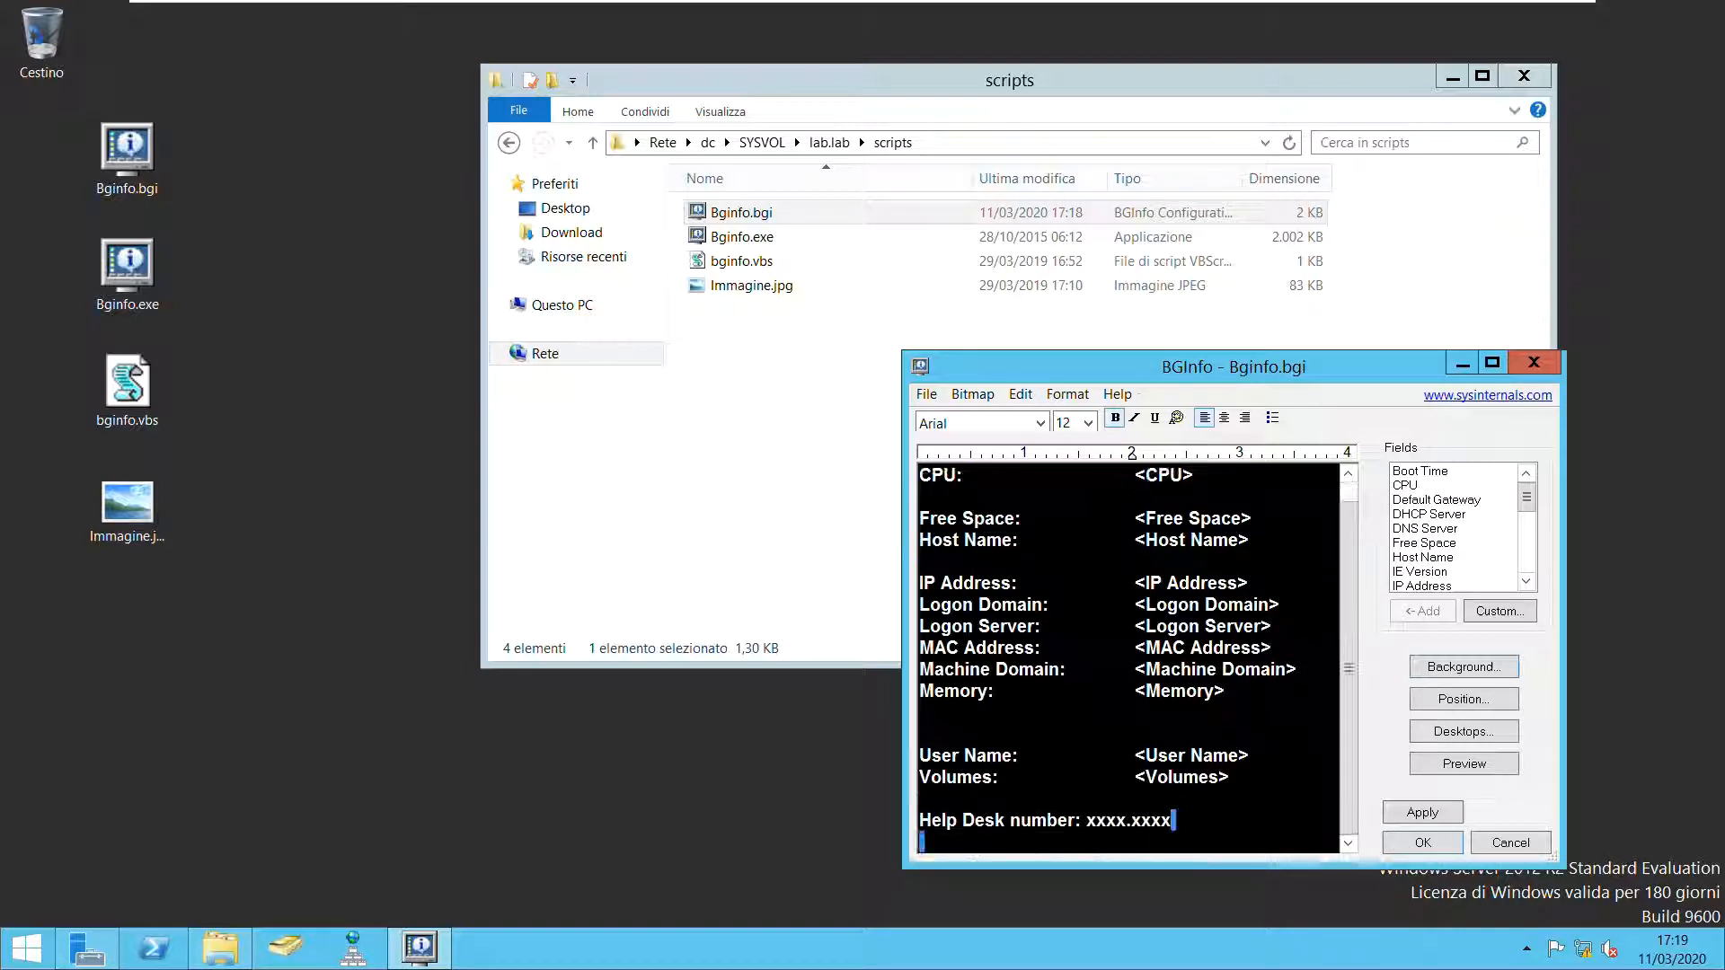
# Colour the Help Desk number line orange.
pyautogui.moveTo(1176, 820); pyautogui.dragTo(897, 833)
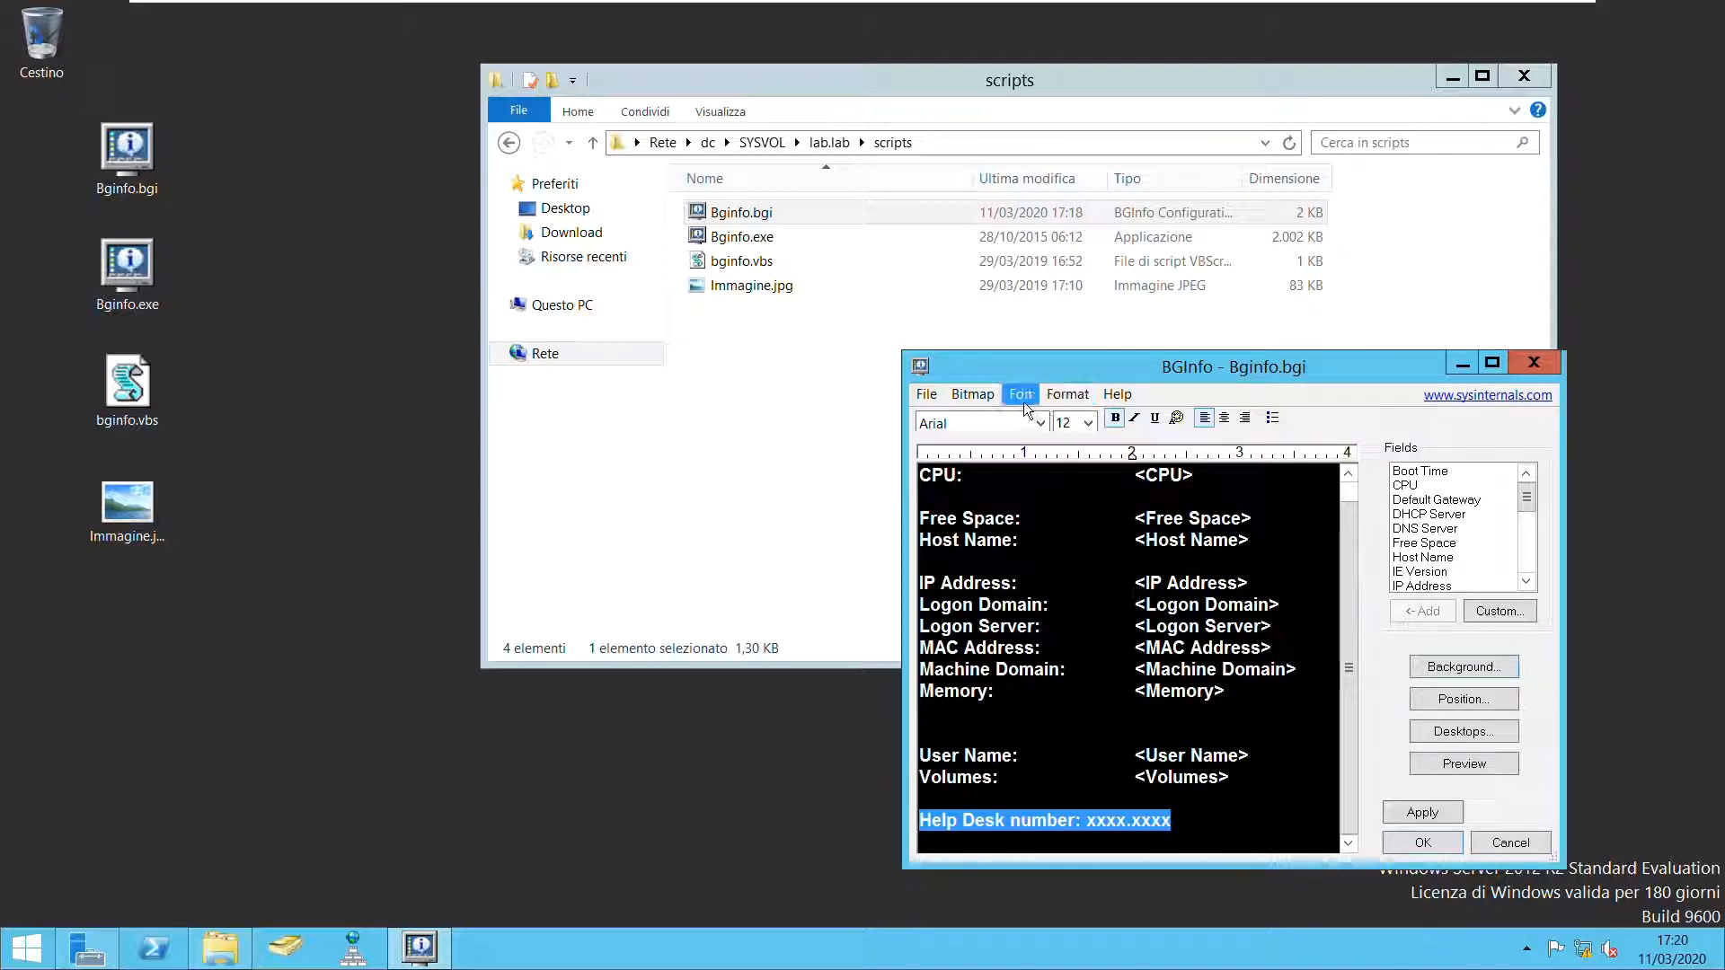
pyautogui.click(1004, 400)
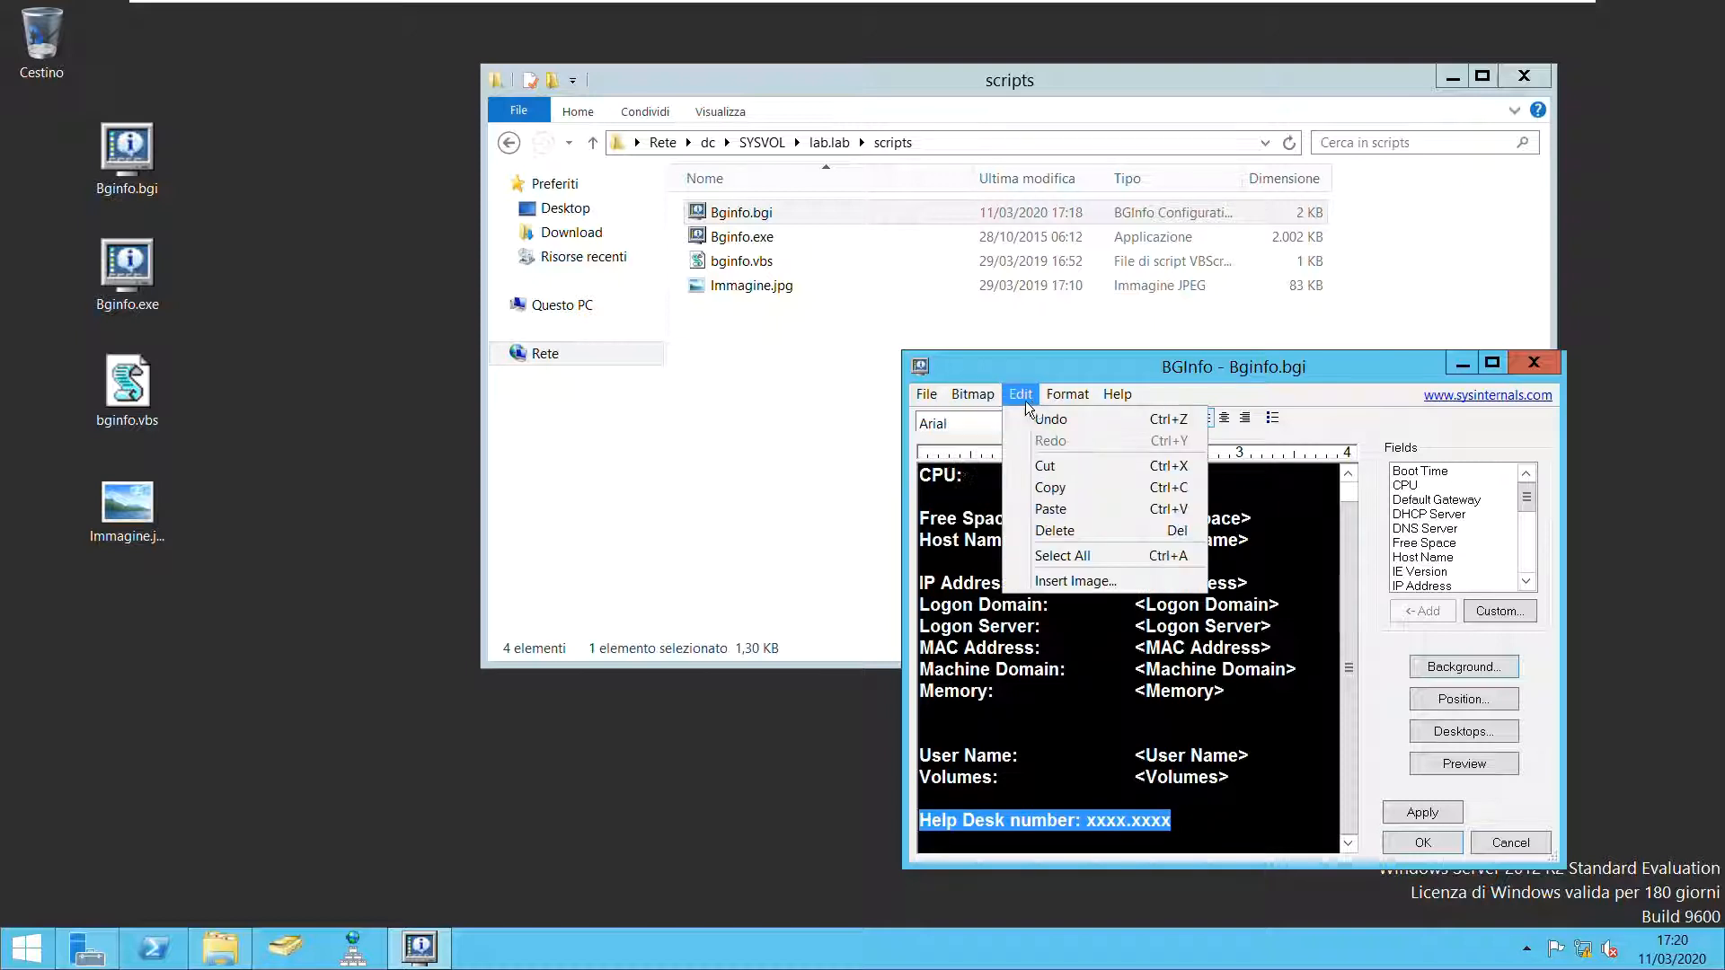
pyautogui.moveTo(1067, 400)
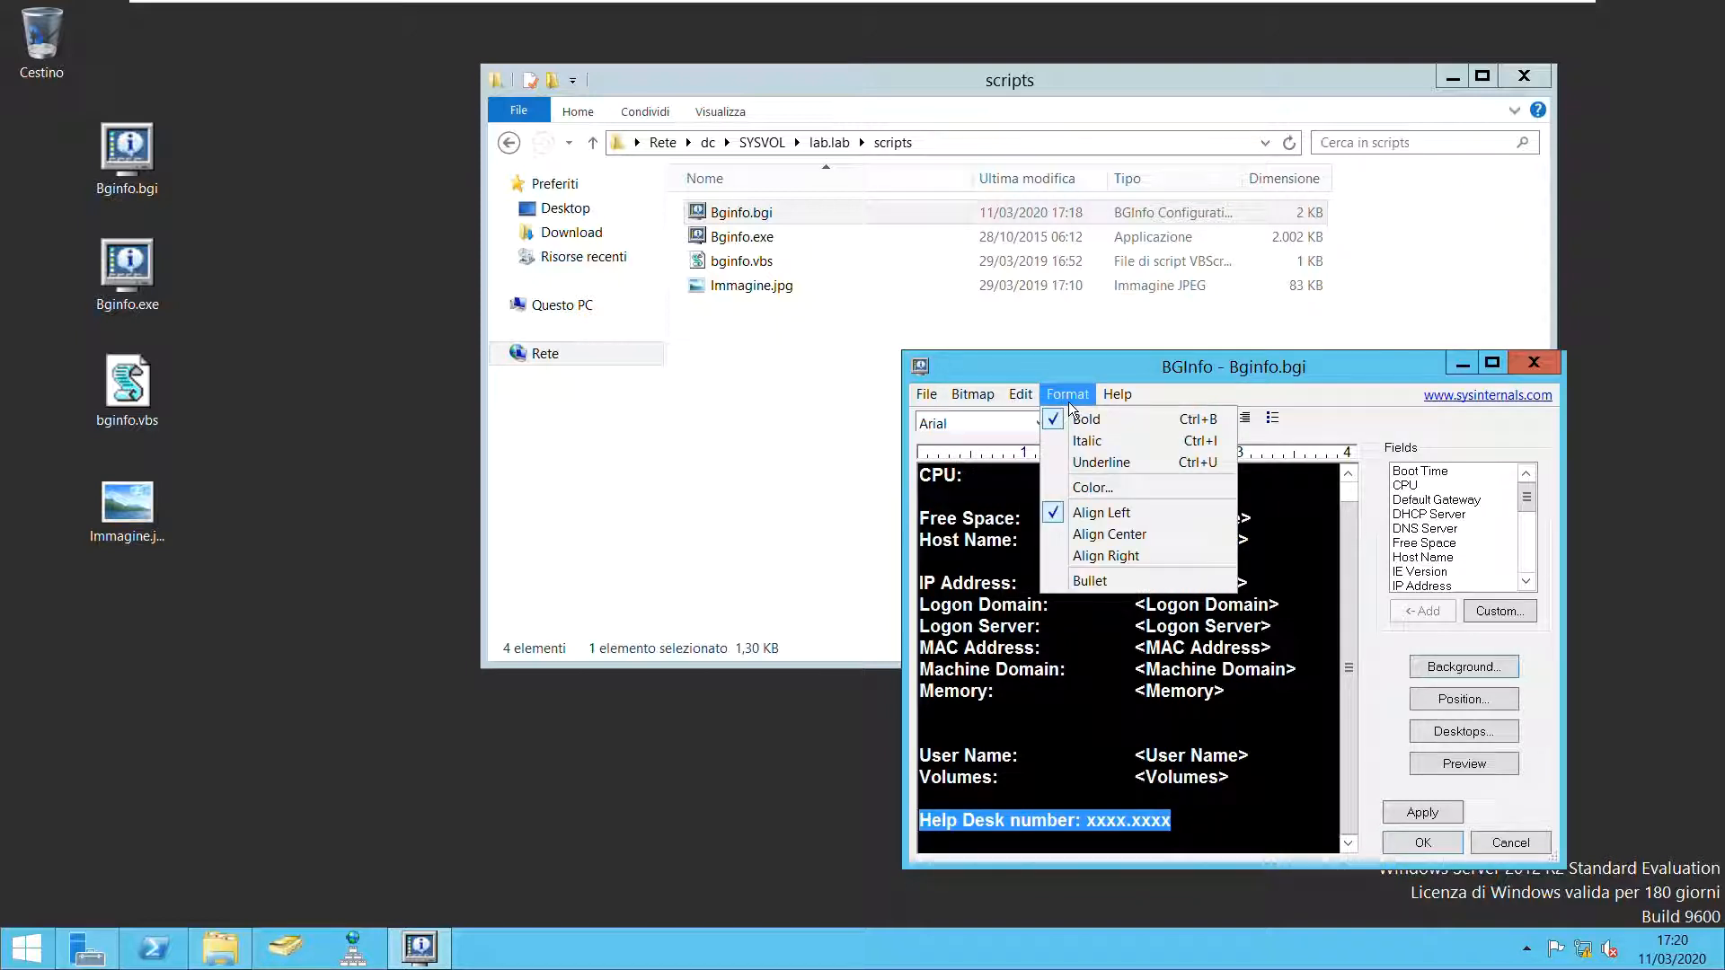
pyautogui.click(1093, 487)
pyautogui.click(1188, 515)
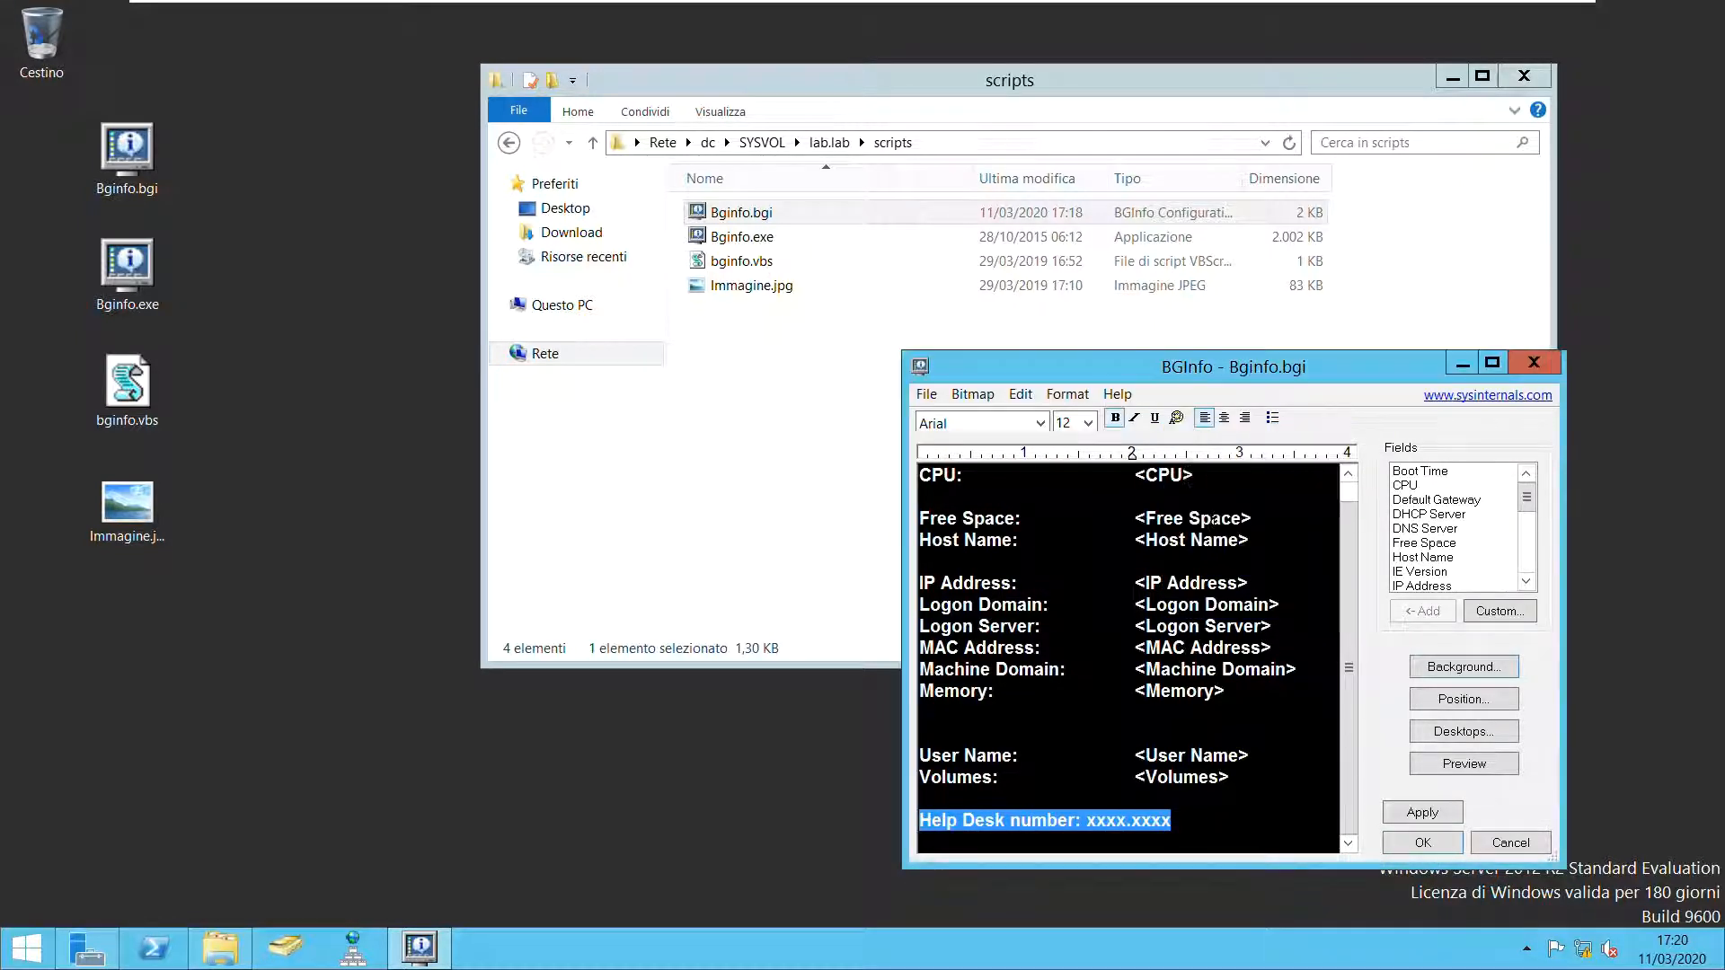
pyautogui.click(1230, 778)
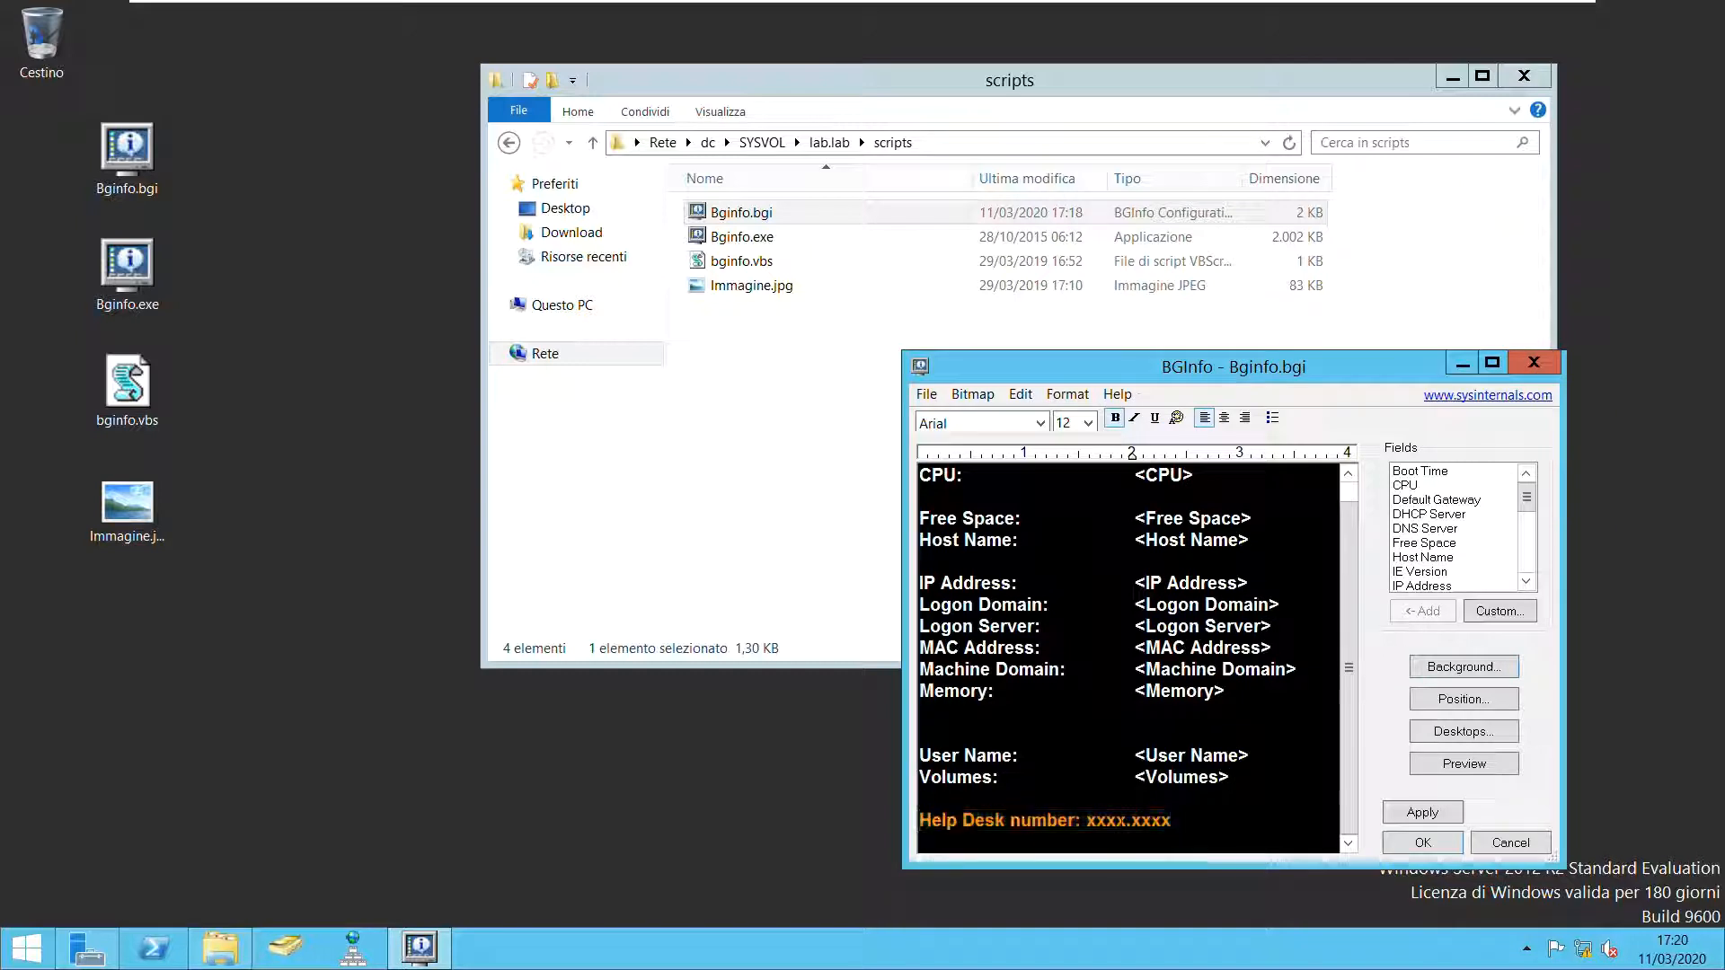
pyautogui.click(1488, 669)
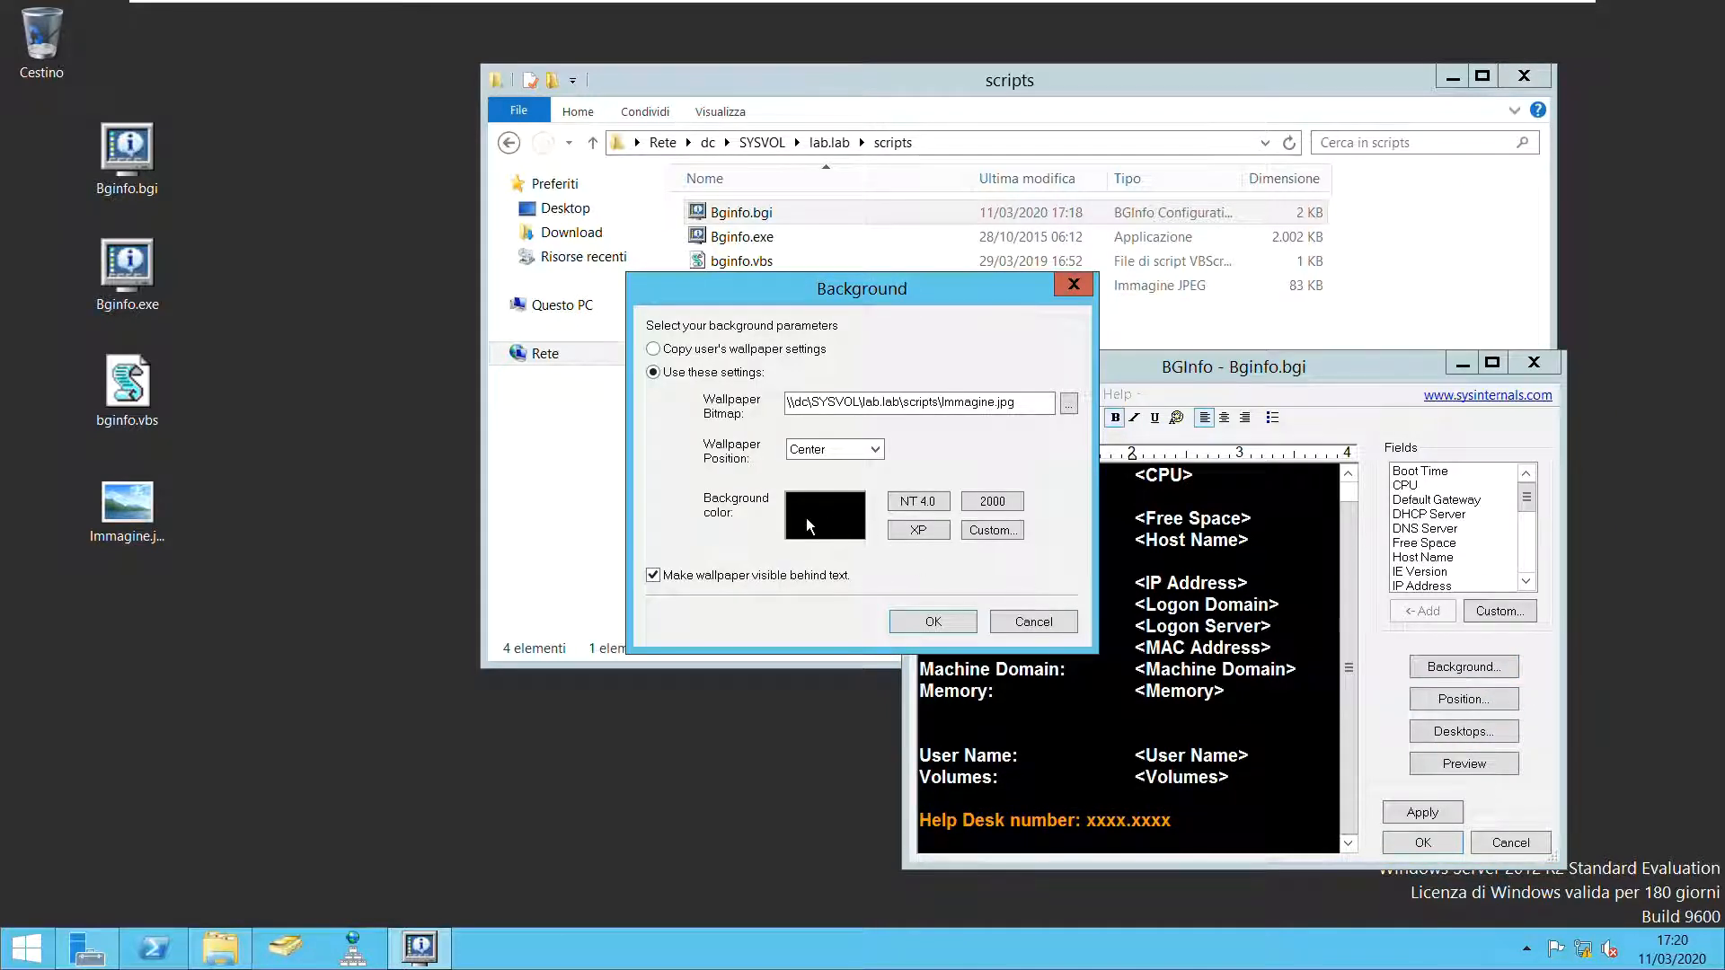
# Set the background colour to cyan and check the desktop settings without changing them.
pyautogui.click(980, 532)
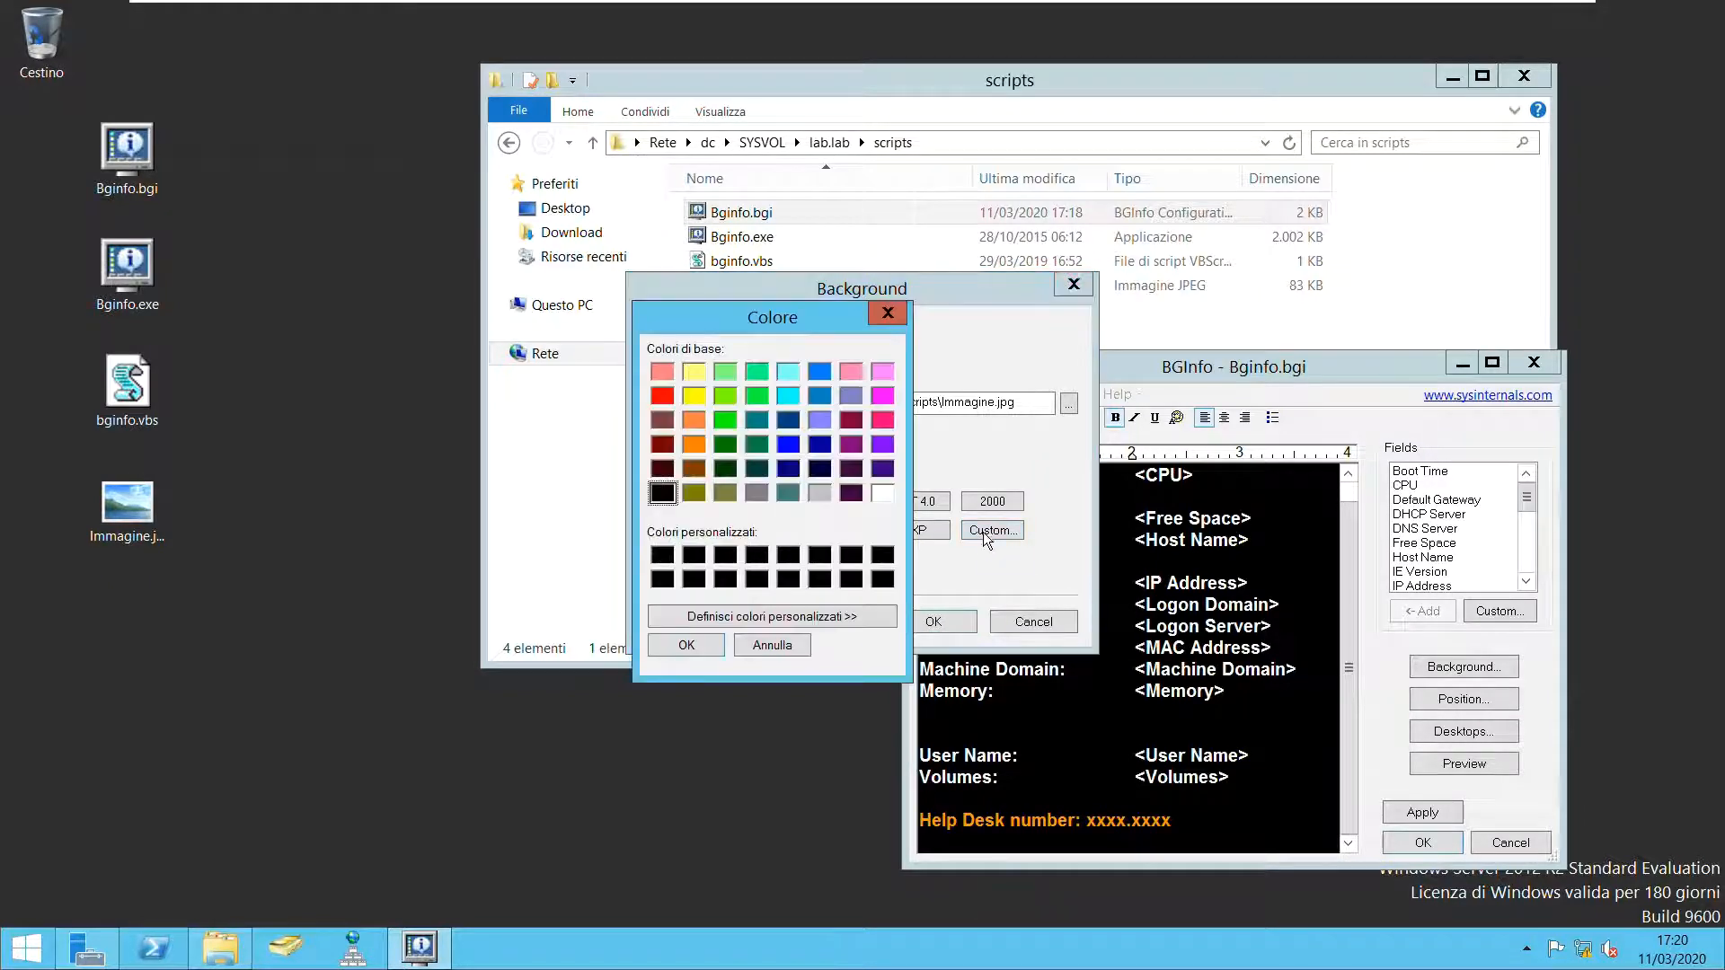
pyautogui.click(790, 397)
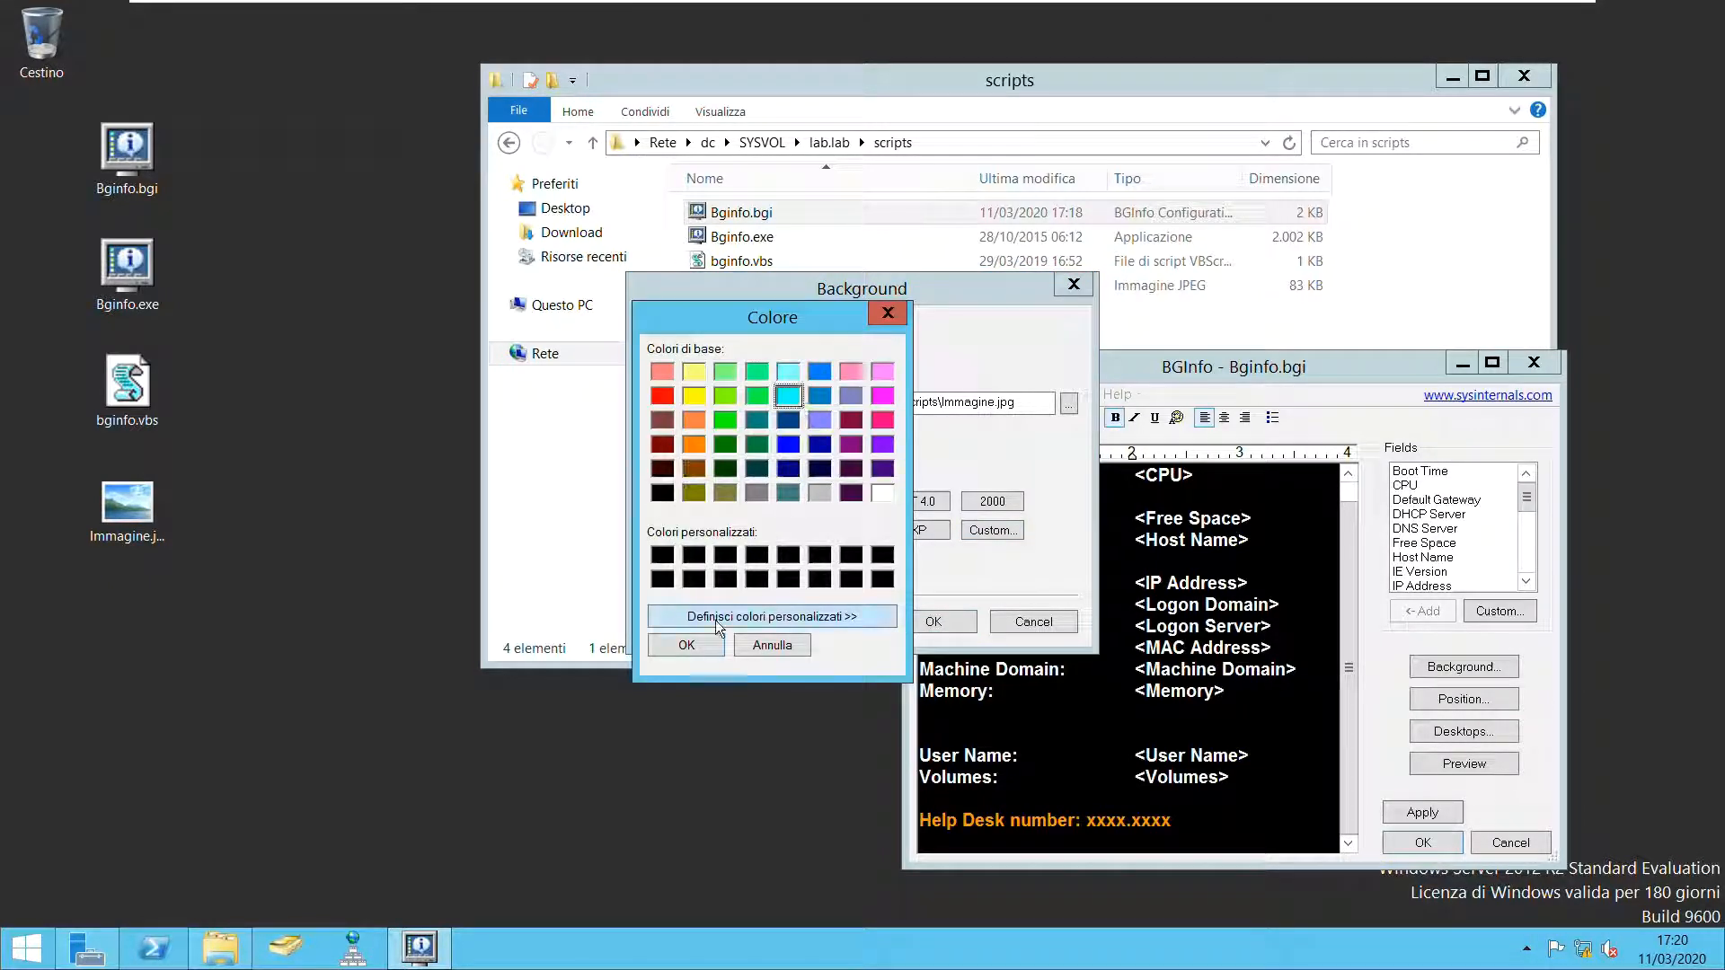
pyautogui.click(699, 656)
pyautogui.click(931, 623)
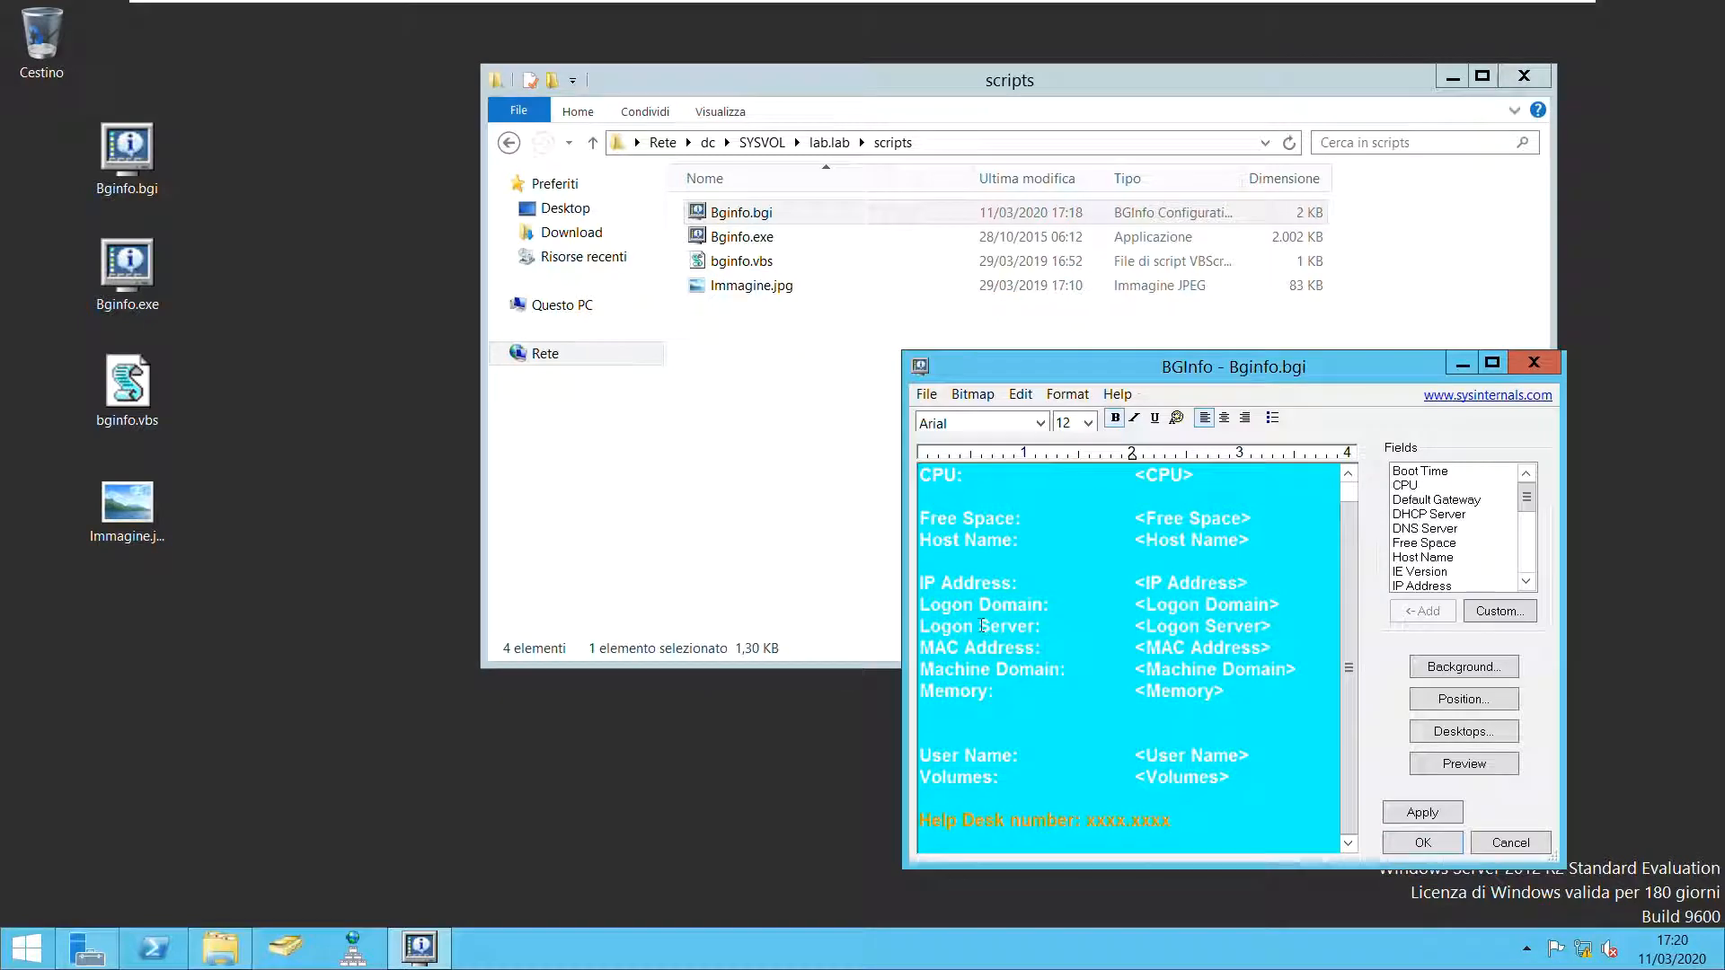
pyautogui.click(1474, 733)
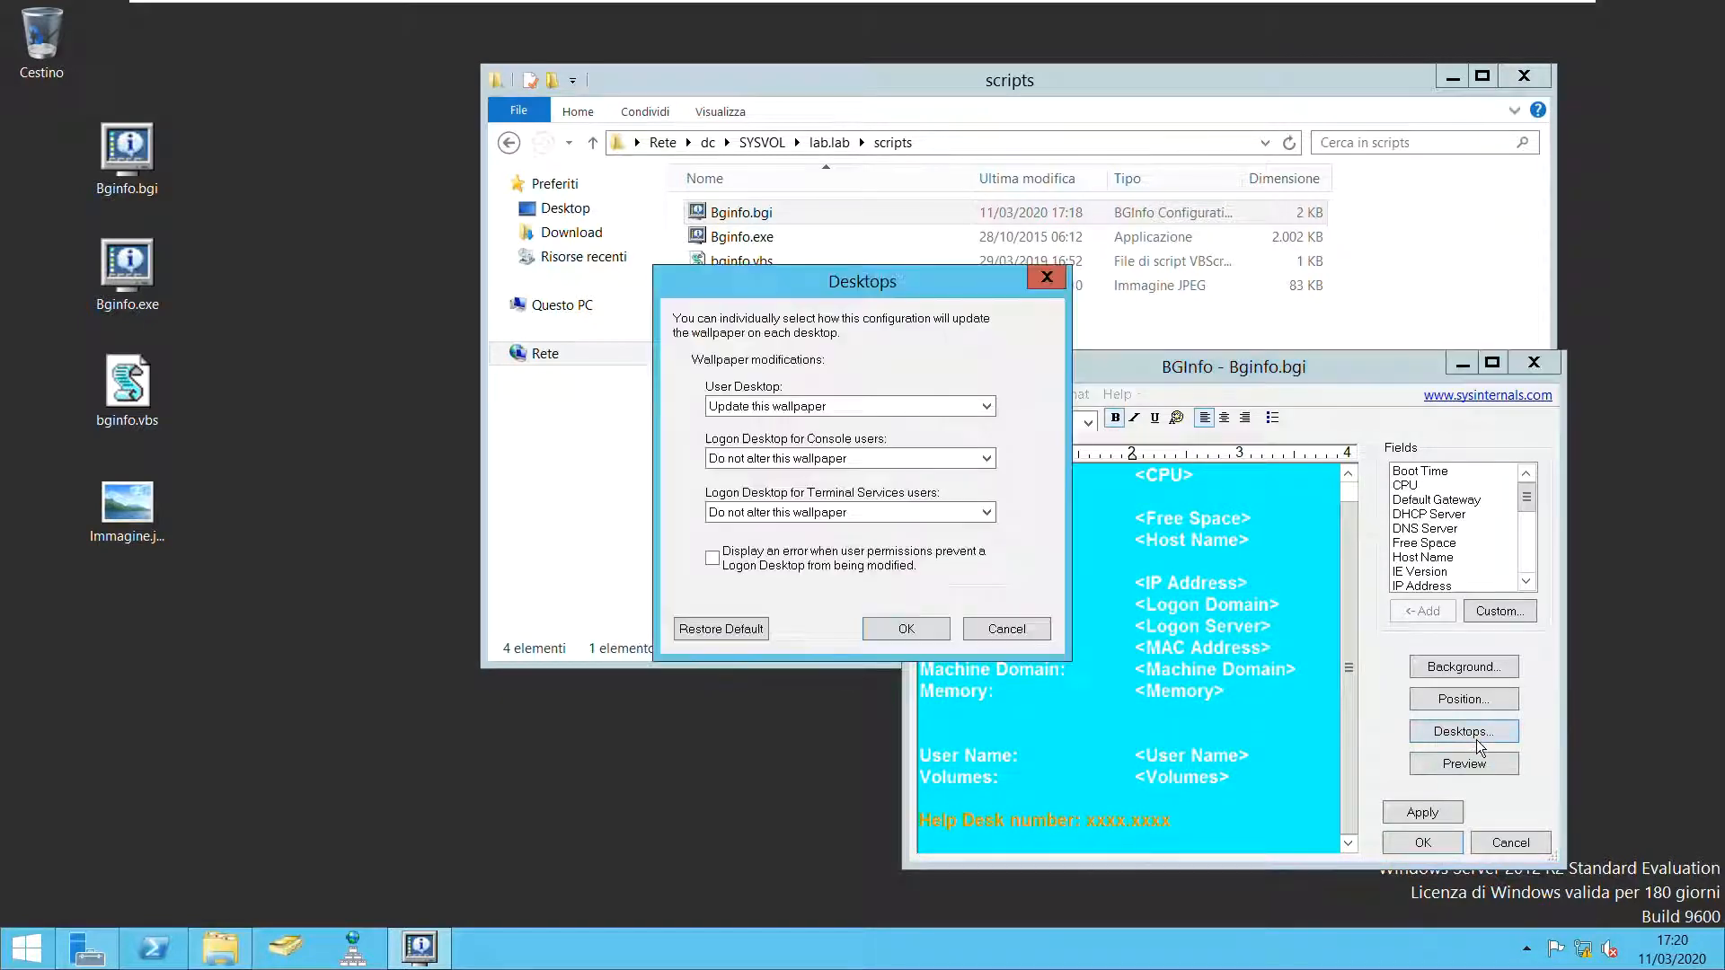
pyautogui.click(1044, 631)
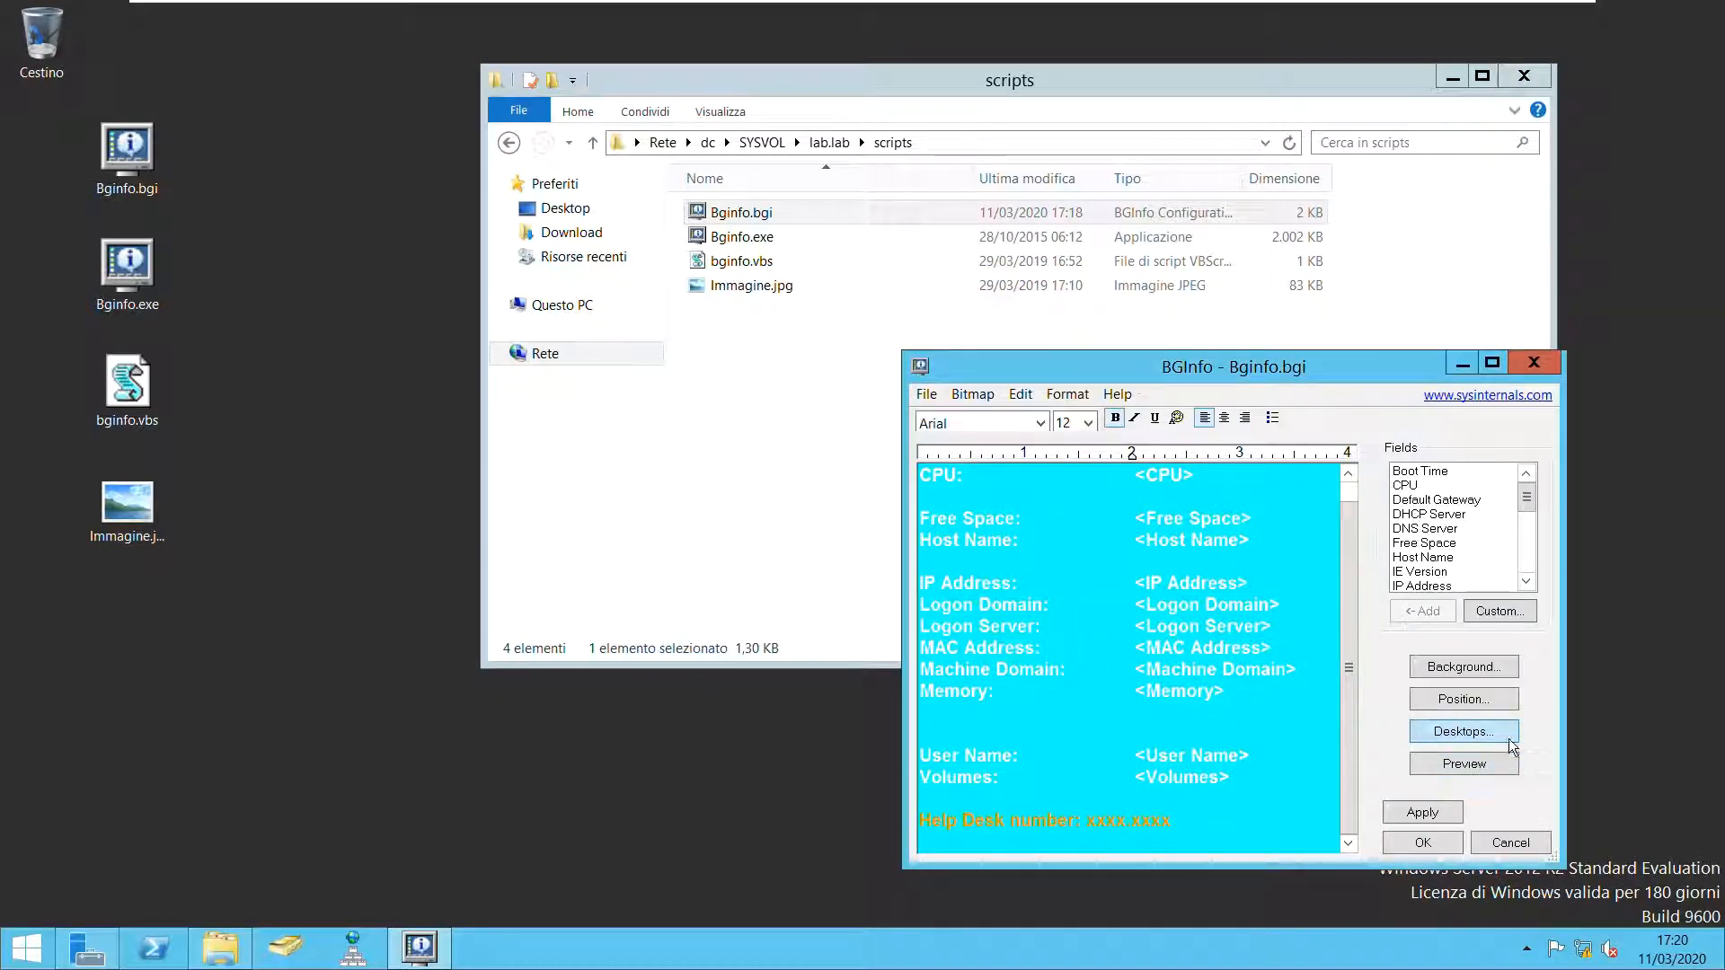
# Change the background colour to dark navy and apply the layout to the desktop.
pyautogui.click(1514, 676)
pyautogui.click(992, 530)
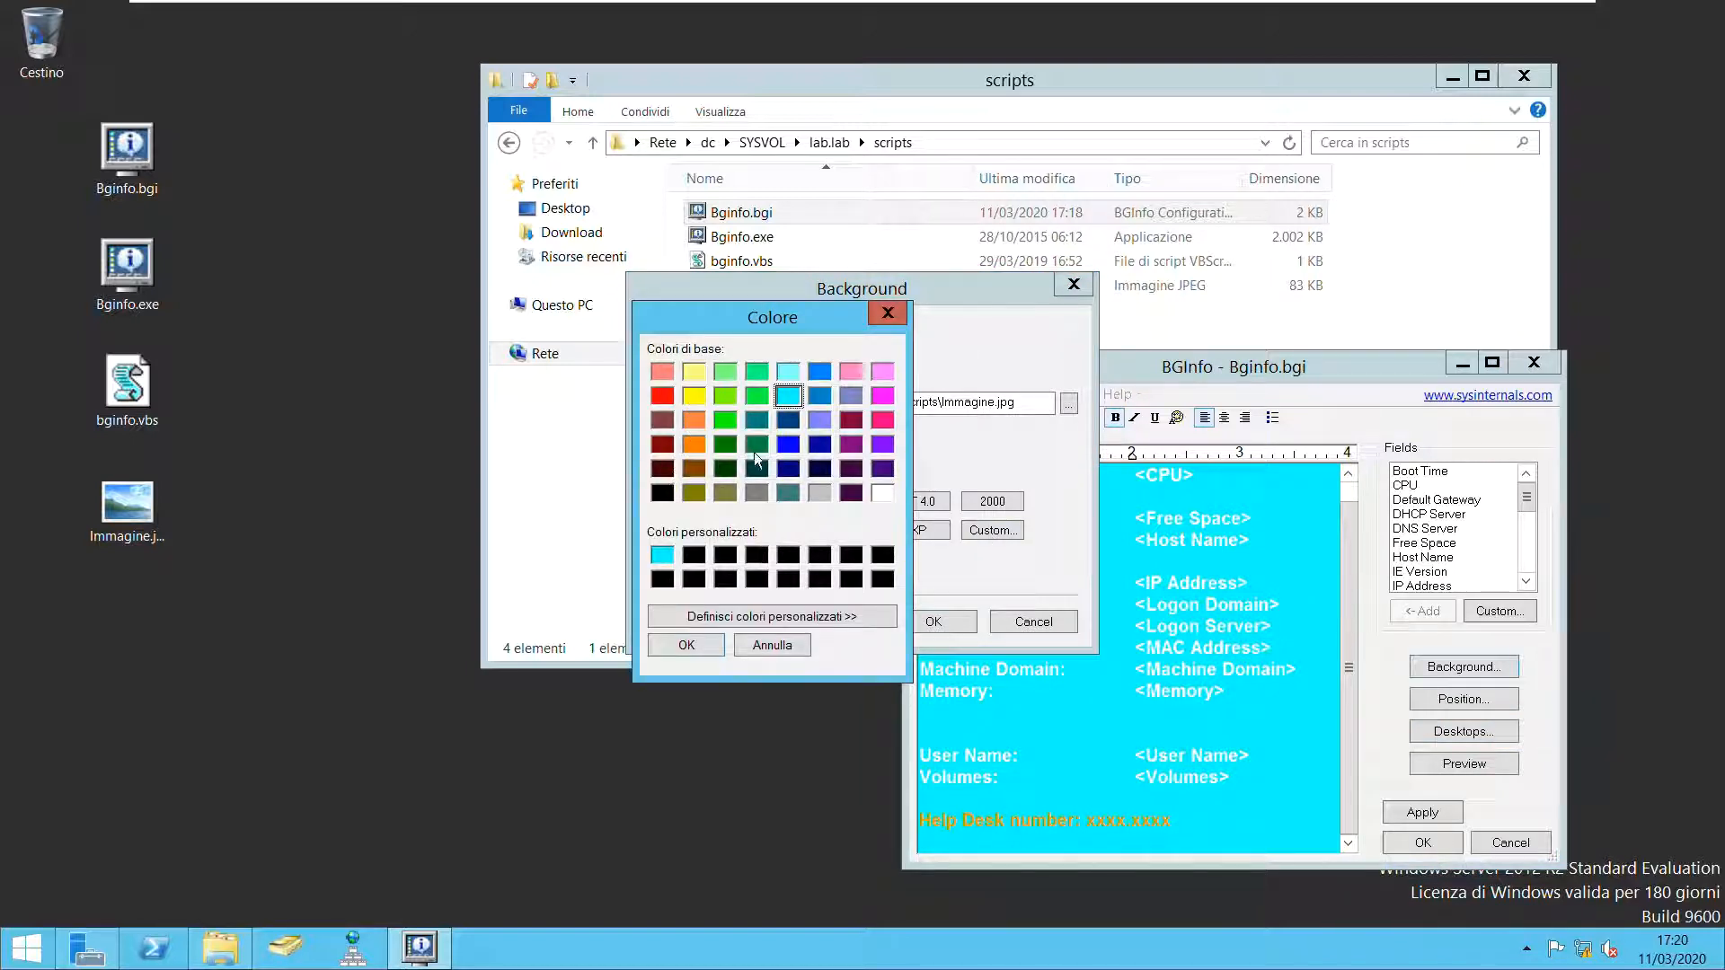
pyautogui.click(788, 420)
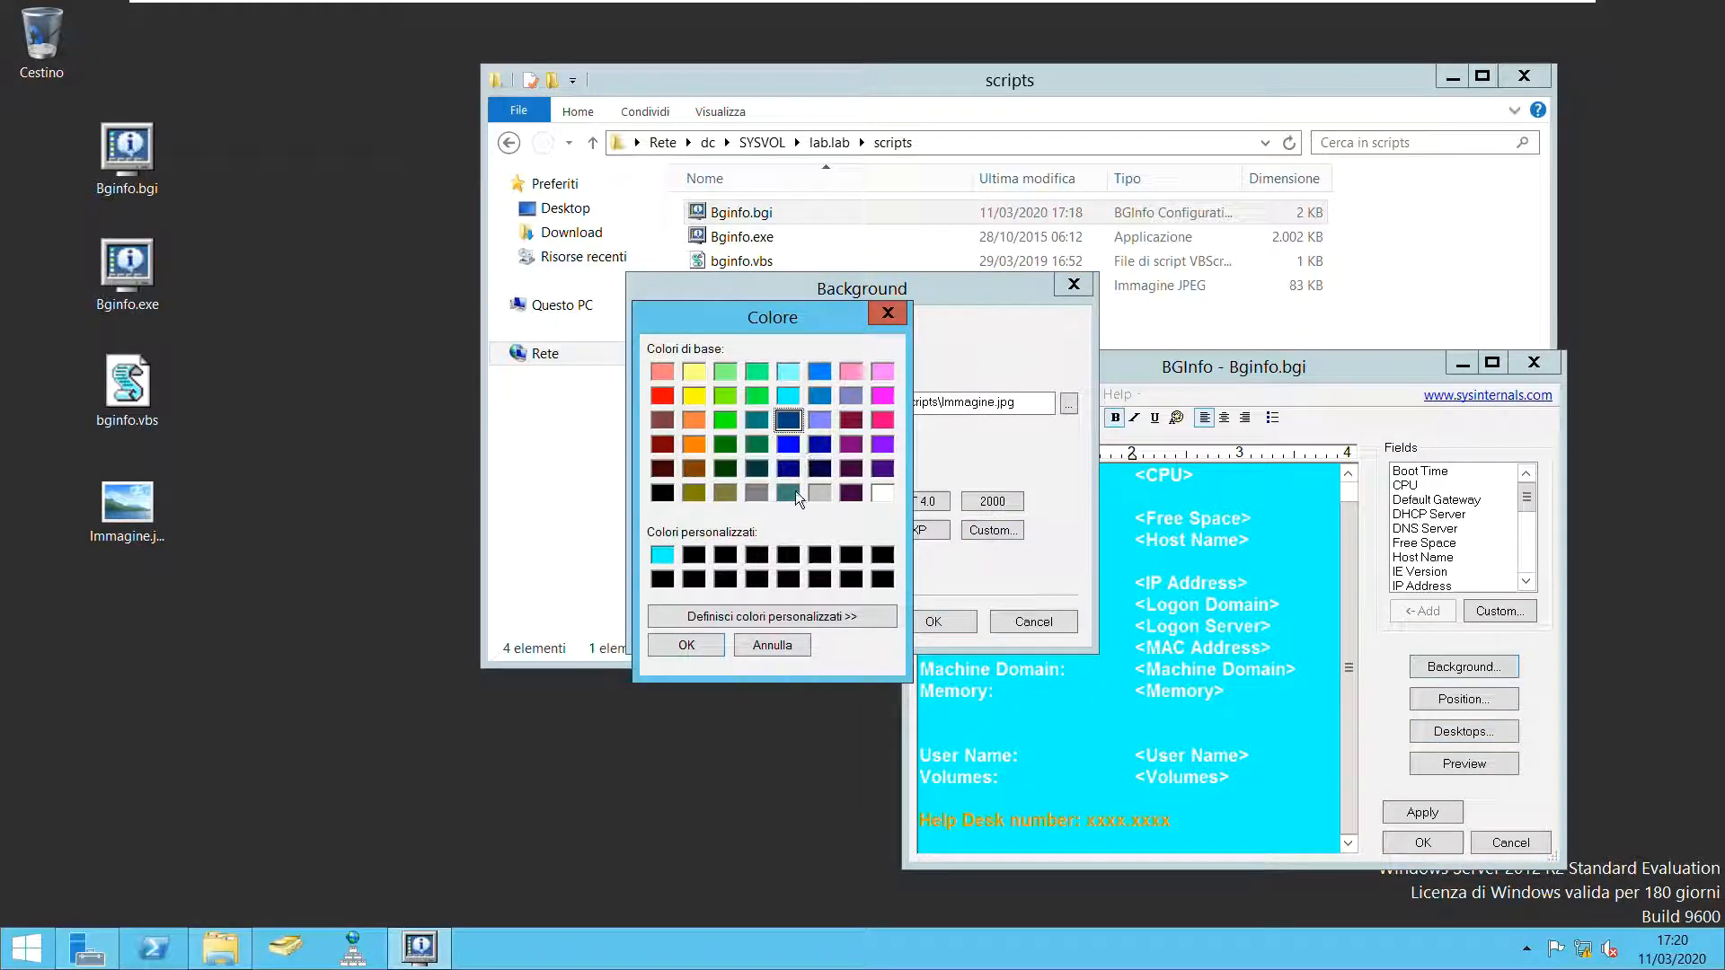
pyautogui.click(705, 647)
pyautogui.click(936, 623)
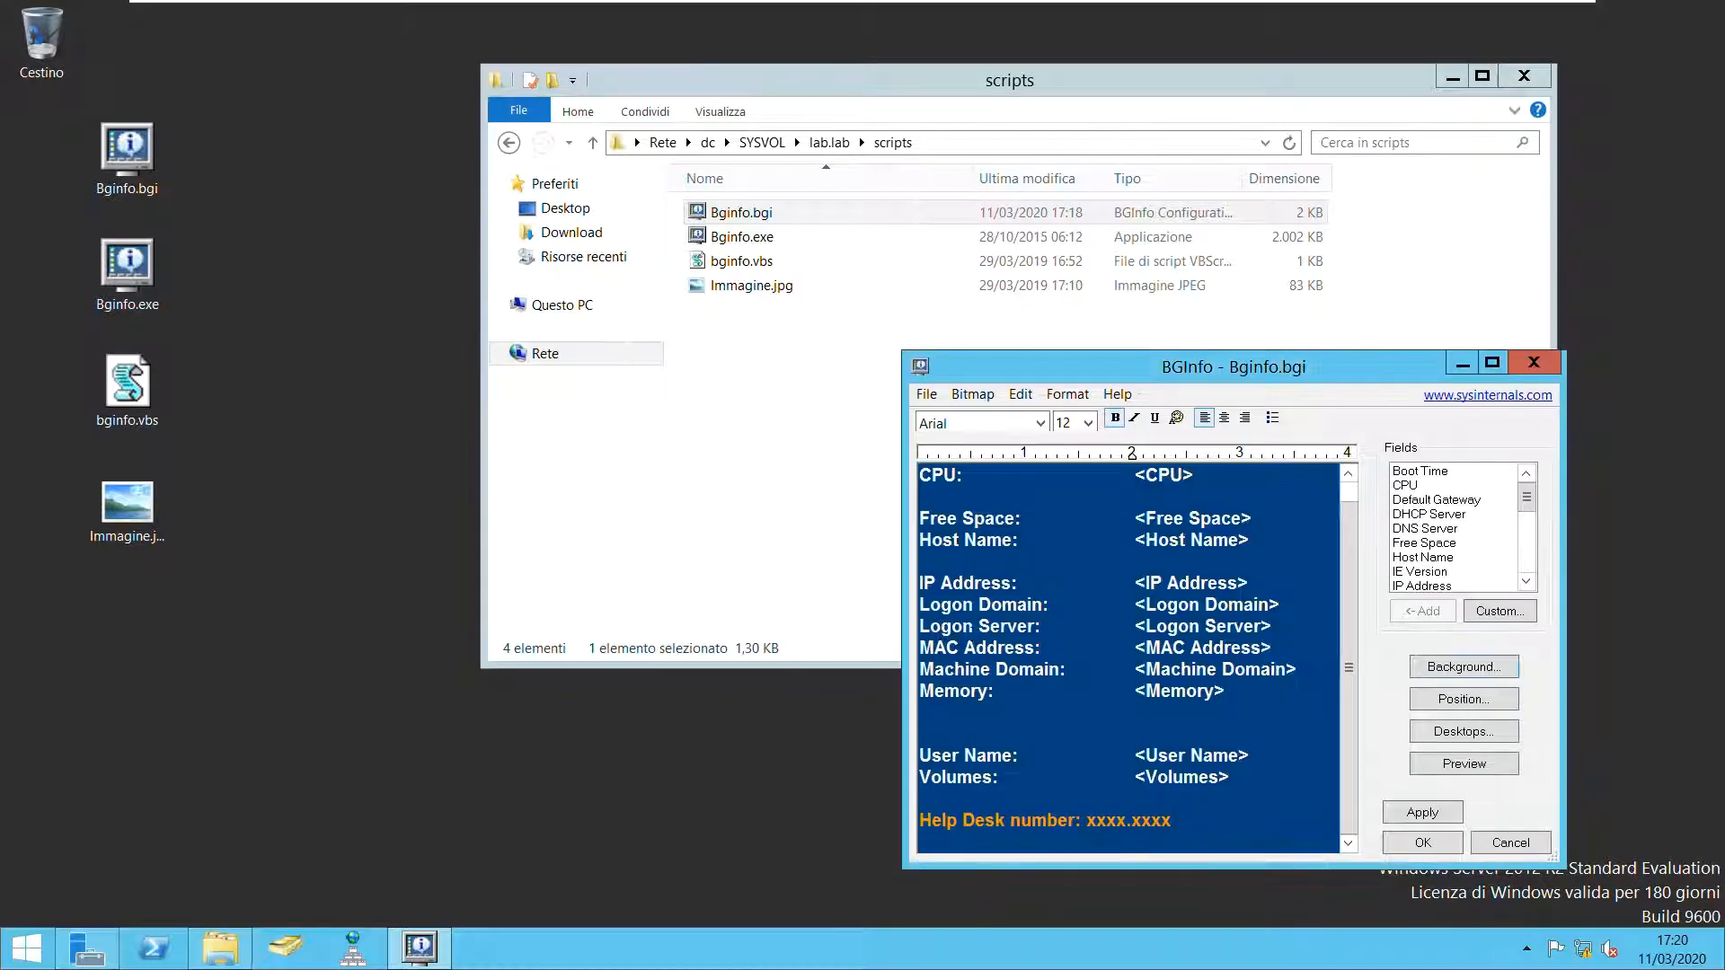
pyautogui.click(1456, 845)
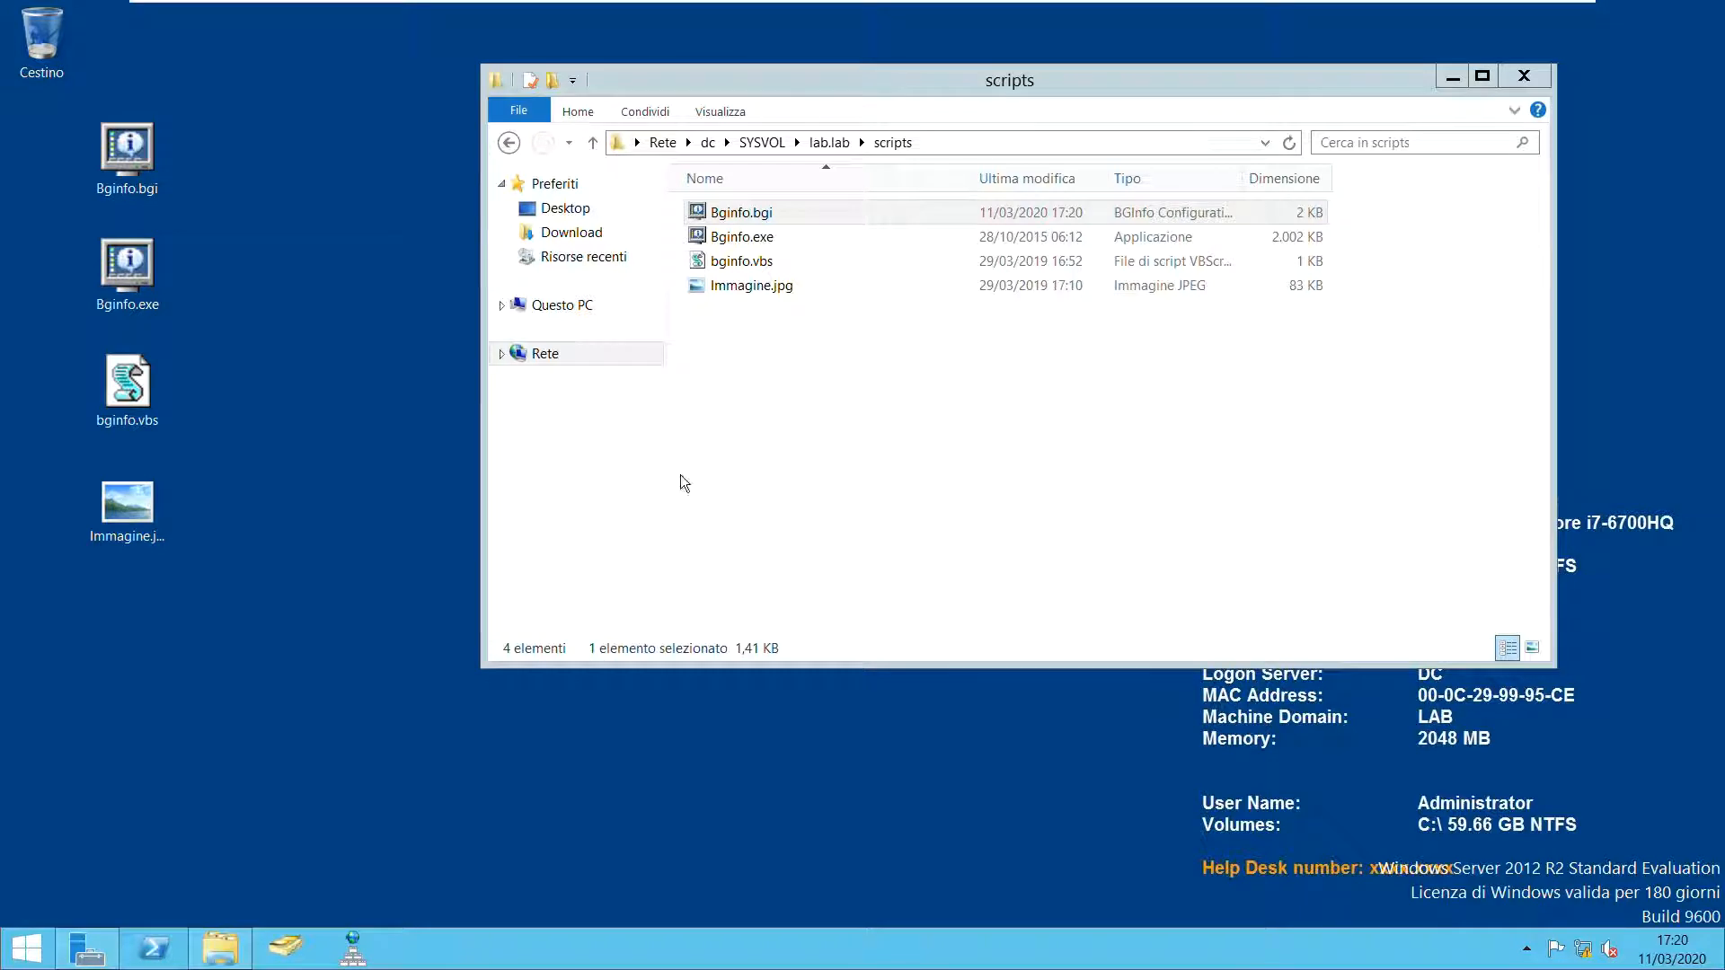
# Open bginfo.vbs from the scripts folder for editing and move the security warning aside.
pyautogui.click(886, 397)
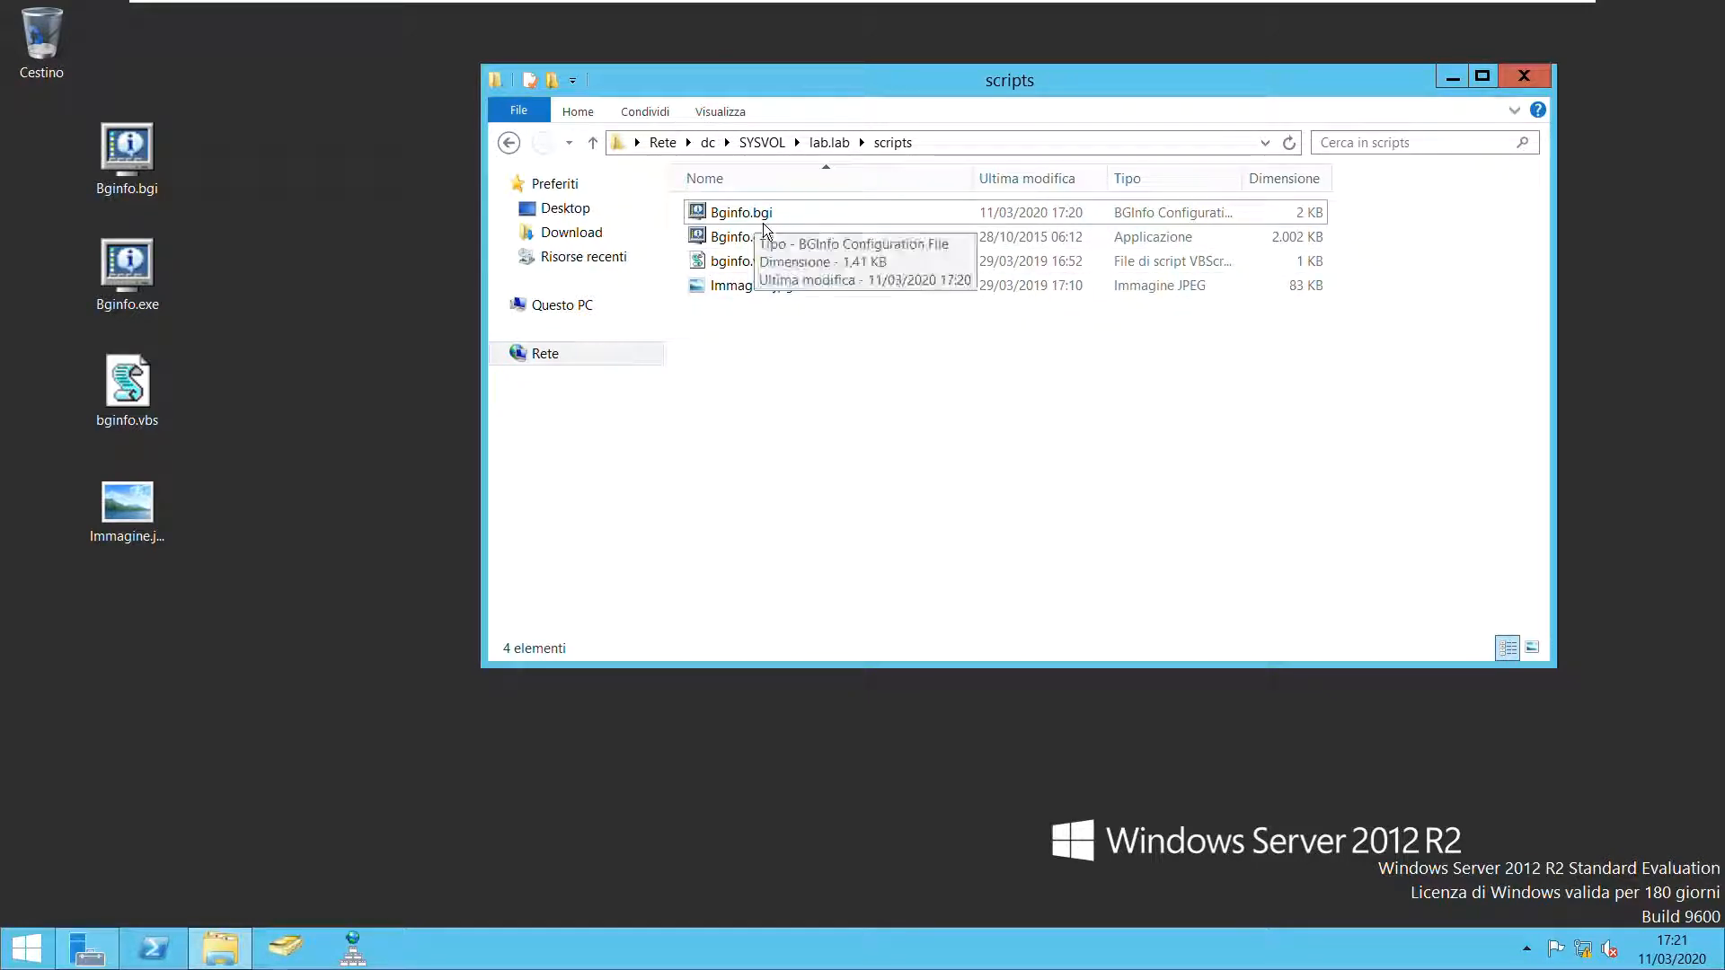
pyautogui.rightClick(746, 266)
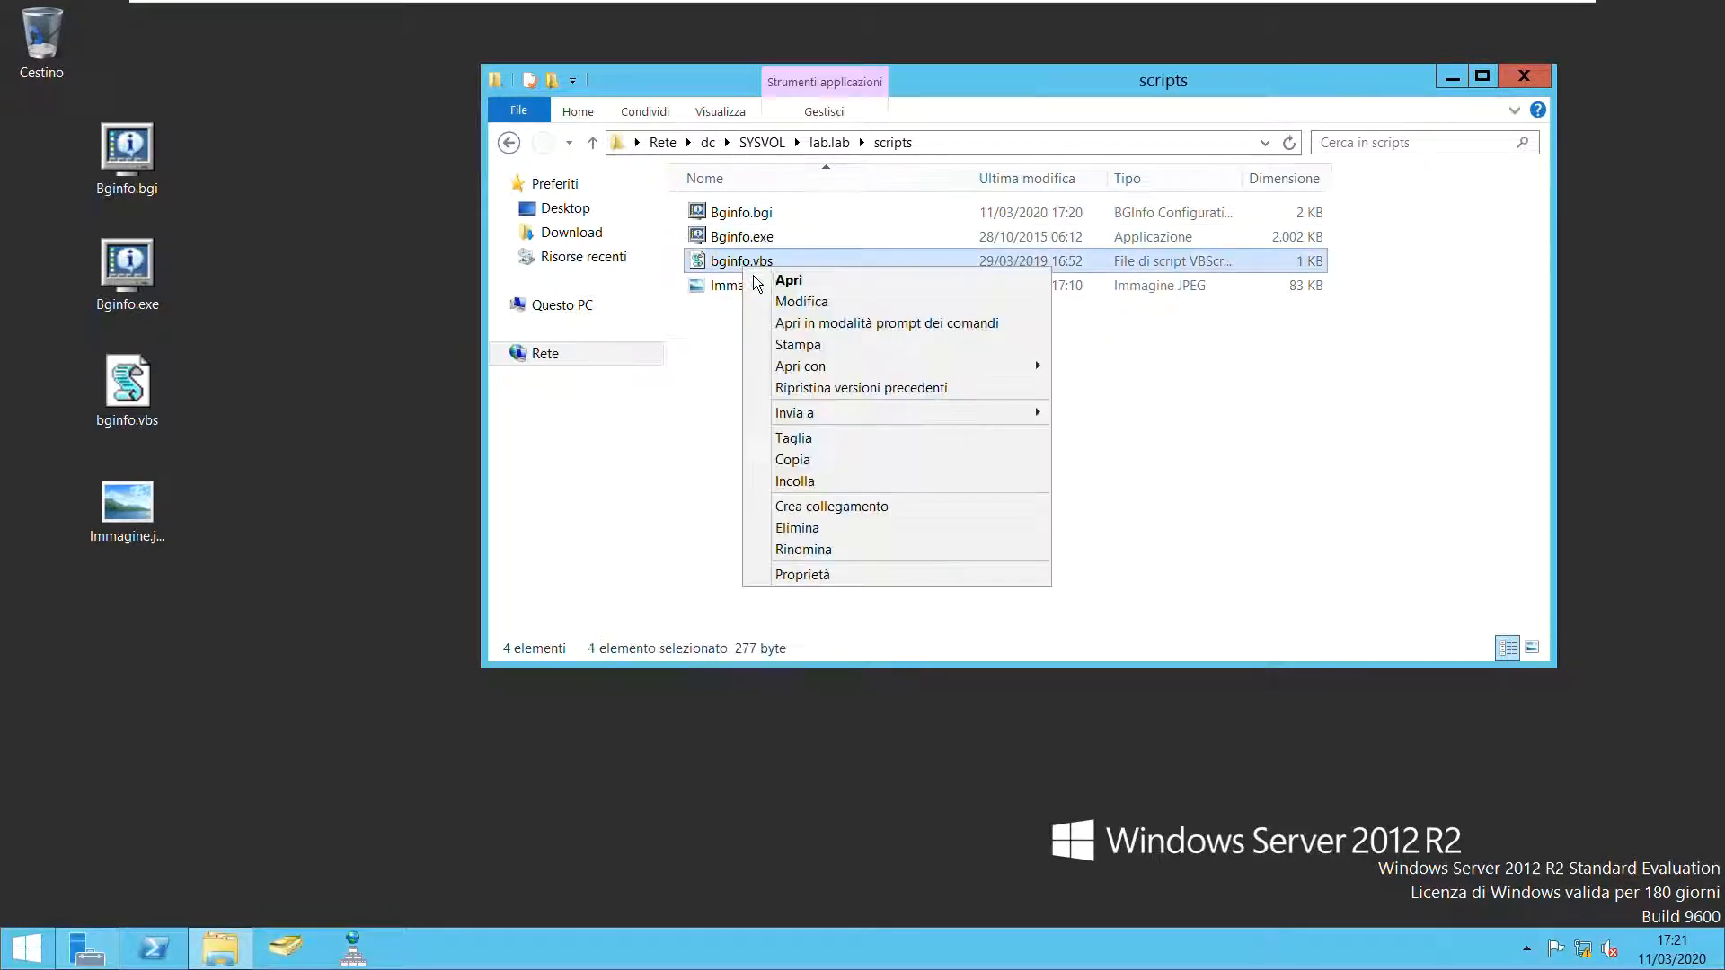
pyautogui.click(812, 309)
pyautogui.moveTo(933, 326); pyautogui.dragTo(1353, 328)
# Open the script in Notepad and copy the scripts folder path from Explorer's address bar.
pyautogui.click(1323, 537)
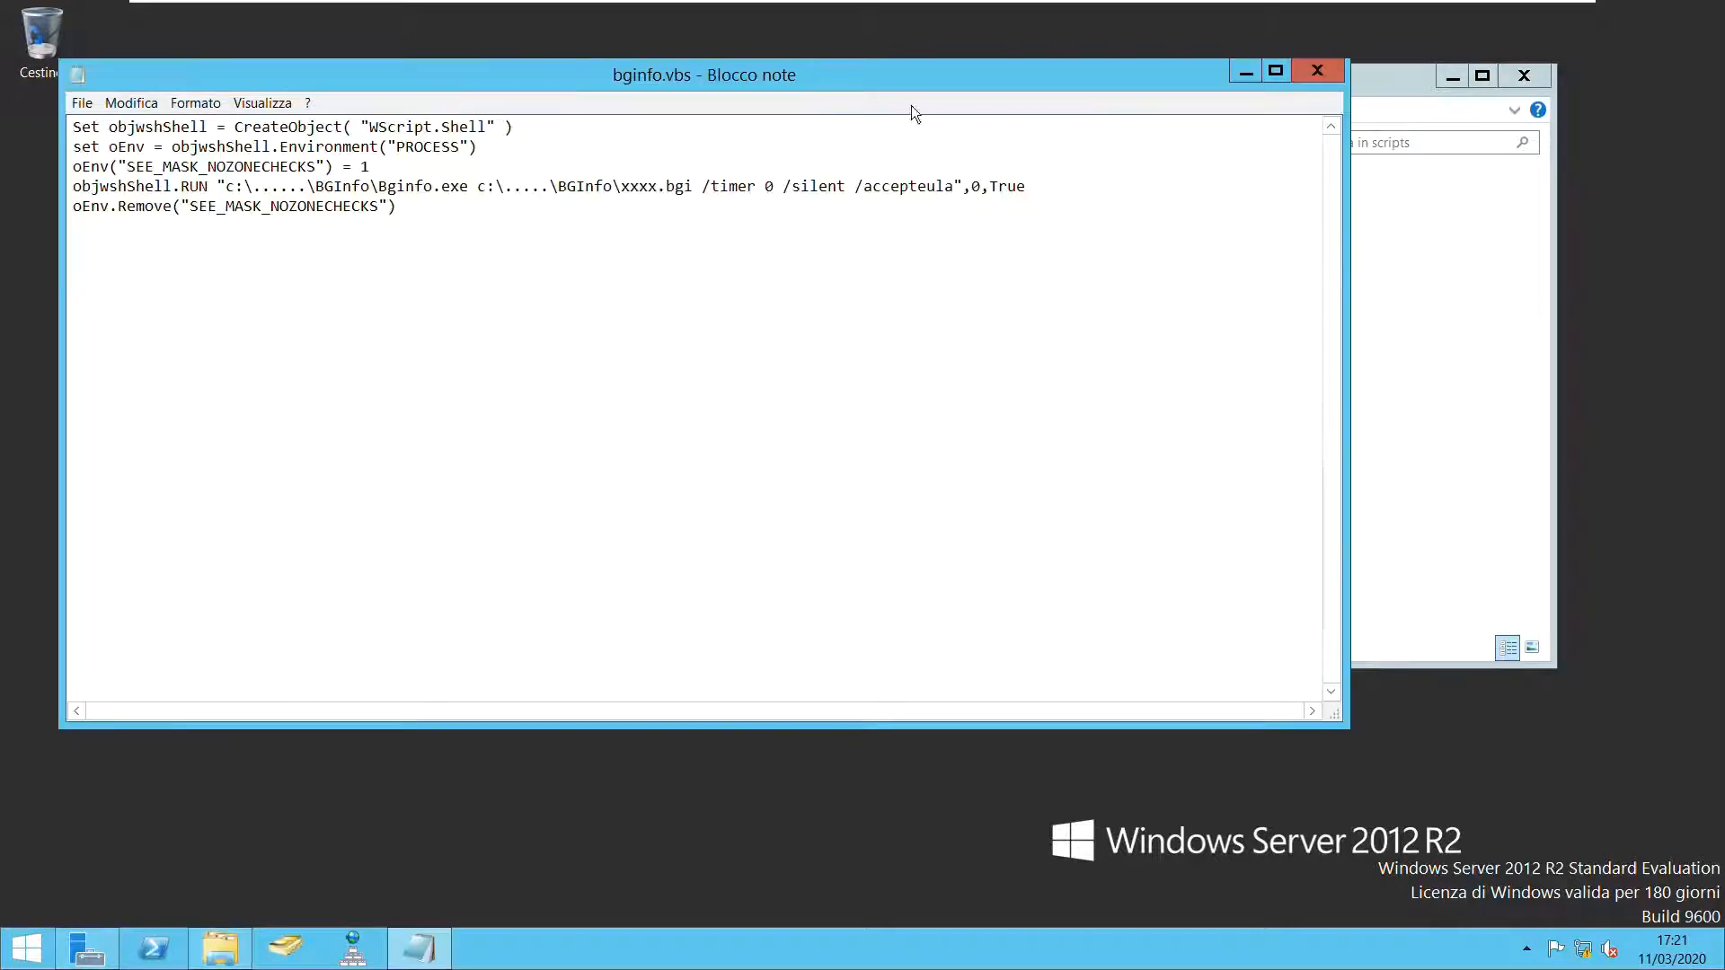
pyautogui.moveTo(912, 78); pyautogui.dragTo(1275, 275)
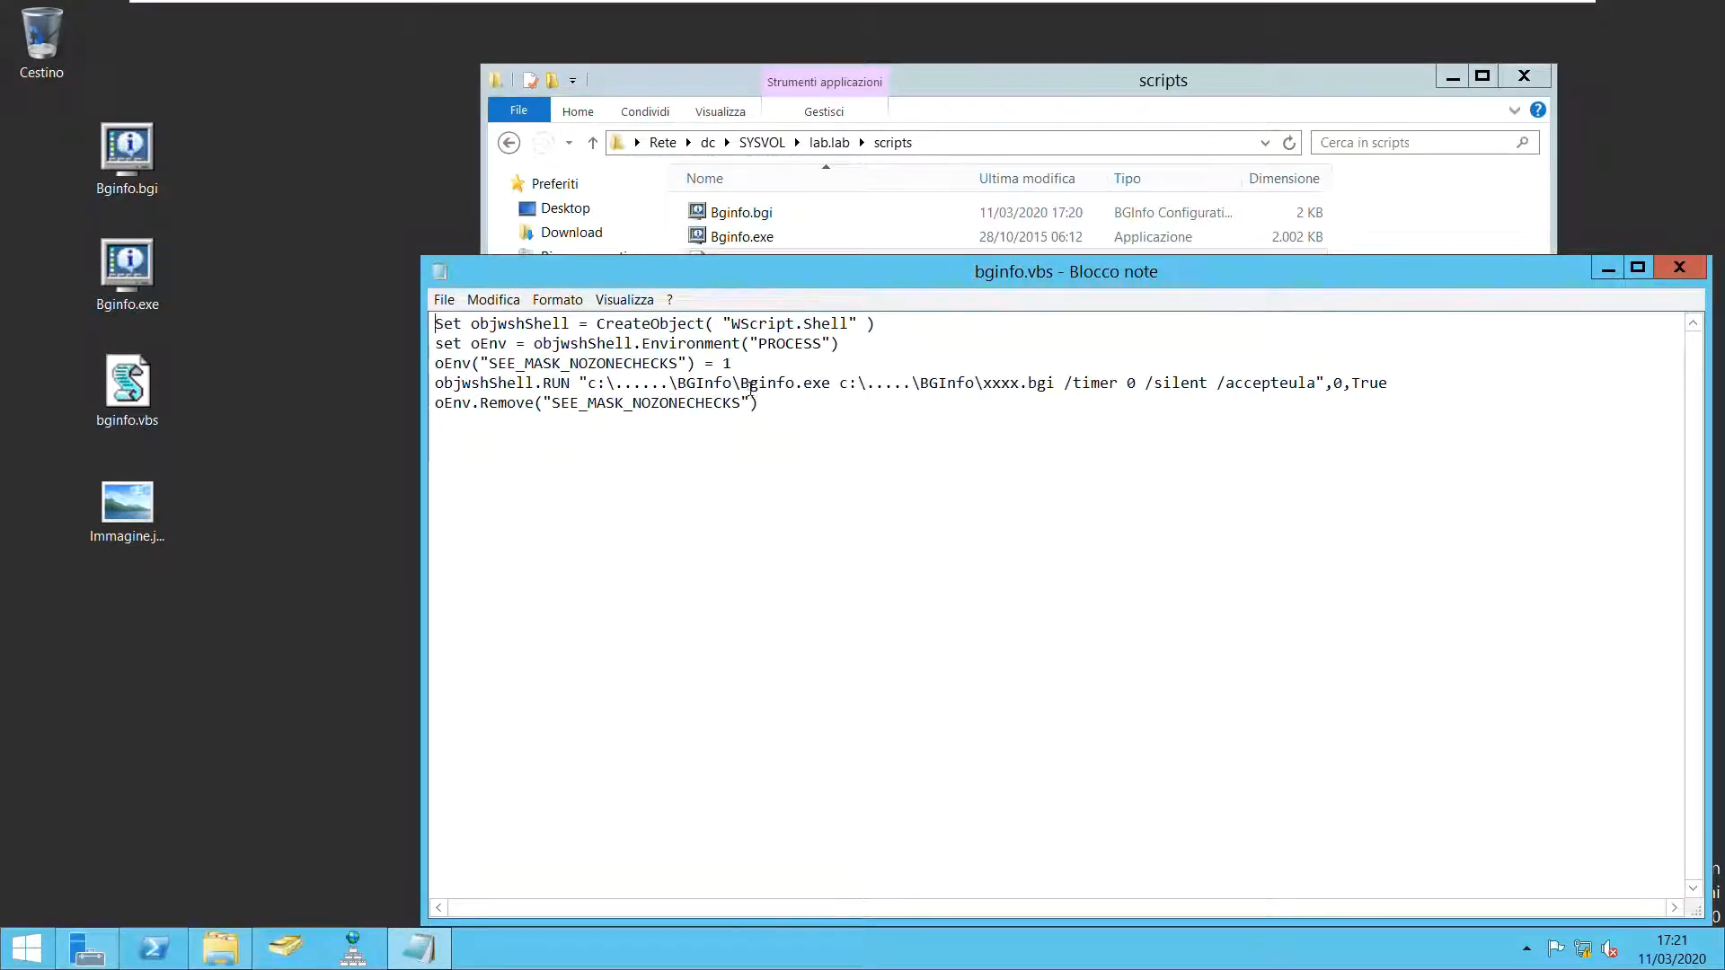
pyautogui.moveTo(741, 387); pyautogui.dragTo(837, 386)
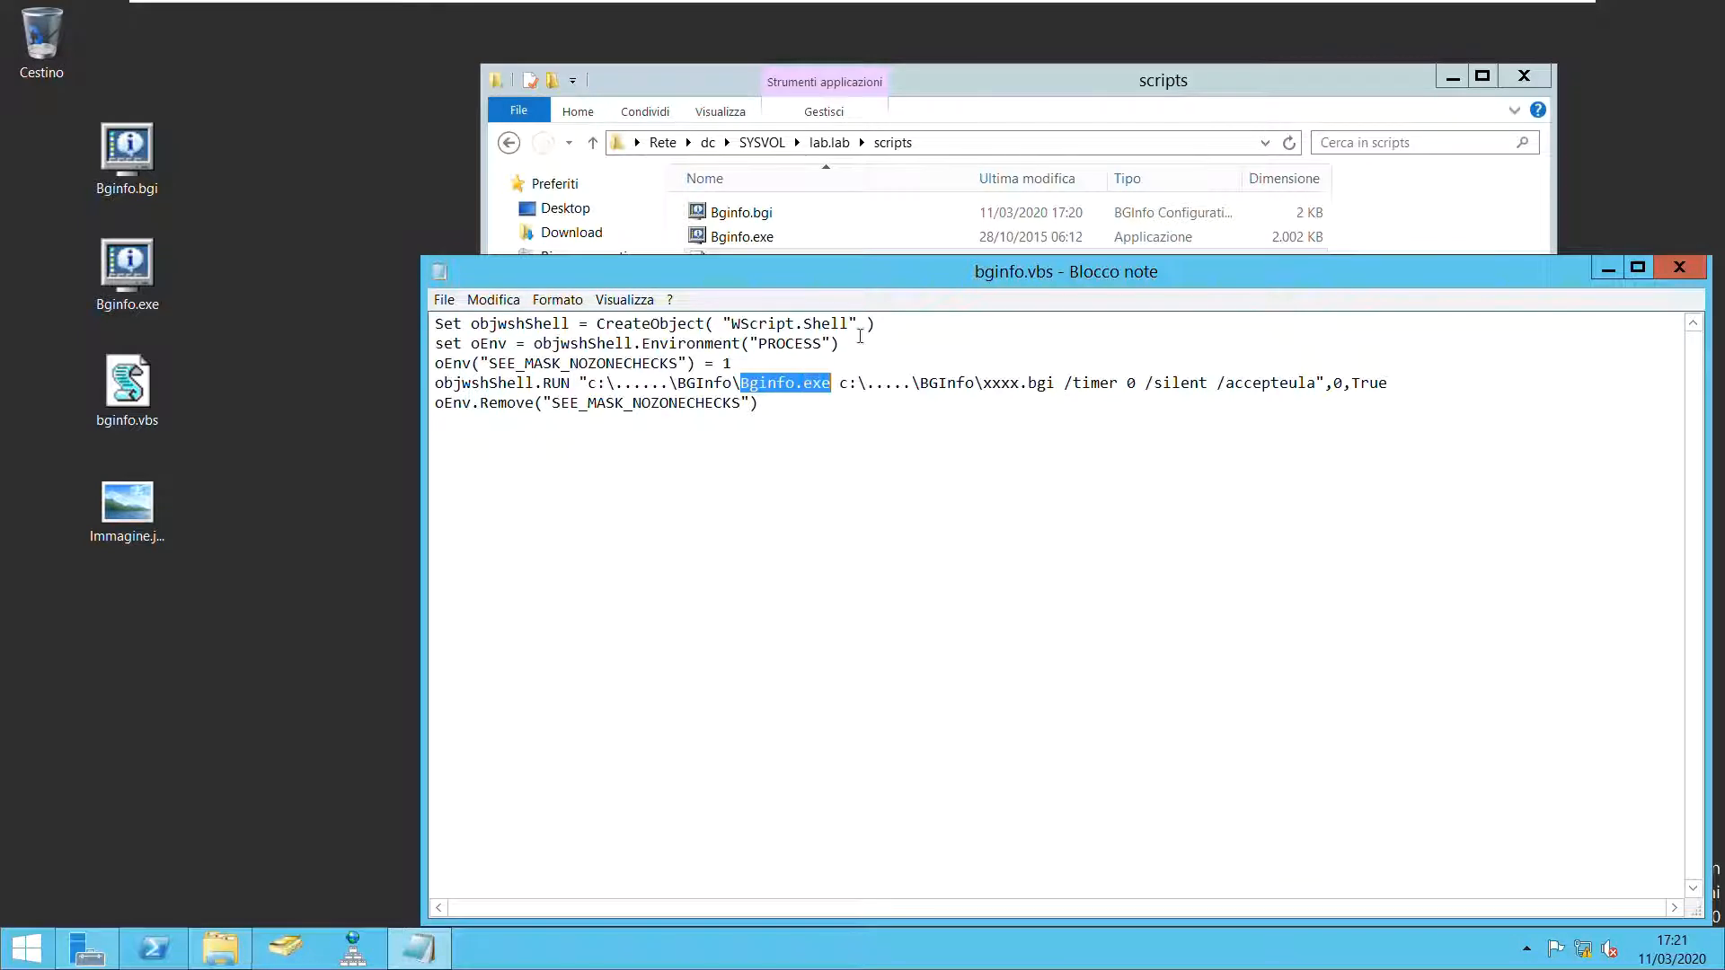
pyautogui.click(934, 144)
pyautogui.hotkey('ctrl', 'c')
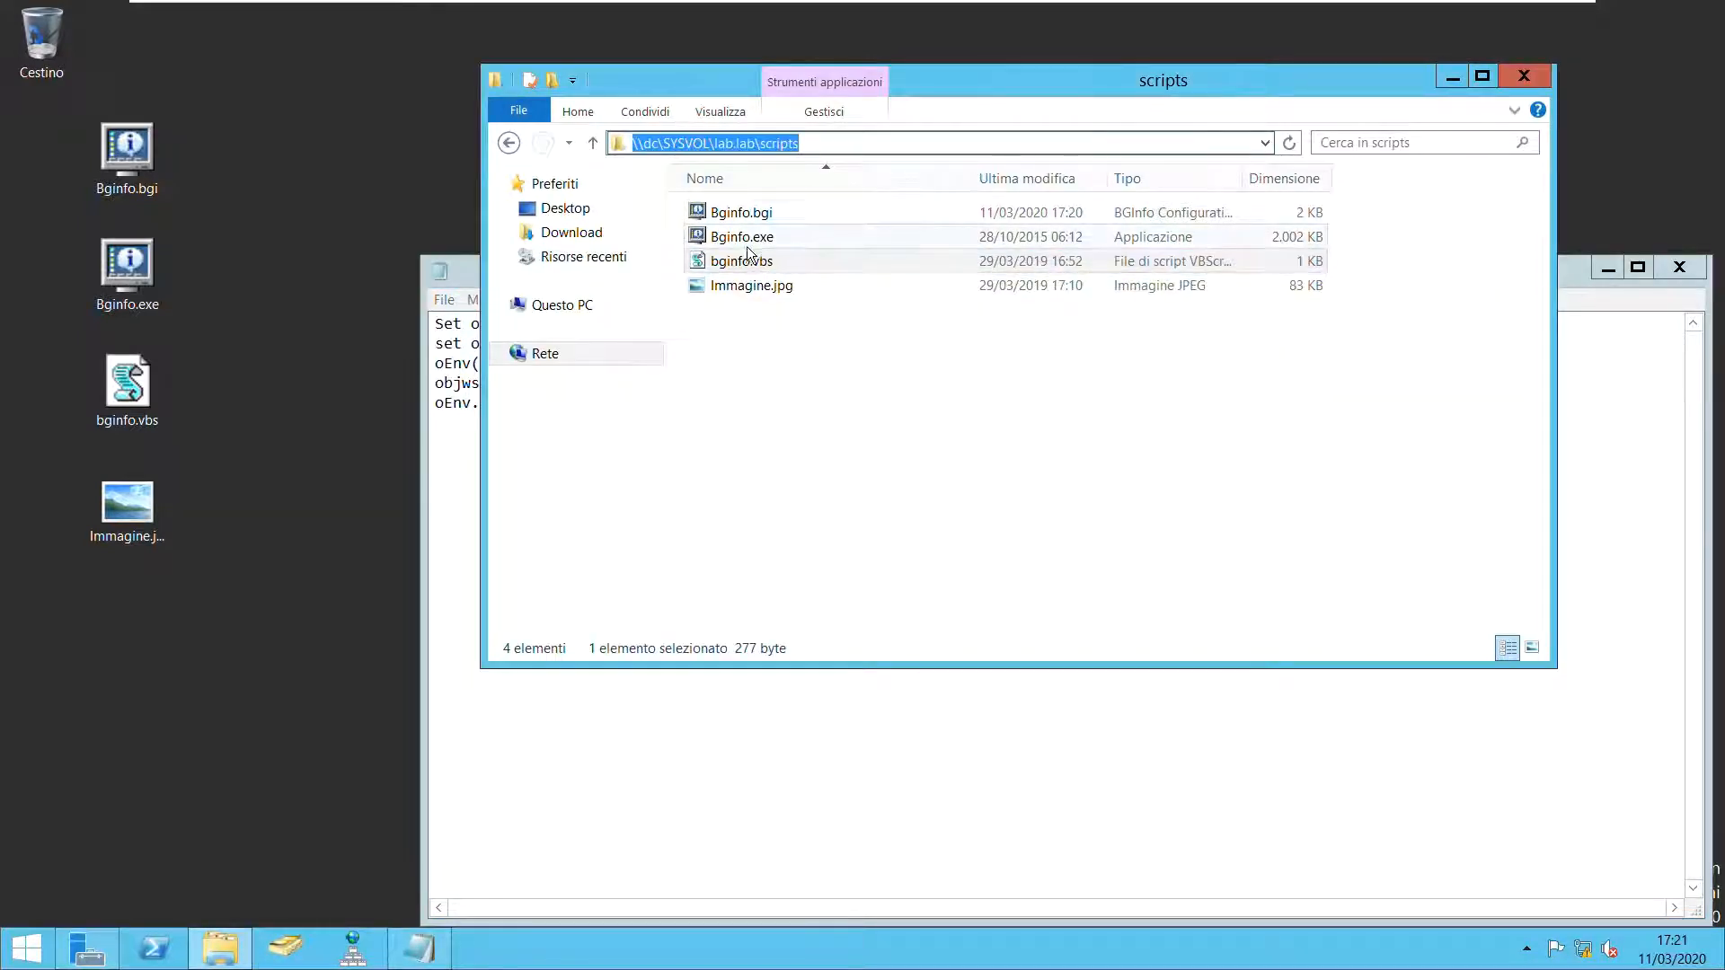
pyautogui.rightClick(764, 144)
pyautogui.click(806, 205)
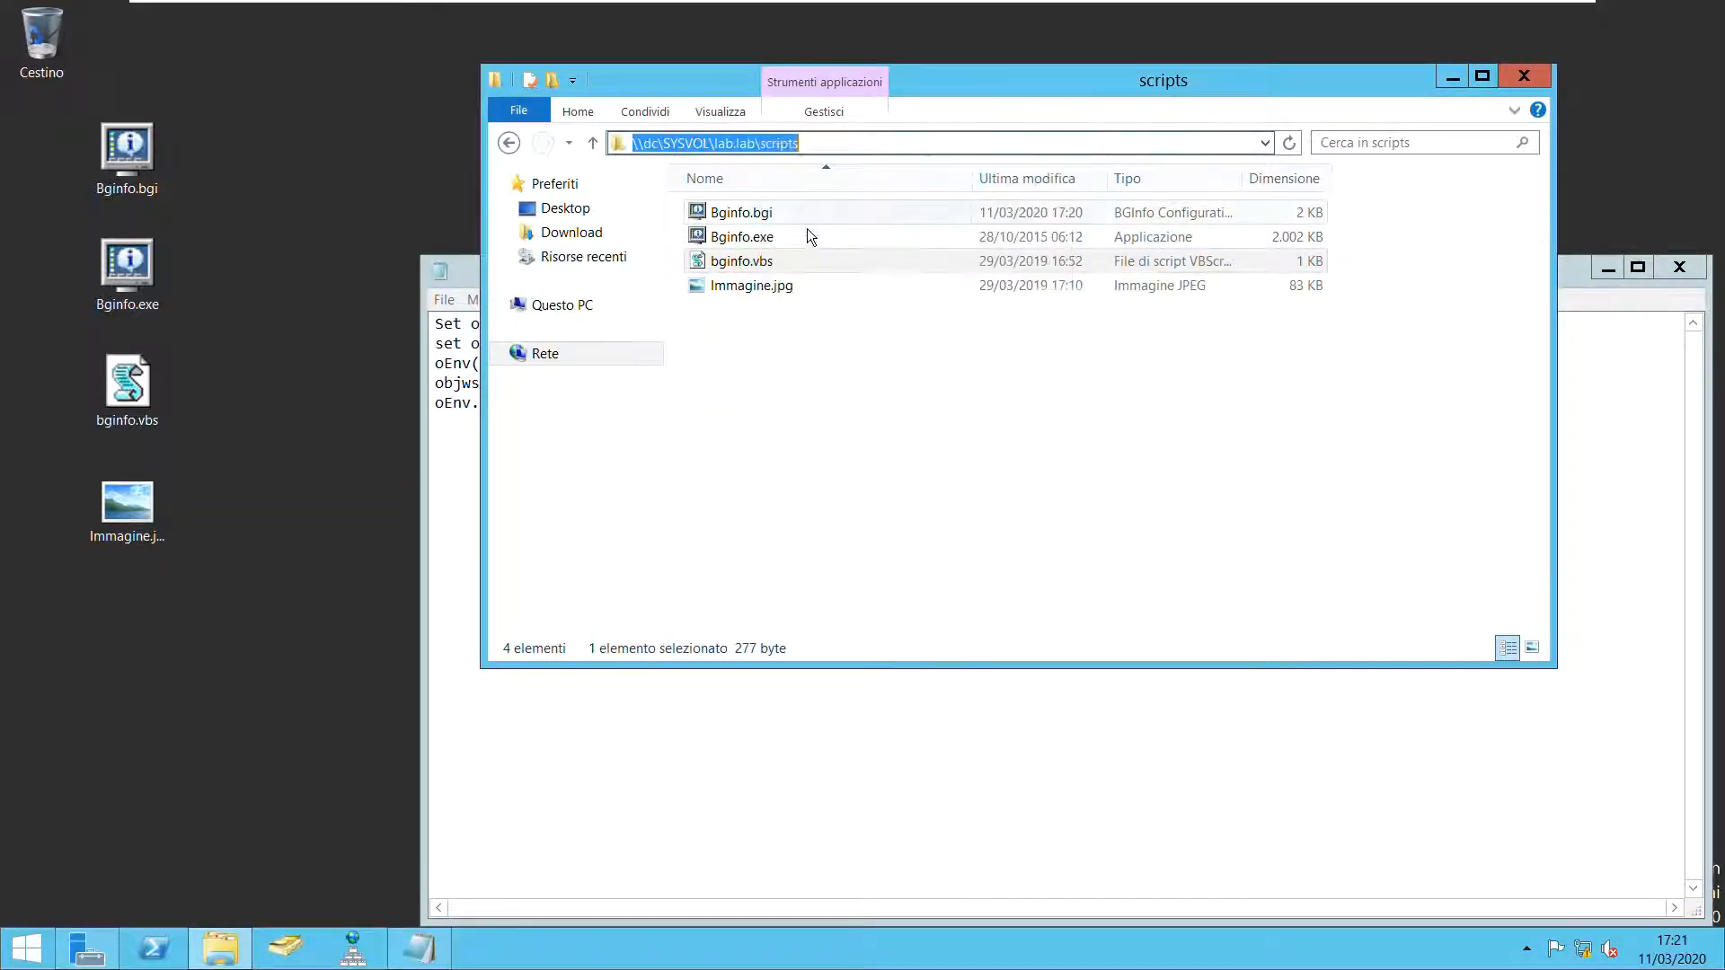
pyautogui.click(819, 678)
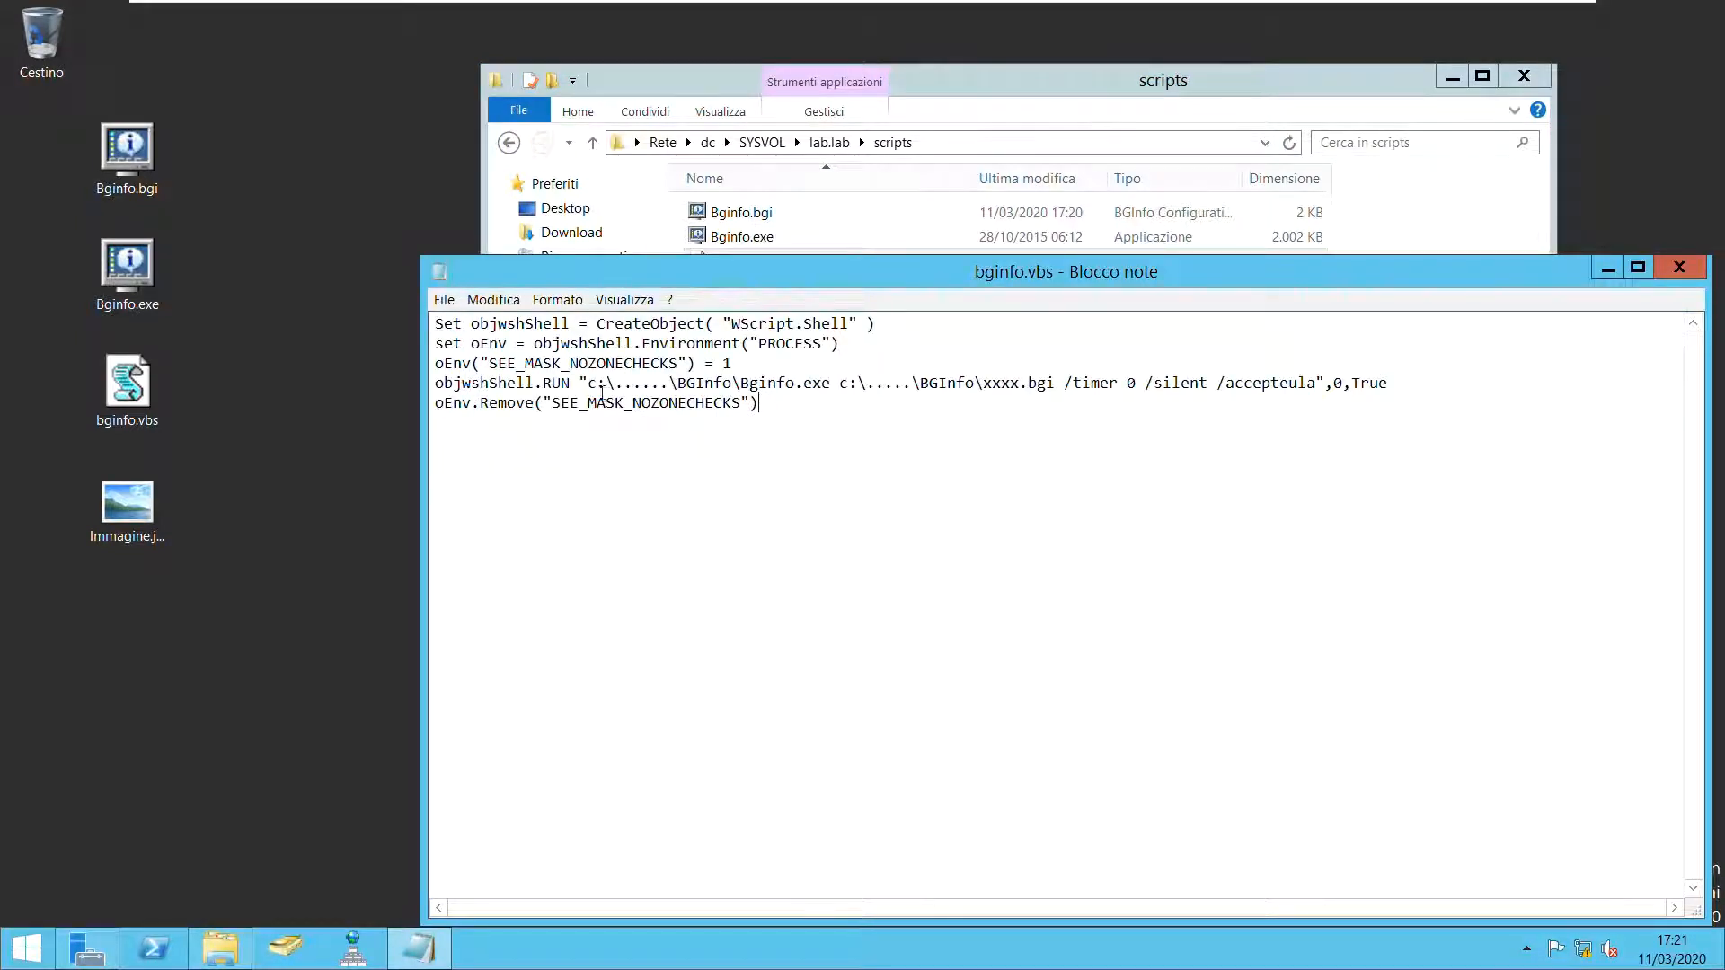
# Paste the share path over both c:\...\BGInfo paths, rename xxxx to Bginfo, and save.
pyautogui.moveTo(589, 386); pyautogui.dragTo(744, 392)
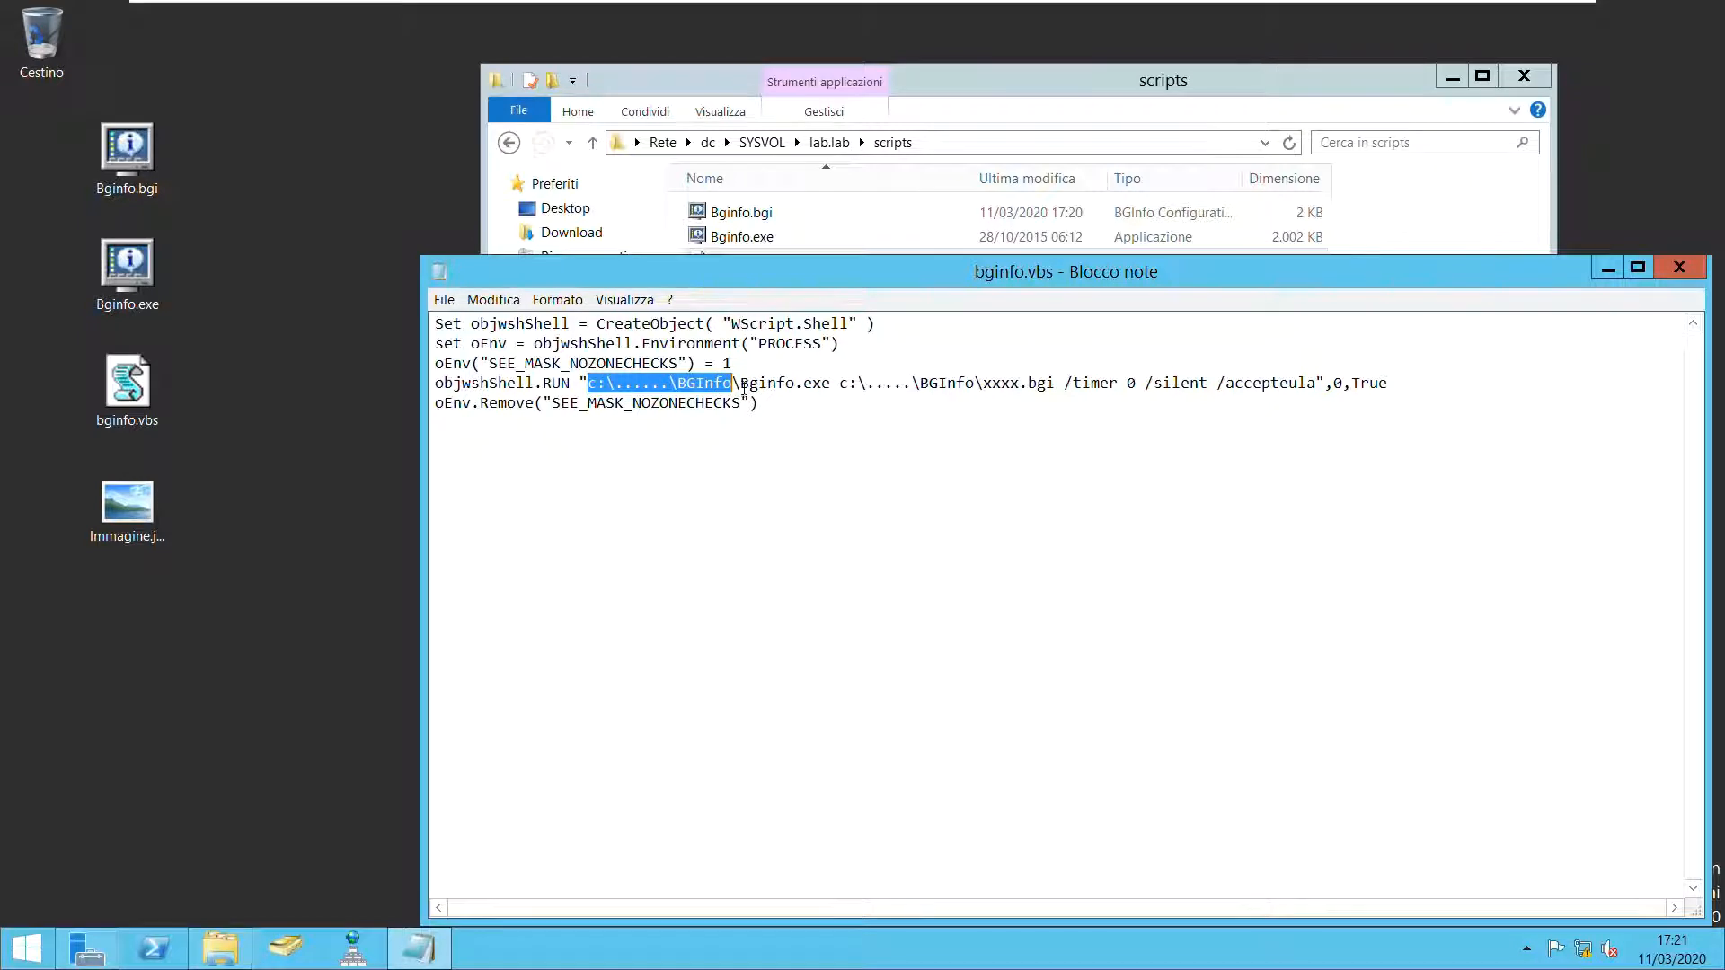
pyautogui.hotkey('ctrl', 'v')
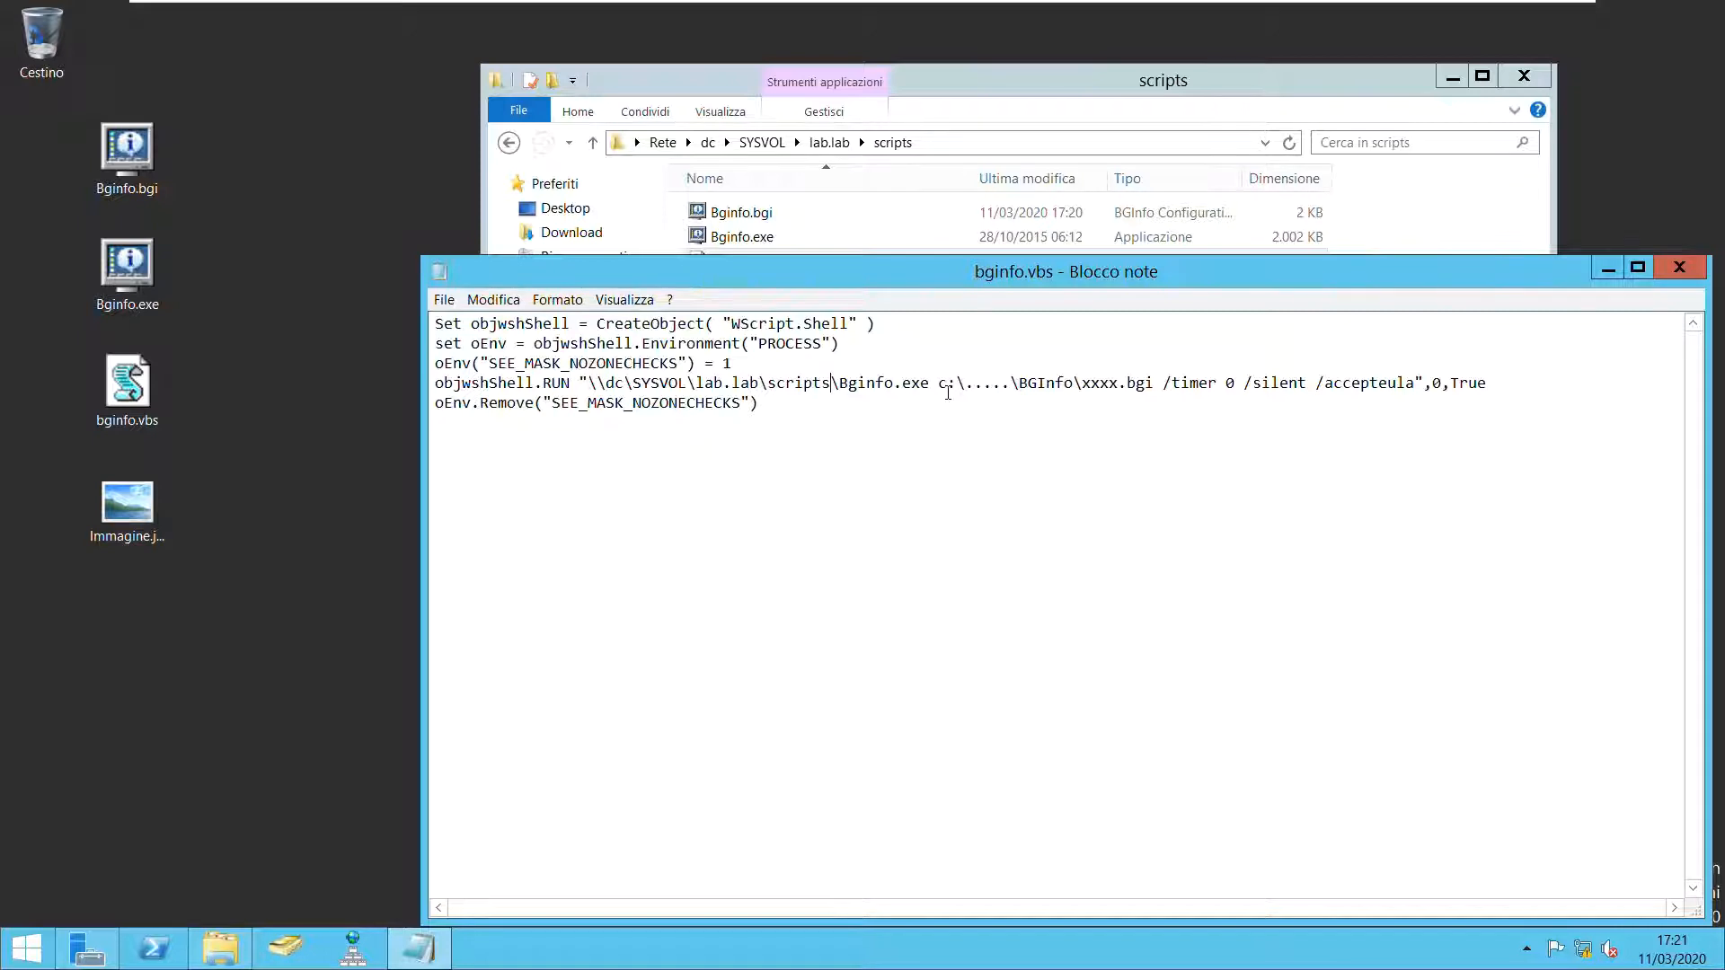
pyautogui.moveTo(941, 393); pyautogui.dragTo(1085, 395)
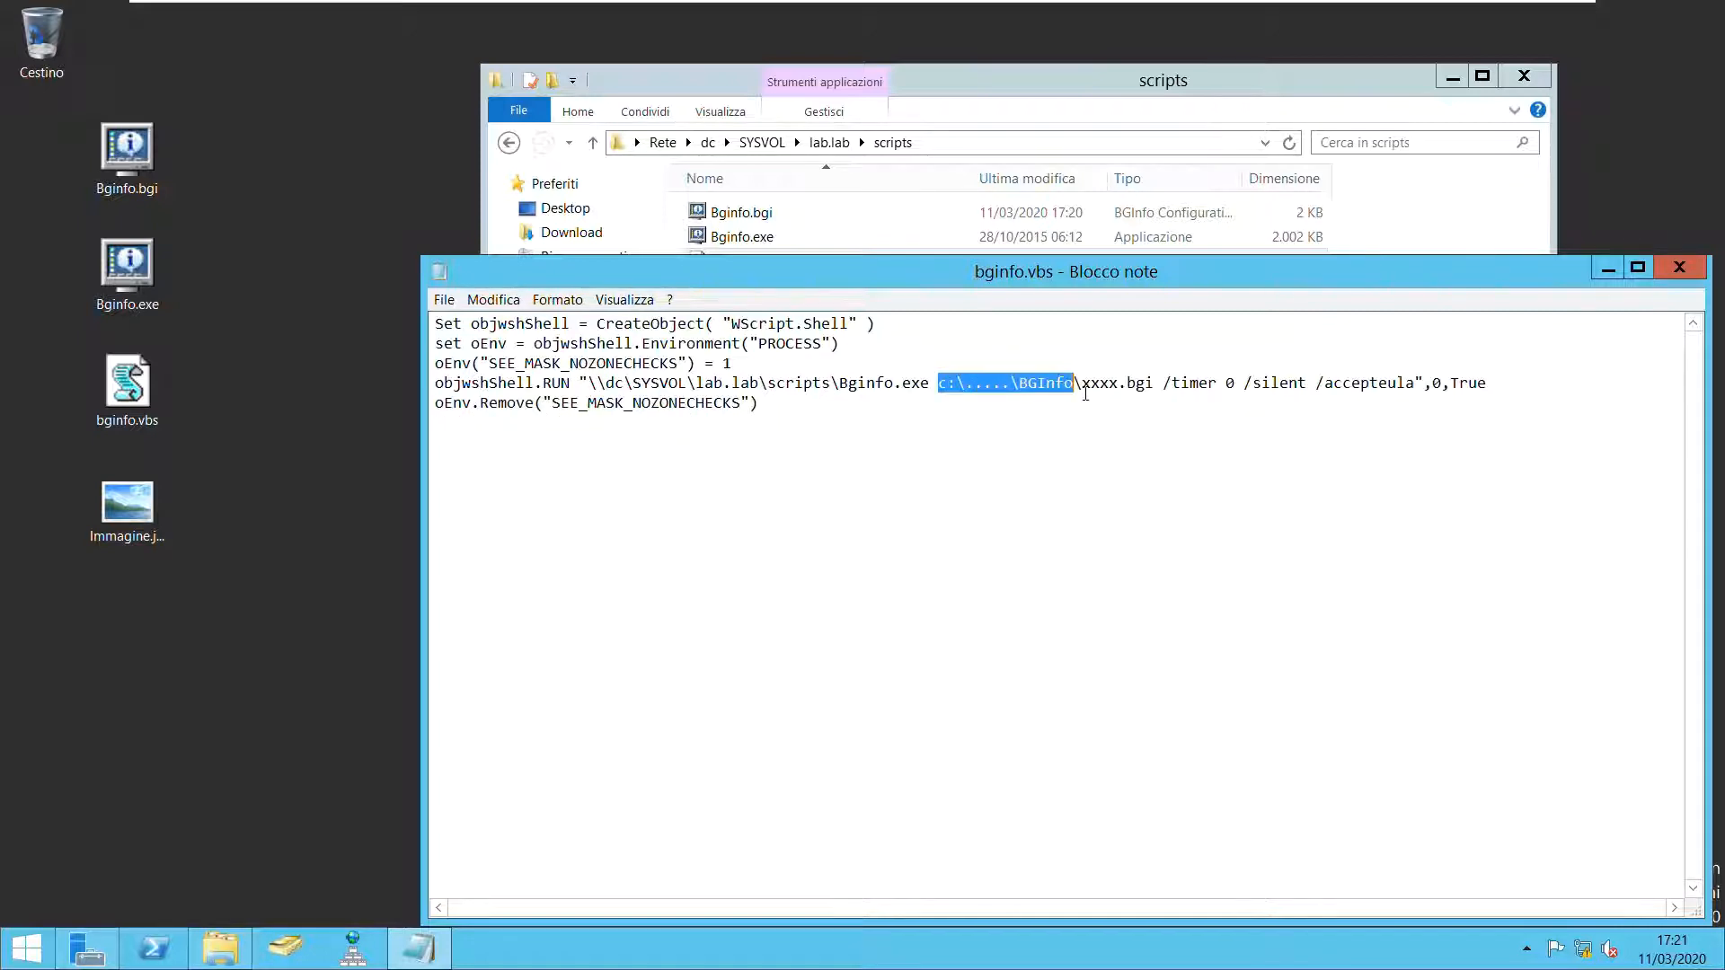
pyautogui.hotkey('ctrl', 'v')
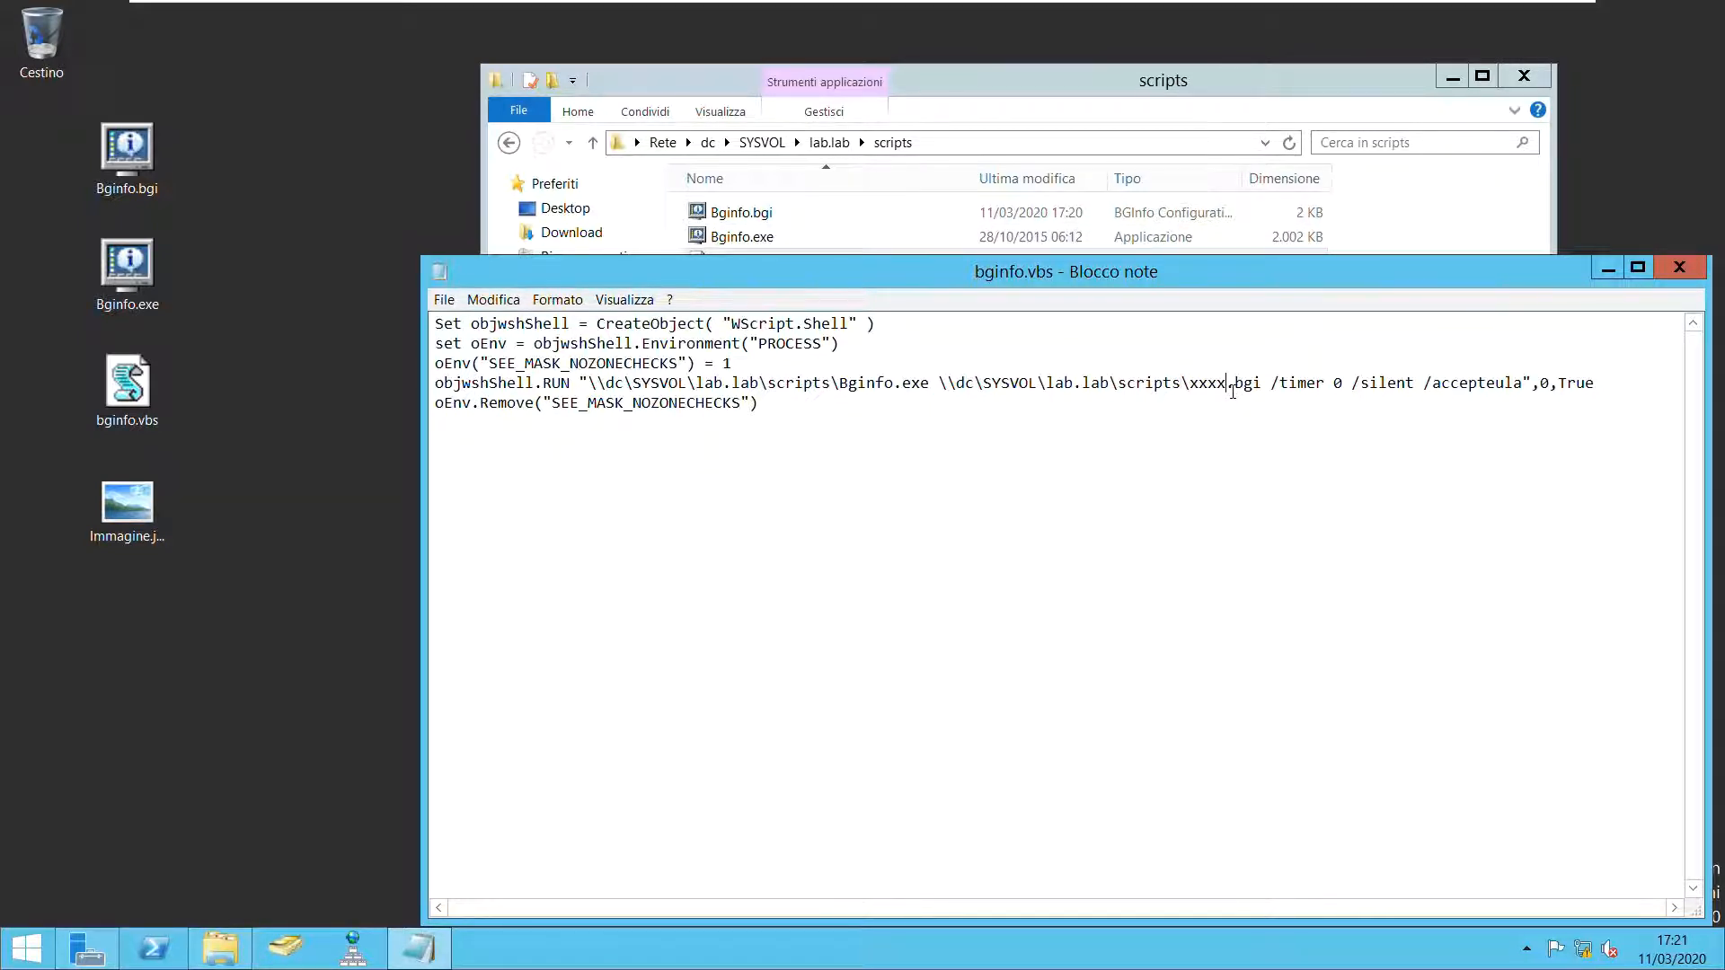
pyautogui.moveTo(1232, 392); pyautogui.dragTo(1190, 393)
pyautogui.write('Bginfo')
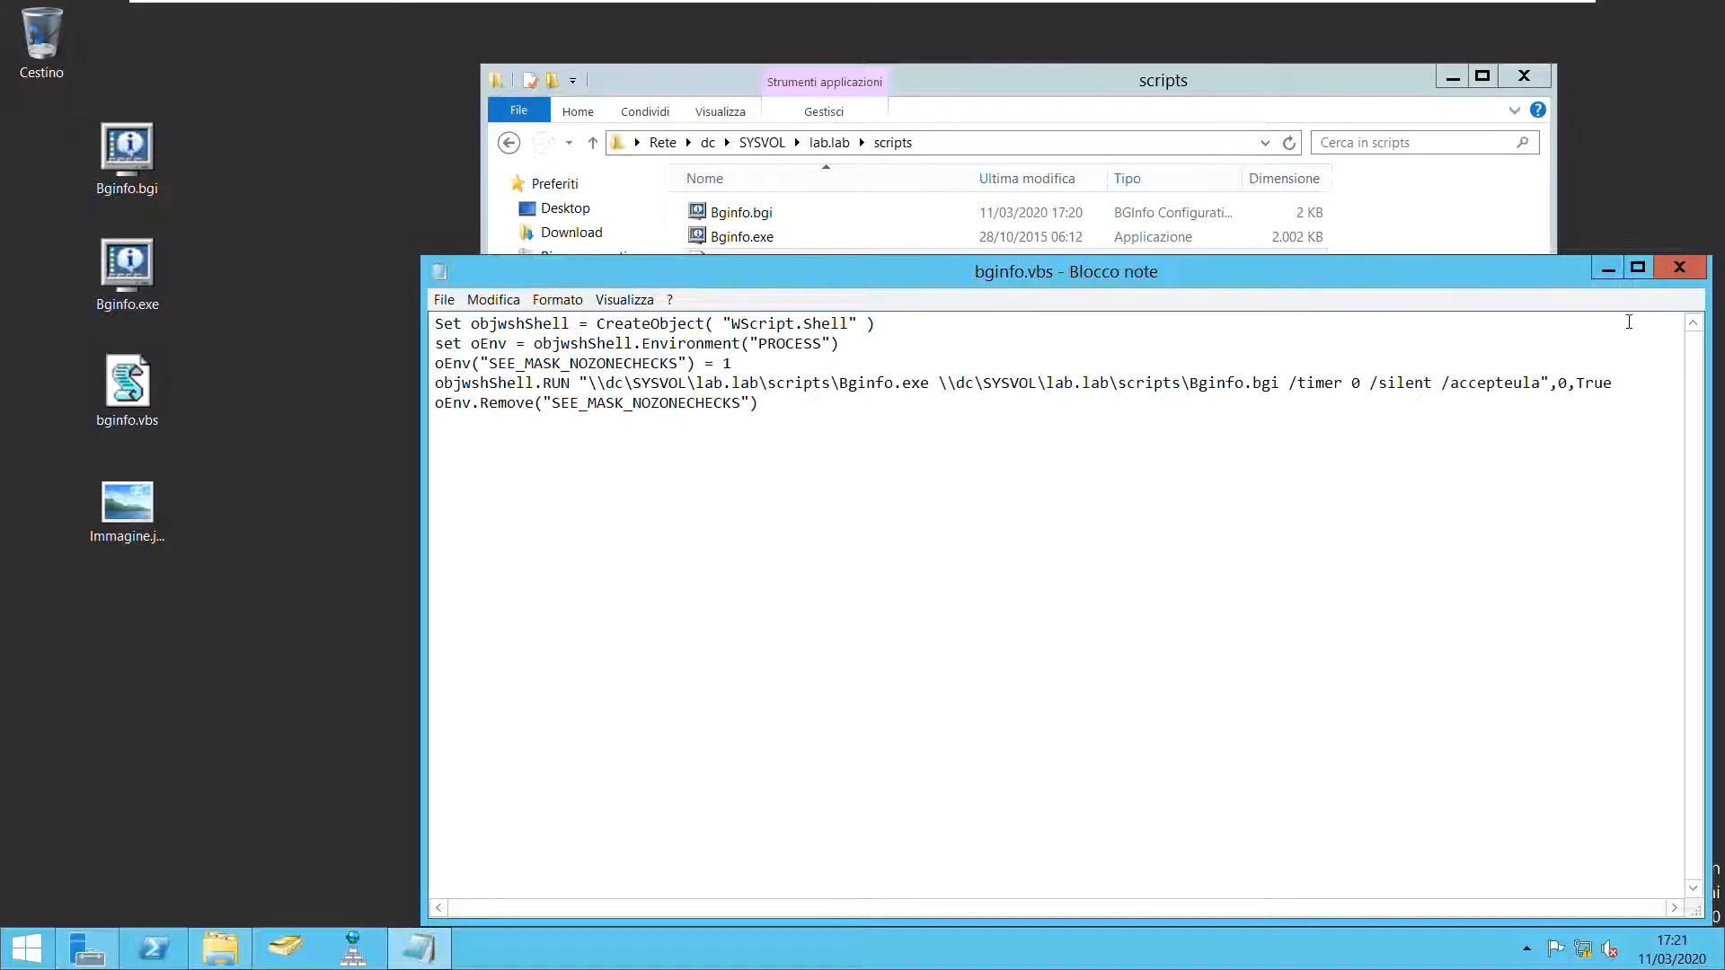
pyautogui.click(1679, 267)
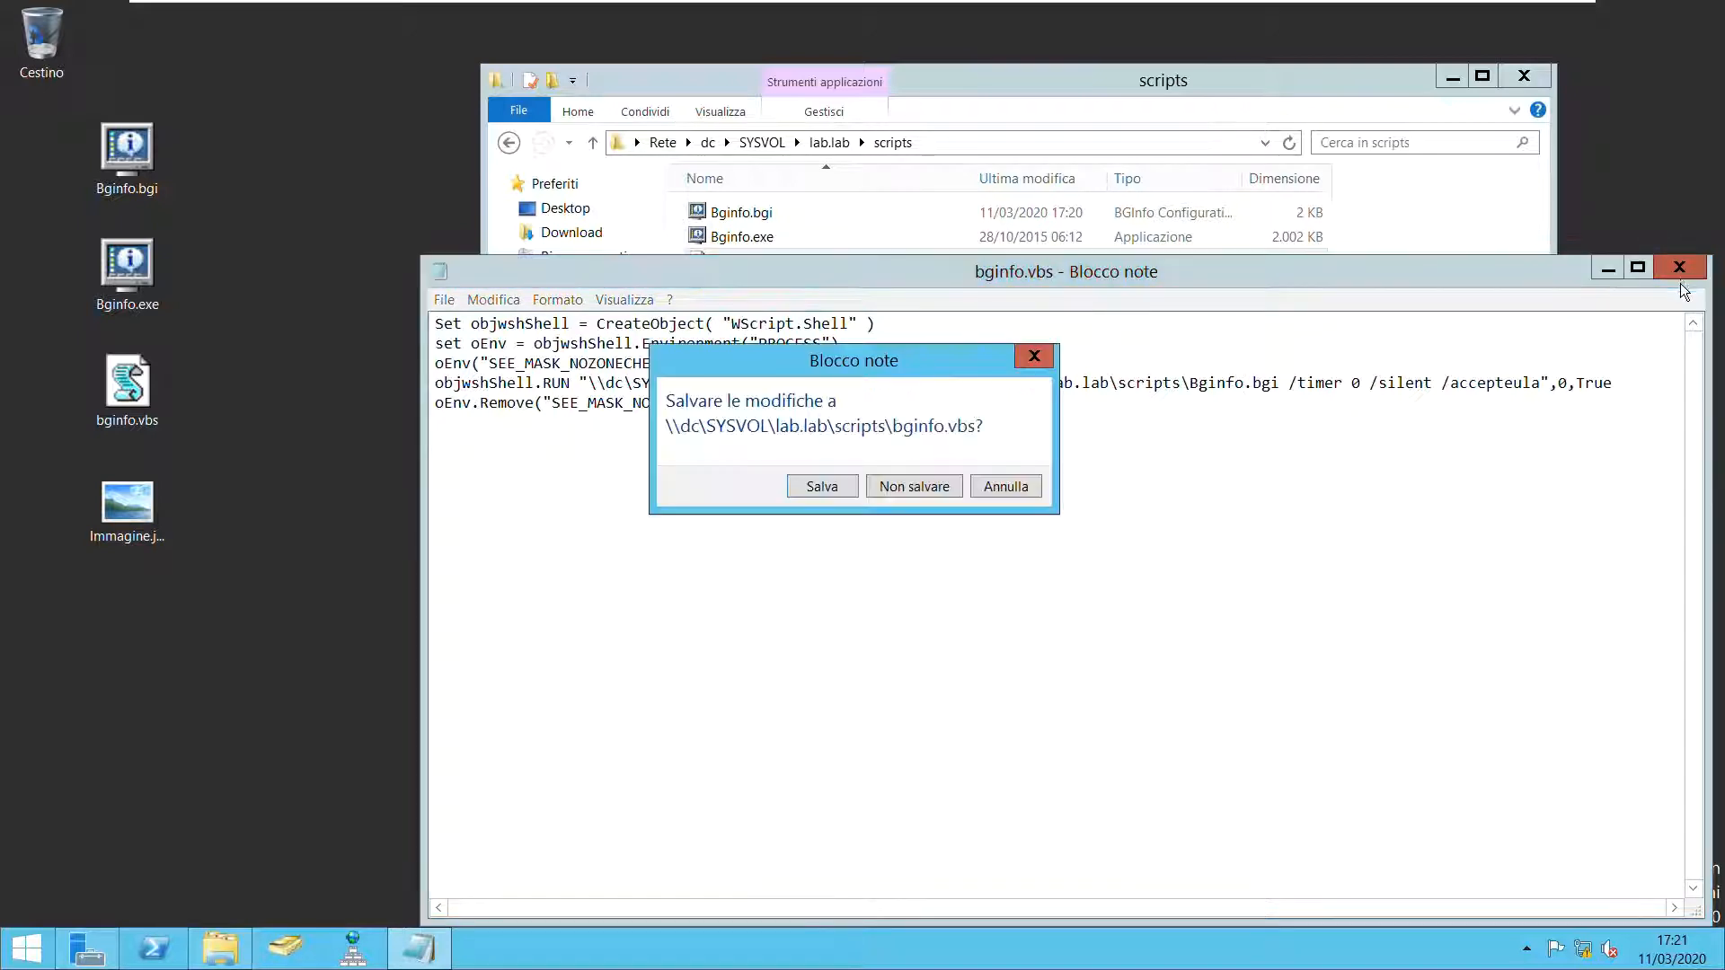
pyautogui.click(825, 490)
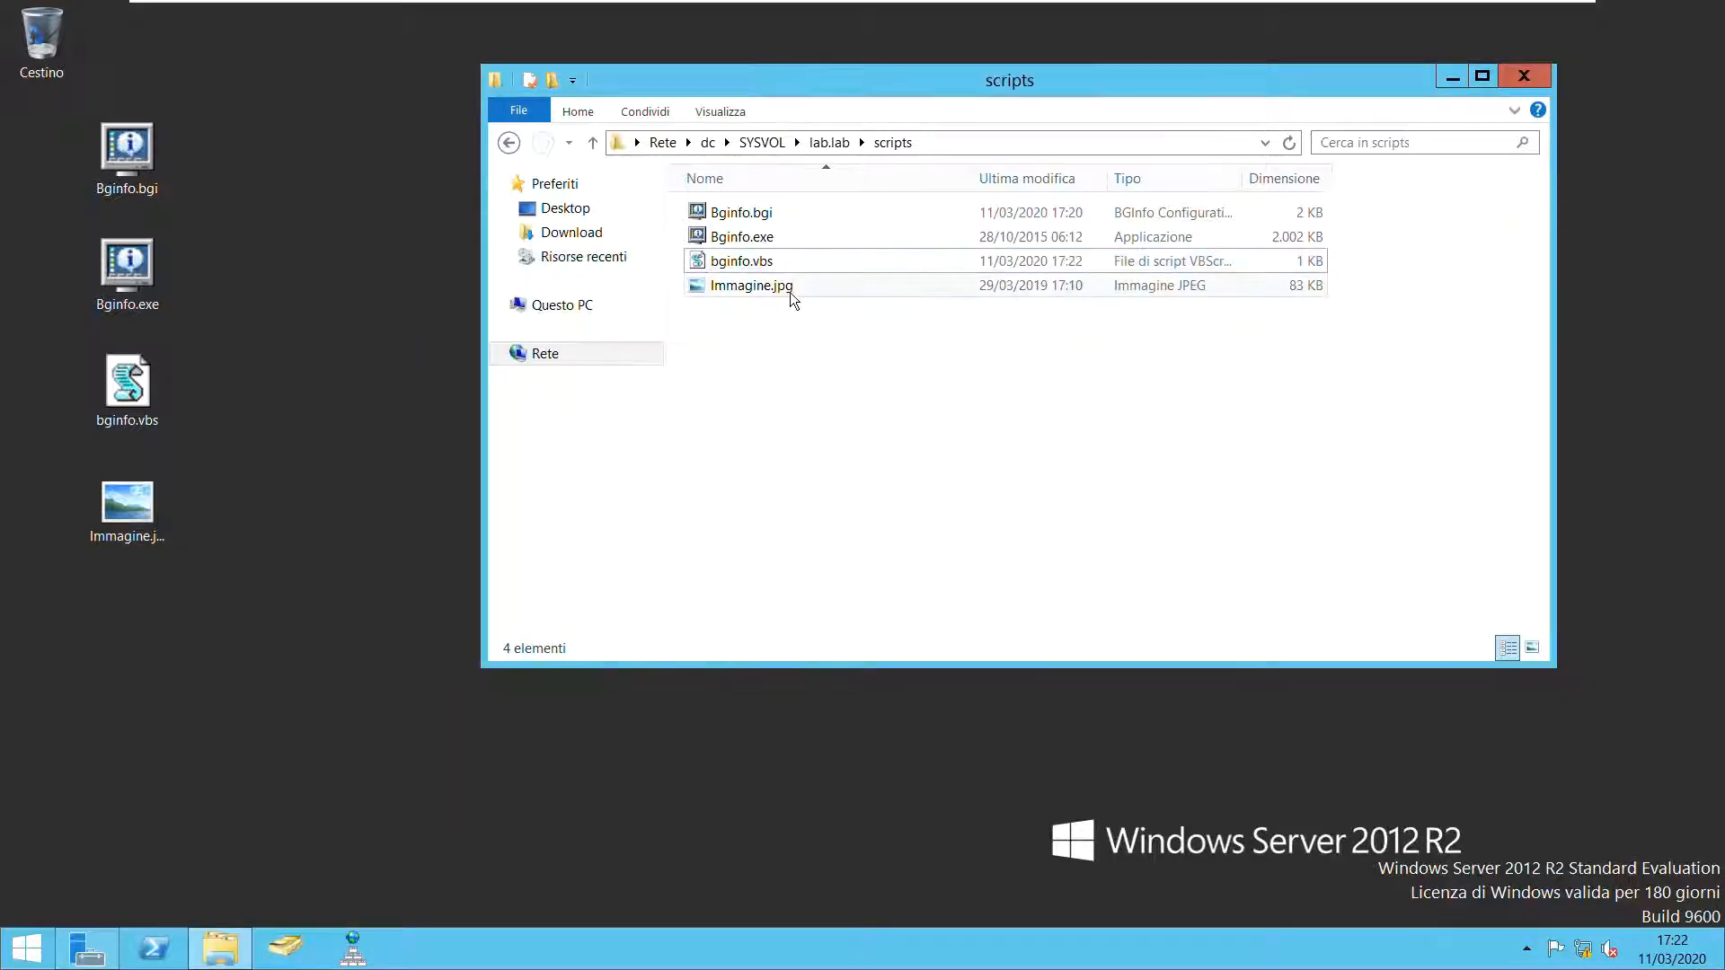
# Run bginfo.vbs from the scripts share, allowing it past the security warning.
pyautogui.doubleClick(770, 271)
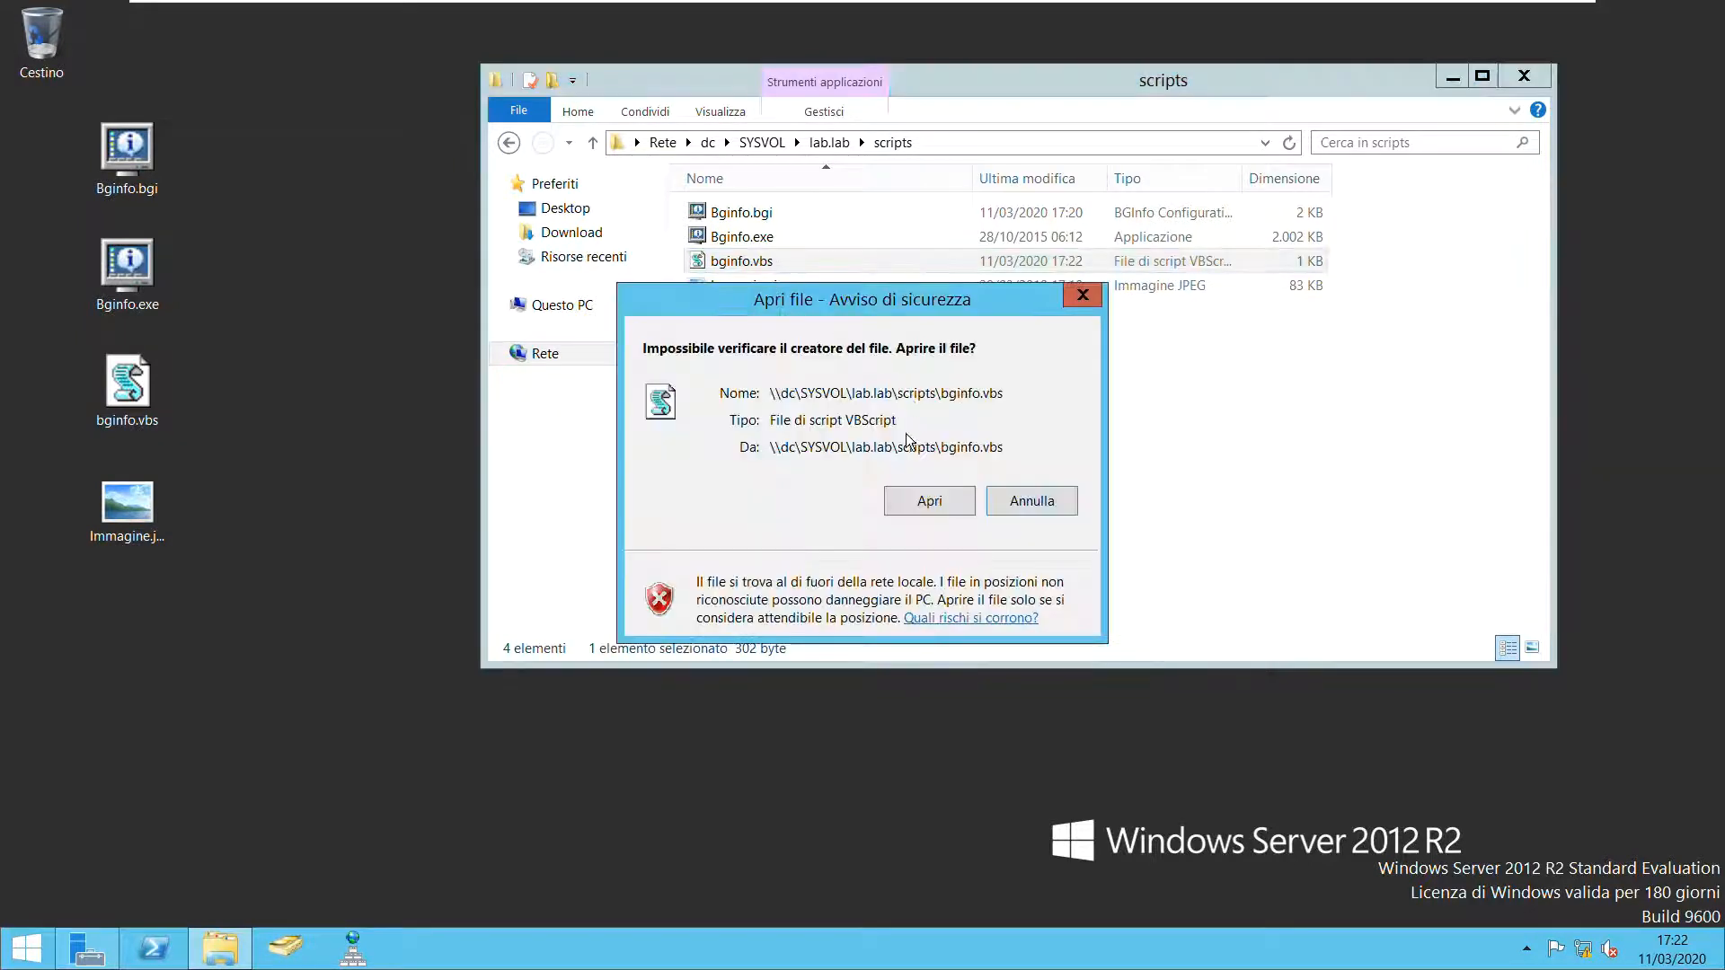
pyautogui.click(927, 505)
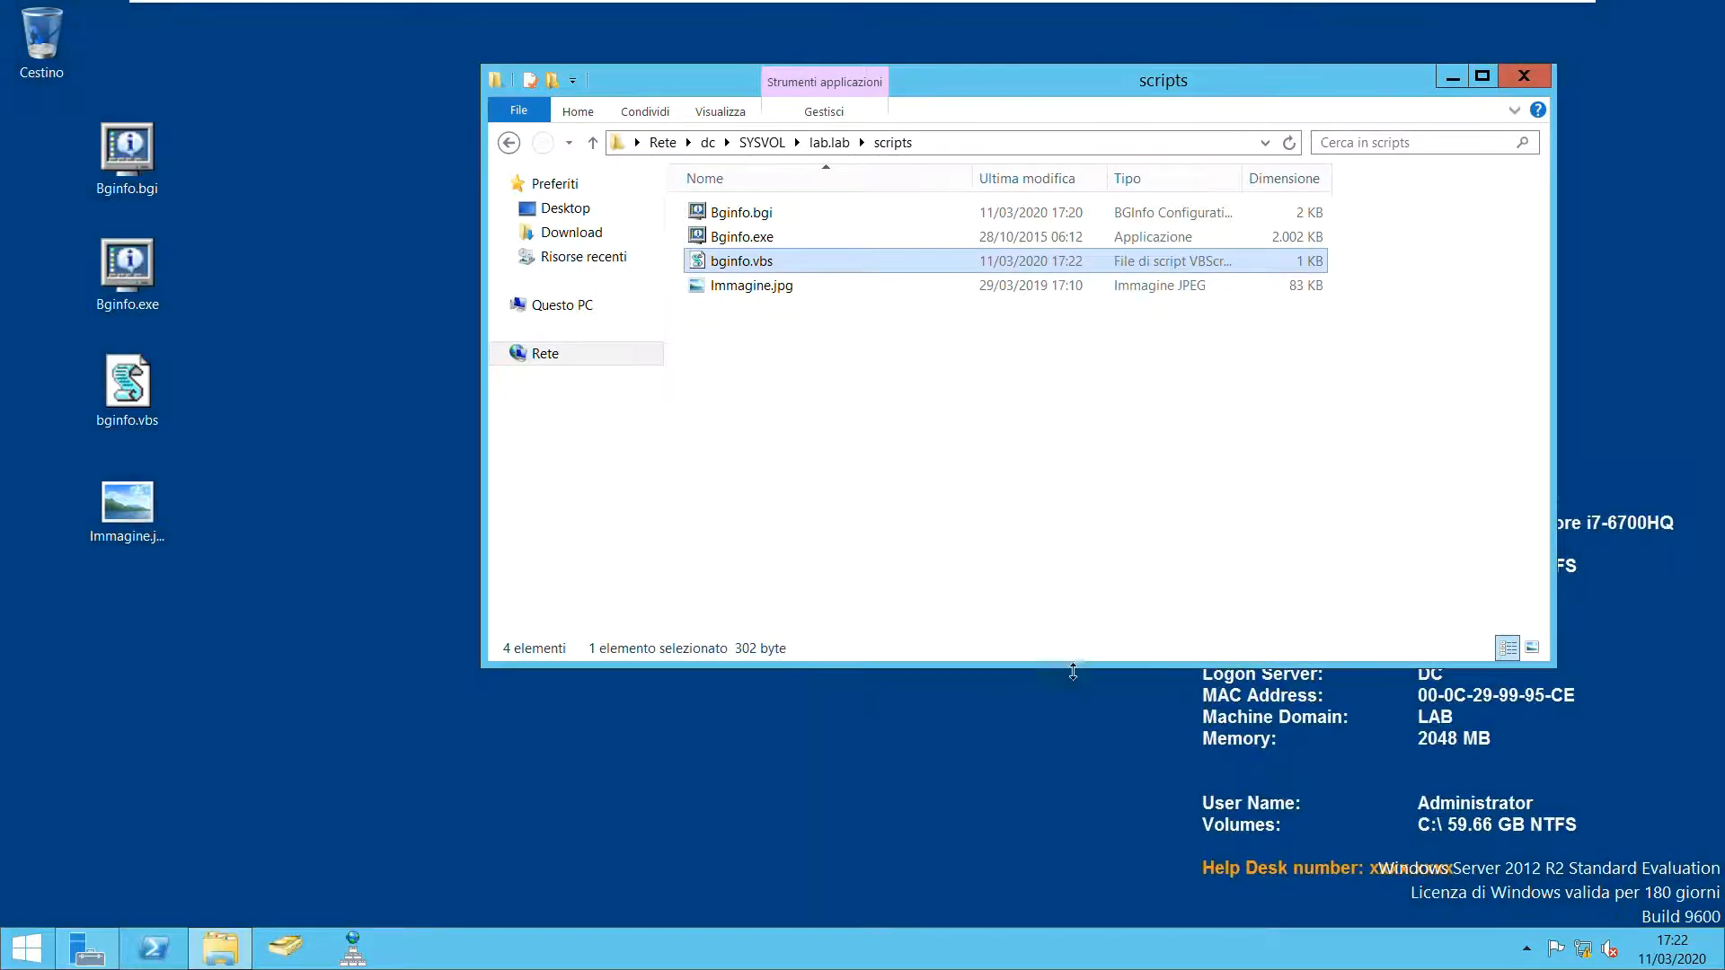
pyautogui.moveTo(1049, 90); pyautogui.dragTo(921, 118)
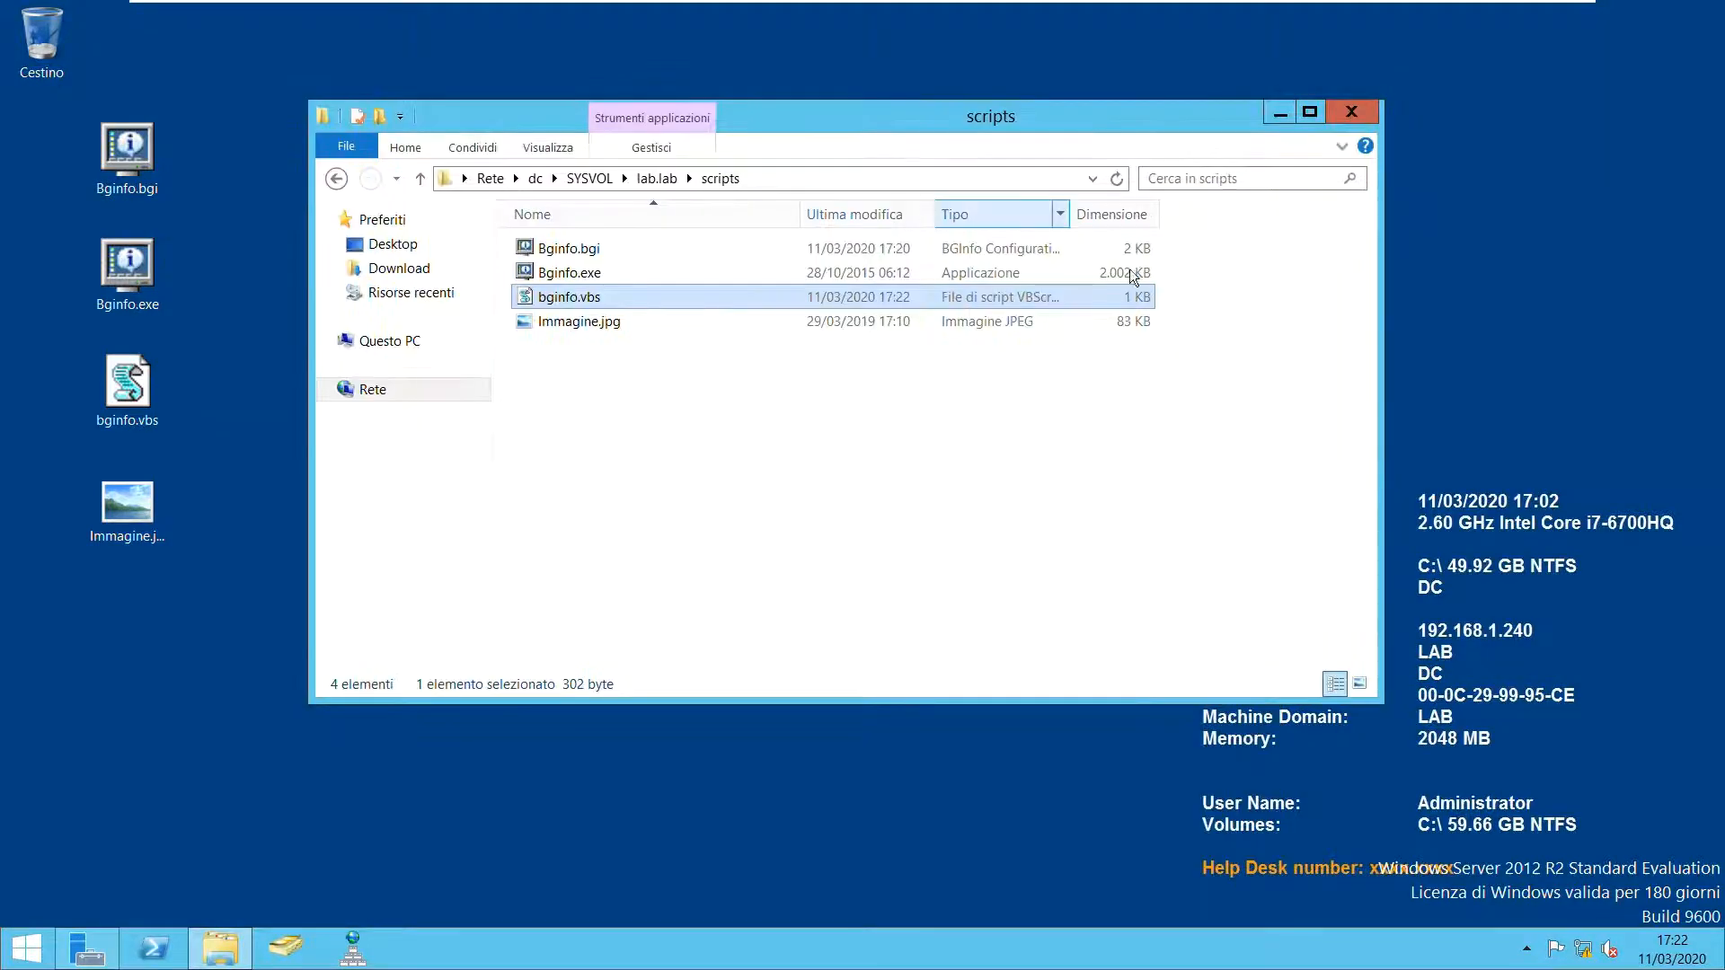
pyautogui.click(1156, 497)
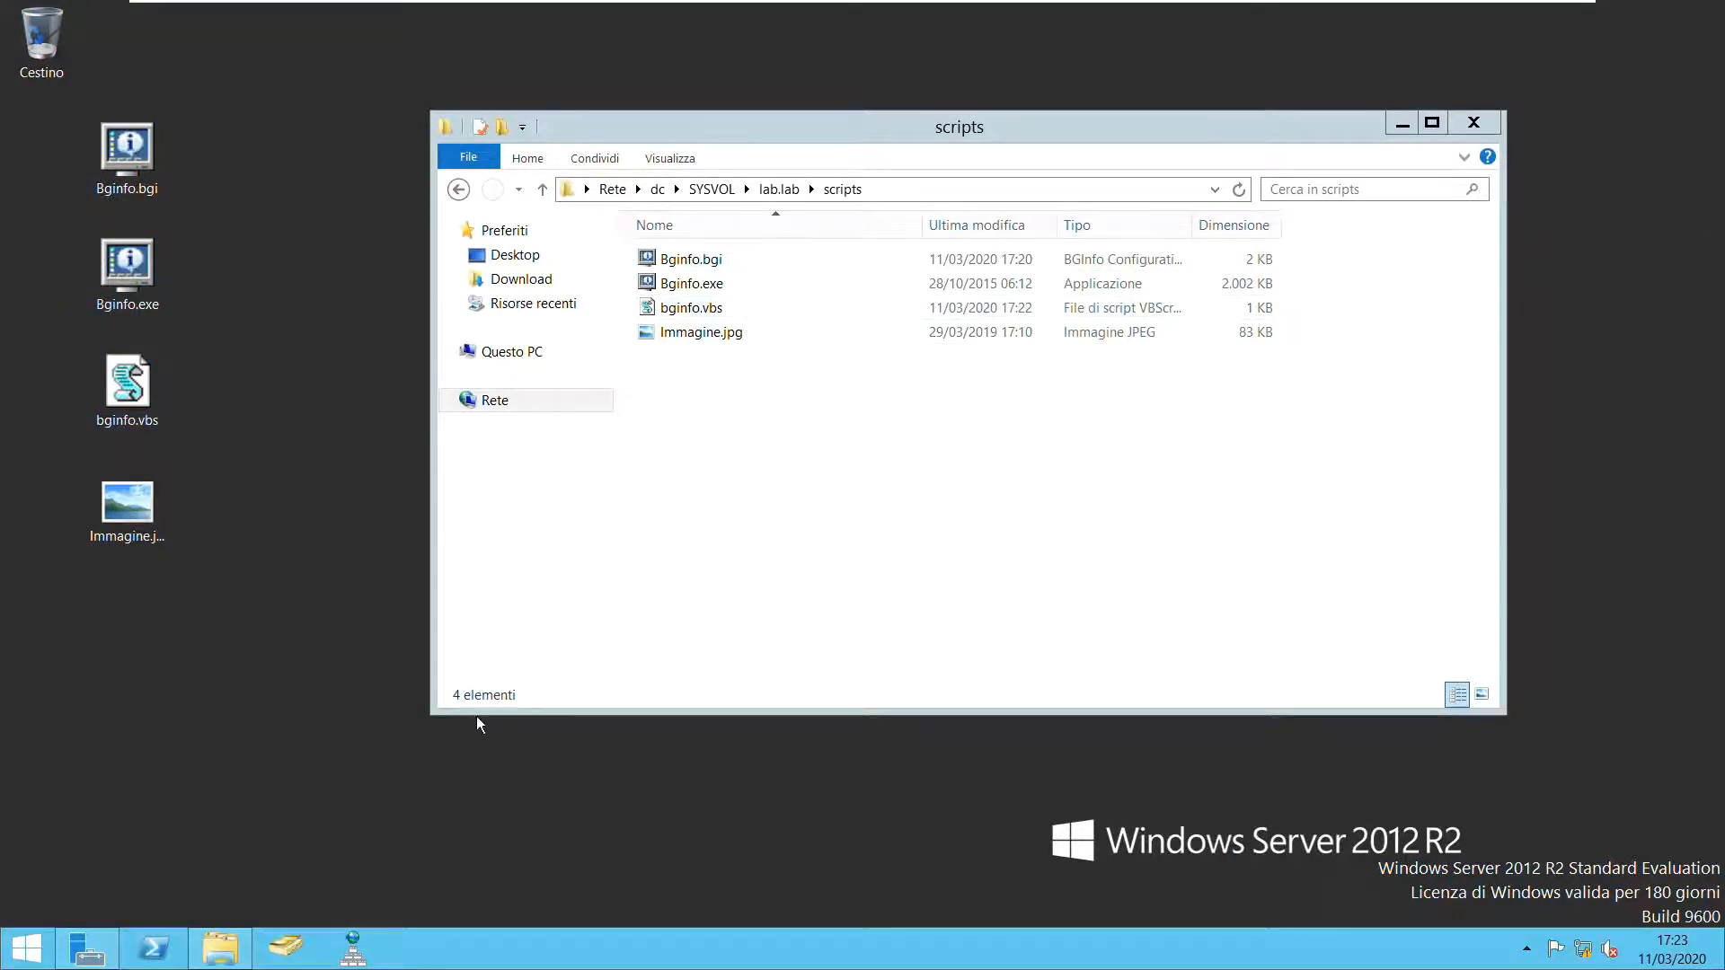
# Search the Start screen for 'criter' and launch Gestione Criteri di gruppo.
pyautogui.click(27, 956)
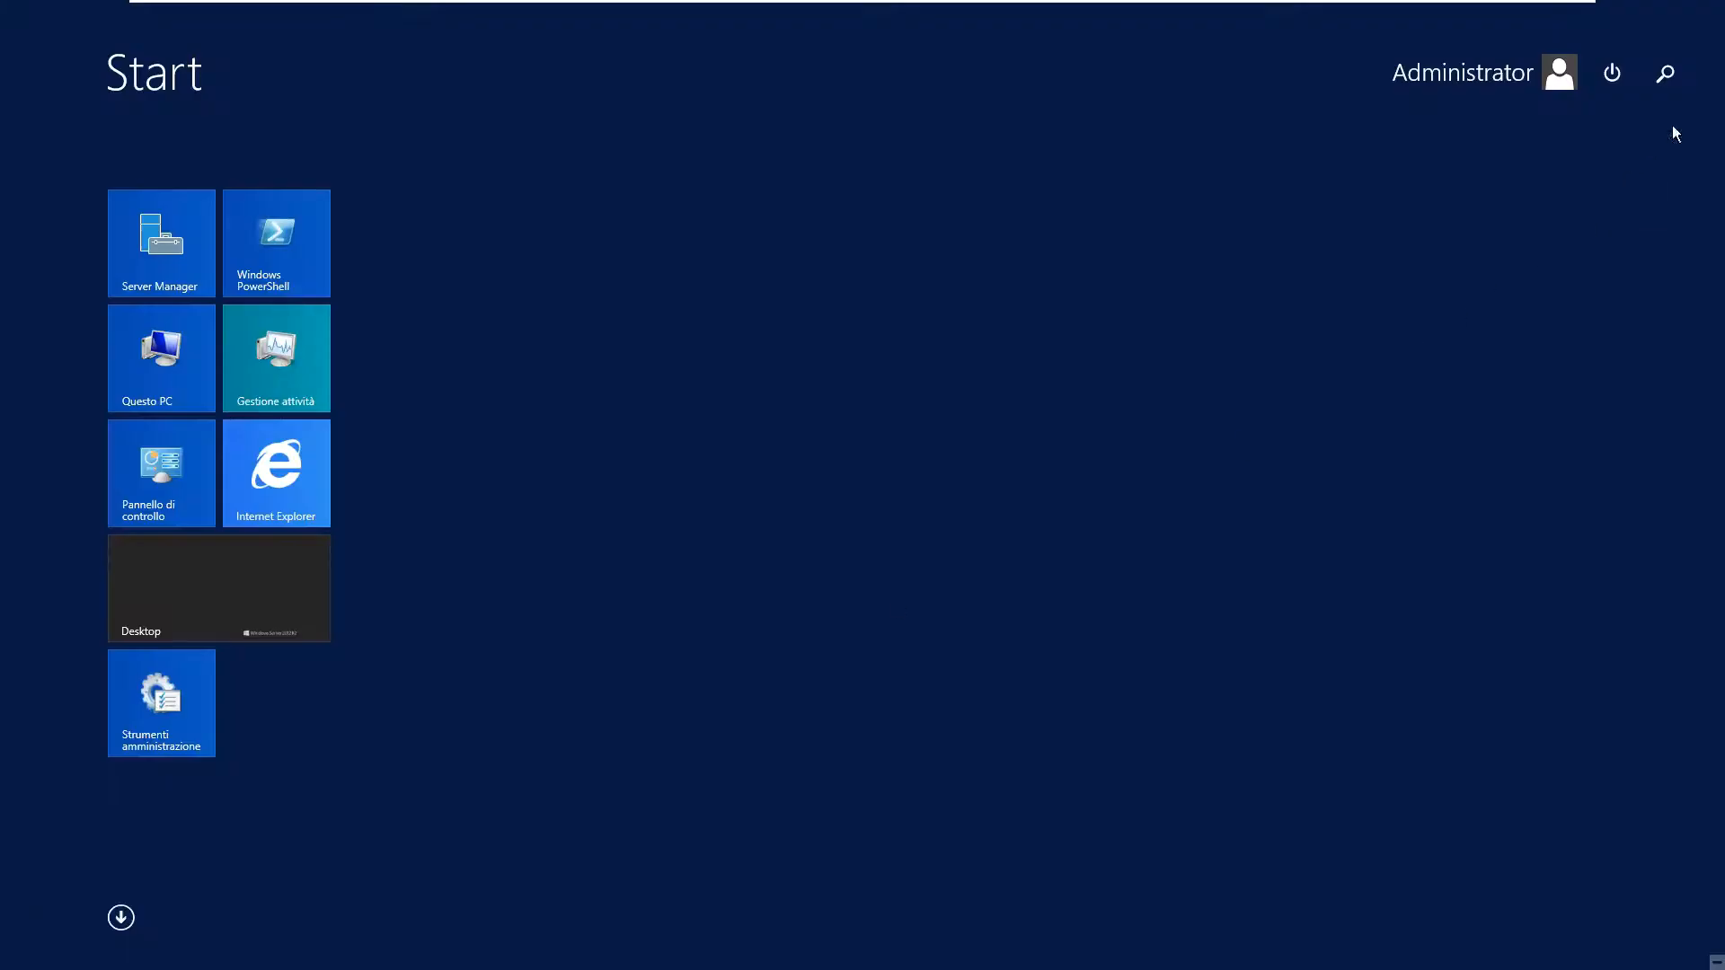
pyautogui.click(1665, 74)
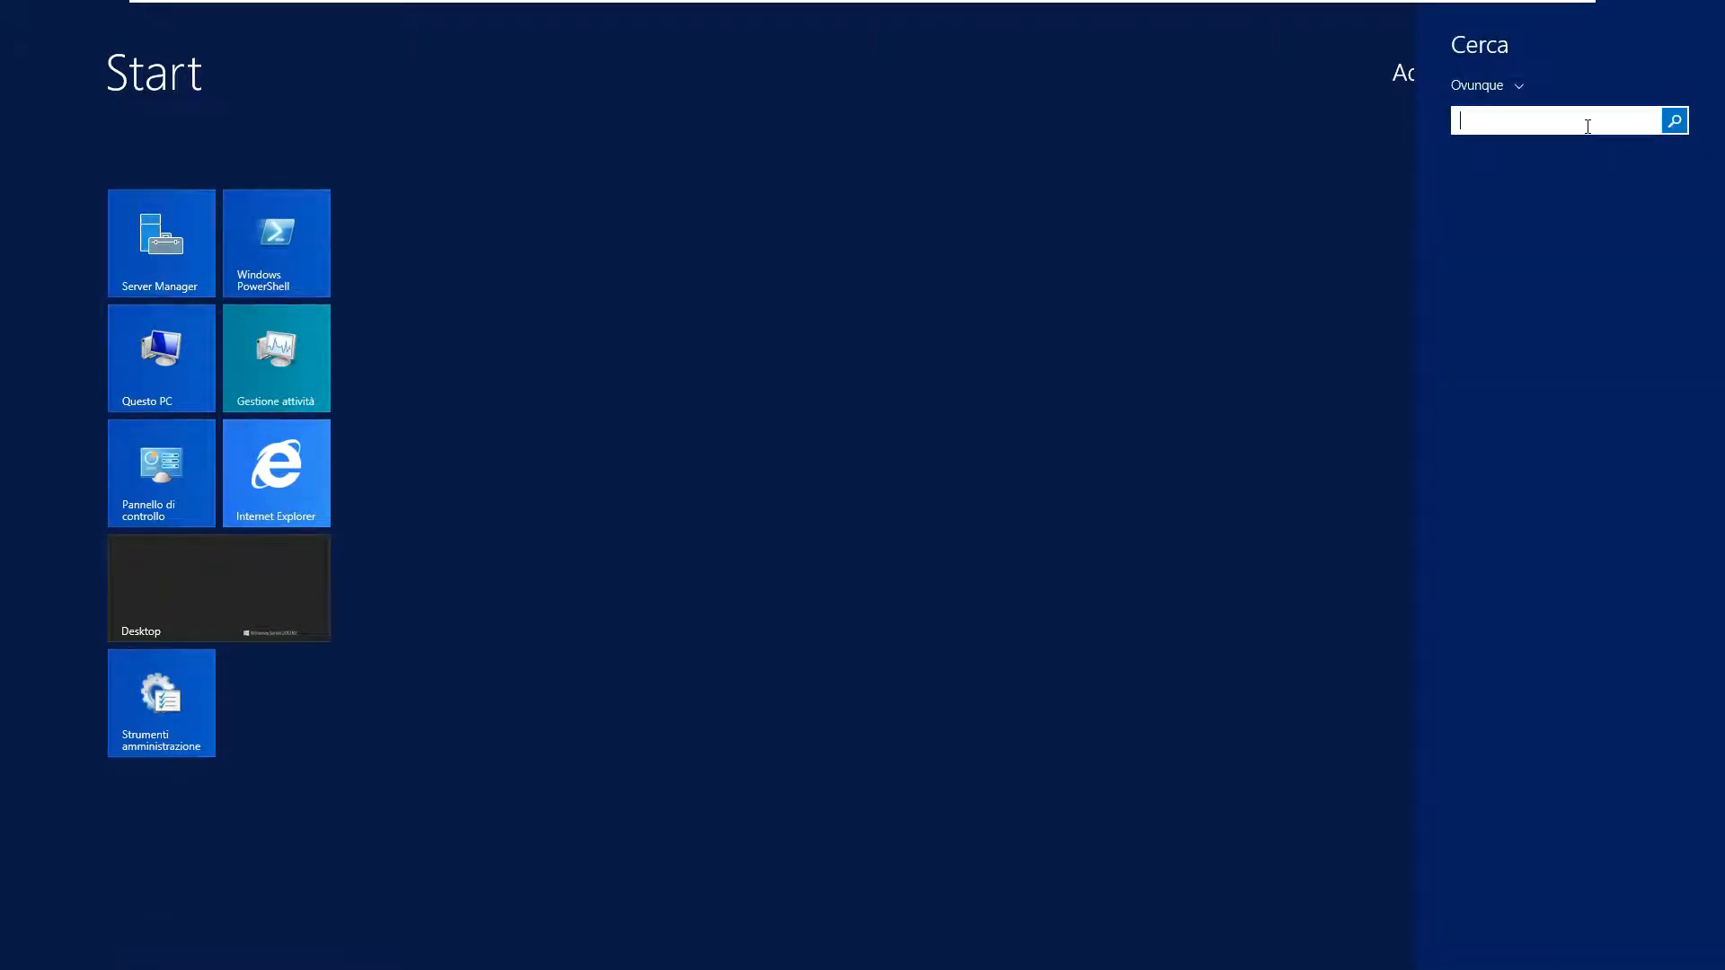
pyautogui.write('criteri di sicurezza locali')
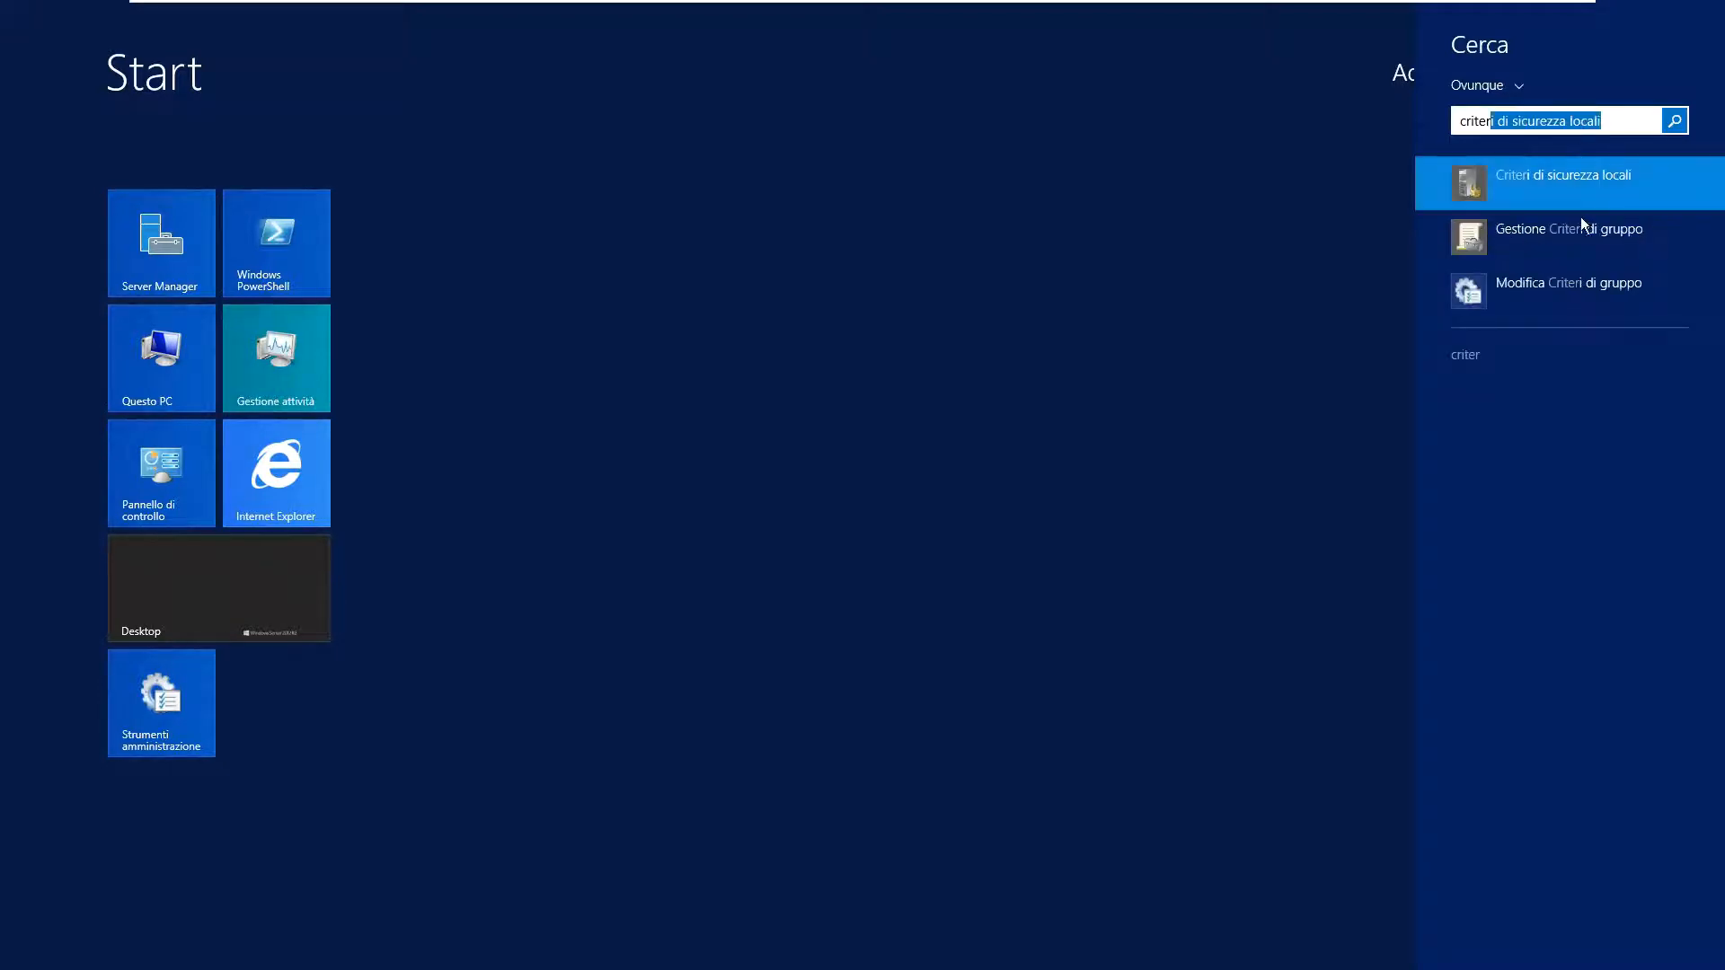
pyautogui.click(1592, 254)
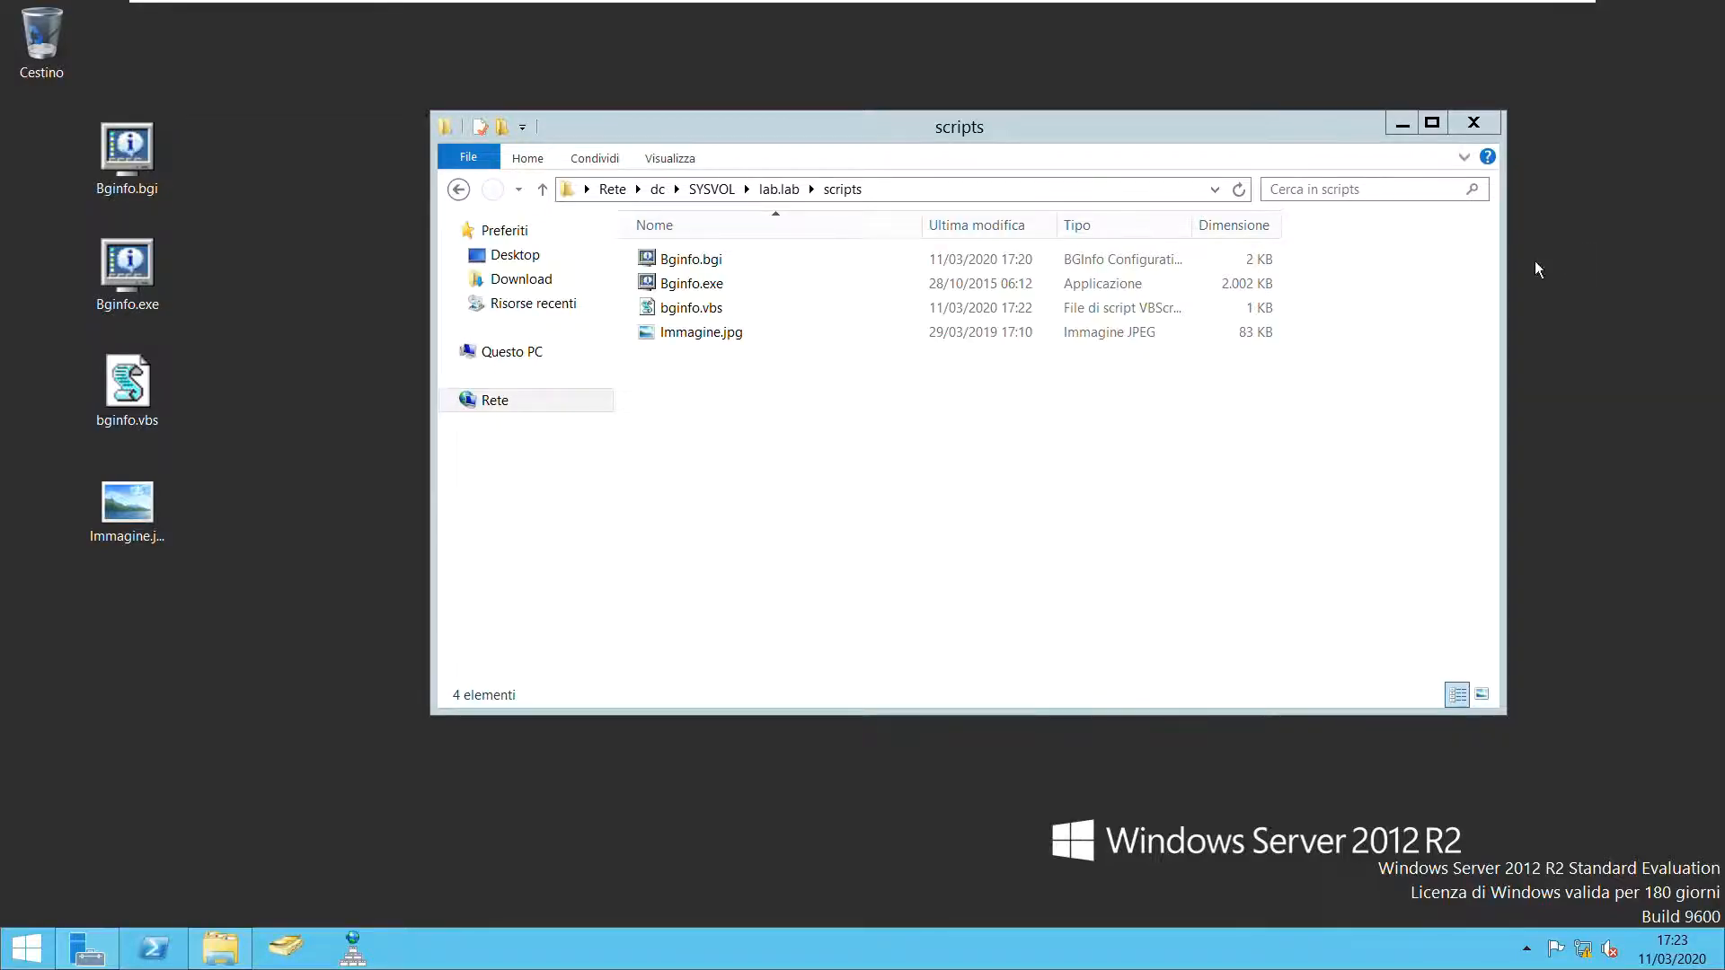
# Pin Group Policy Management to the taskbar and reposition its window.
pyautogui.rightClick(421, 948)
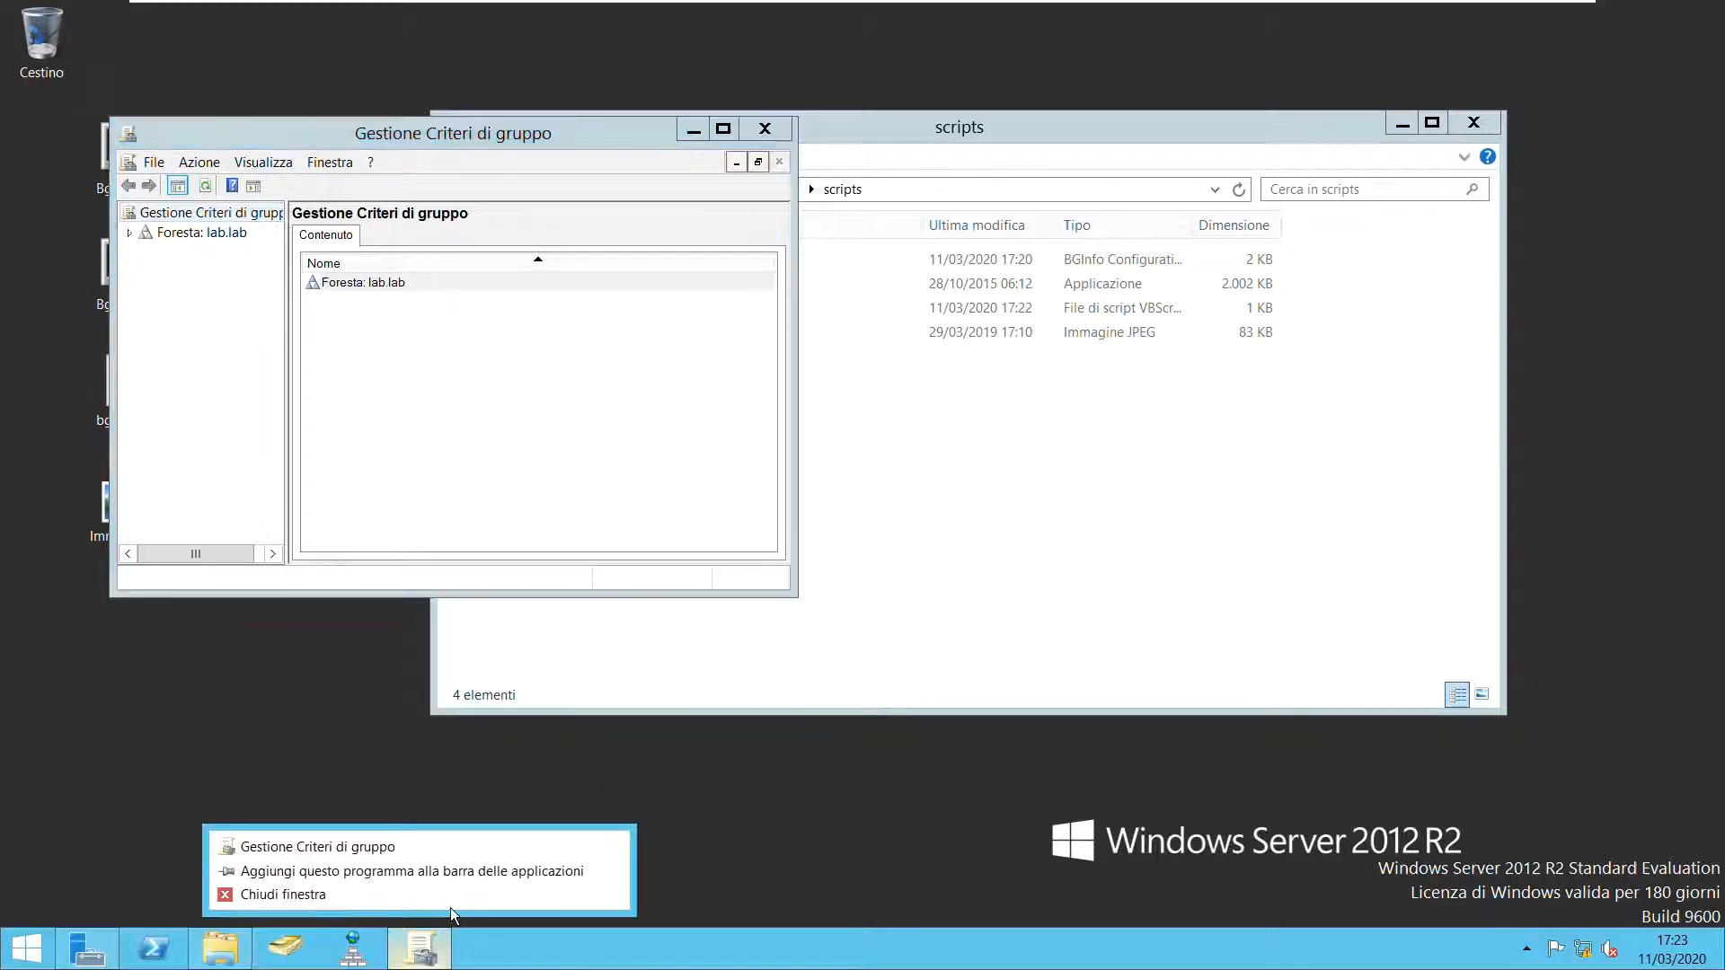
pyautogui.click(442, 881)
pyautogui.moveTo(509, 141); pyautogui.dragTo(683, 89)
# Expand lab.lab > Domini > lab.lab, maximize, widen the tree, and expand Oggetti Criteri di gruppo.
pyautogui.click(304, 181)
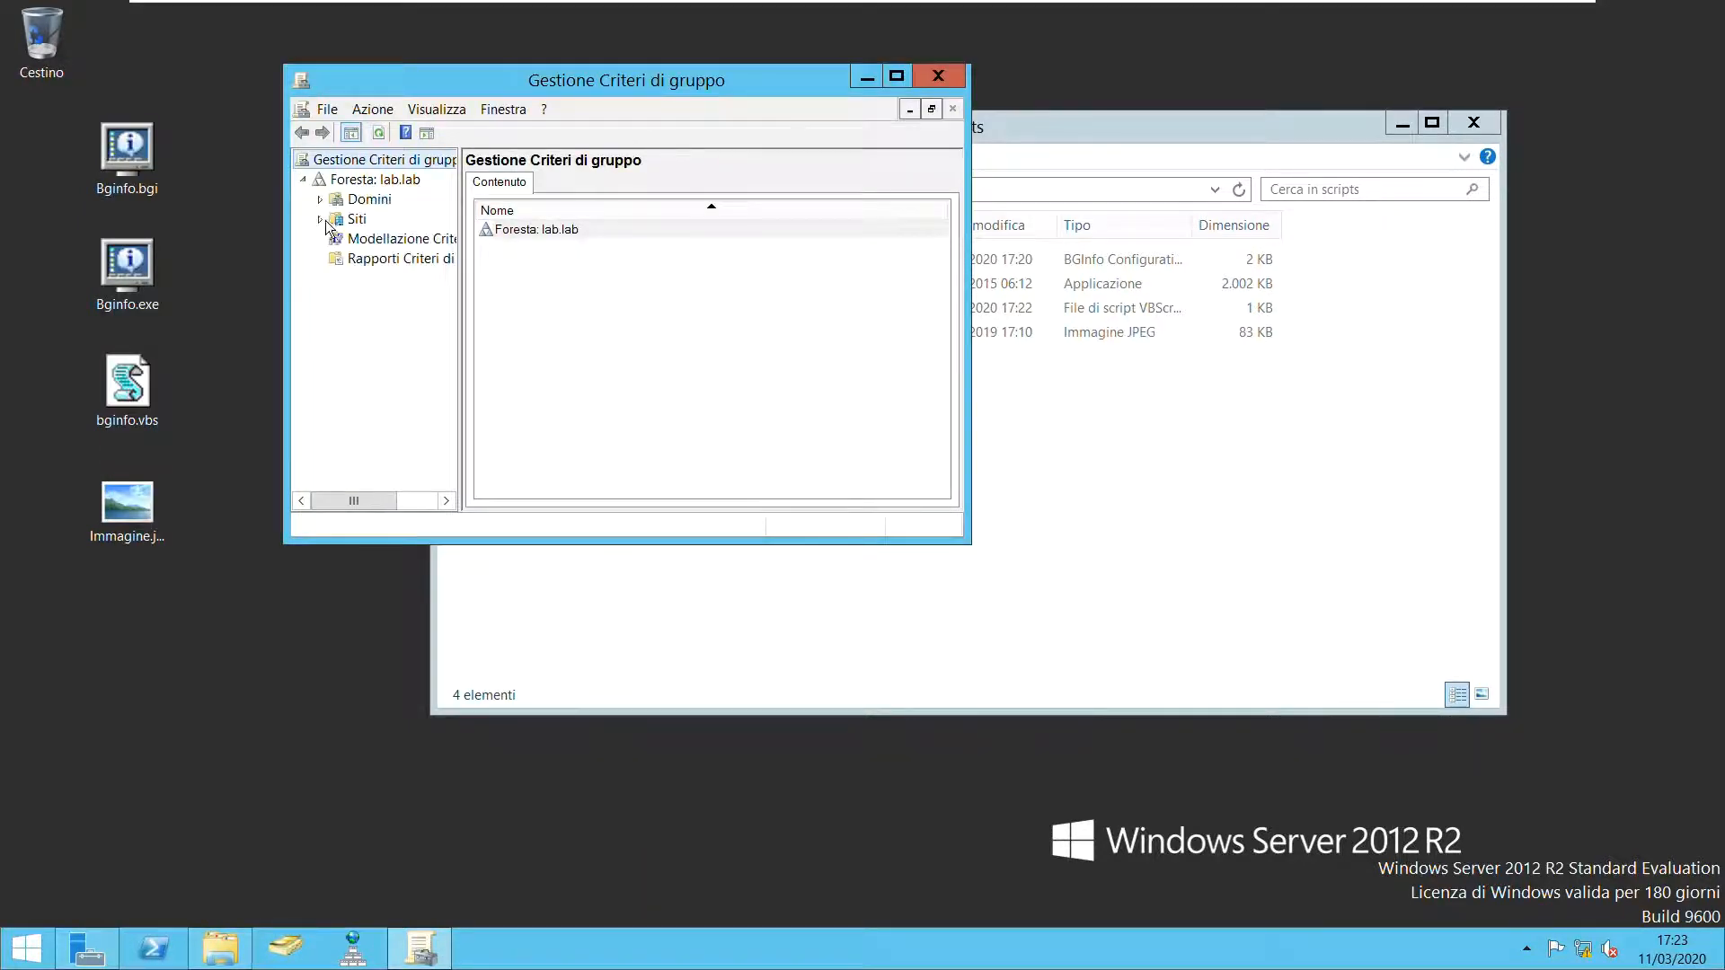
pyautogui.click(320, 200)
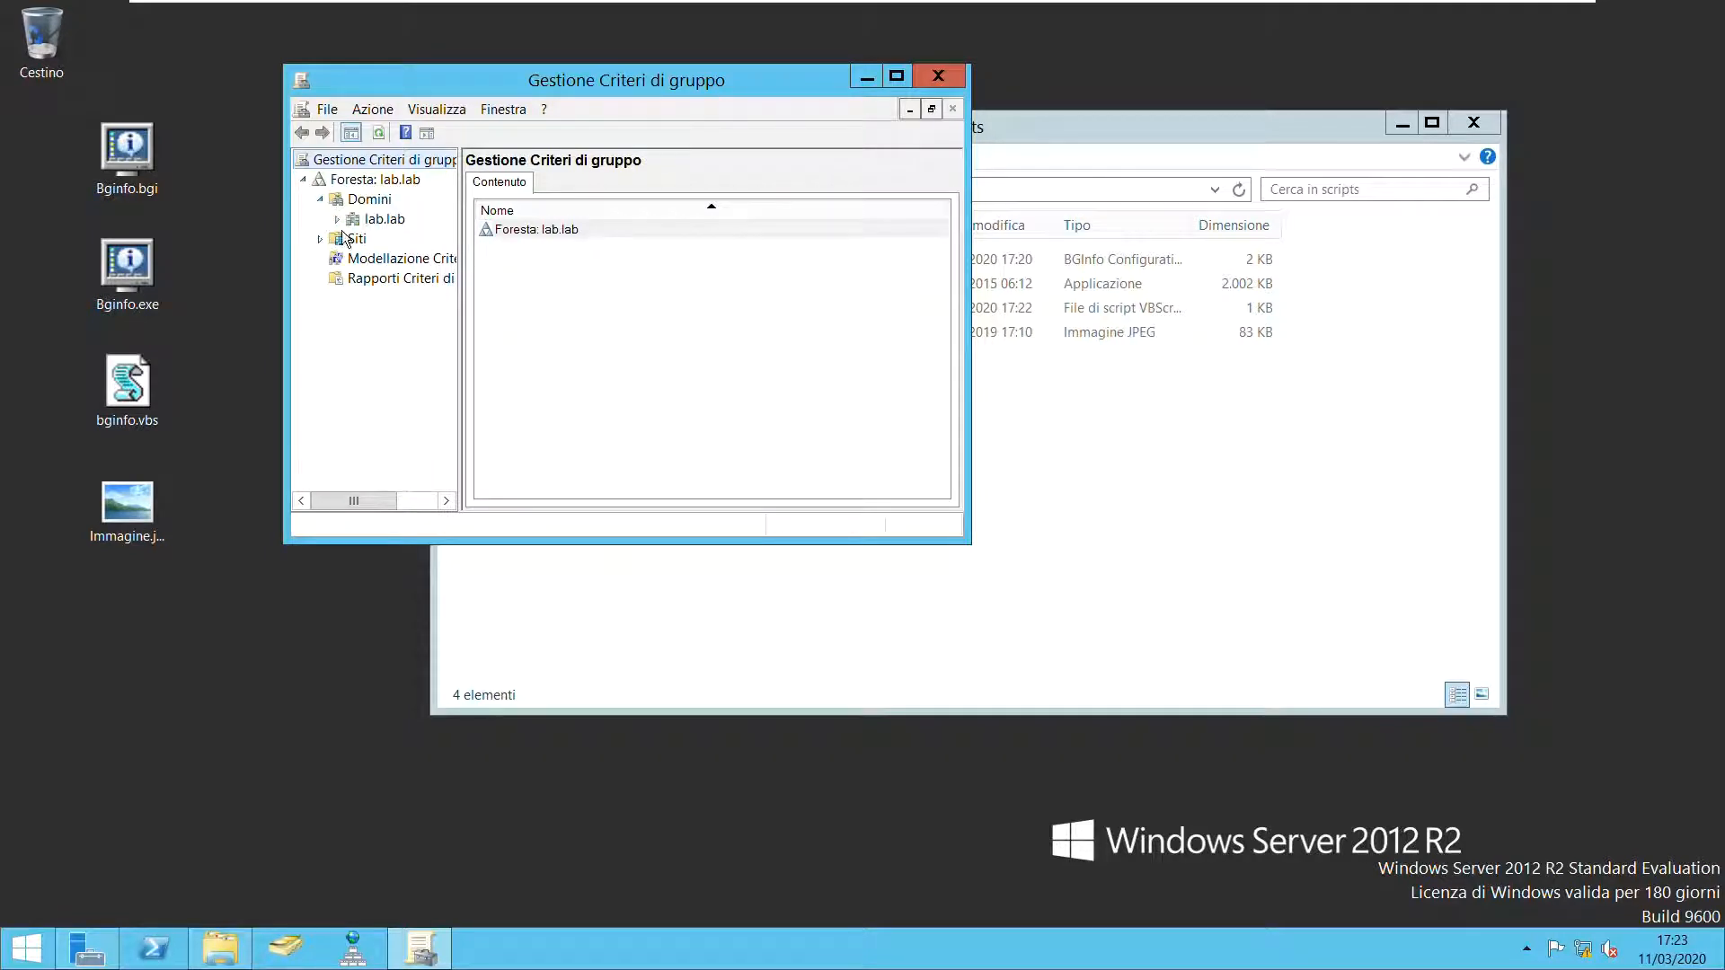
pyautogui.click(337, 220)
pyautogui.click(909, 81)
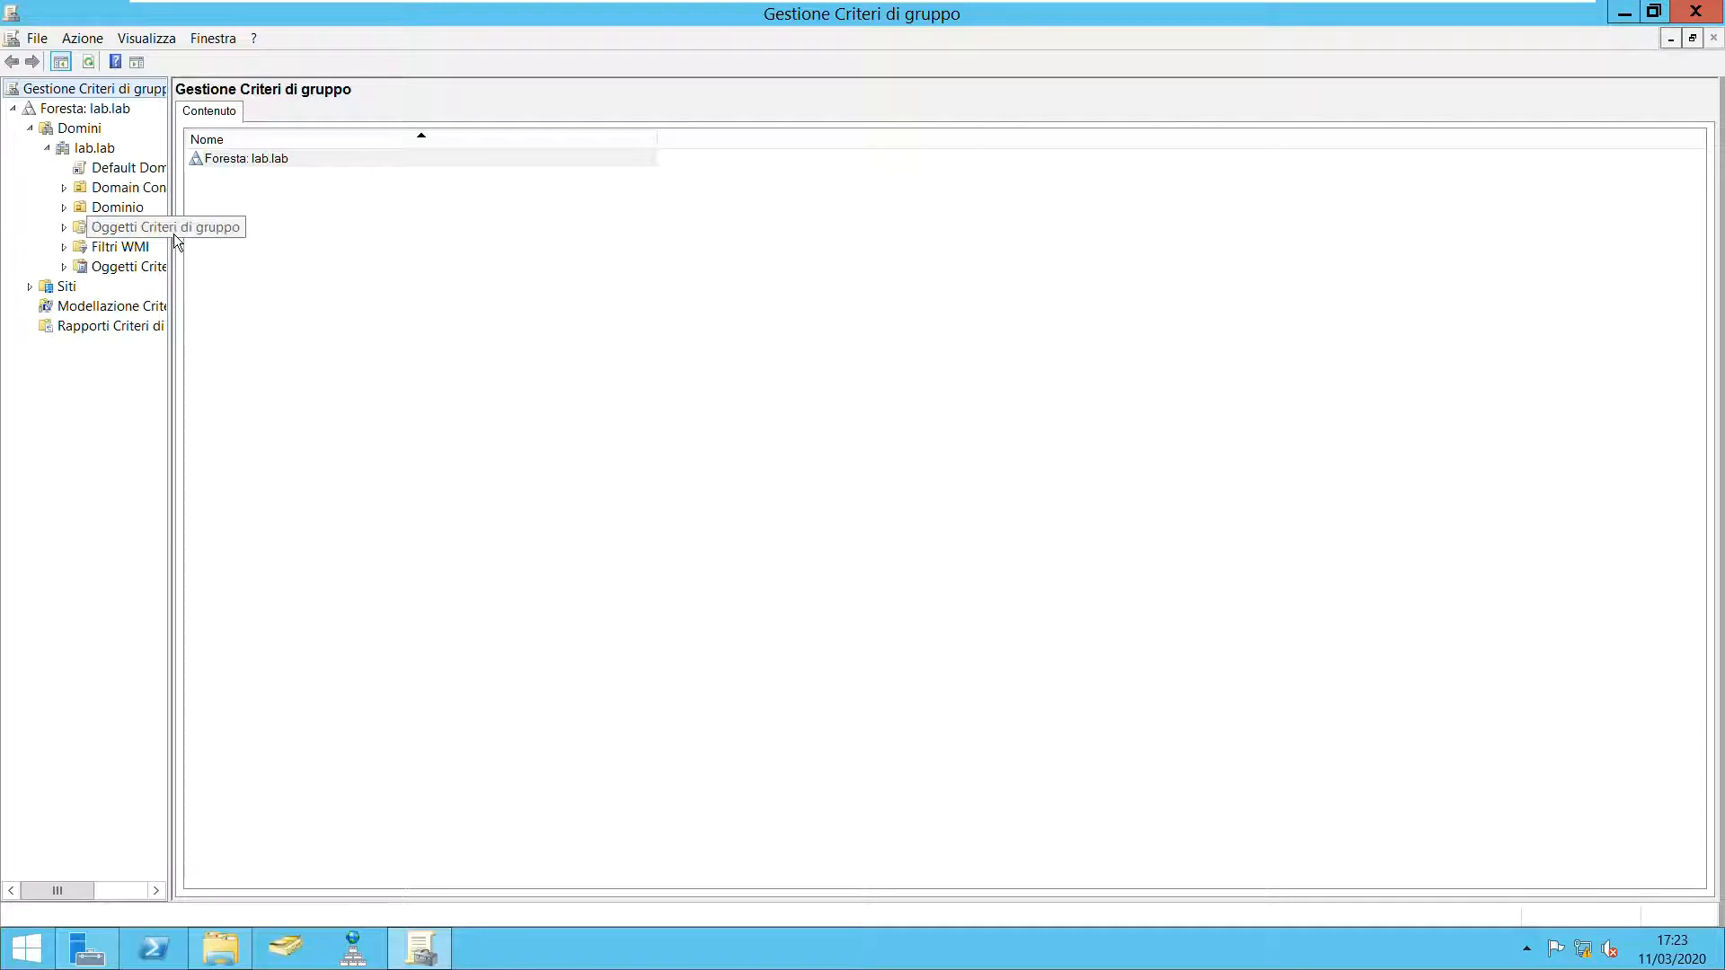
pyautogui.moveTo(170, 239); pyautogui.dragTo(293, 236)
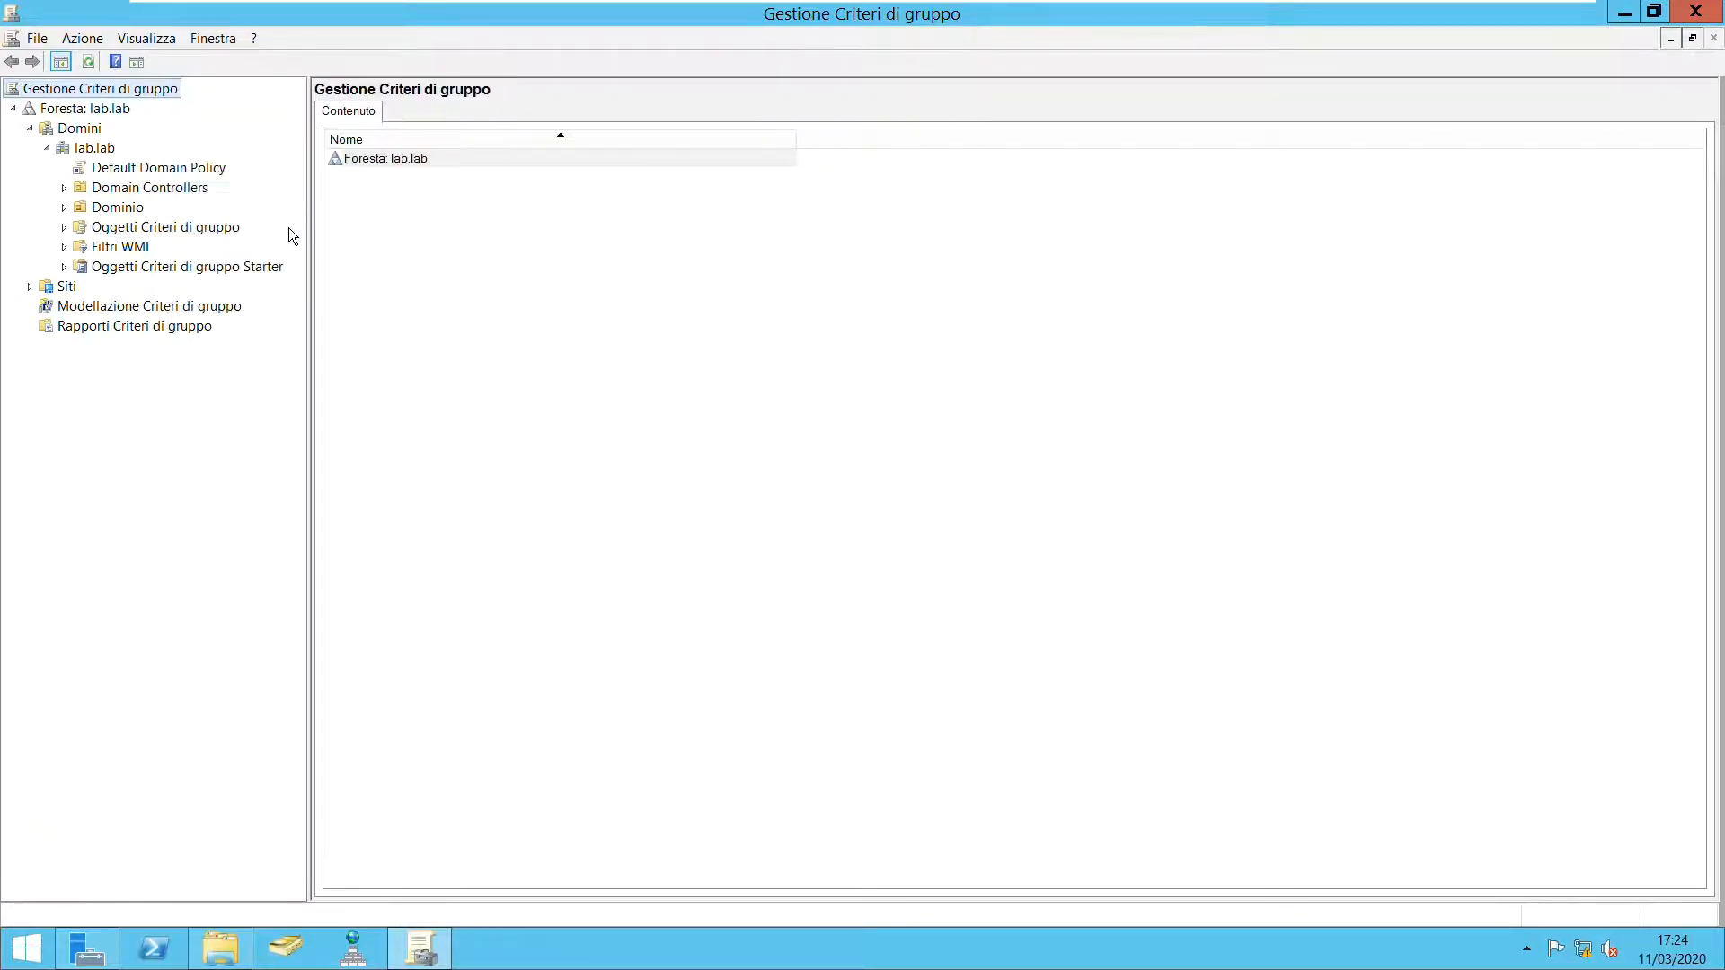
pyautogui.click(94, 231)
pyautogui.click(64, 226)
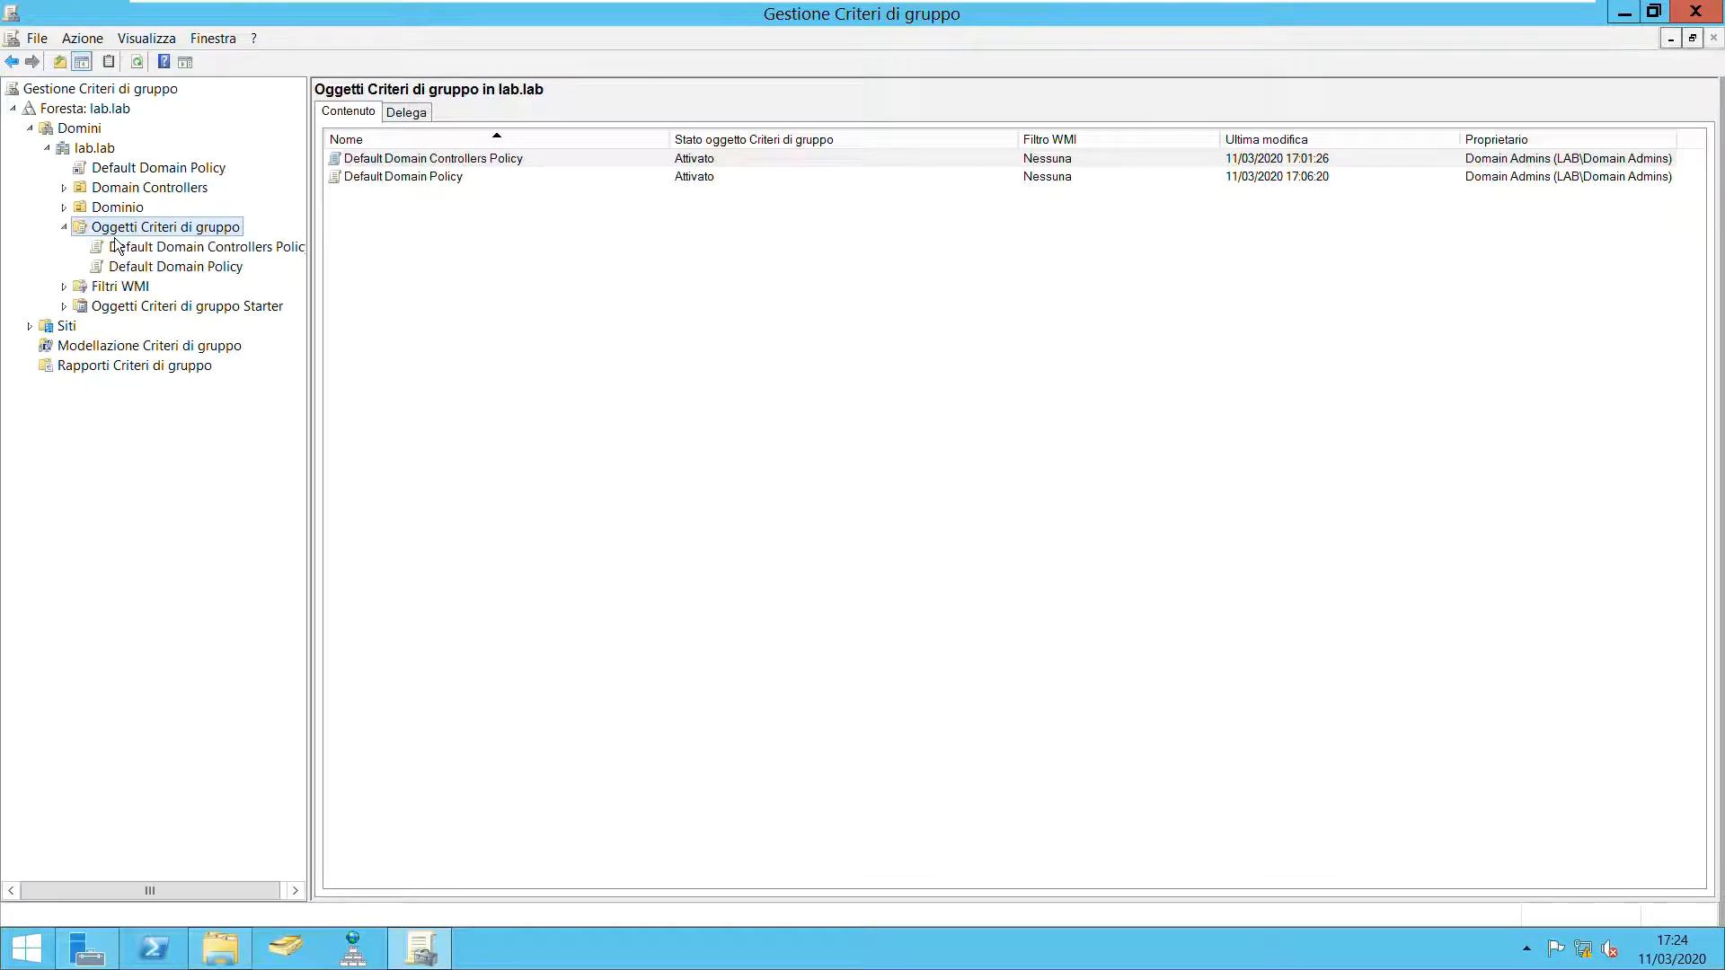
pyautogui.rightClick(109, 230)
# Create a GPO named 'Bginfo' under Oggetti Criteri di gruppo and open it with Modifica.
pyautogui.click(157, 242)
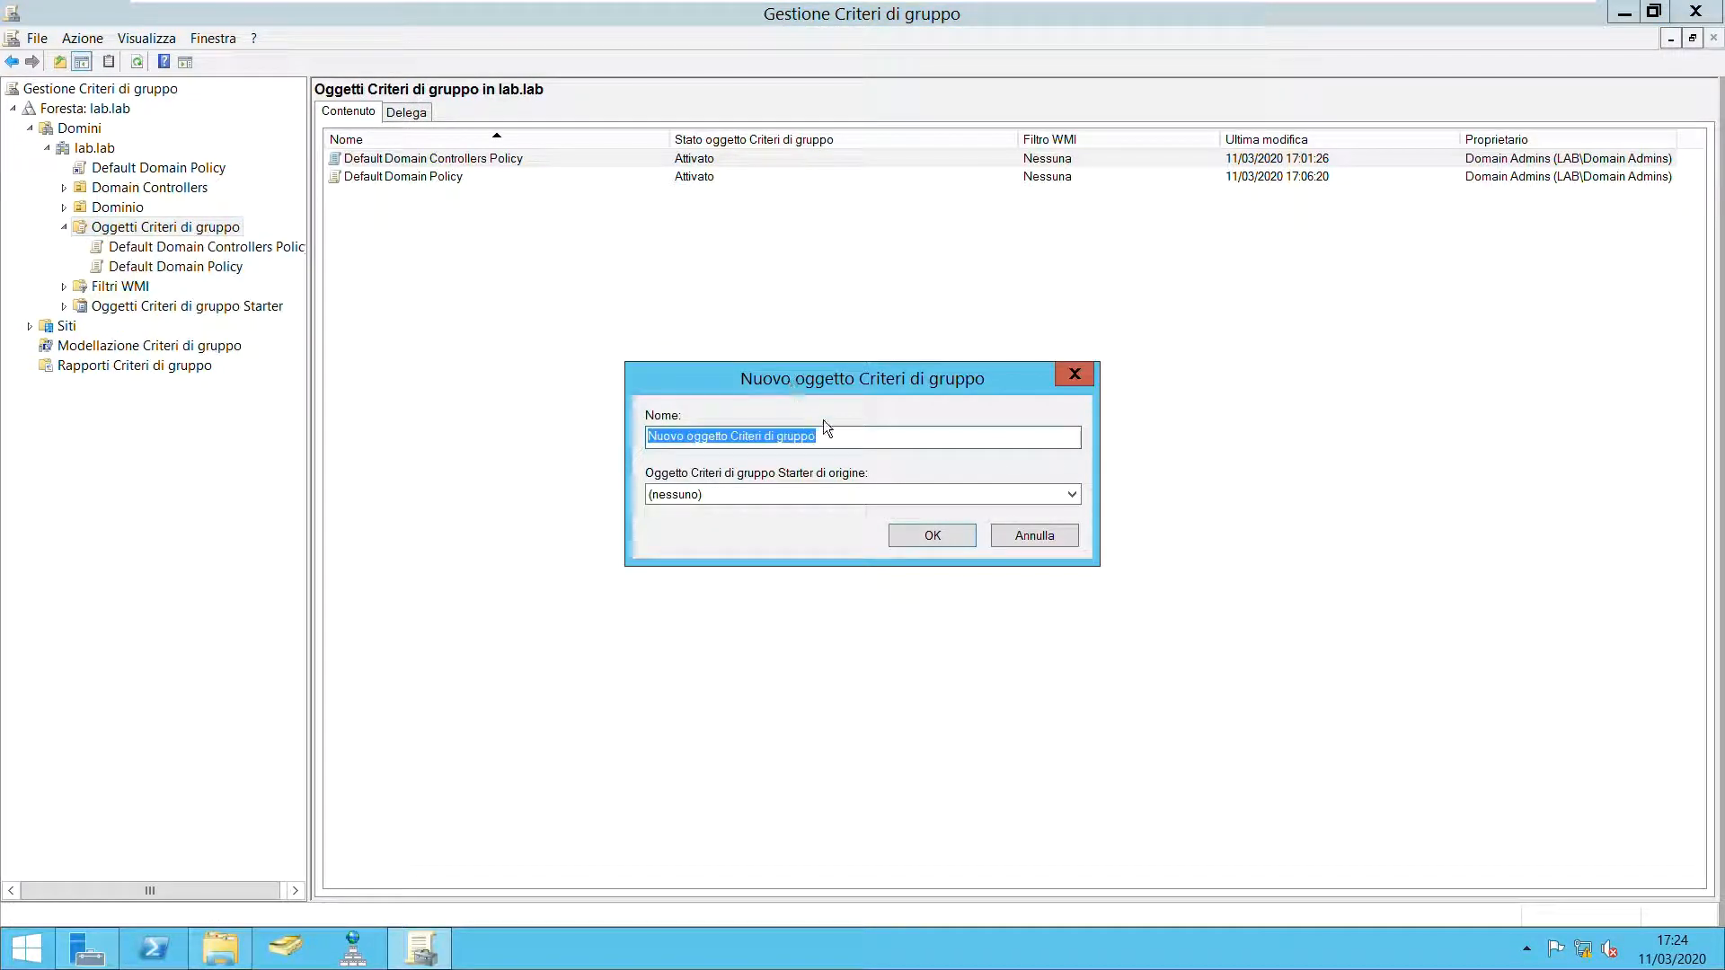
pyautogui.write('Bg')
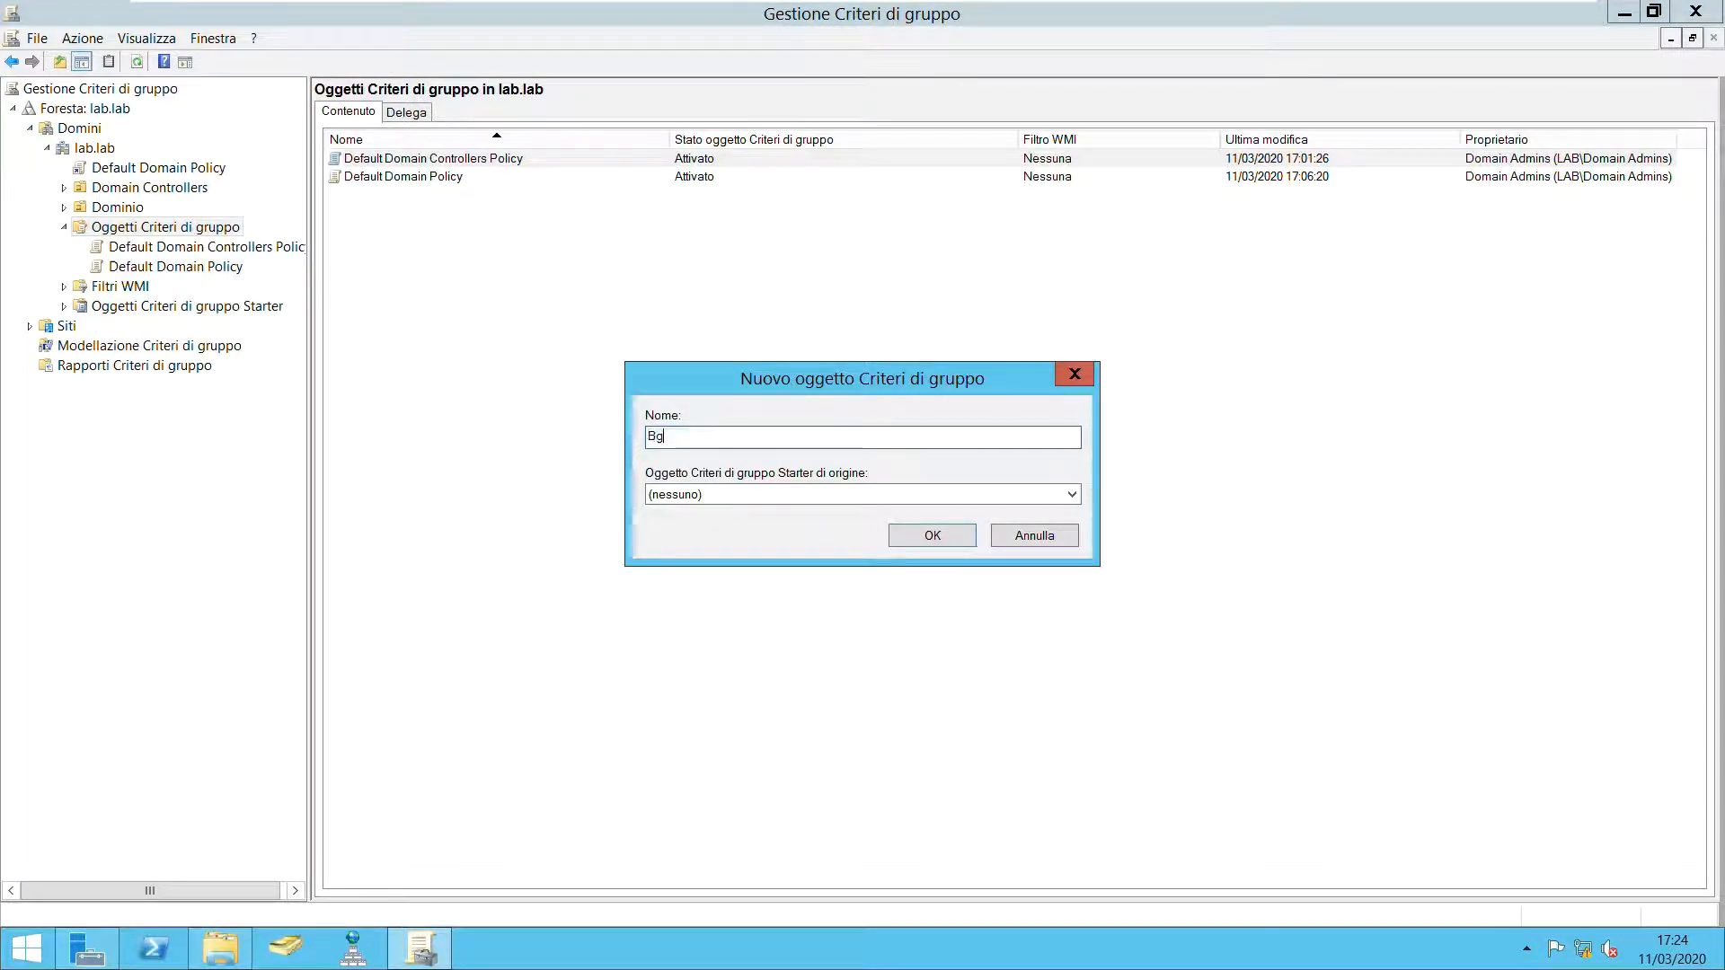
pyautogui.write('info')
pyautogui.click(933, 535)
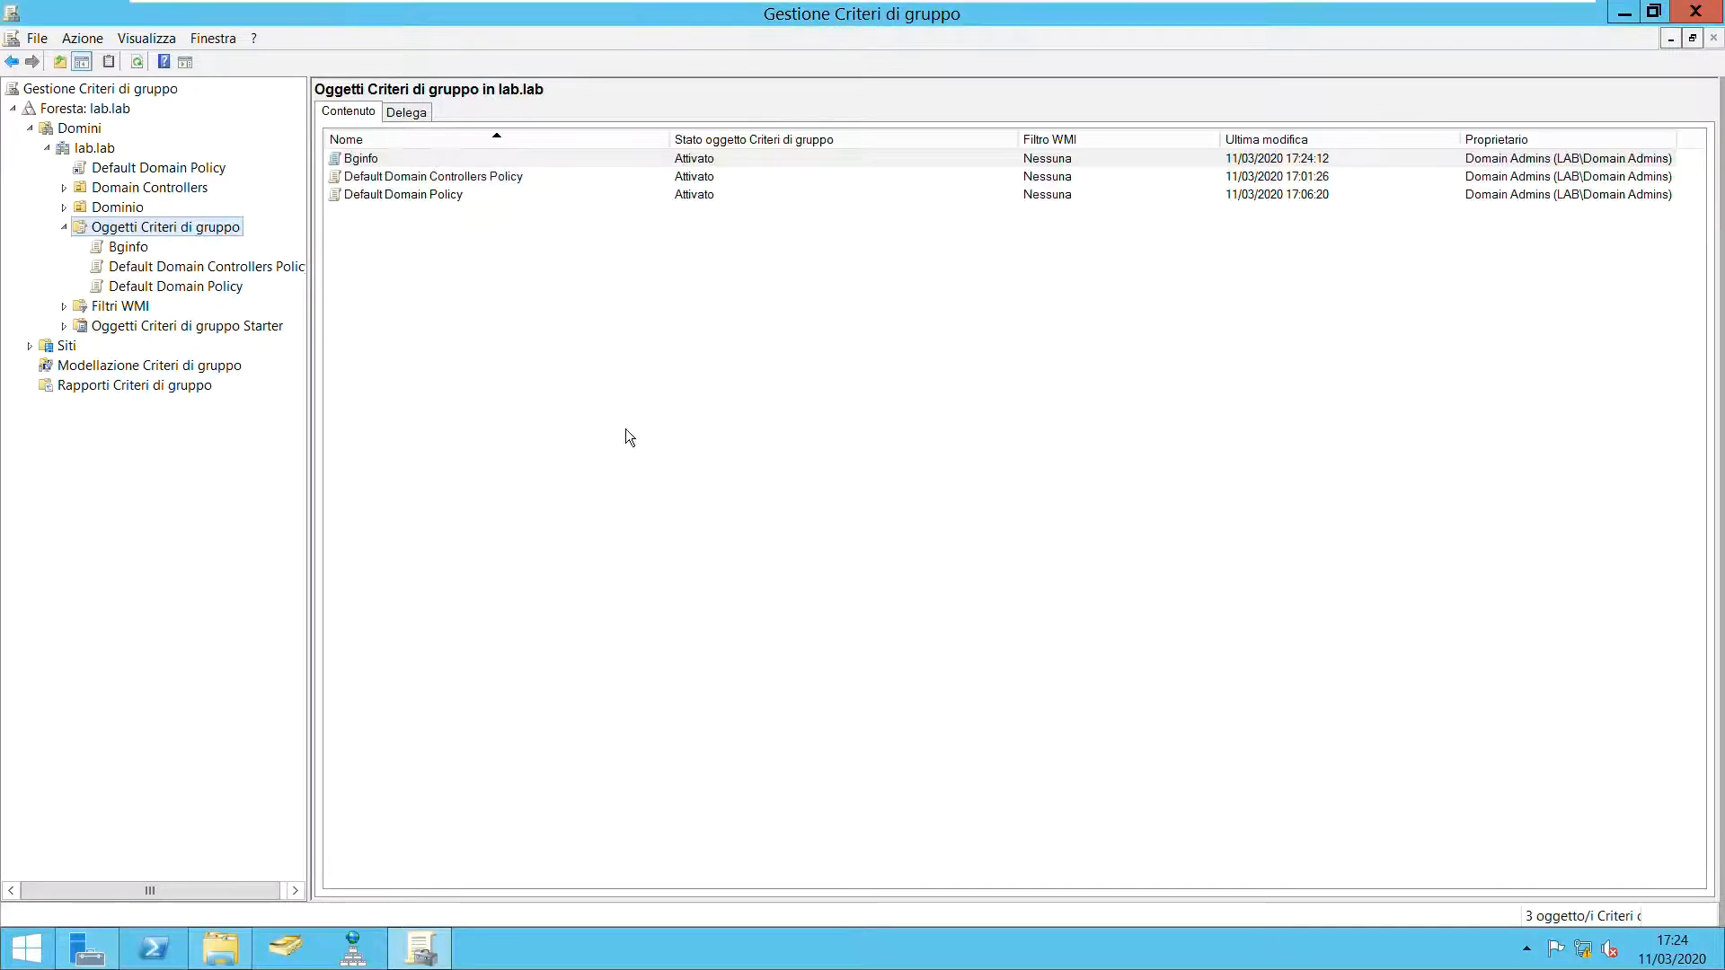
pyautogui.rightClick(375, 160)
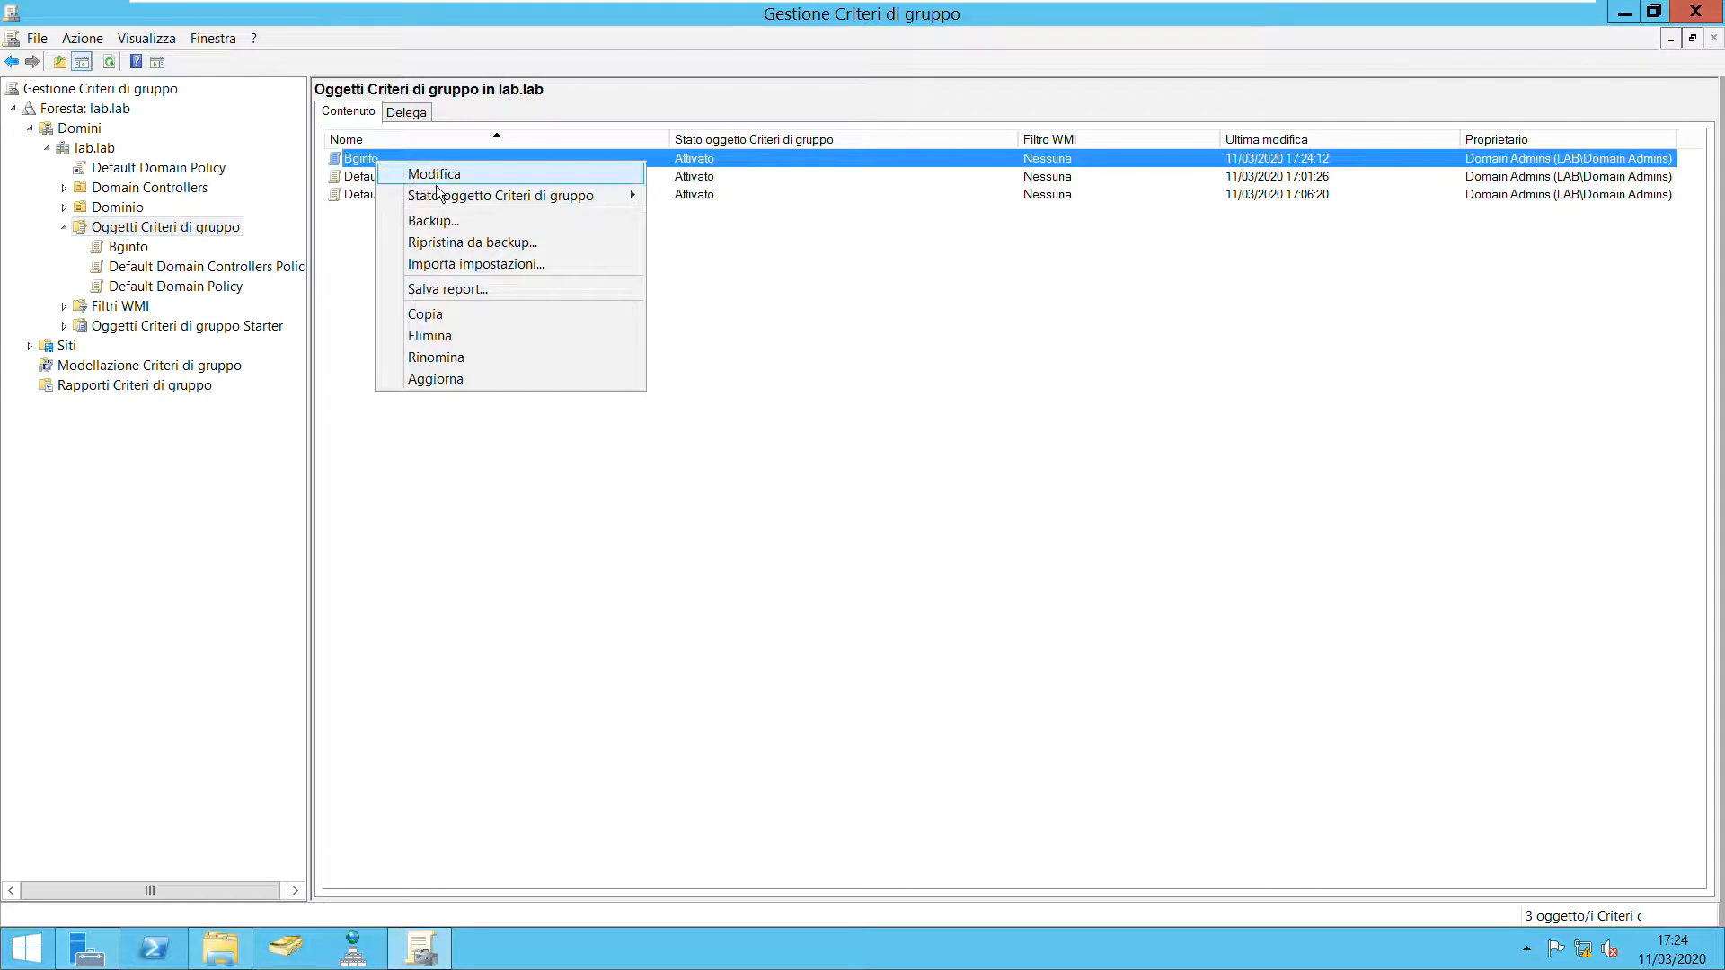
pyautogui.click(435, 178)
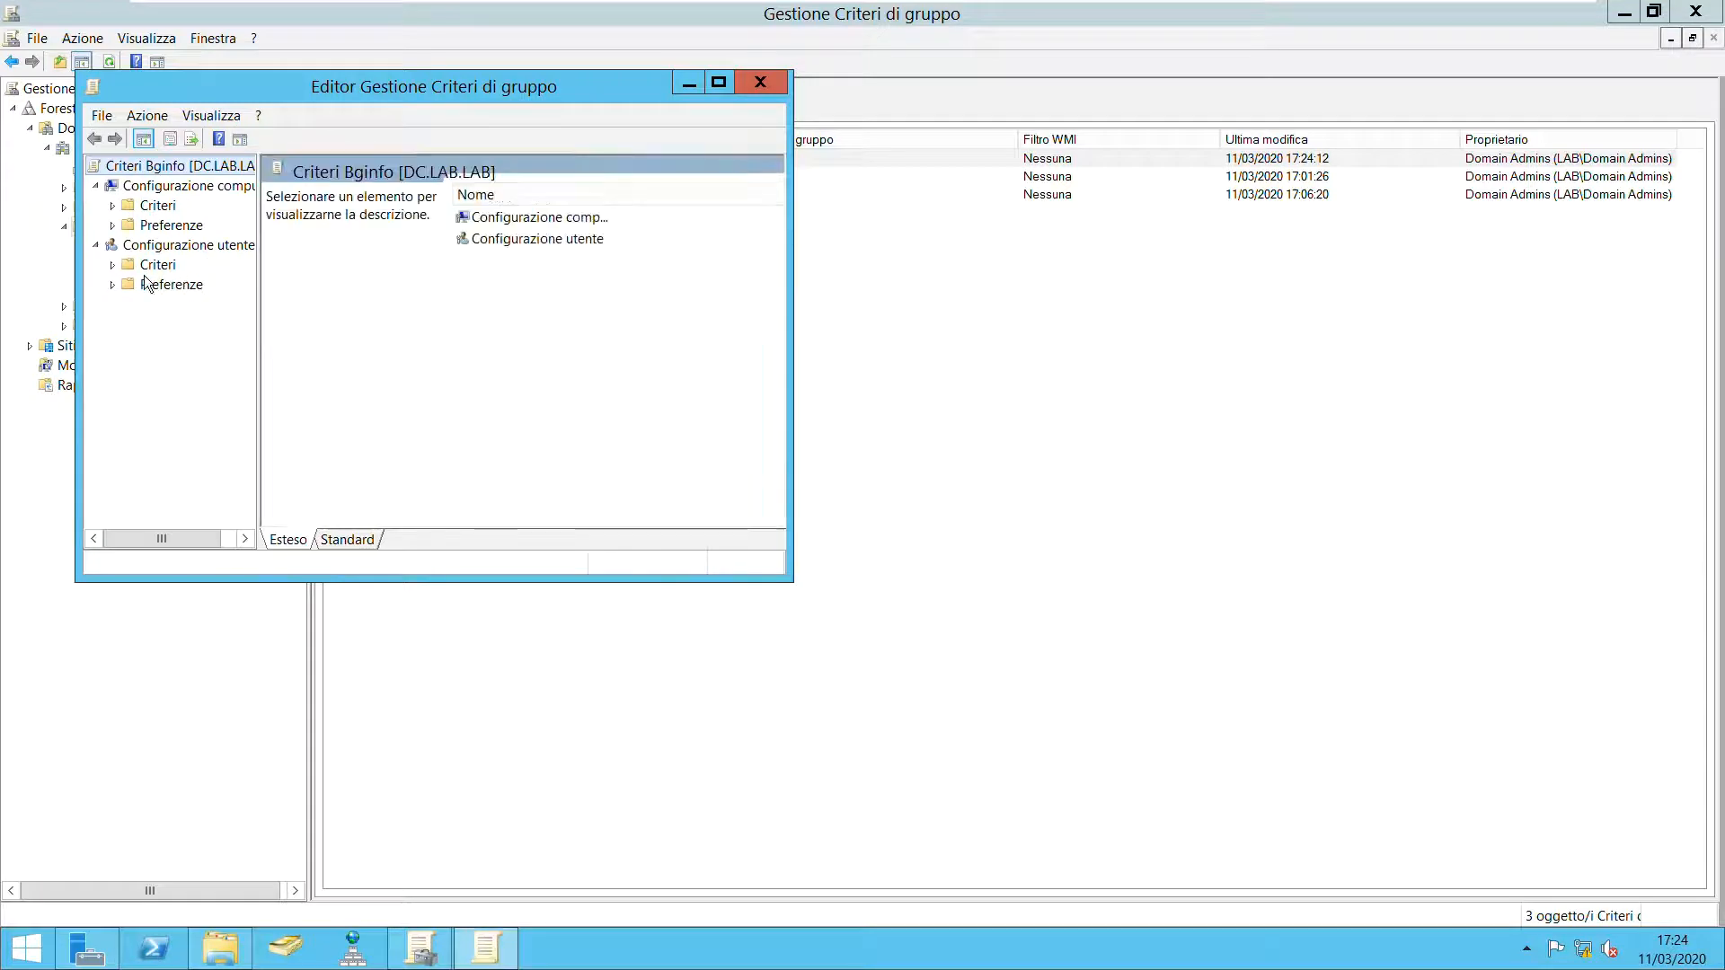
# Open Configurazione utente > Criteri > Impostazioni di Windows > Script, then the accesso properties.
pyautogui.click(112, 264)
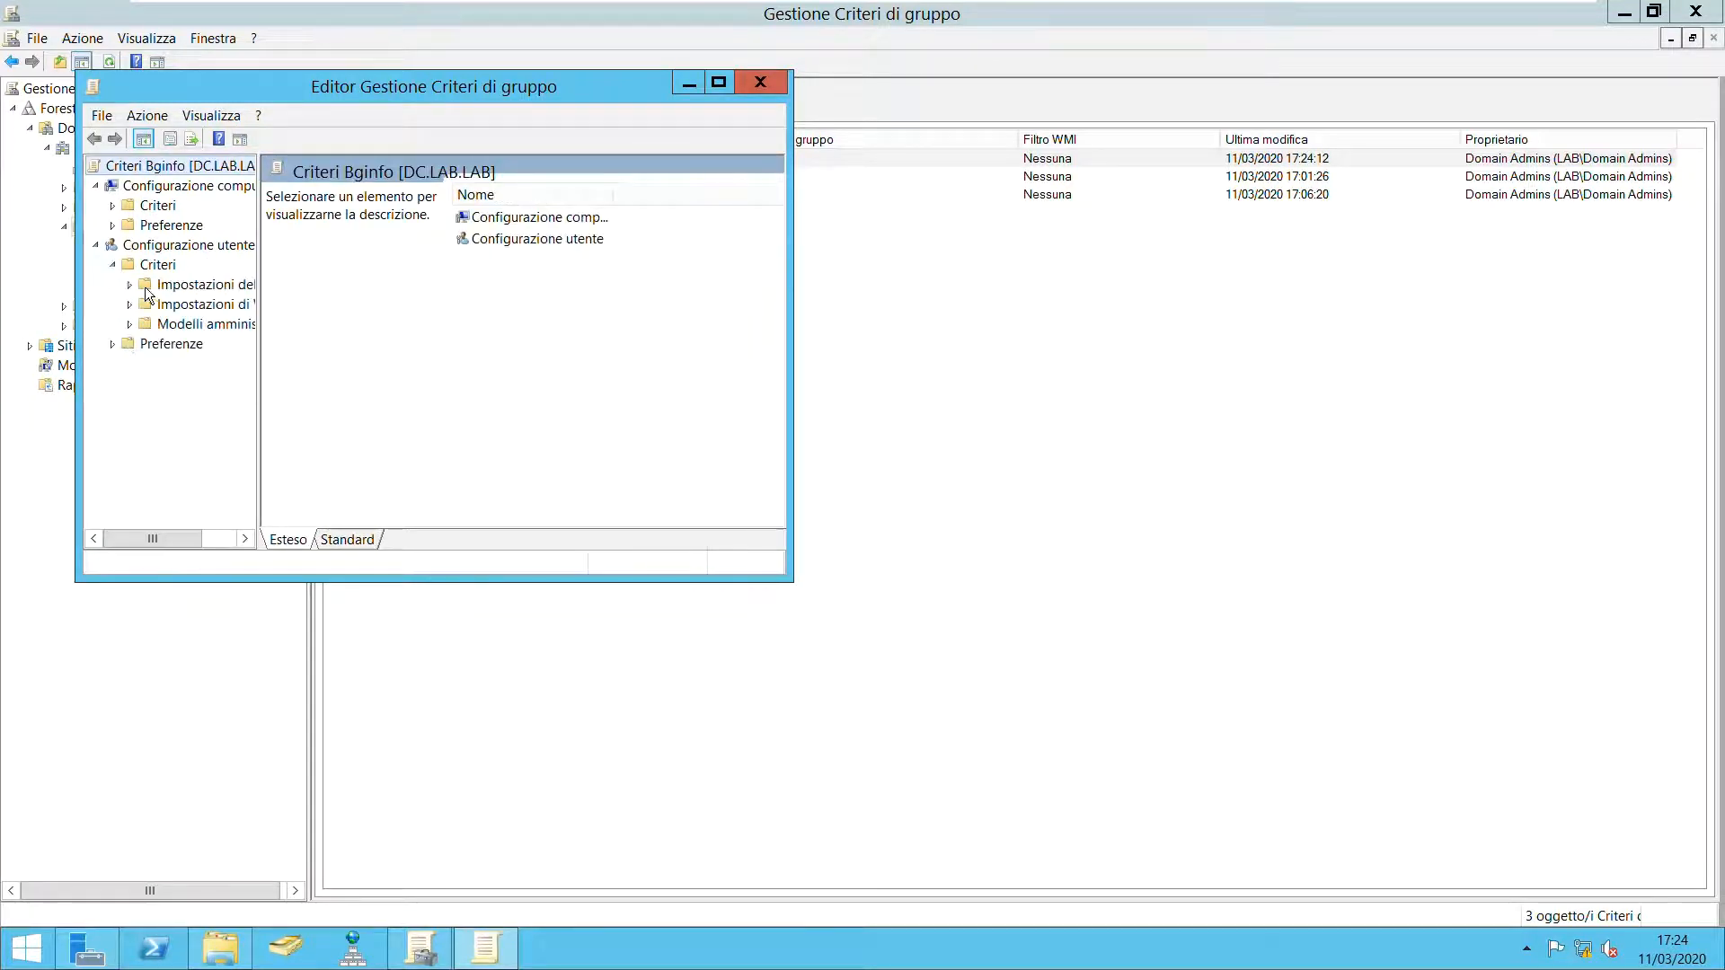
pyautogui.doubleClick(205, 309)
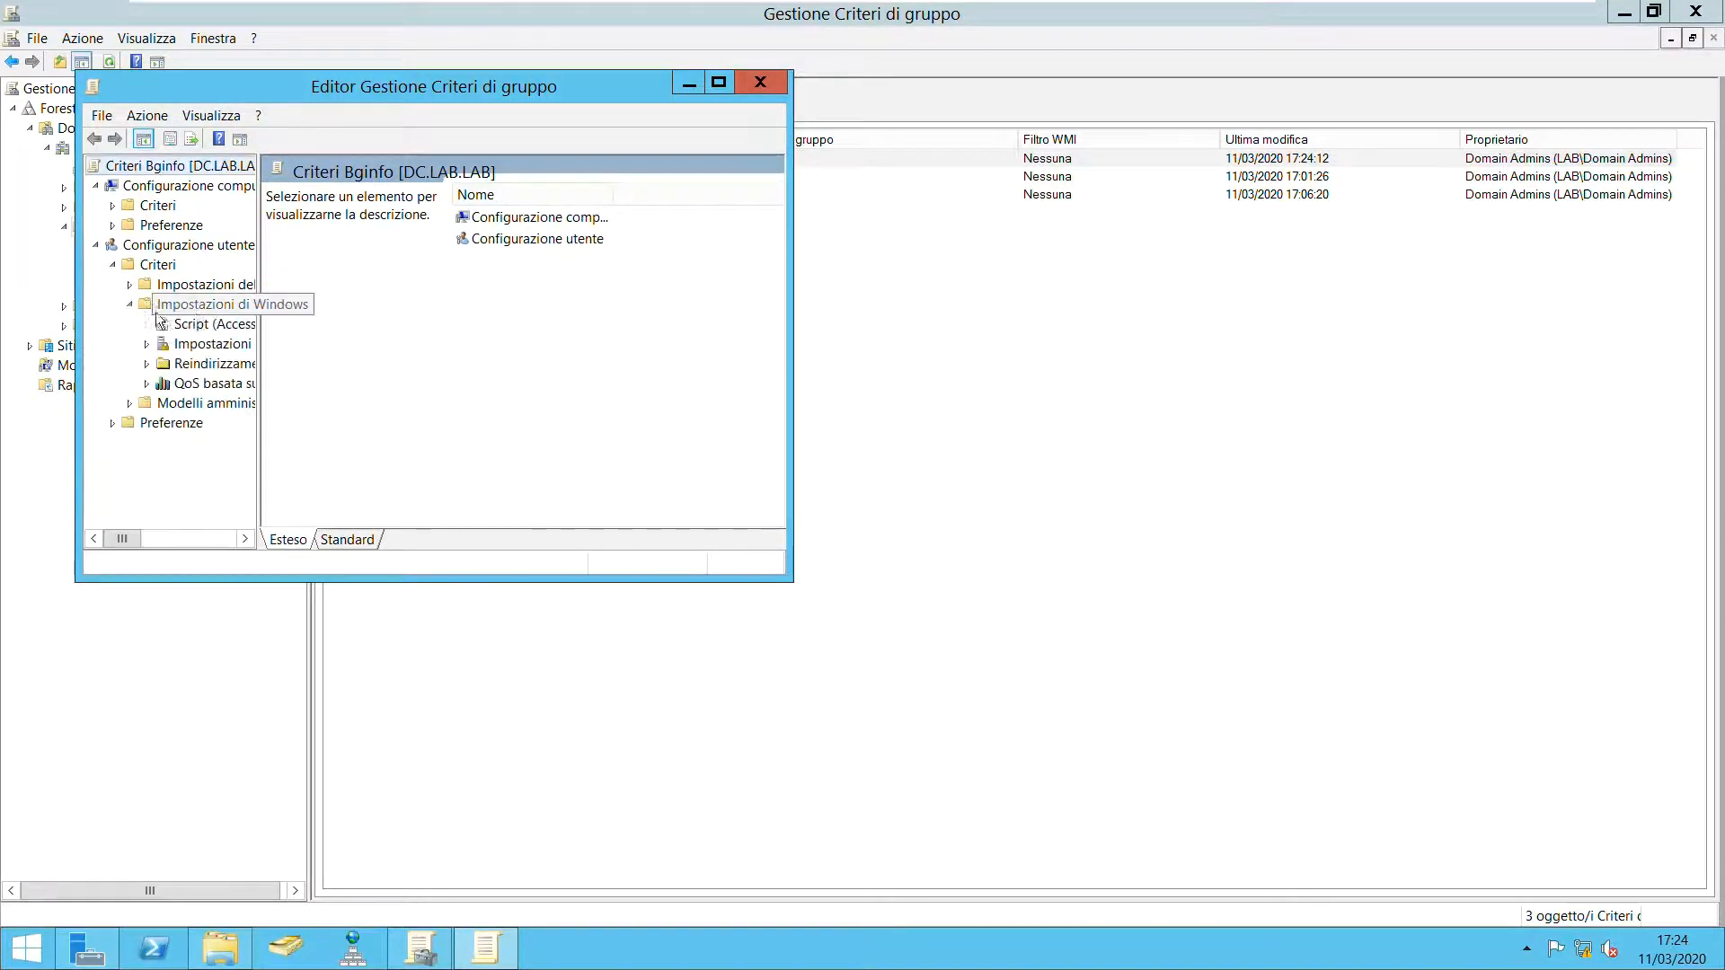
pyautogui.click(214, 325)
pyautogui.rightClick(518, 226)
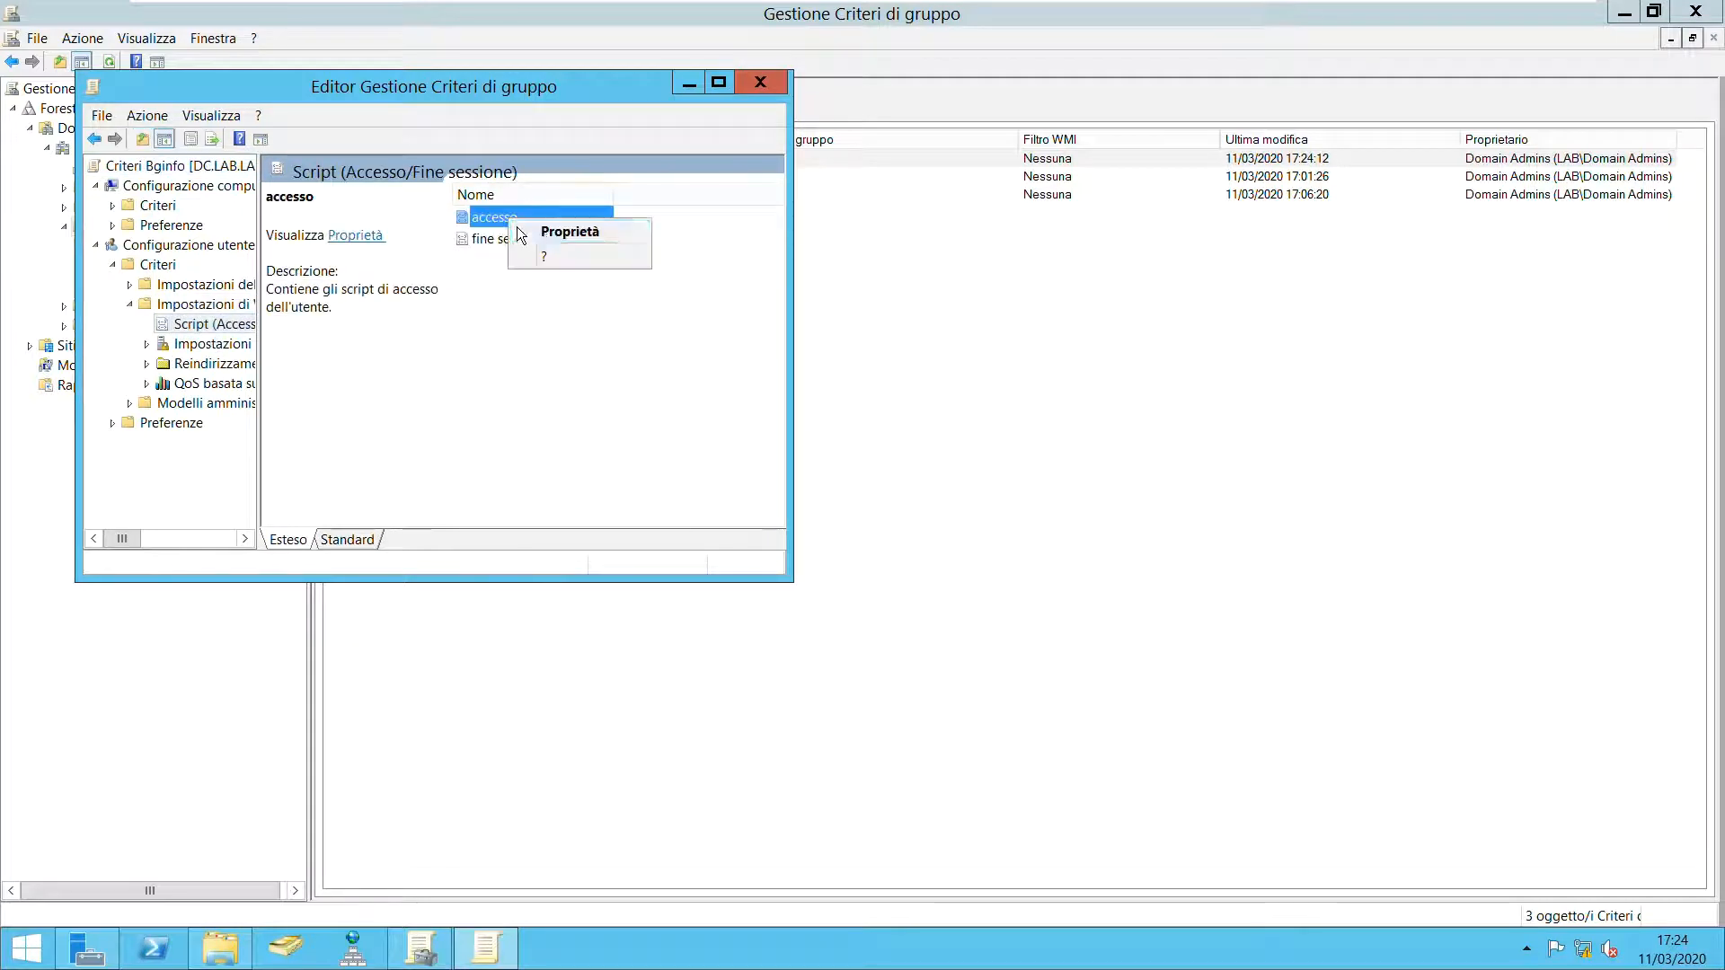
pyautogui.click(550, 233)
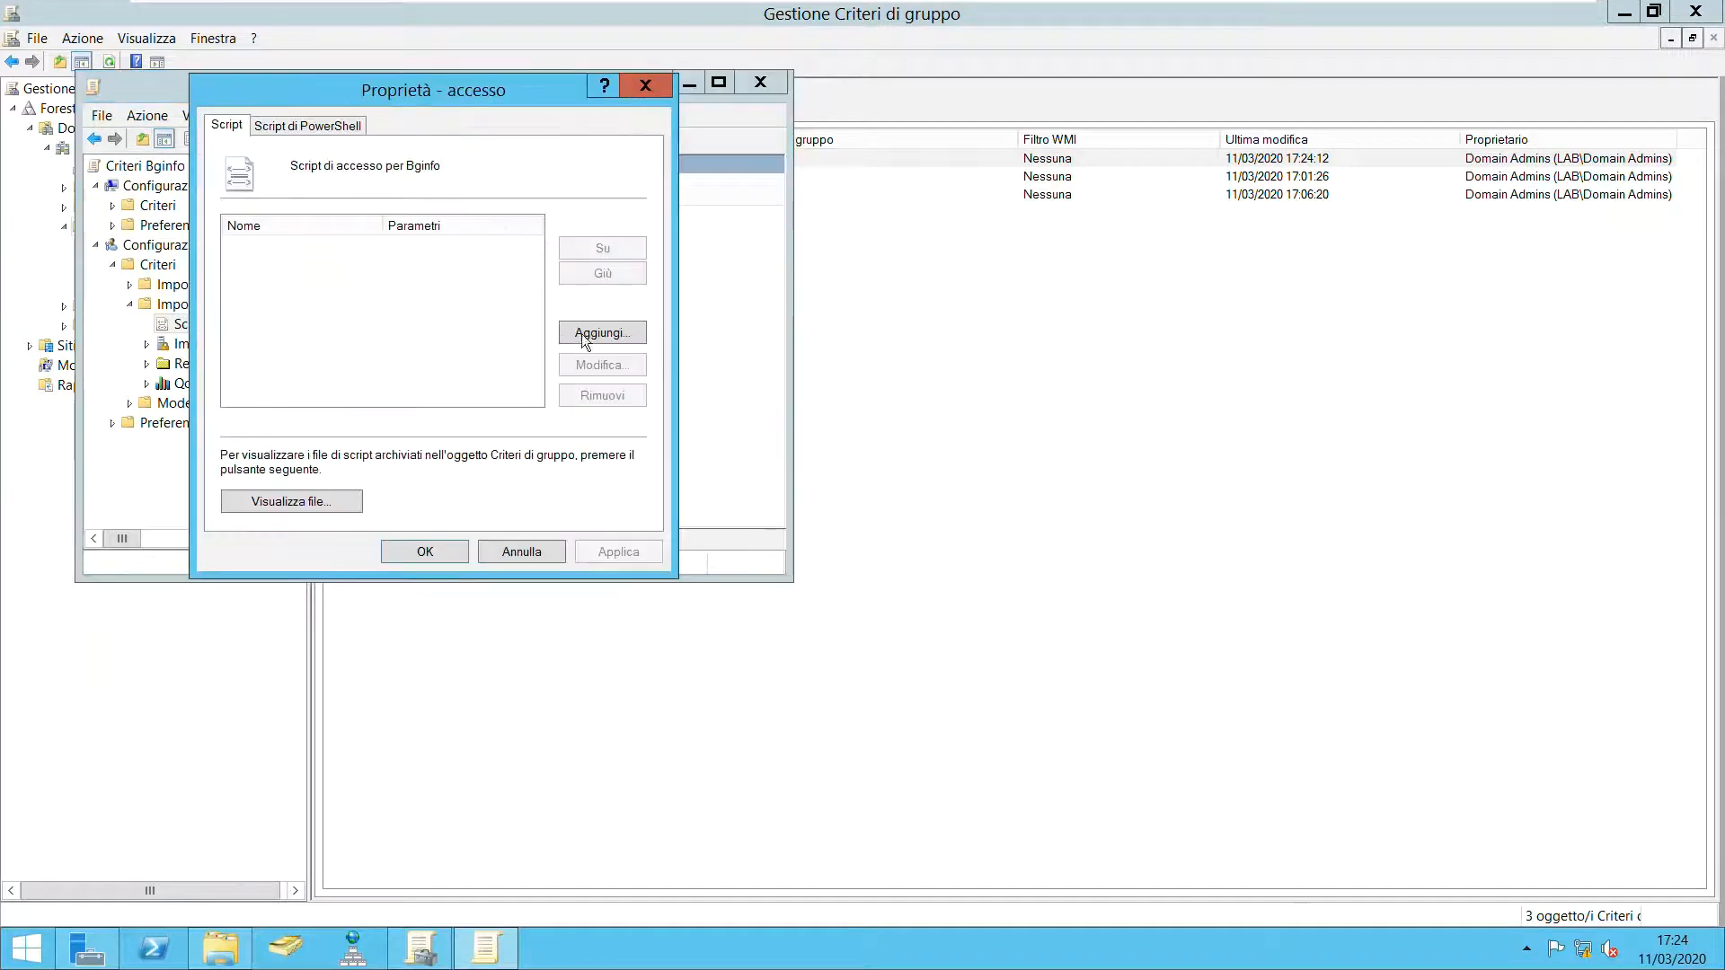
# Add bginfo.vbs from \\dc\SYSVOL\lab.lab\scripts as a logon script via Aggiungi > Sfoglia.
pyautogui.click(600, 333)
pyautogui.click(632, 260)
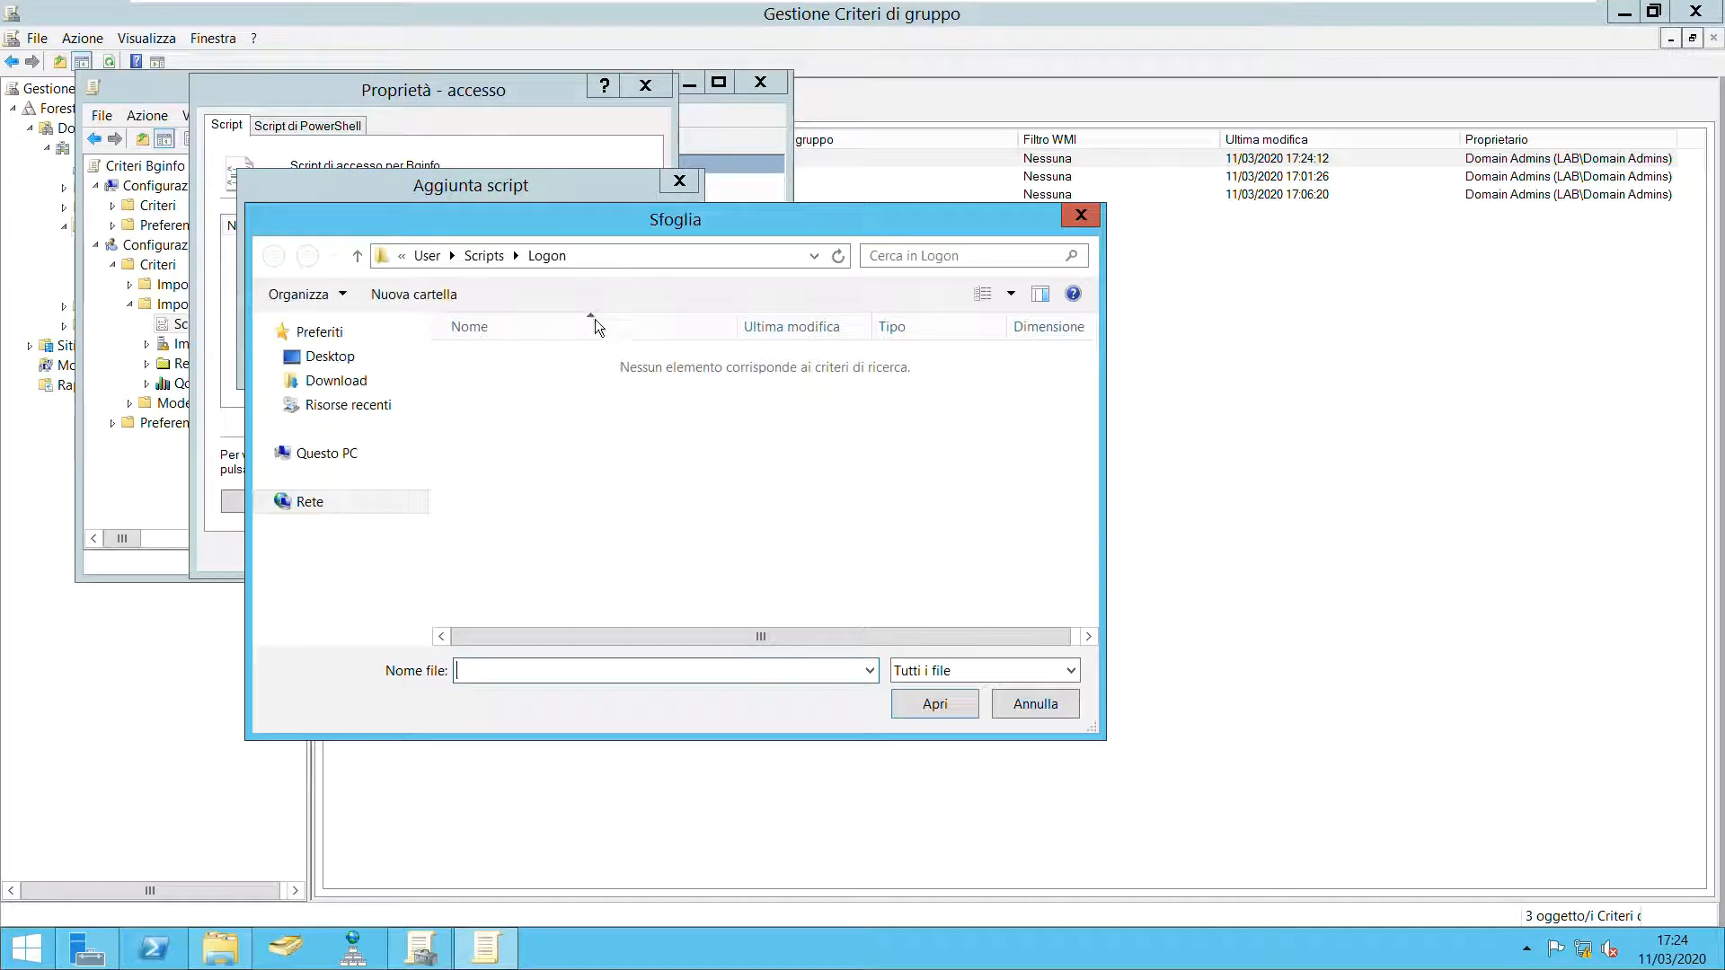
pyautogui.click(614, 257)
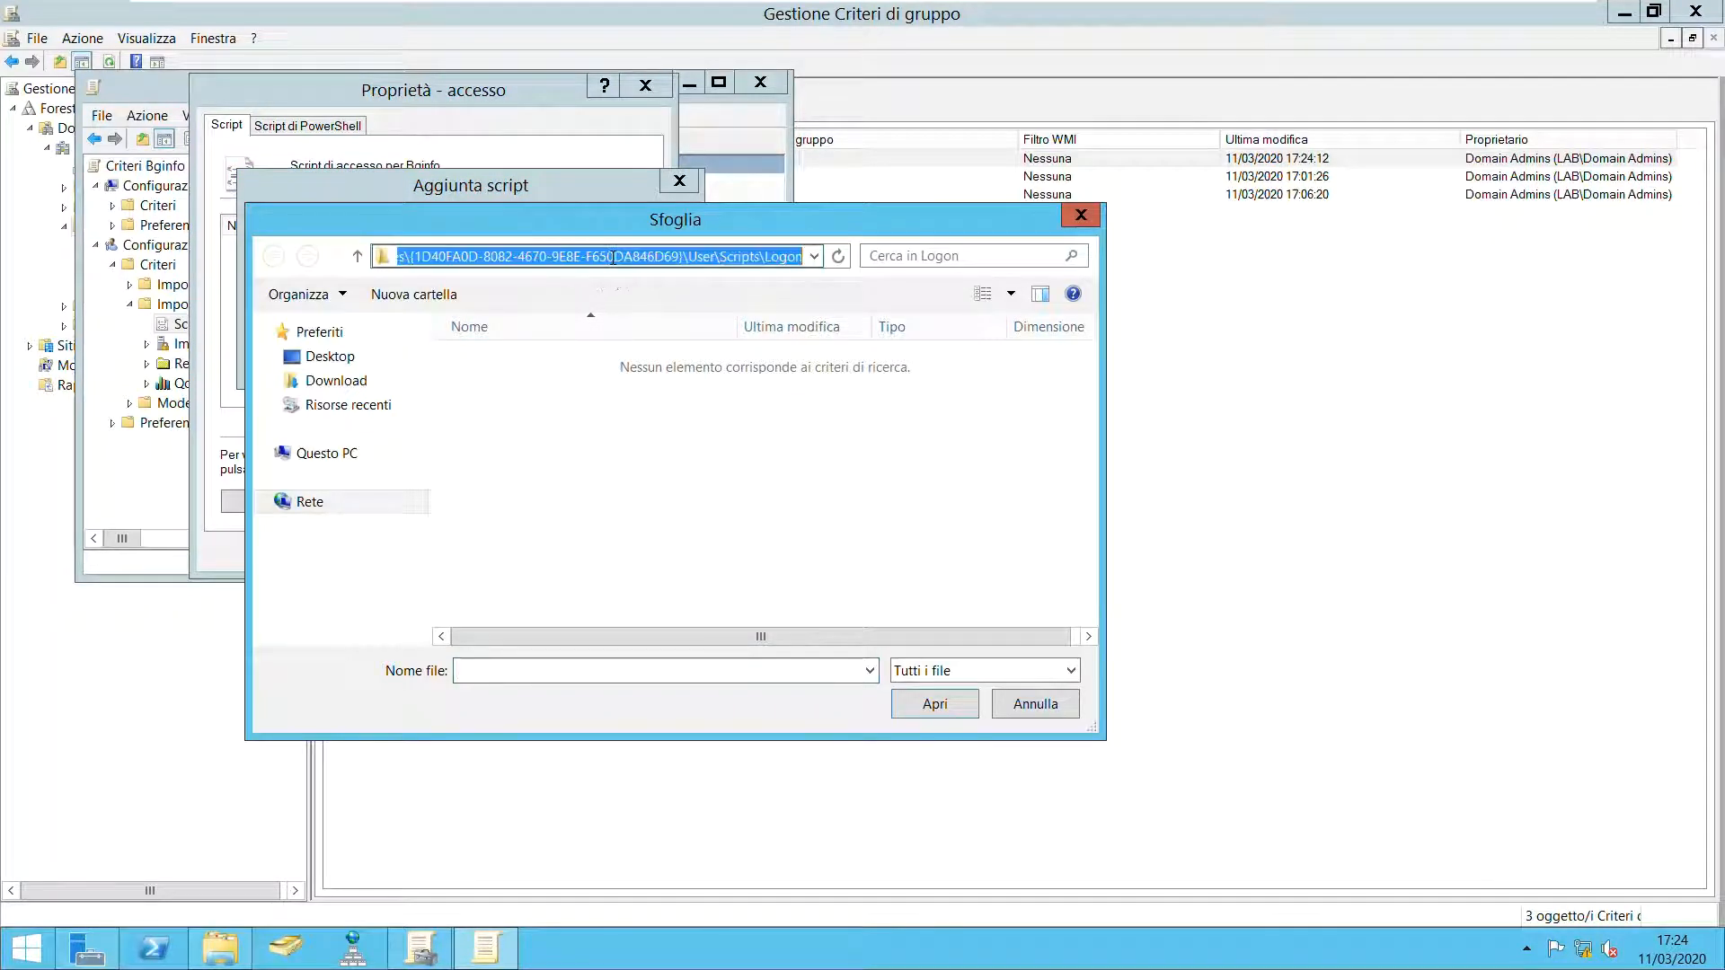
pyautogui.write('\\\\dc')
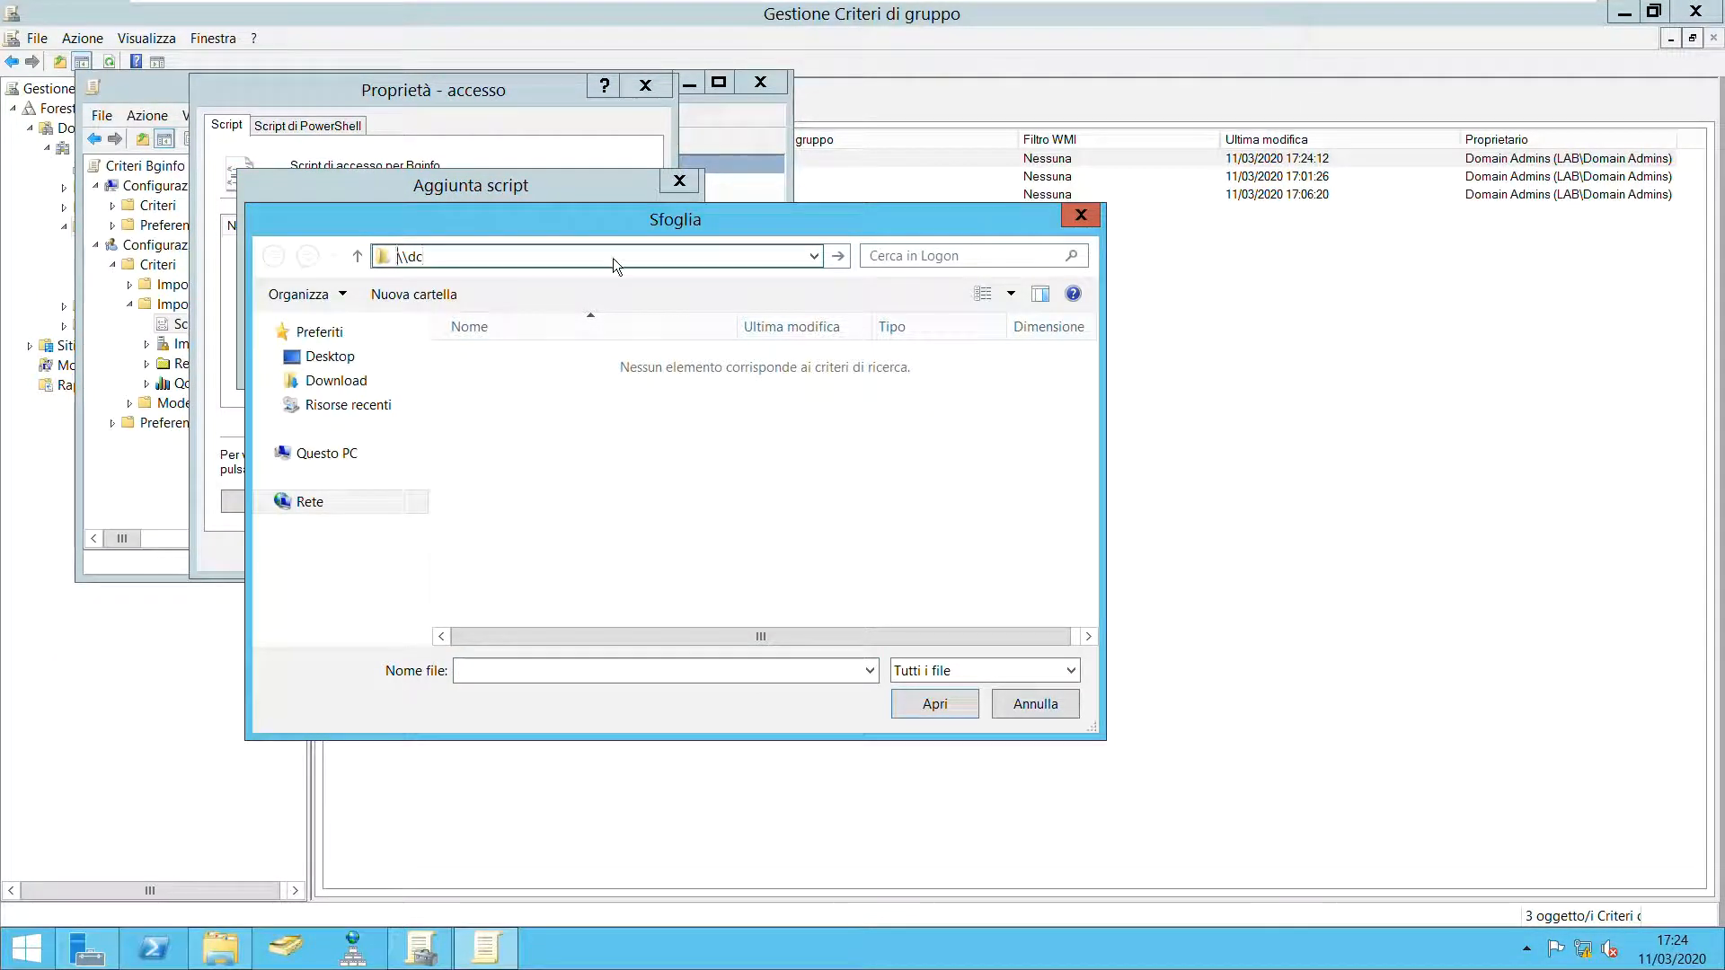
pyautogui.press('Return')
pyautogui.doubleClick(787, 359)
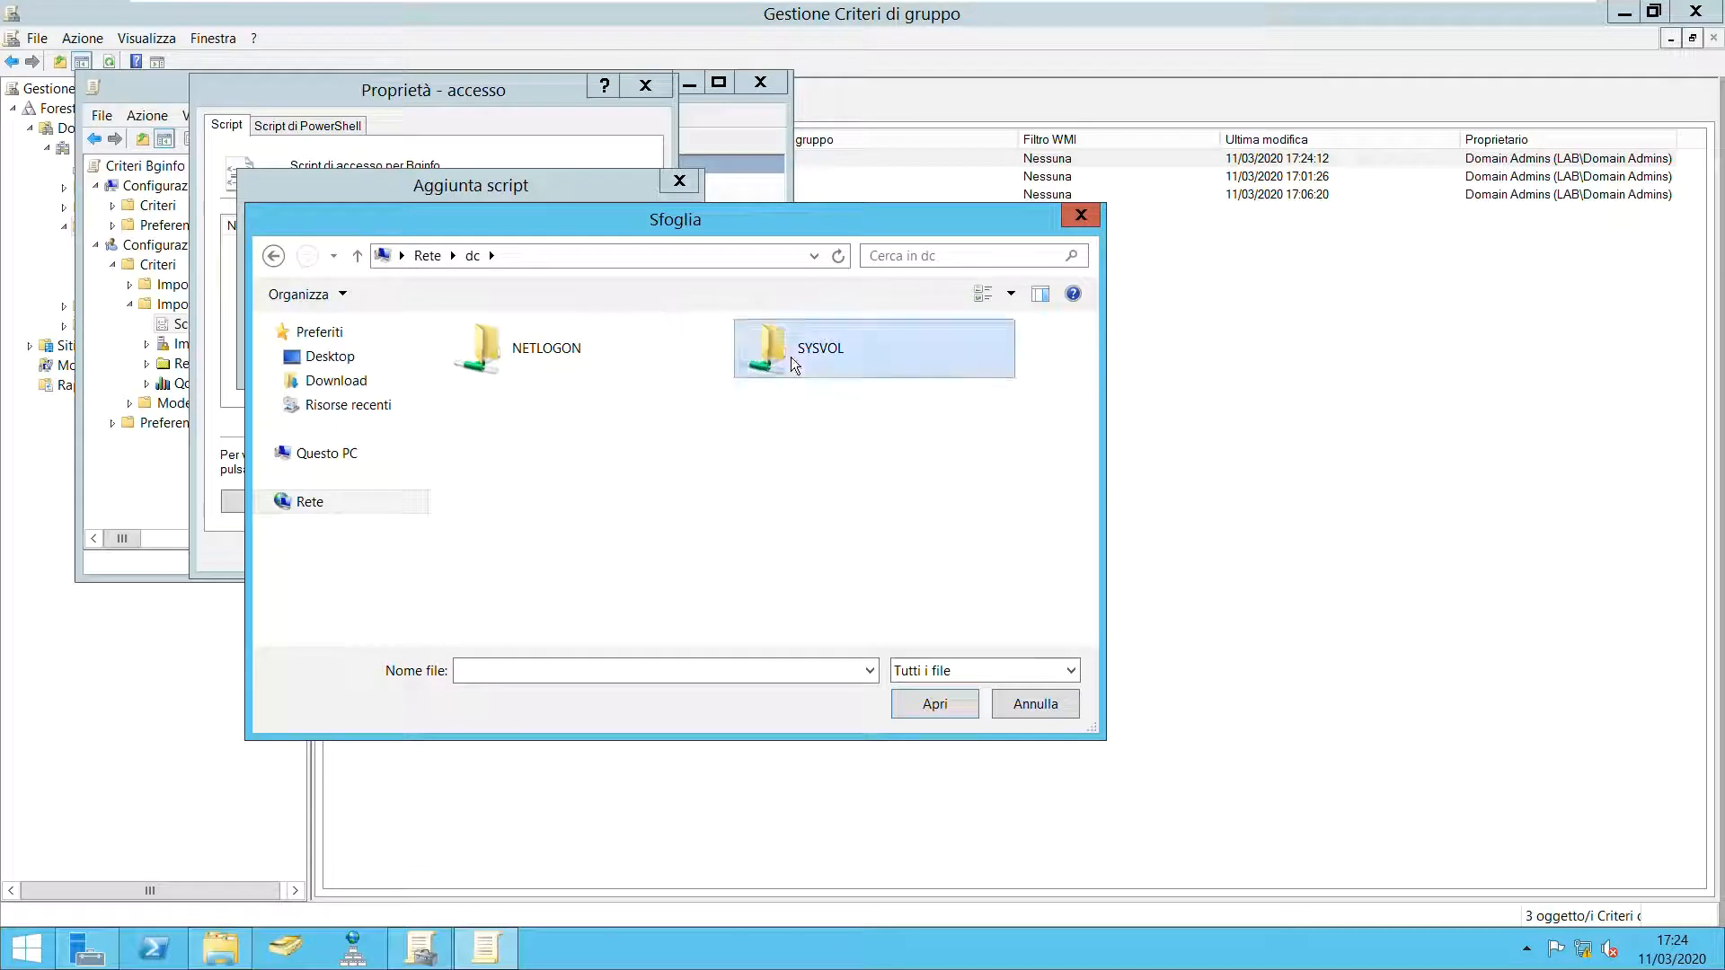
pyautogui.doubleClick(601, 371)
pyautogui.doubleClick(574, 387)
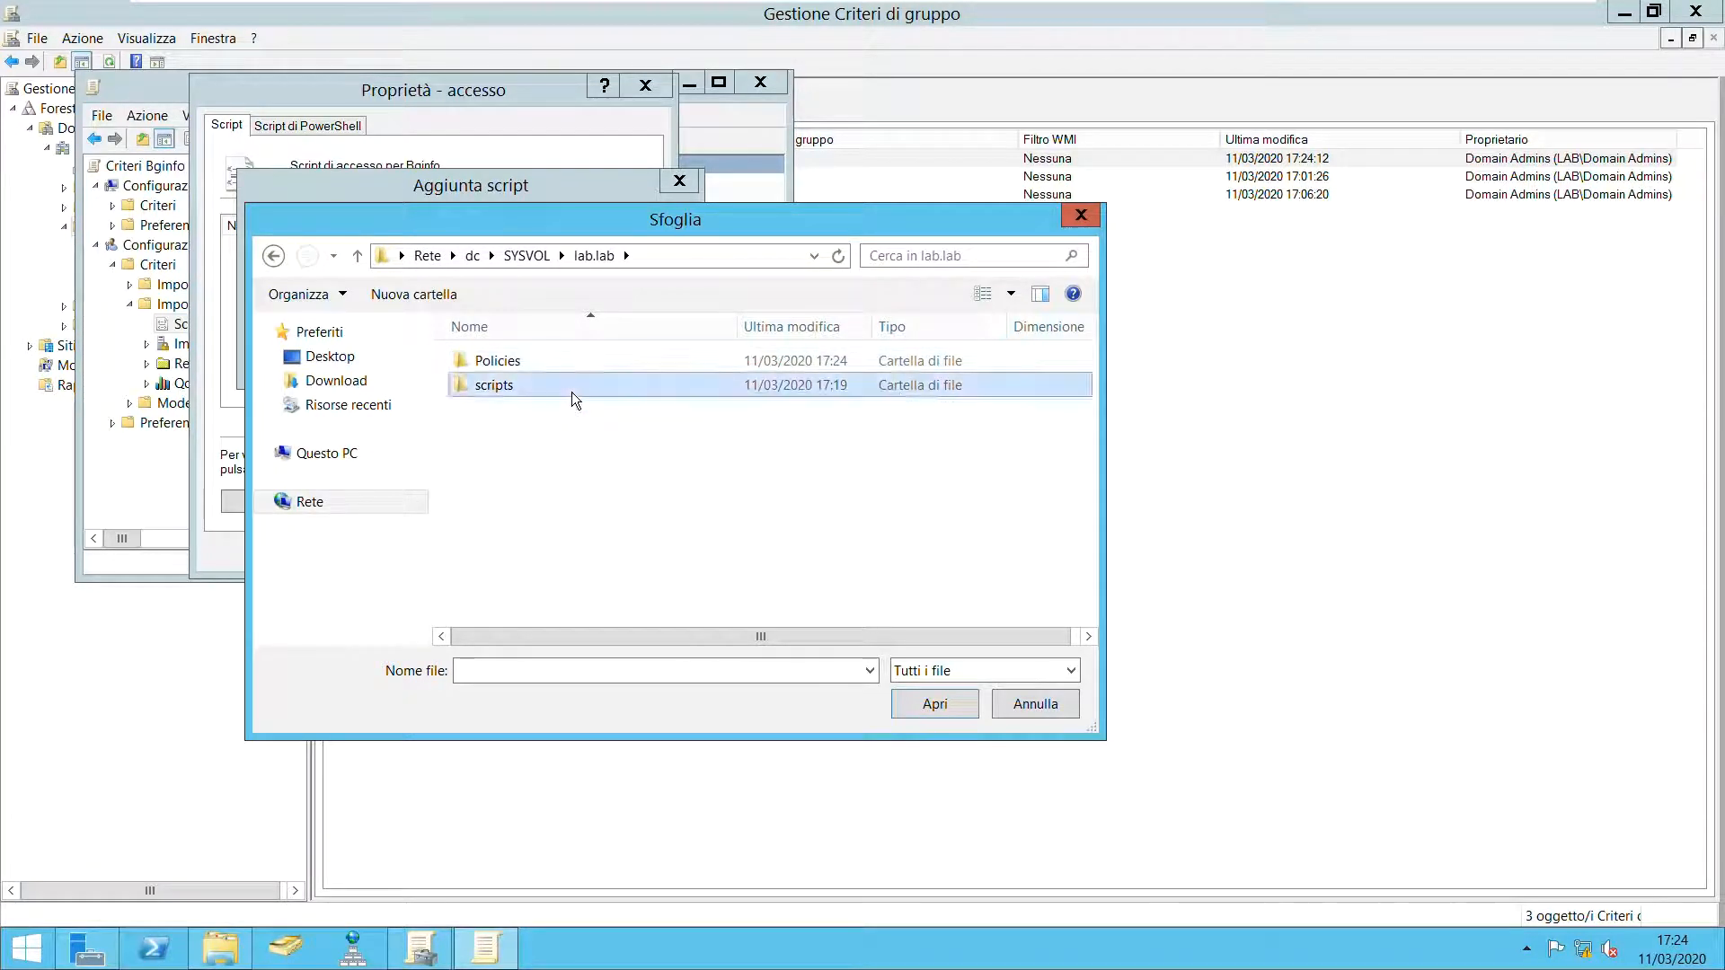
pyautogui.doubleClick(548, 418)
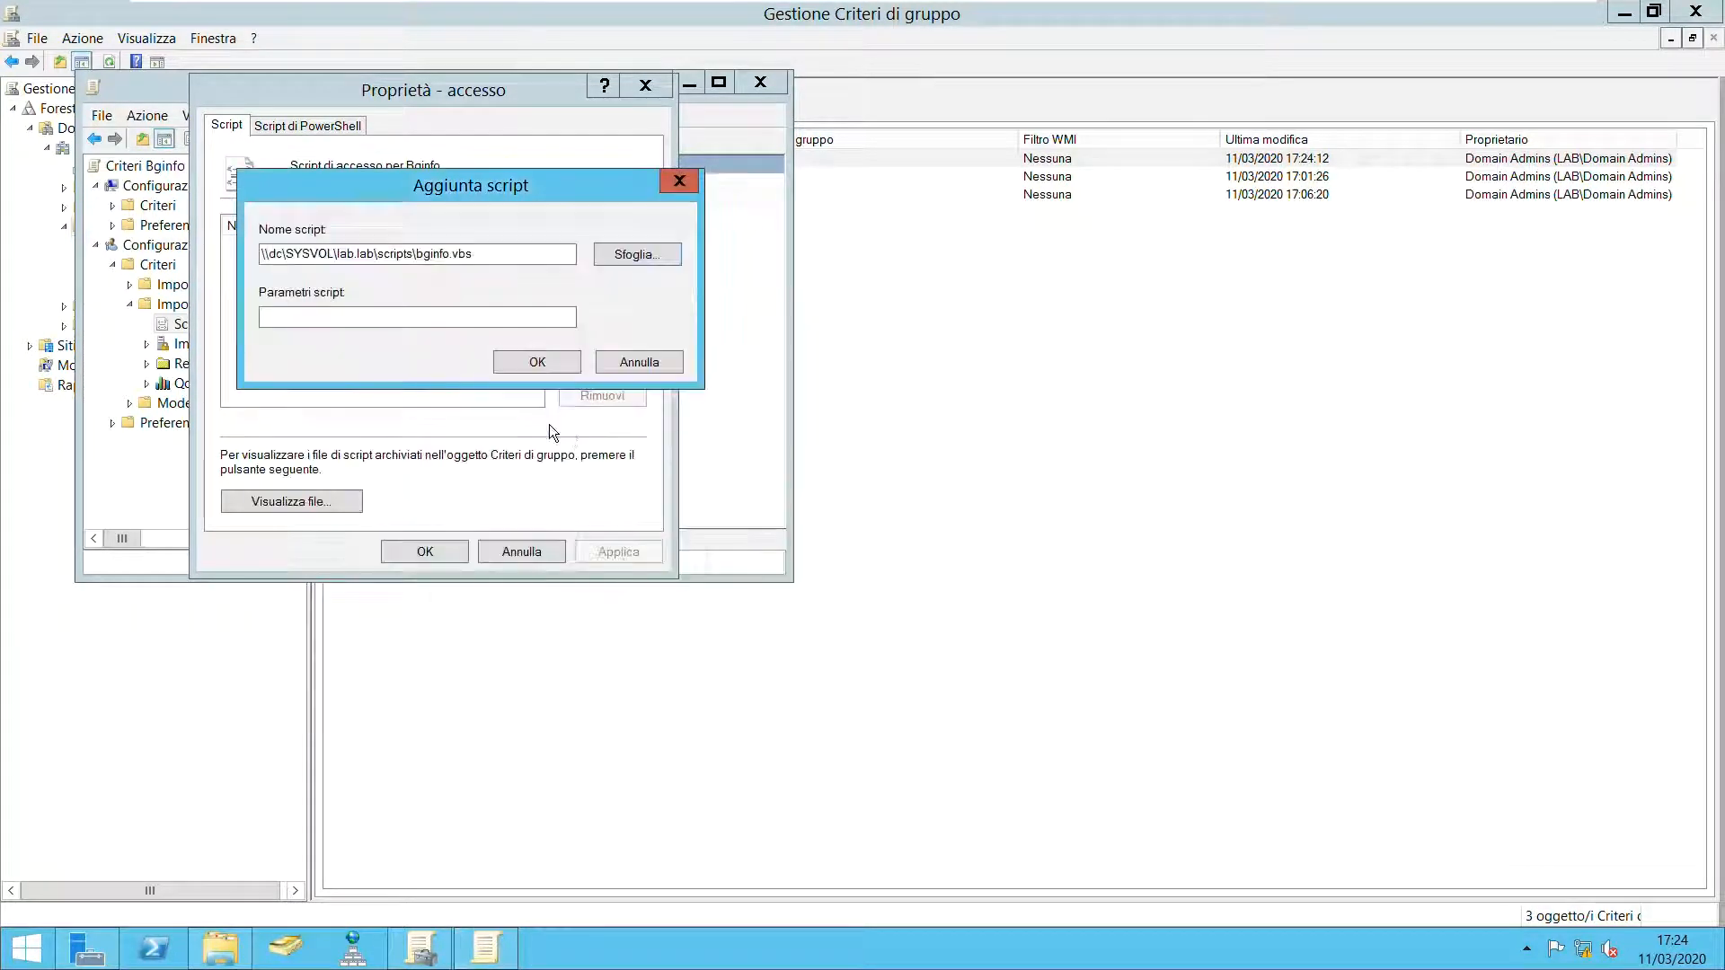
# Apply and save the logon script setting, then close the Group Policy editor.
pyautogui.click(547, 376)
pyautogui.click(593, 551)
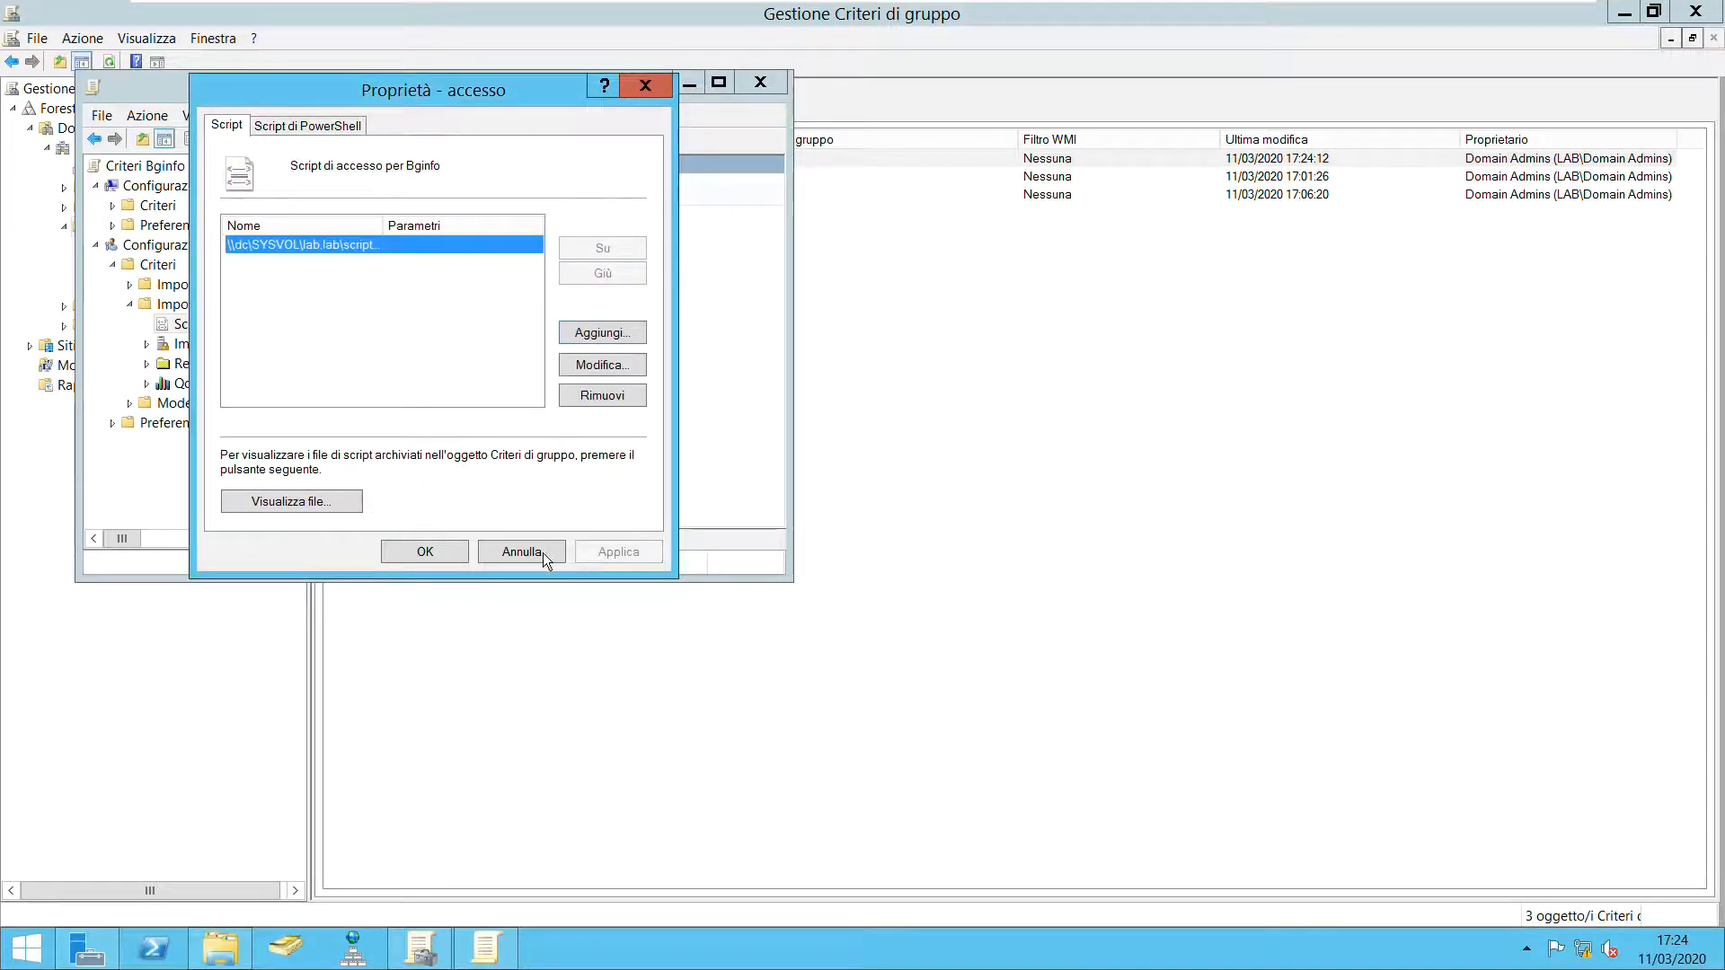
pyautogui.click(436, 562)
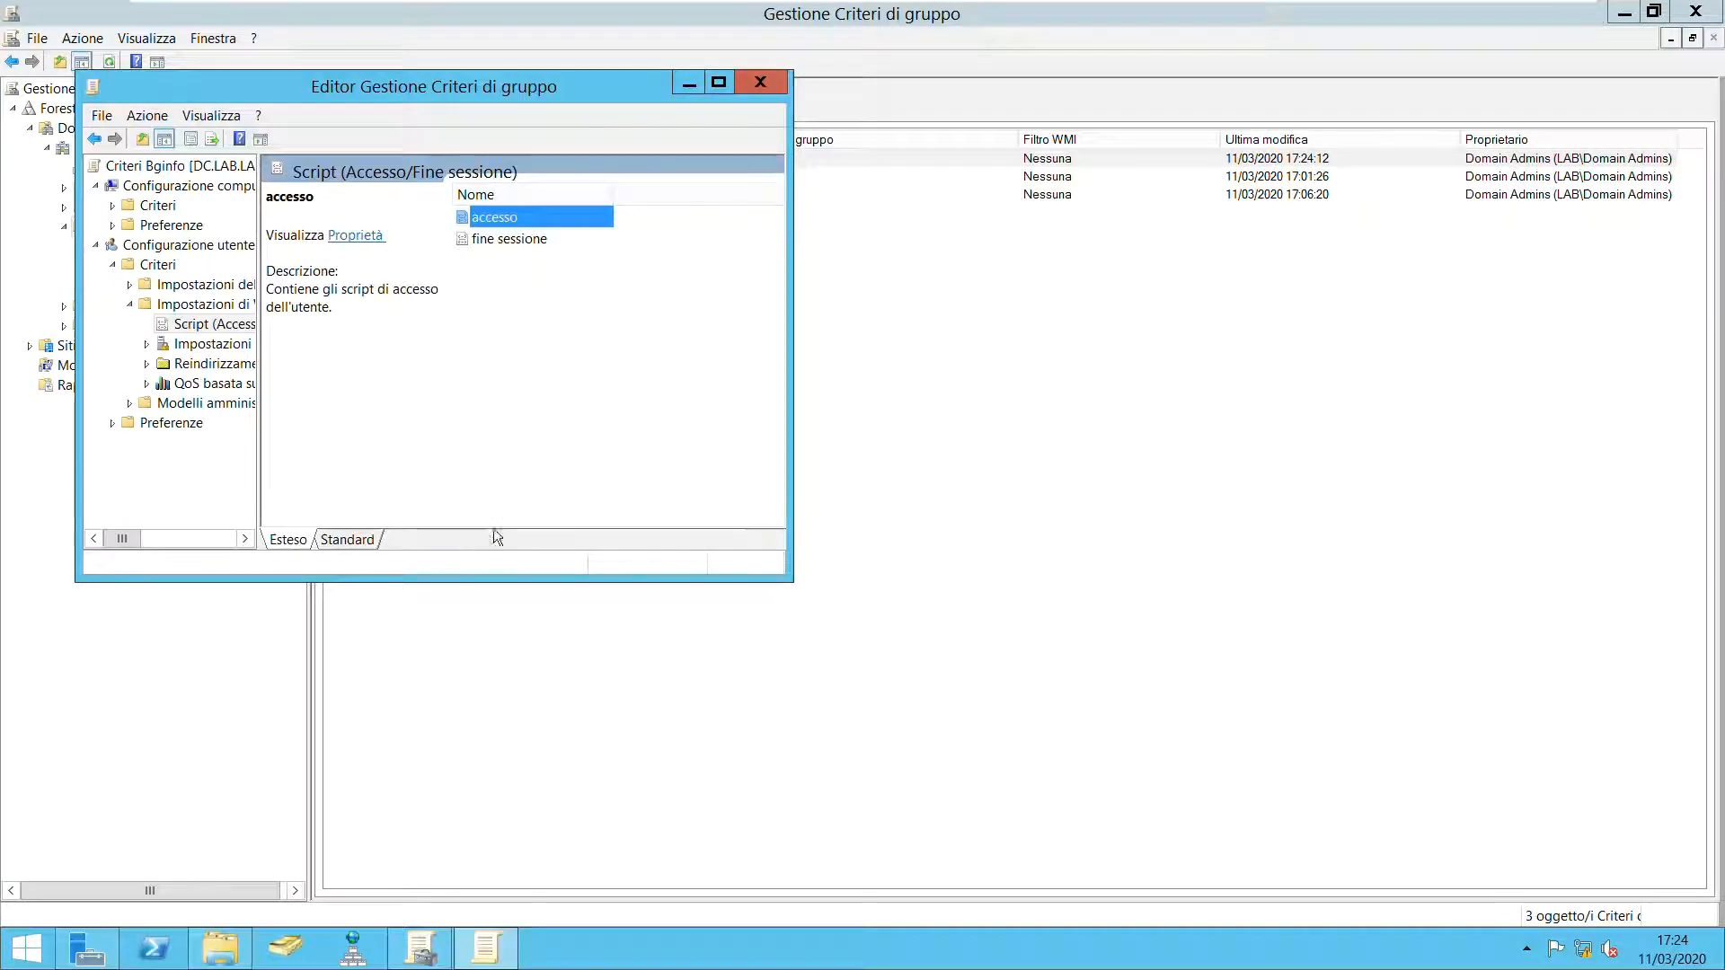
pyautogui.click(761, 85)
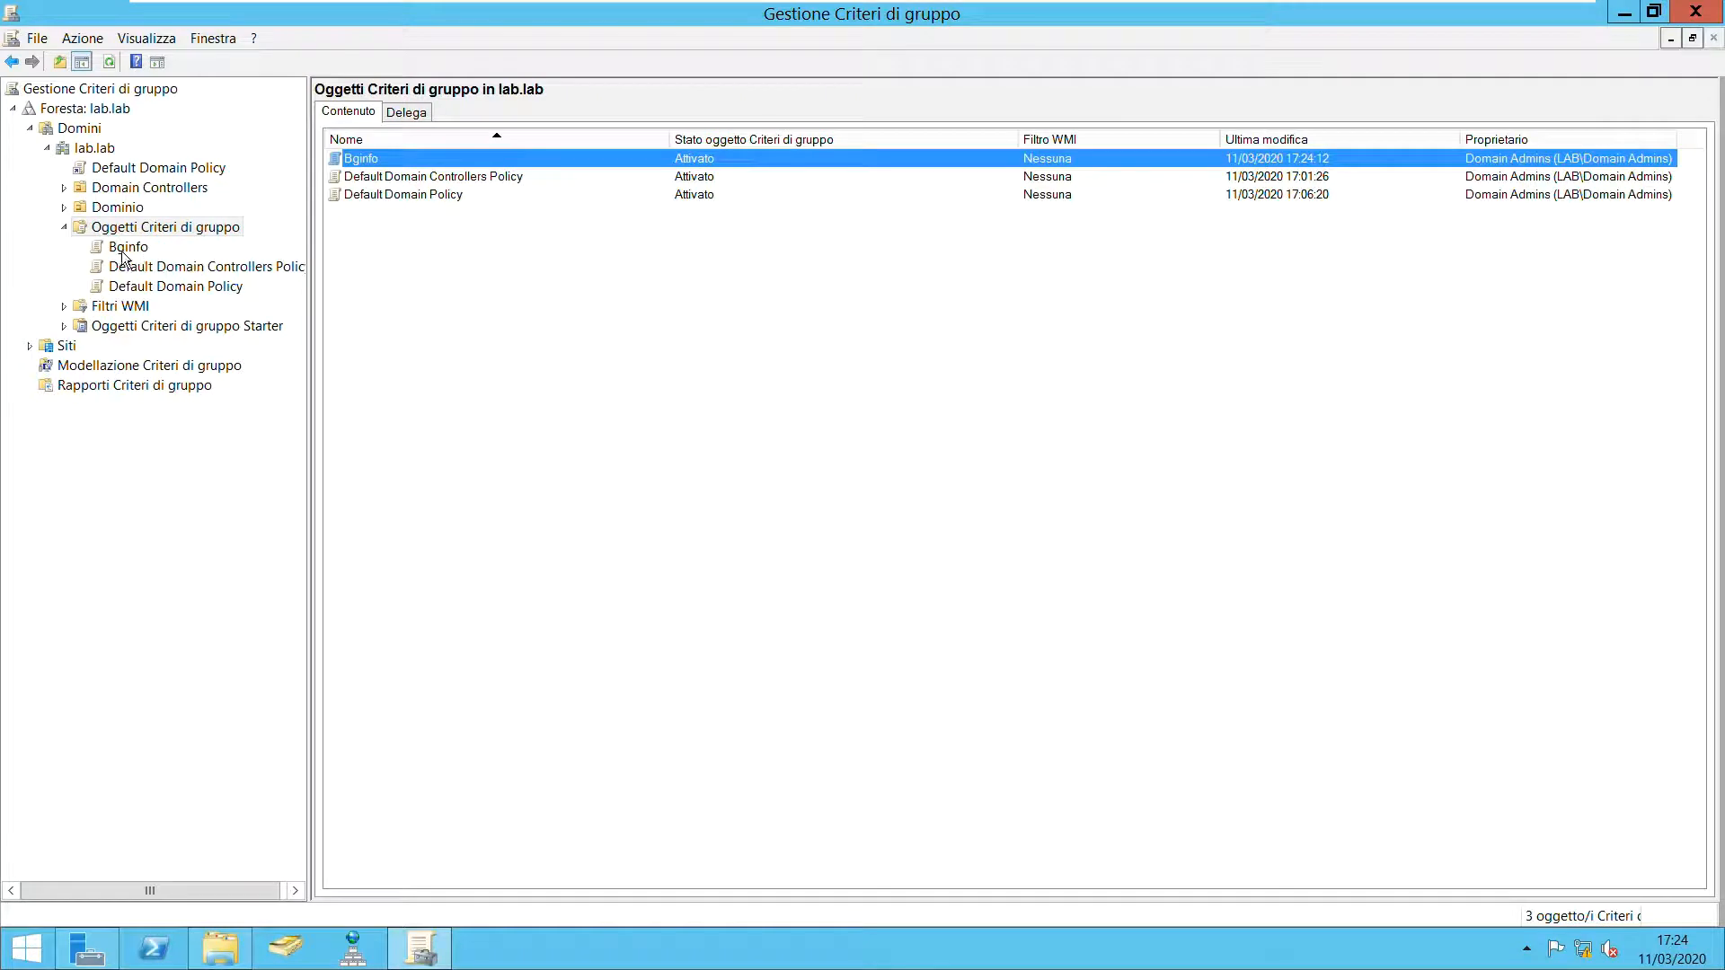
# Link the existing Bginfo GPO to the Utenti OU under Dominio.
pyautogui.click(67, 208)
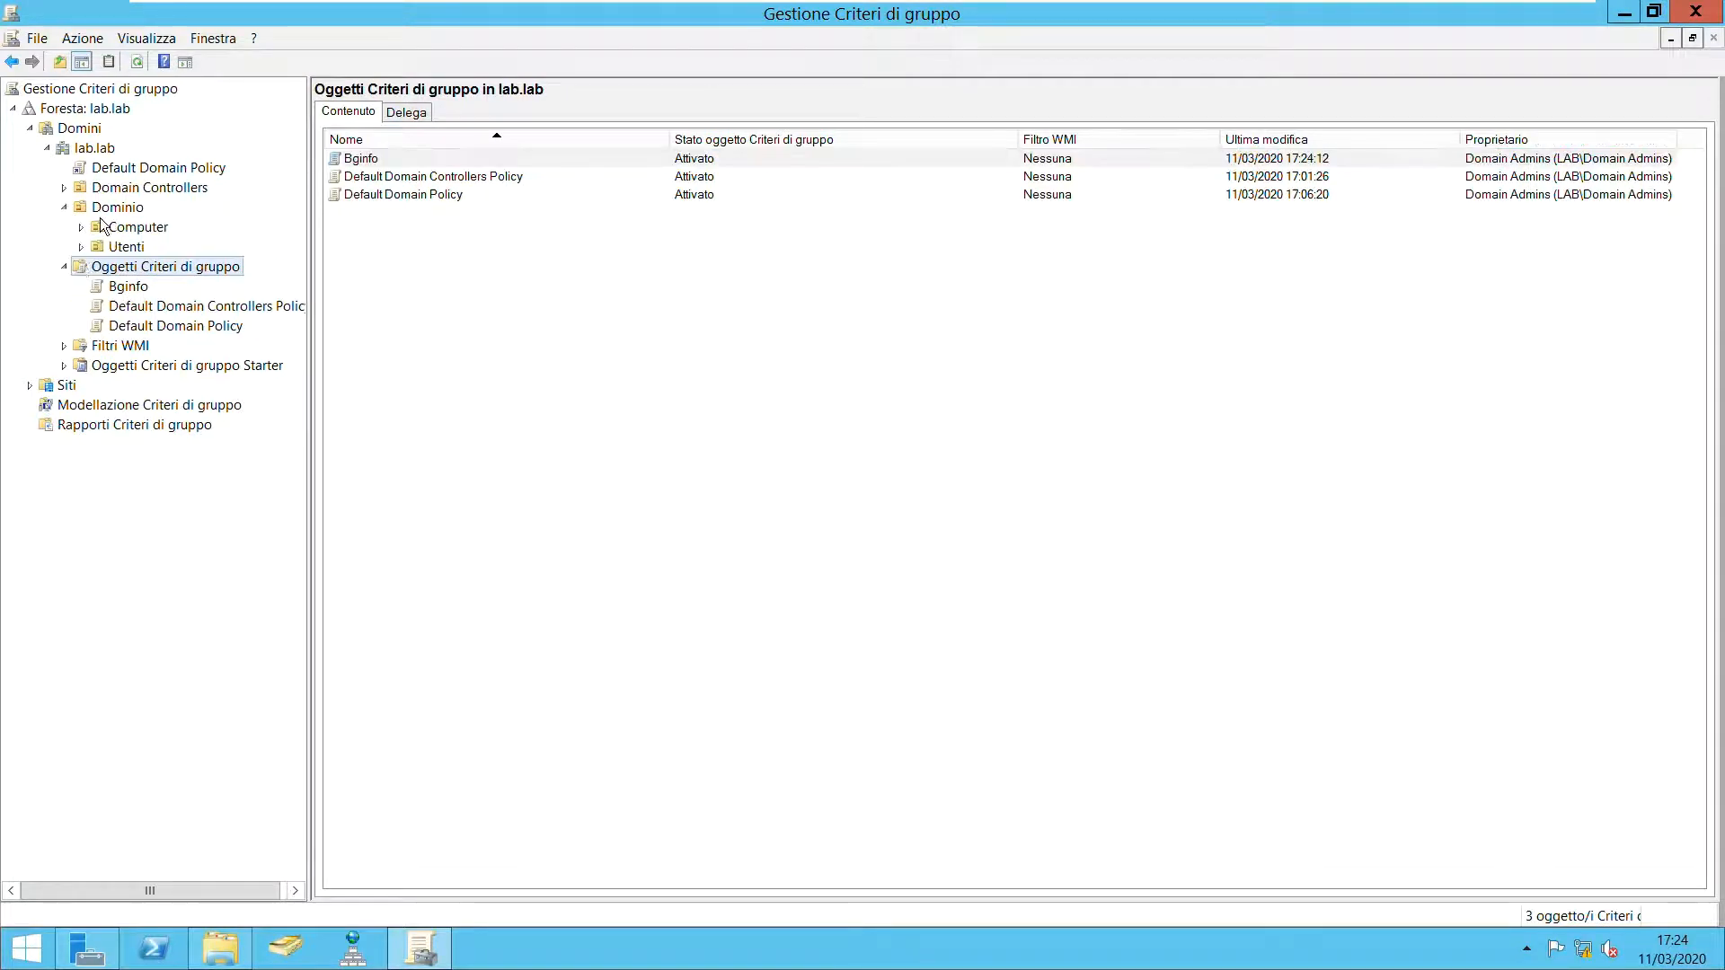
pyautogui.click(95, 248)
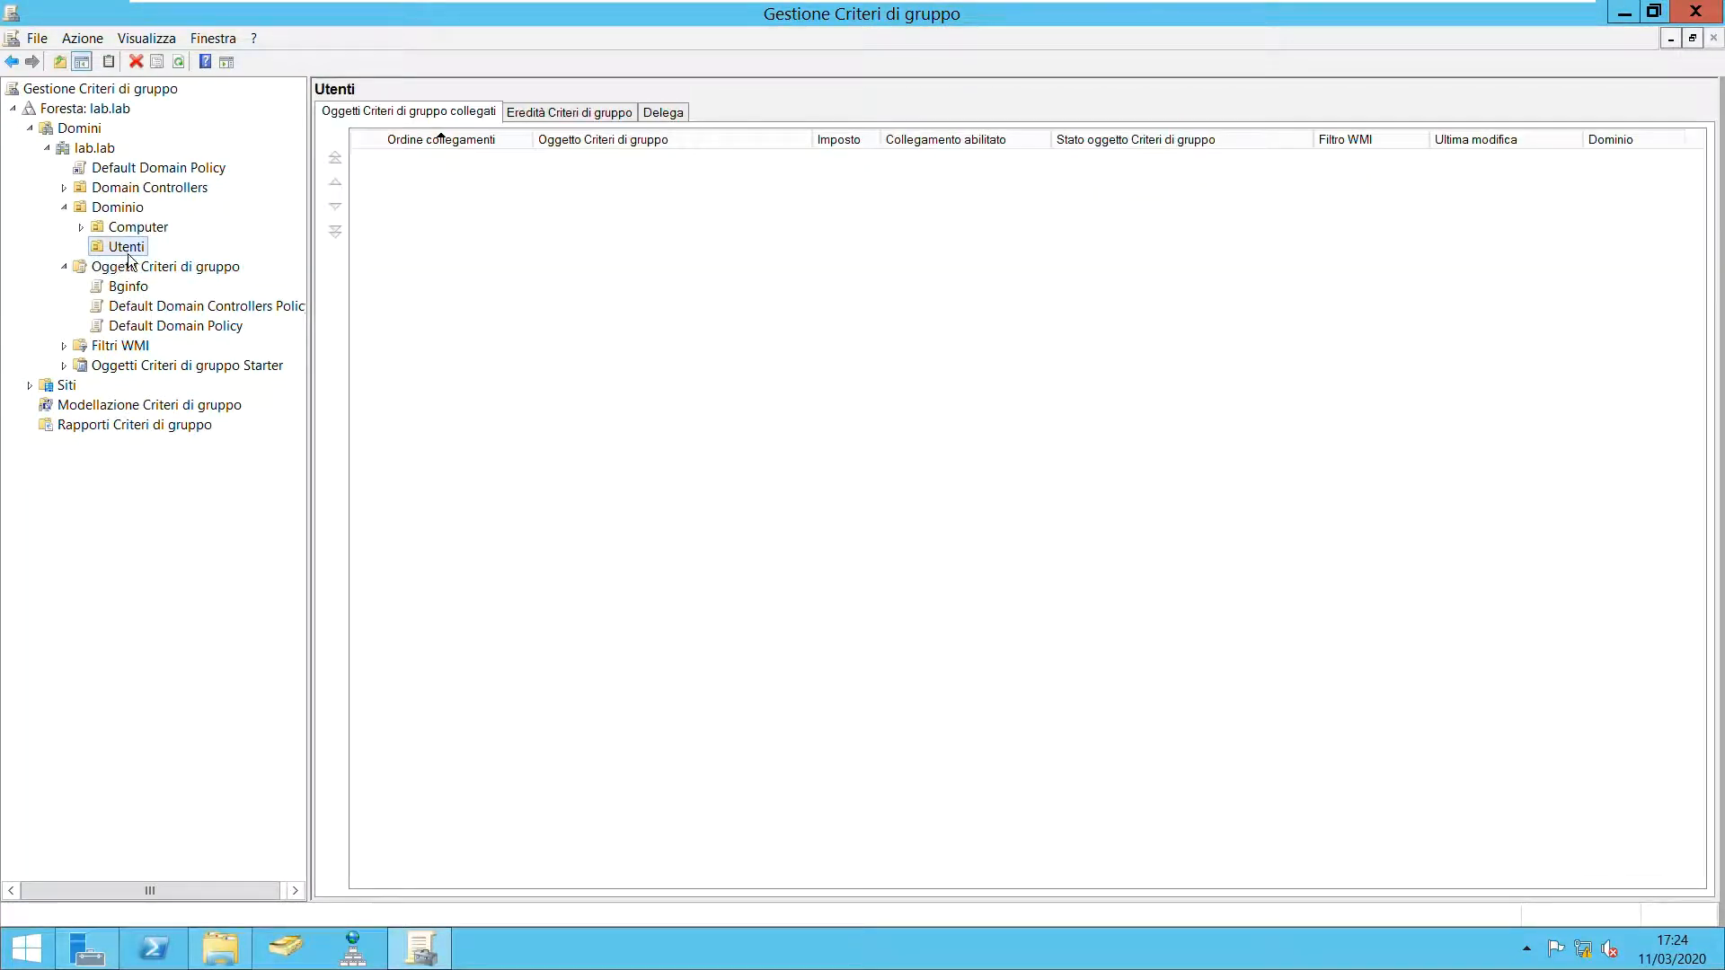
pyautogui.rightClick(124, 252)
pyautogui.click(205, 281)
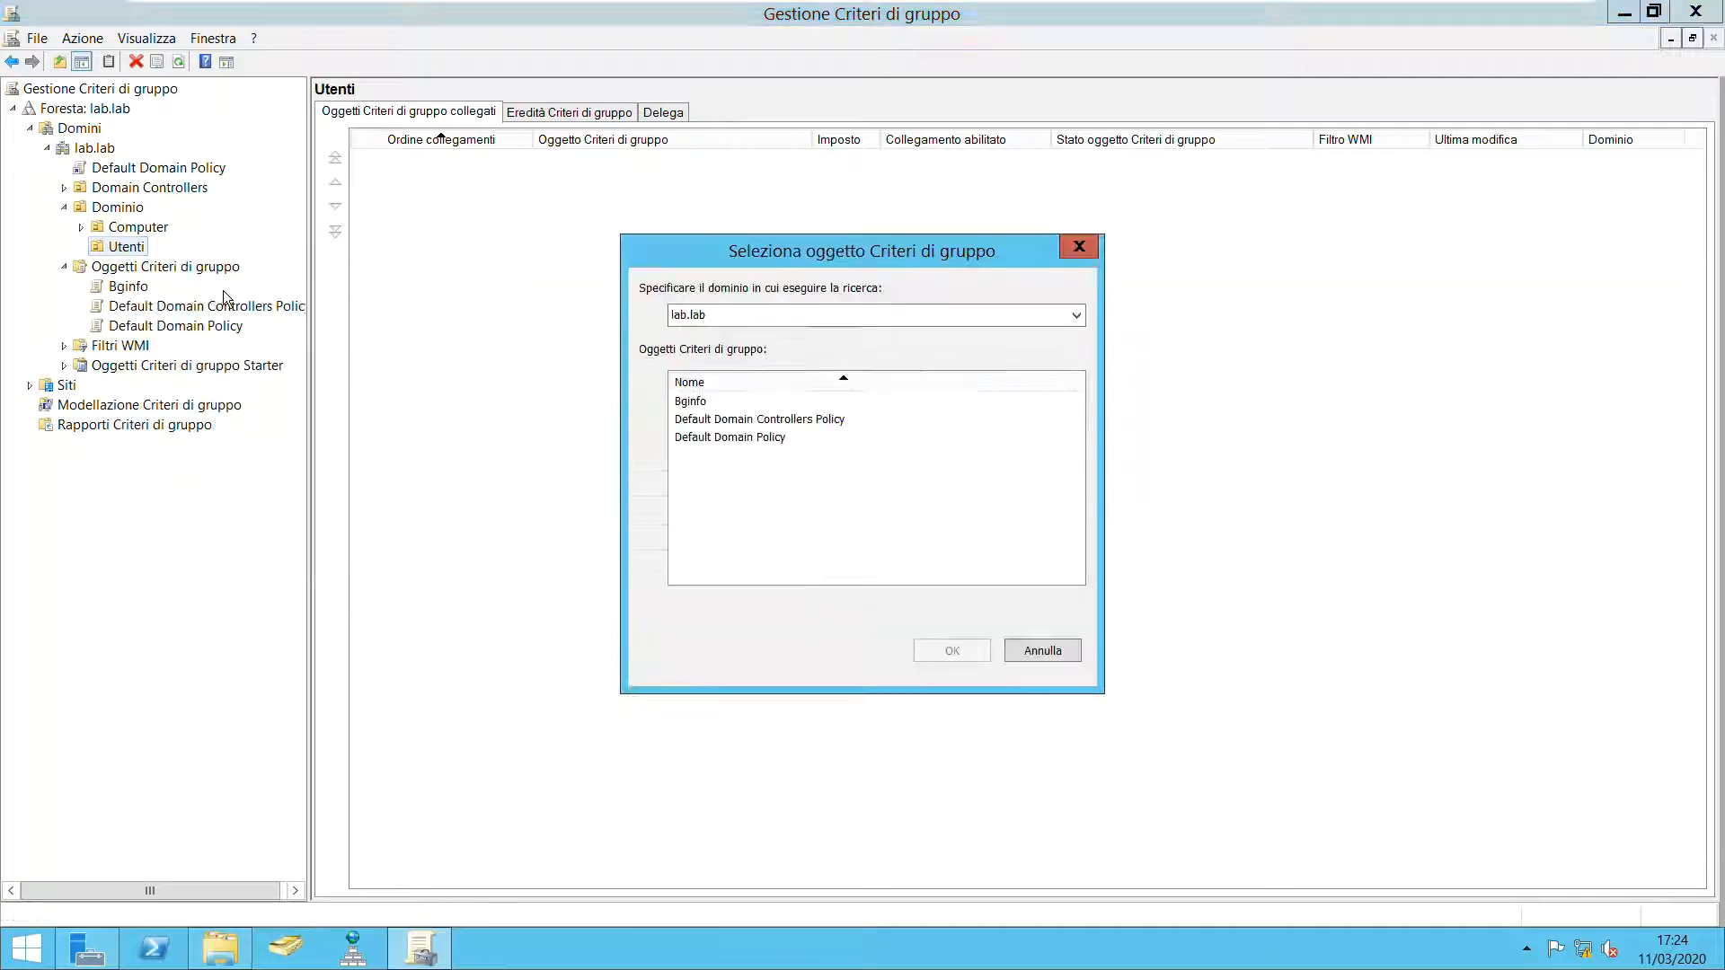
pyautogui.click(710, 401)
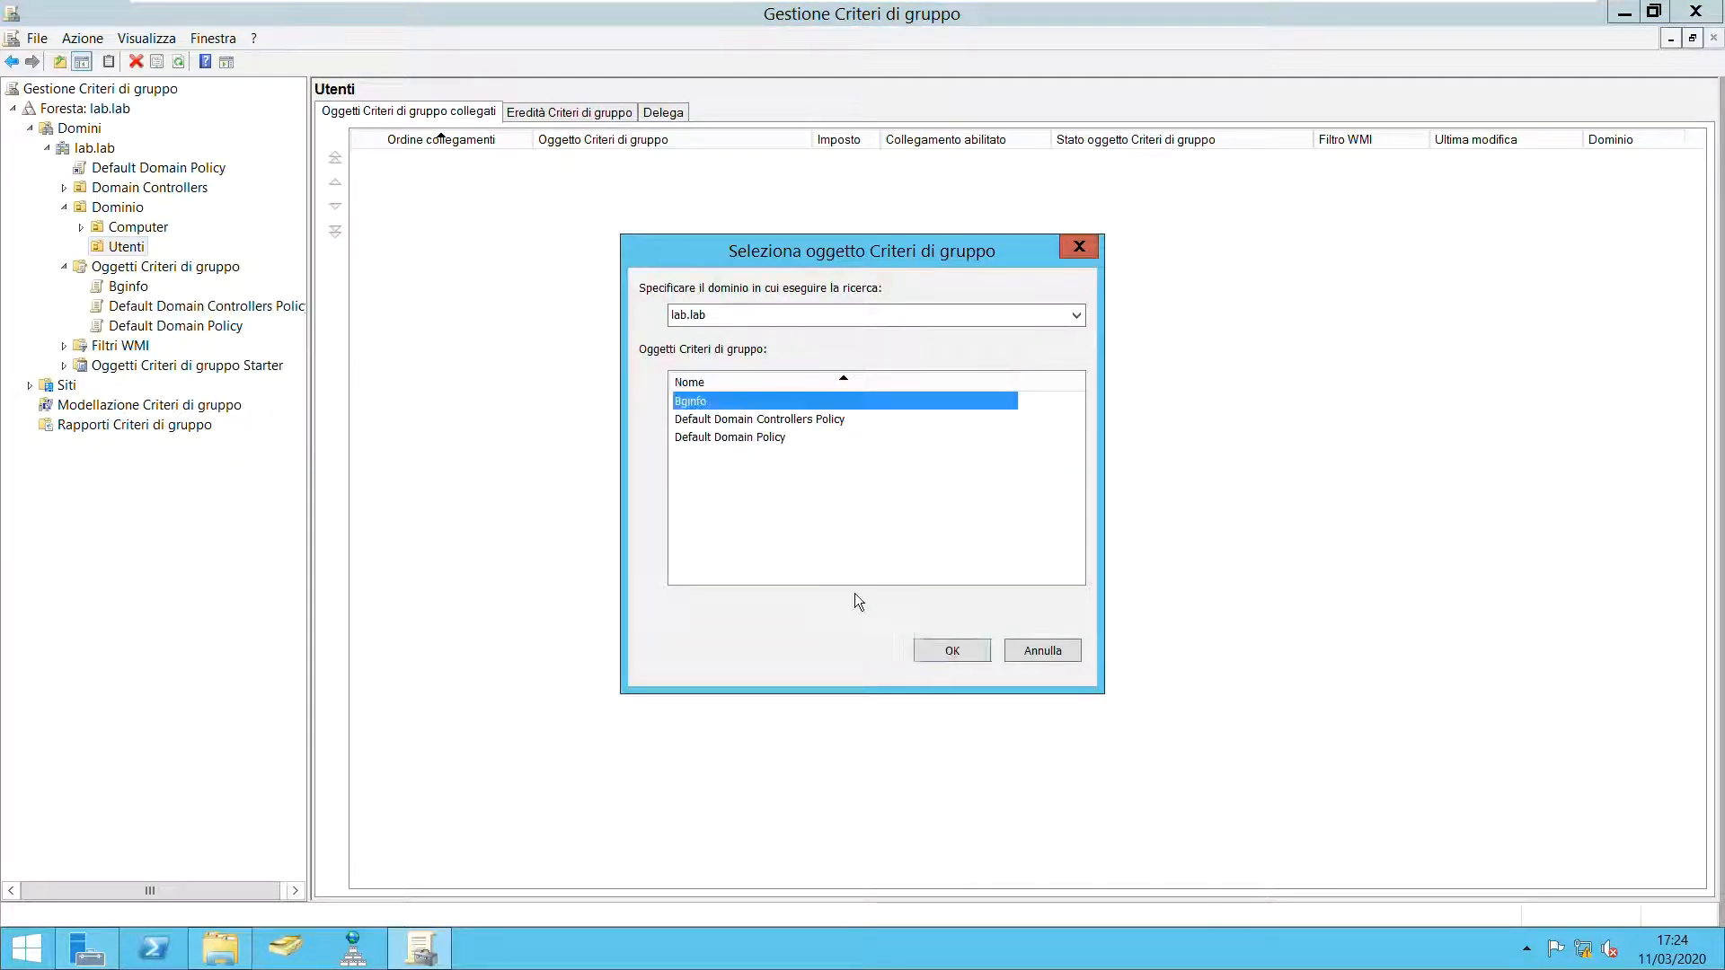
pyautogui.click(959, 658)
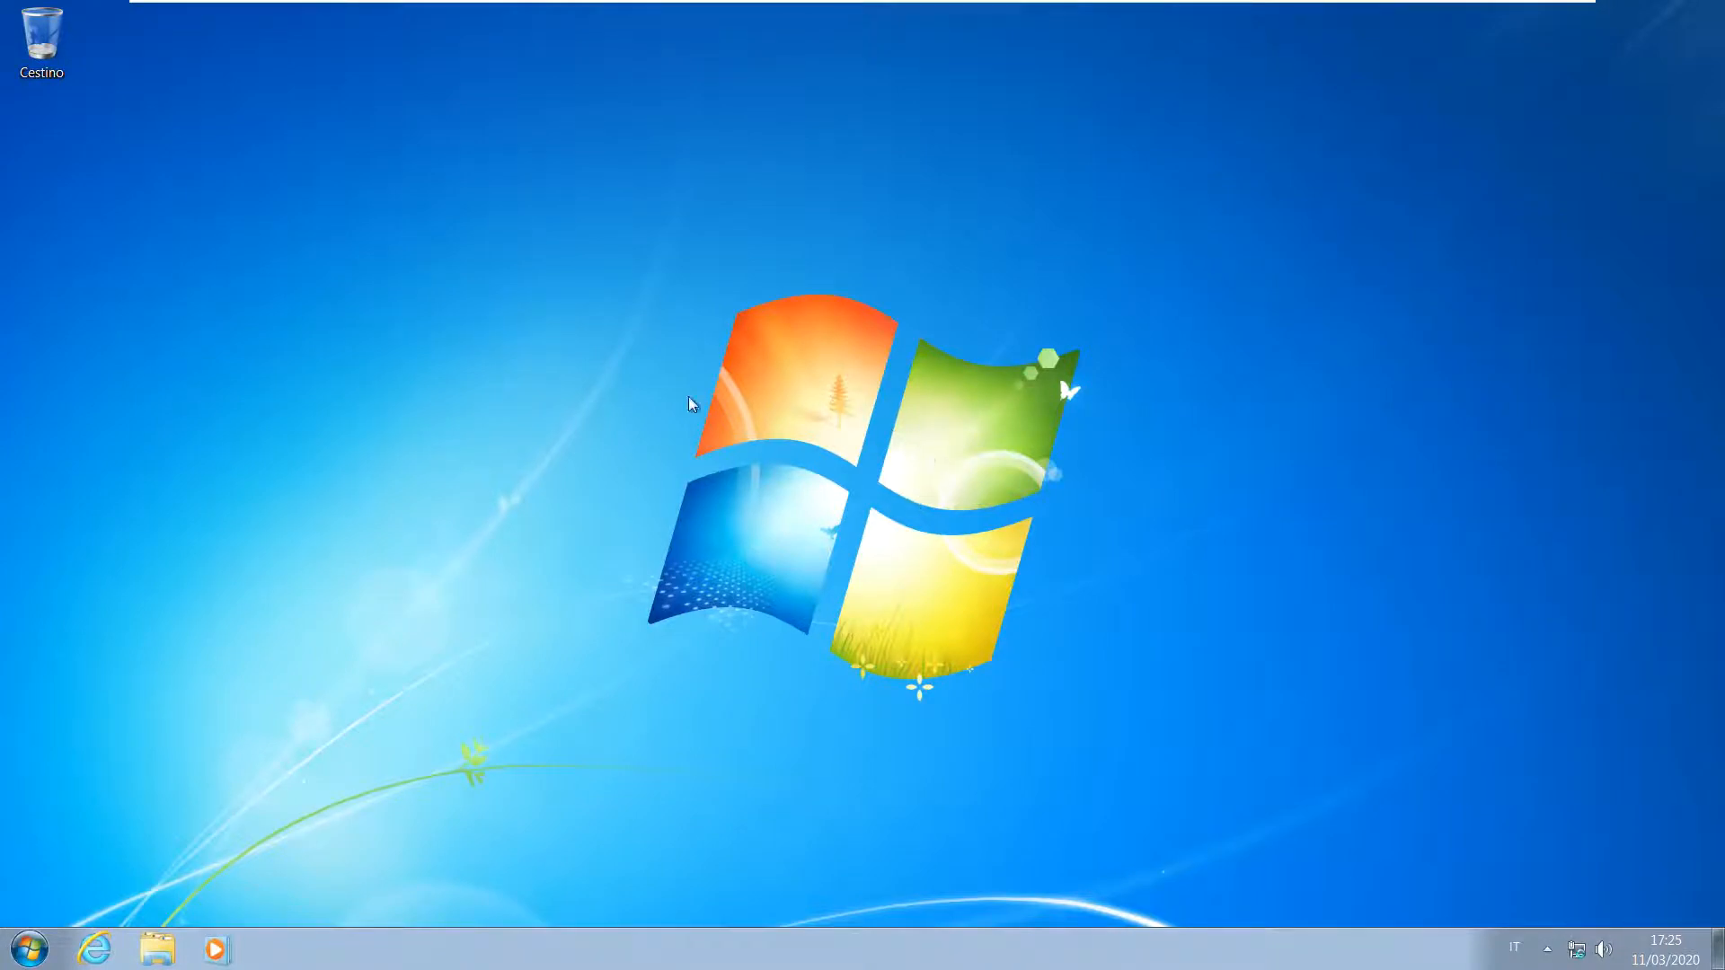
# Open the Computer's system information and the Local Area Connection status in Network and Sharing Center.
pyautogui.click(32, 948)
pyautogui.rightClick(357, 672)
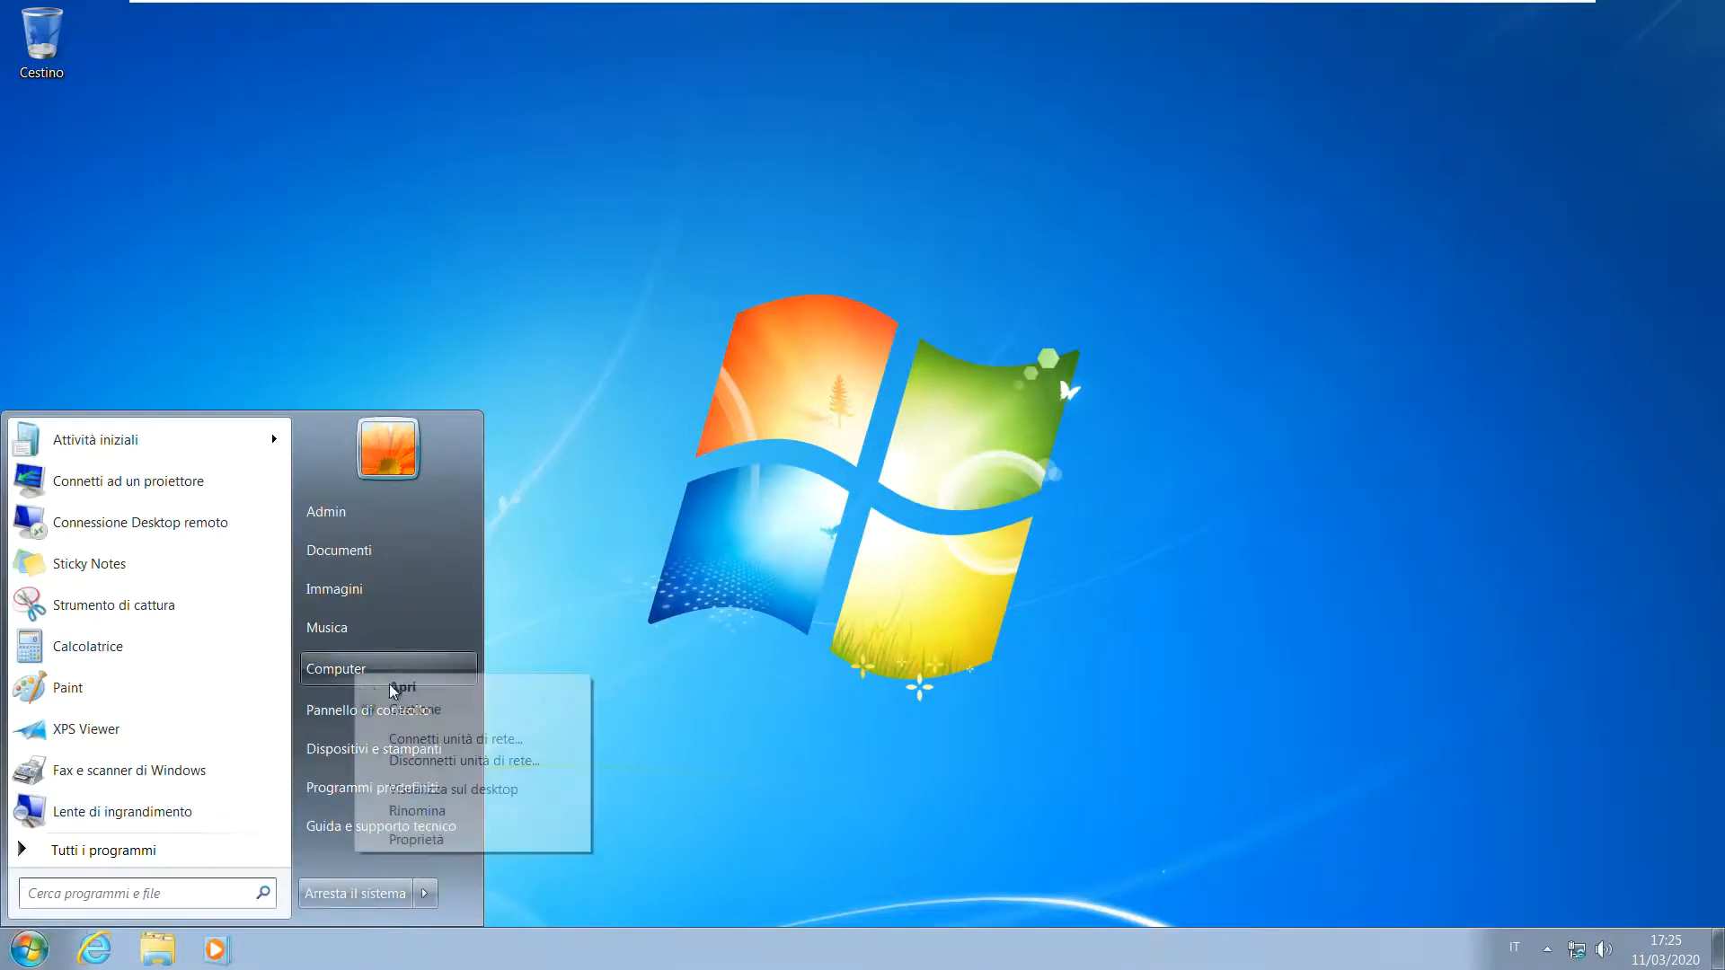
pyautogui.click(466, 840)
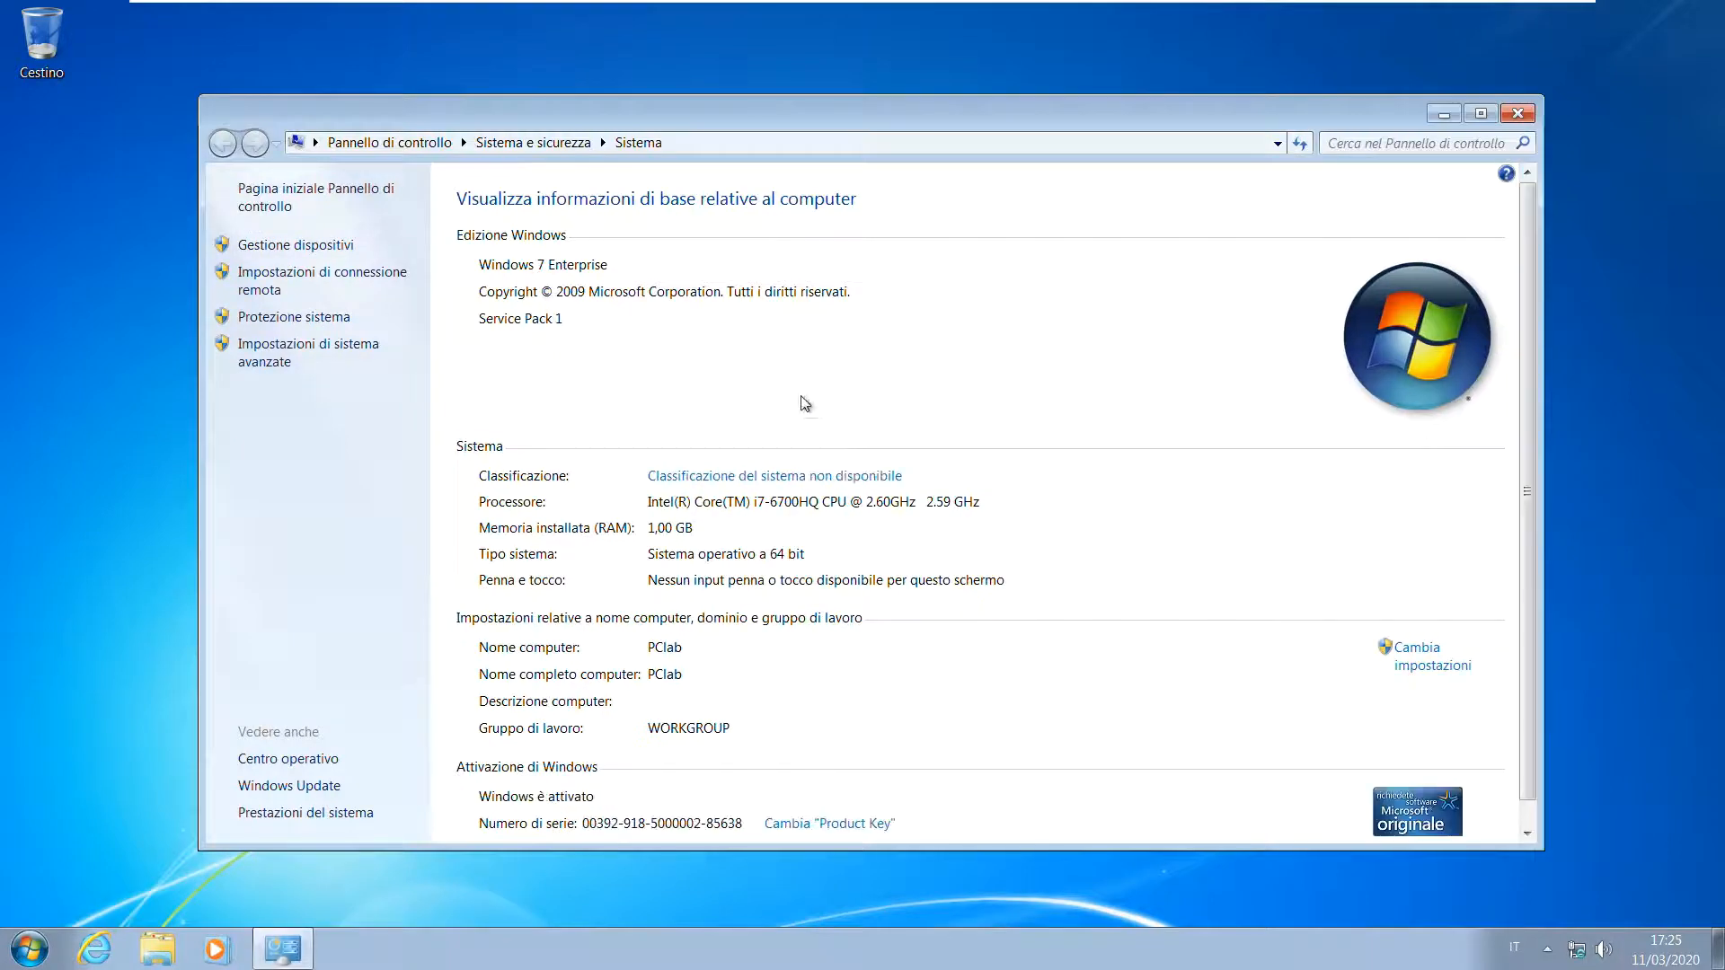
pyautogui.rightClick(1576, 950)
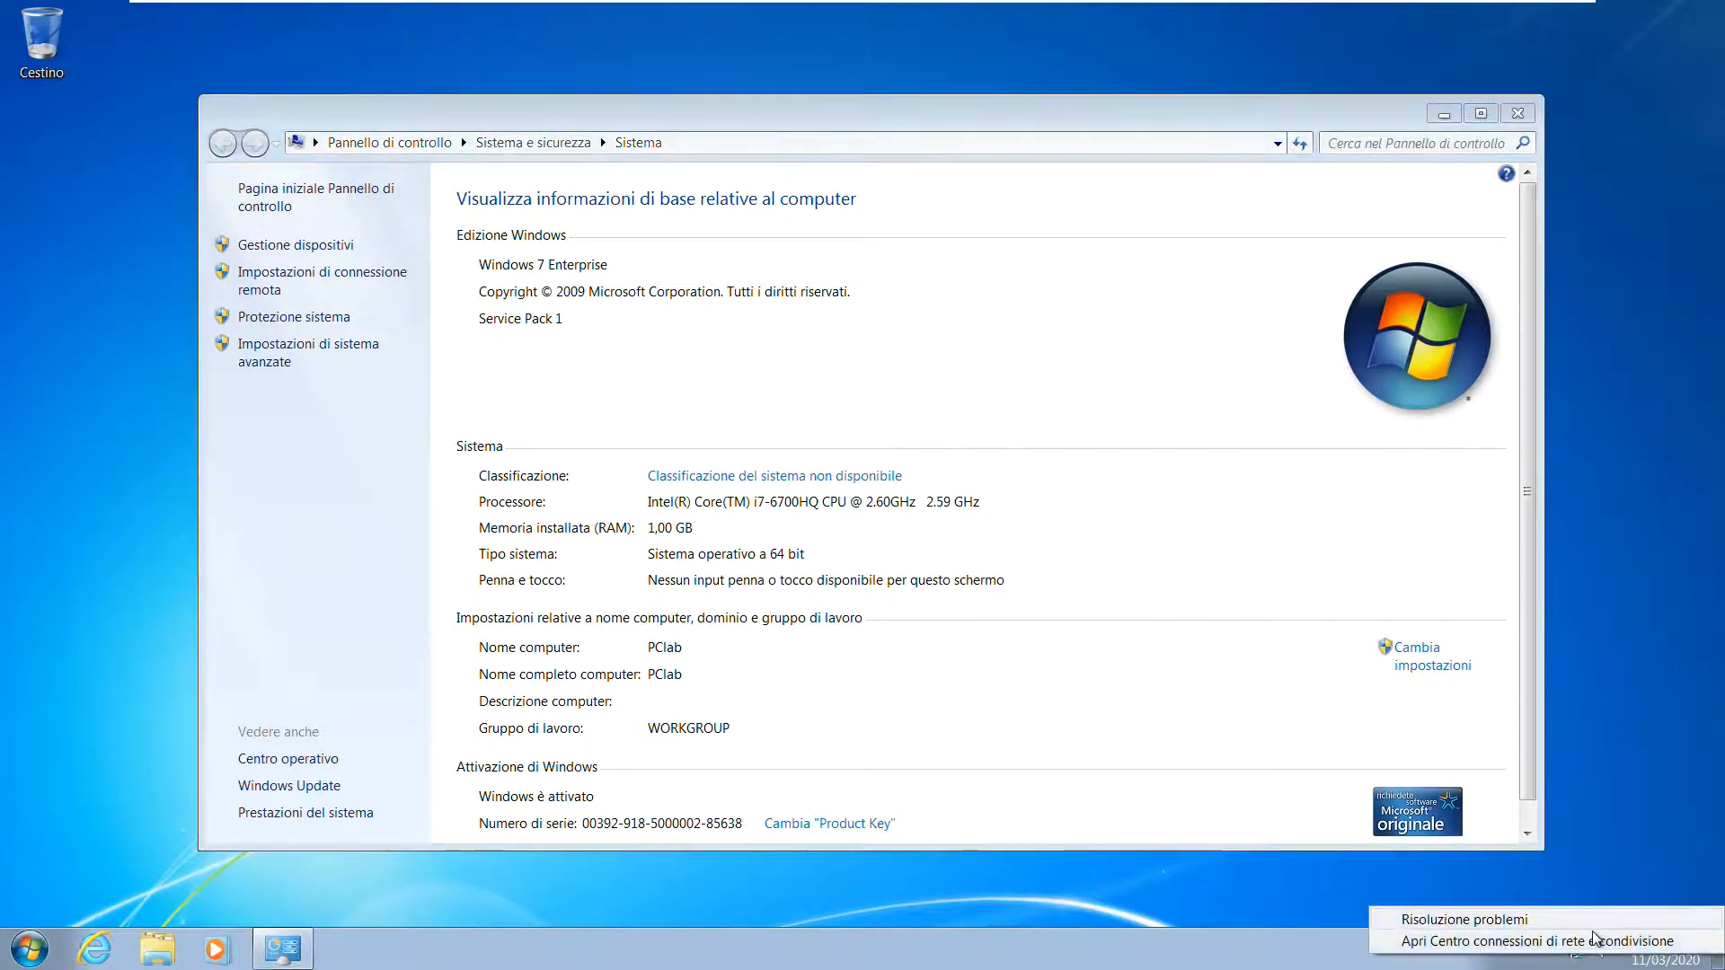
pyautogui.click(1491, 938)
pyautogui.click(1017, 395)
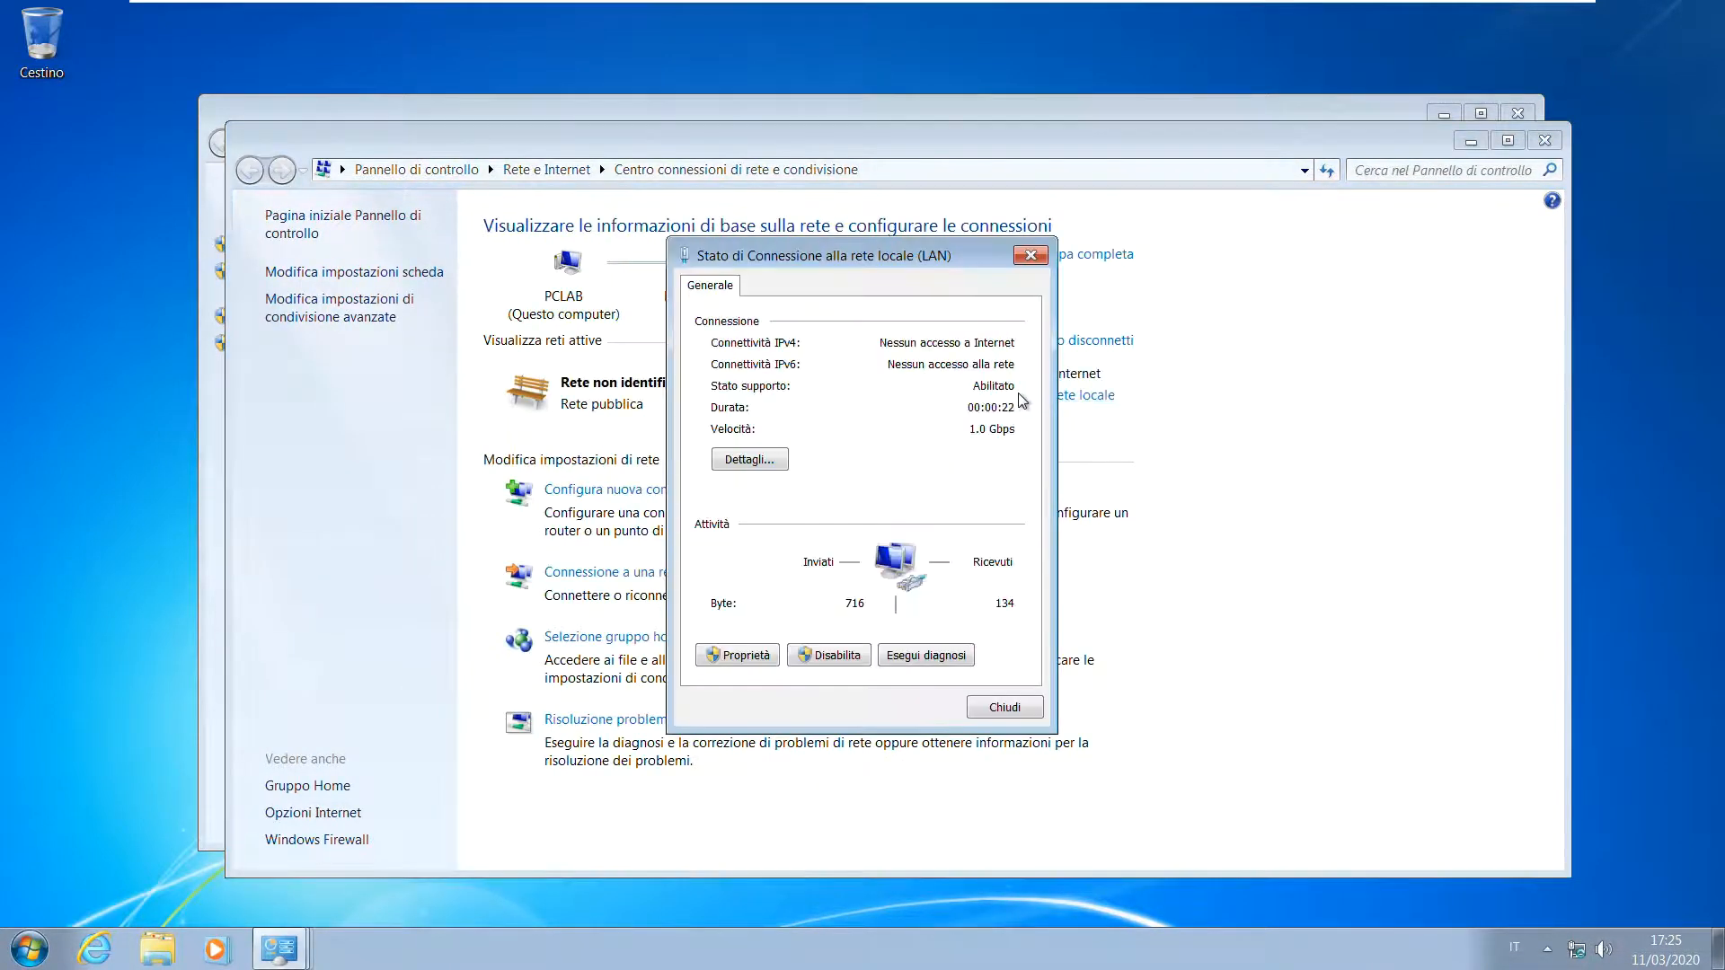
# Set IPv4 to 192.168.1.10, mask 255.255.255.0, gateway 192.168.1.254, DNS 192.168.1.240, and close.
pyautogui.click(745, 654)
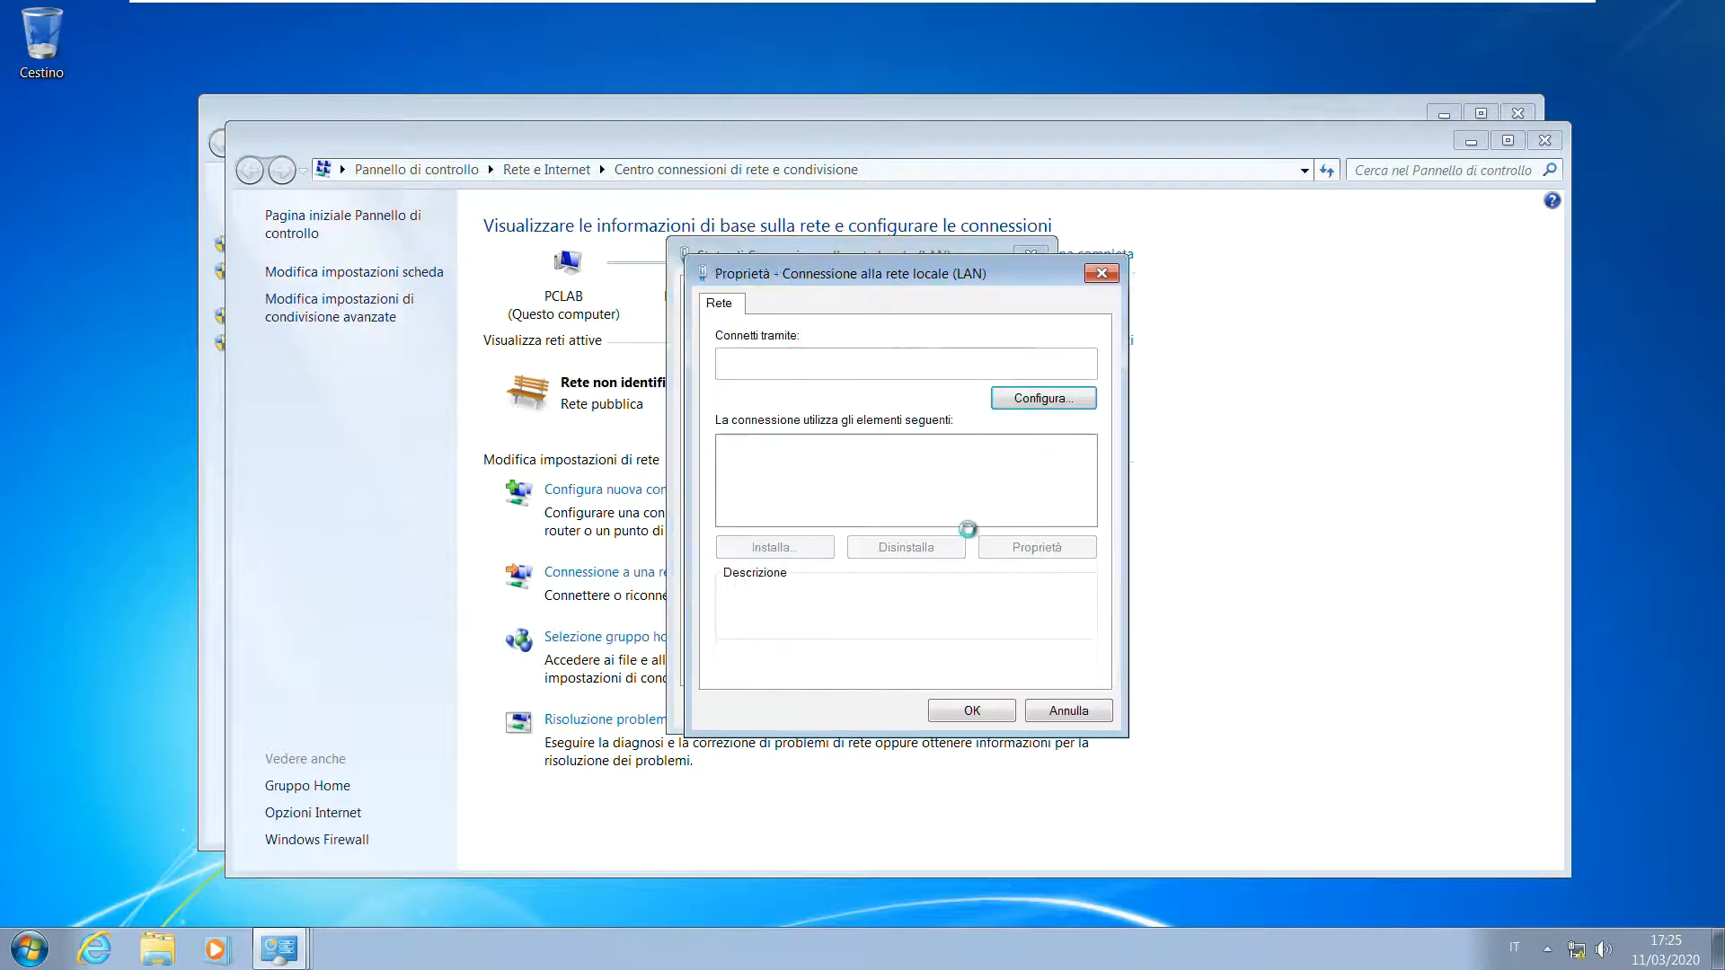
pyautogui.click(1086, 496)
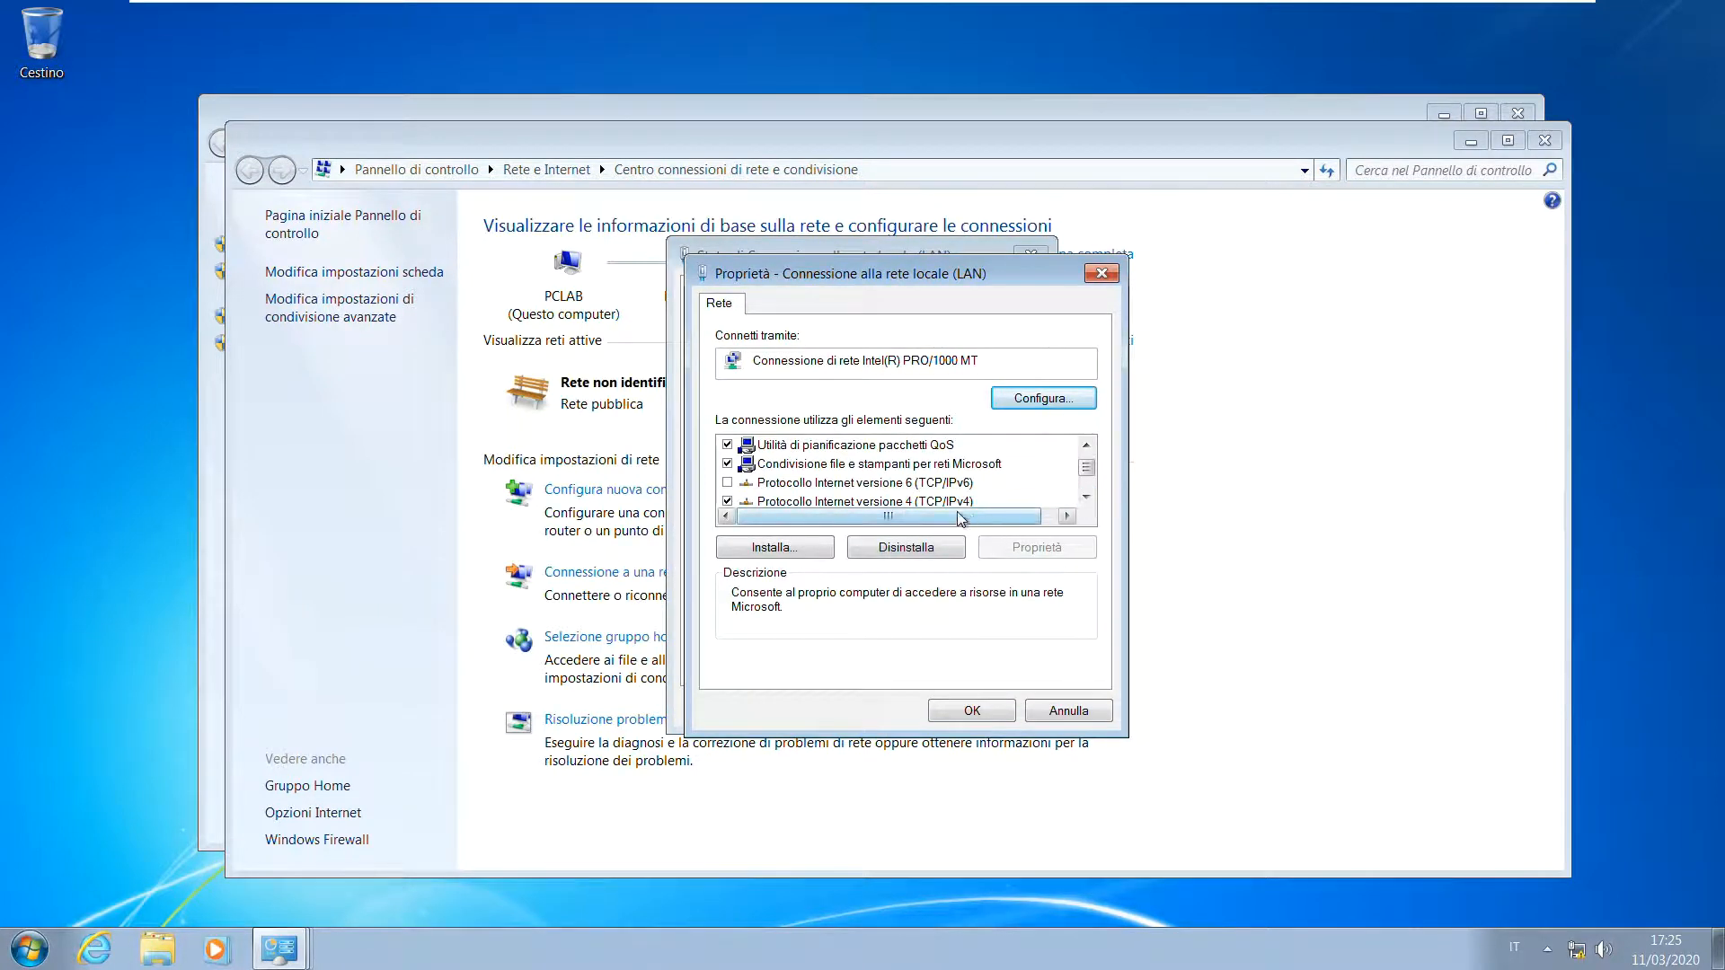
pyautogui.click(863, 502)
pyautogui.click(1036, 547)
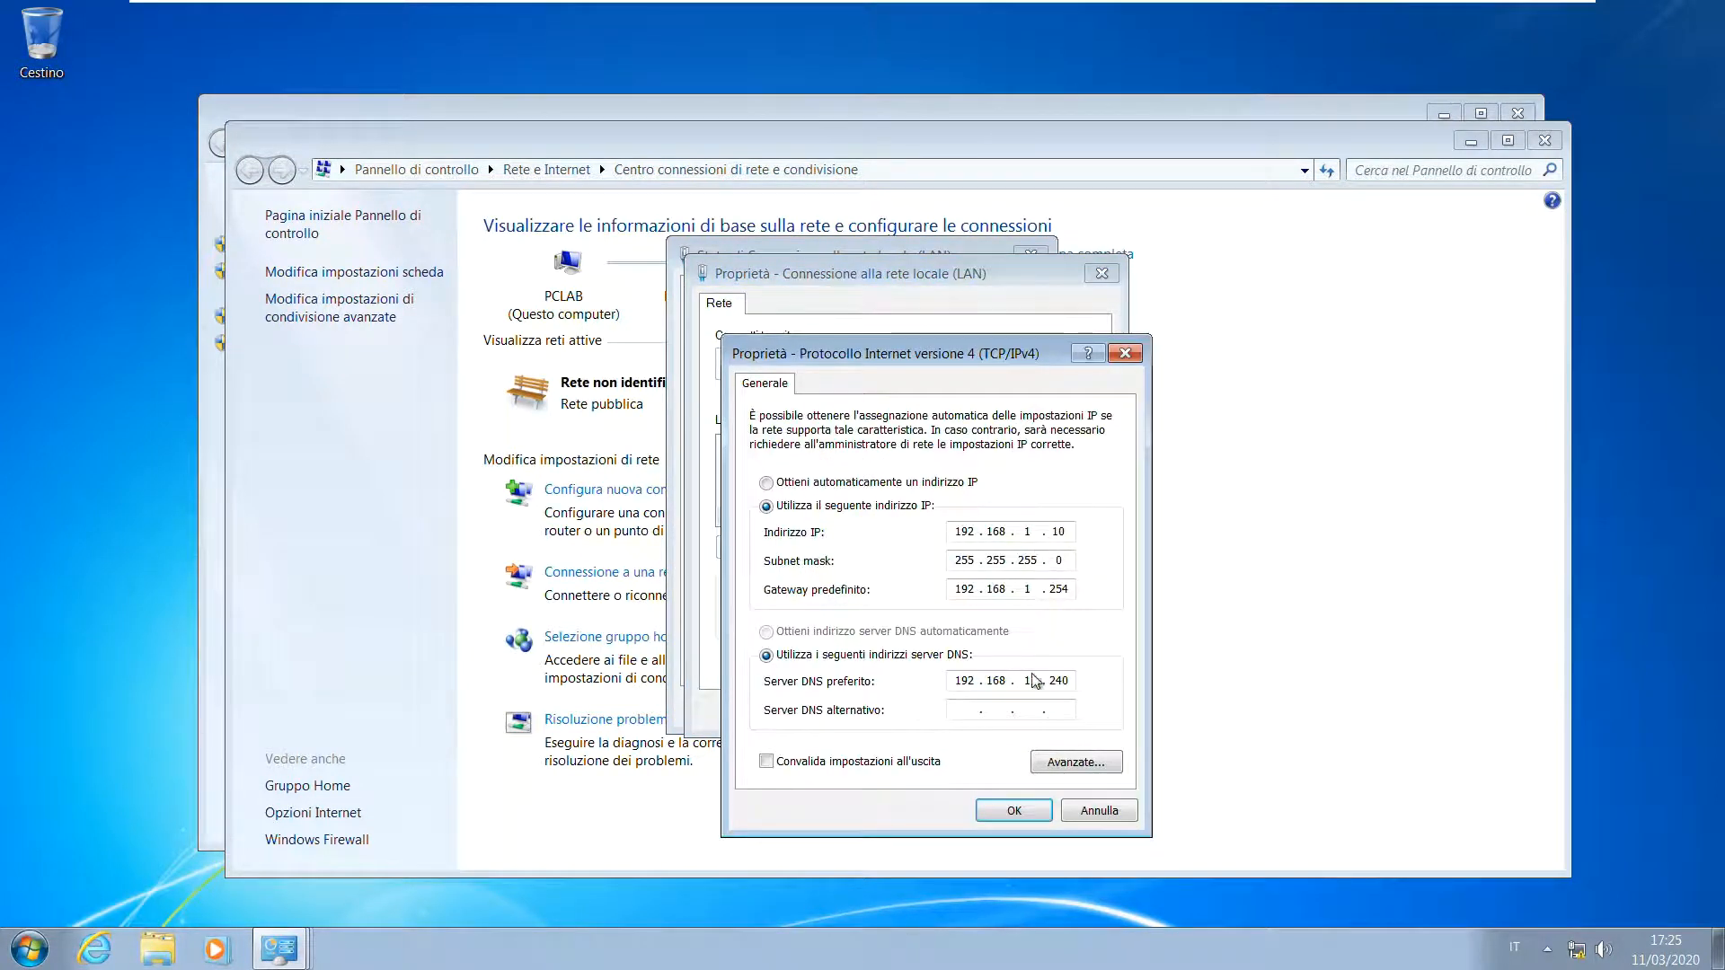
pyautogui.click(1014, 810)
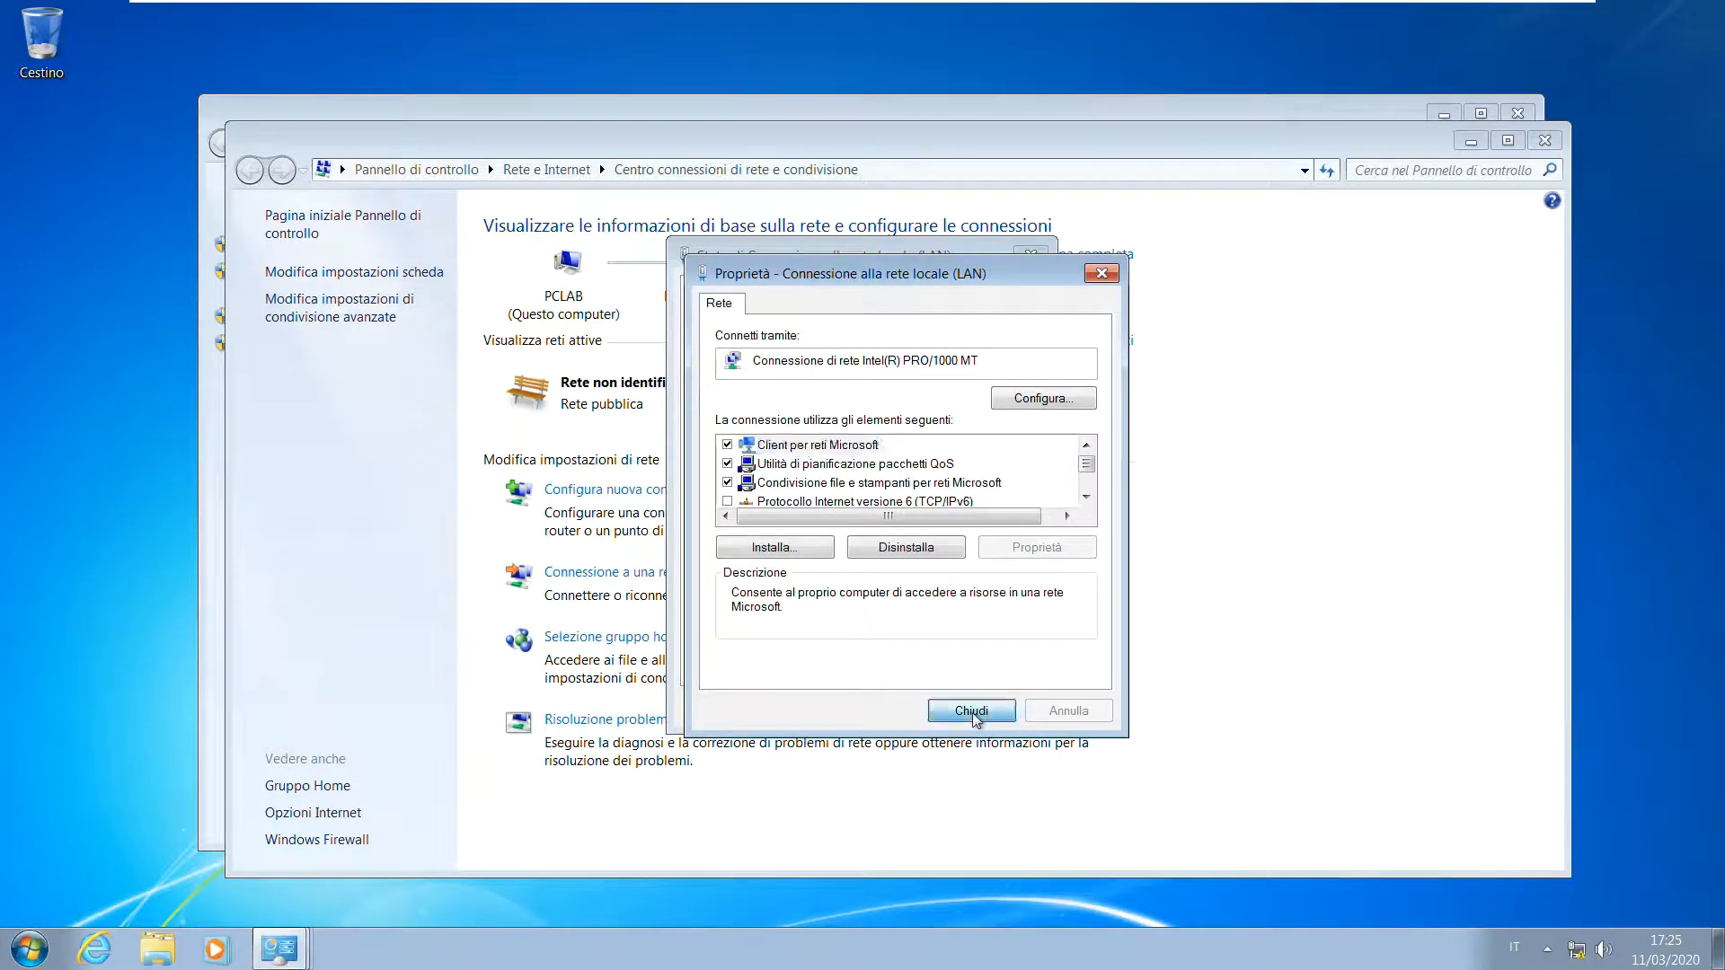
pyautogui.click(986, 713)
pyautogui.click(997, 708)
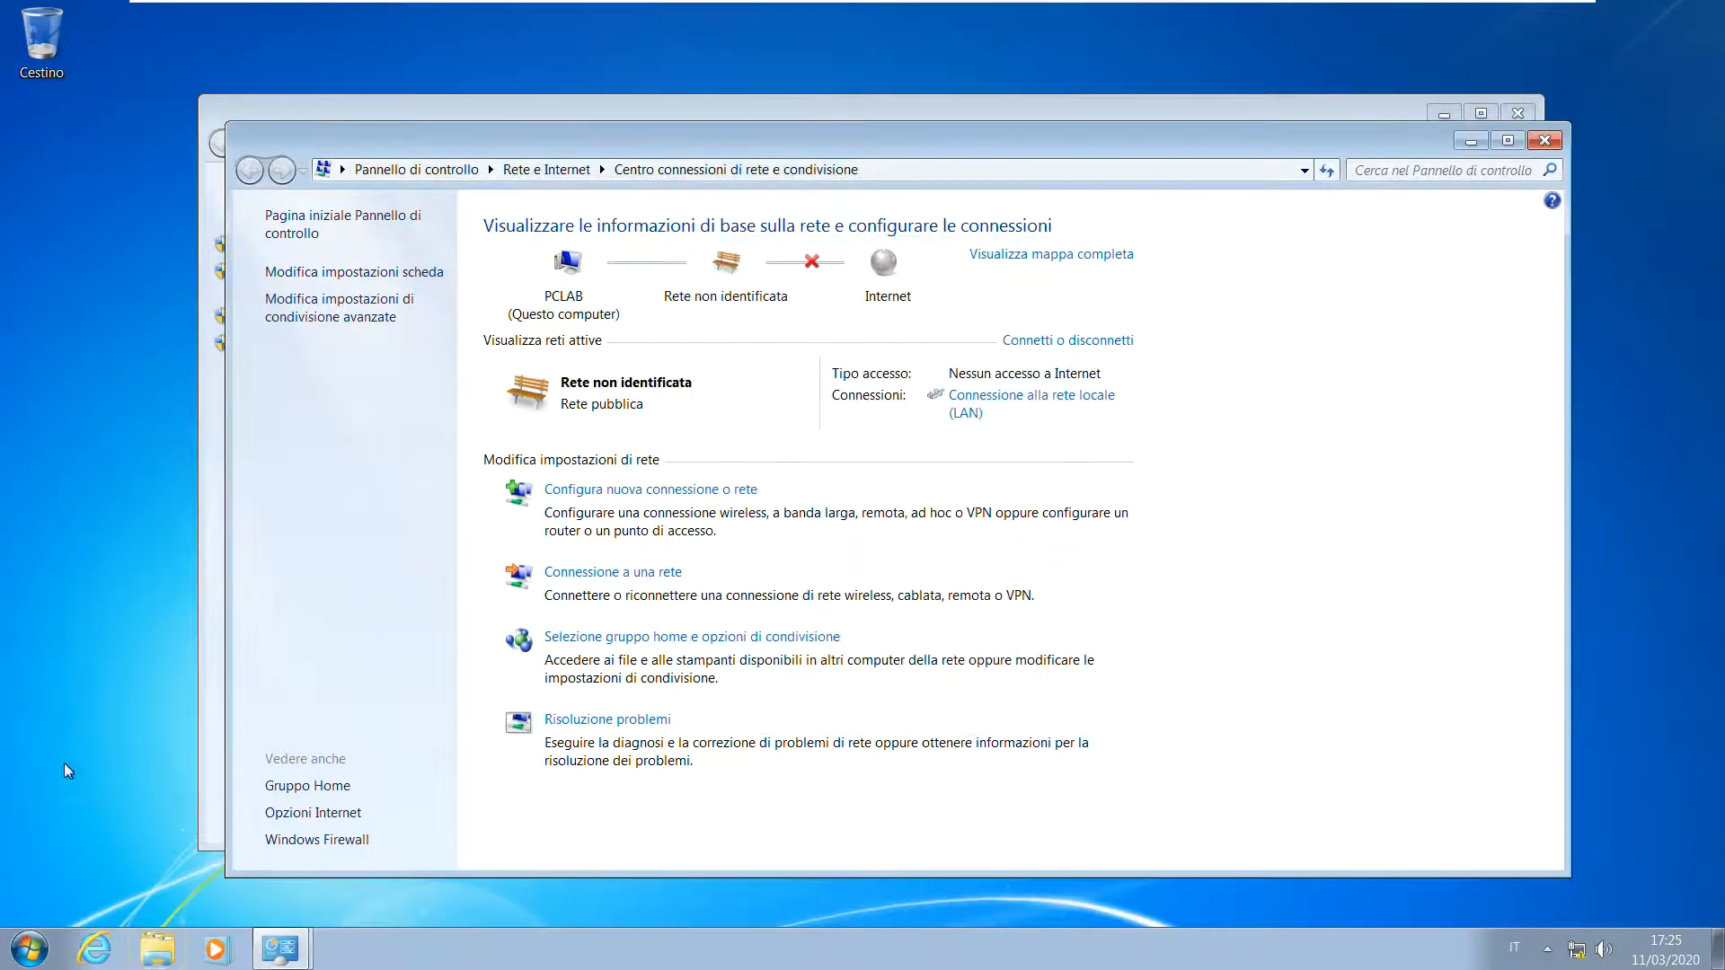
pyautogui.click(30, 948)
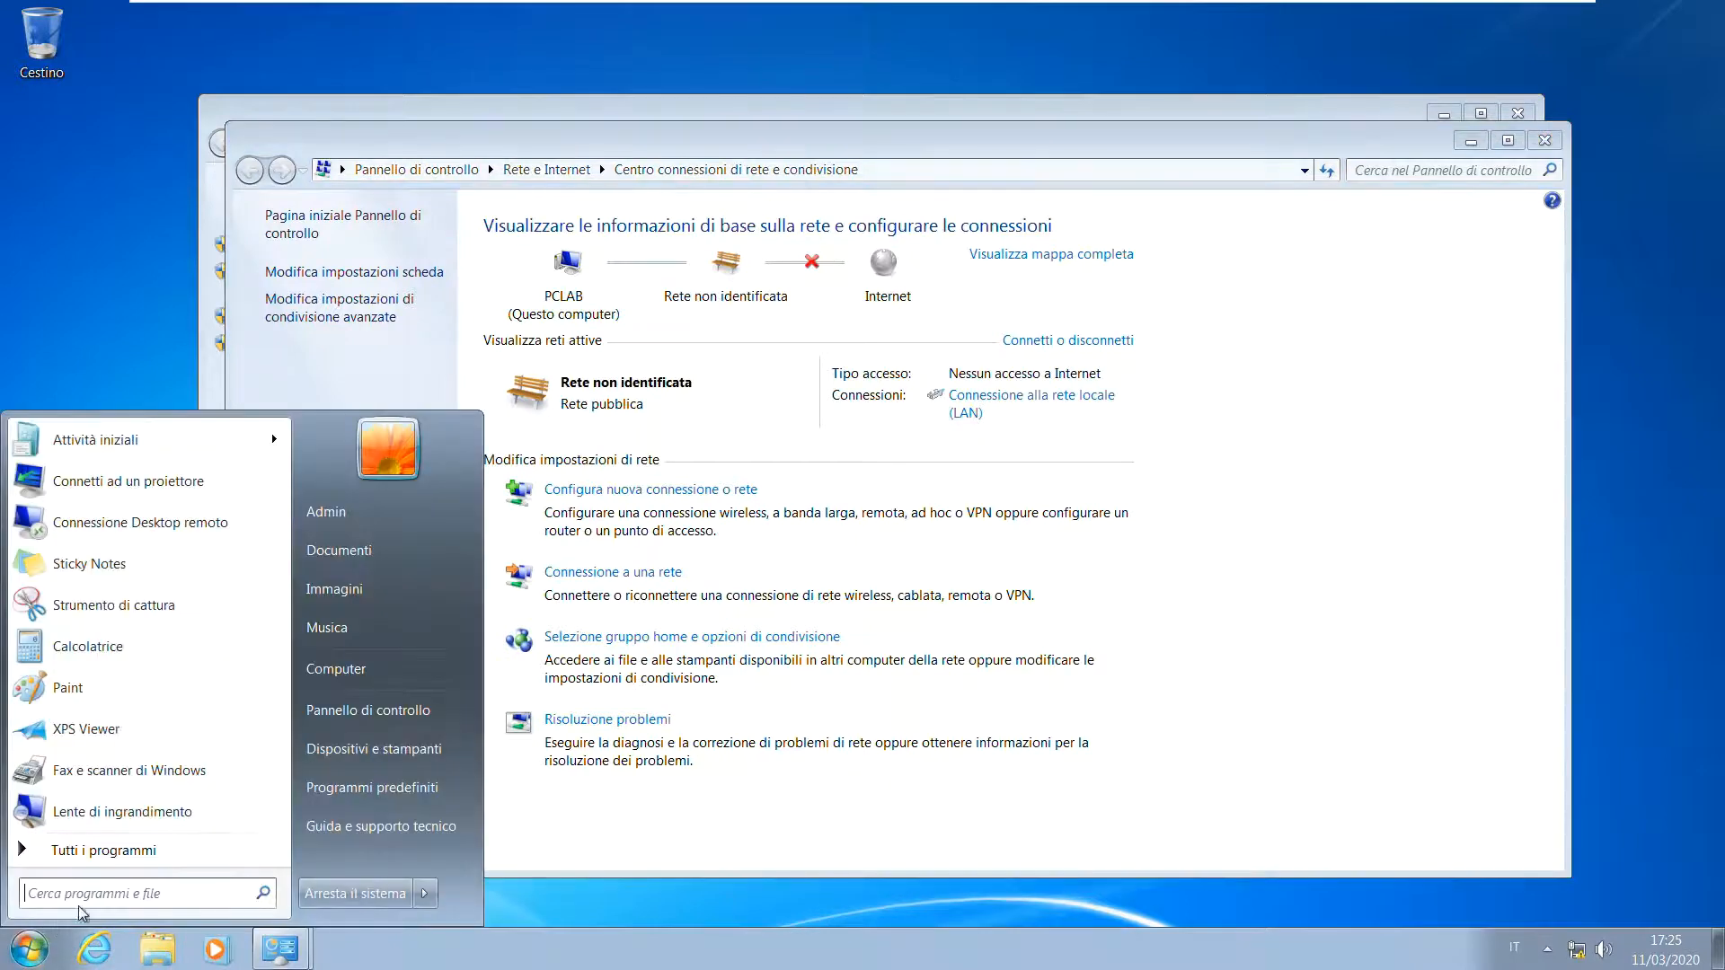
pyautogui.click(104, 900)
pyautogui.write('cmd')
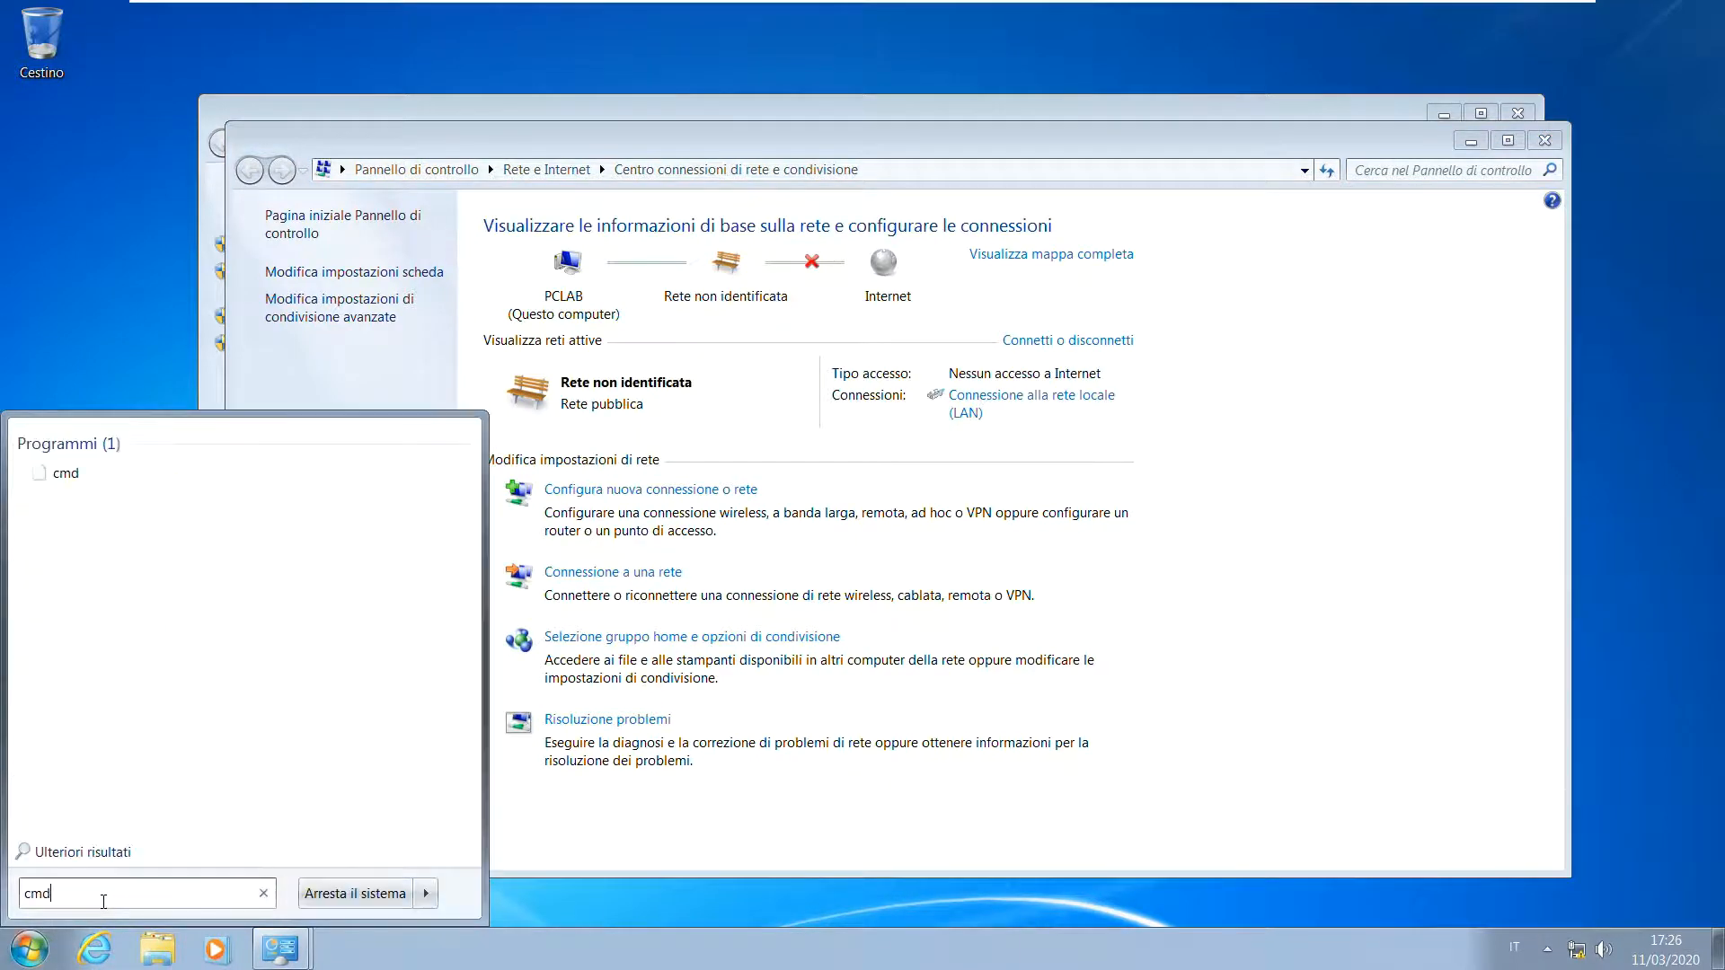
pyautogui.press('Return')
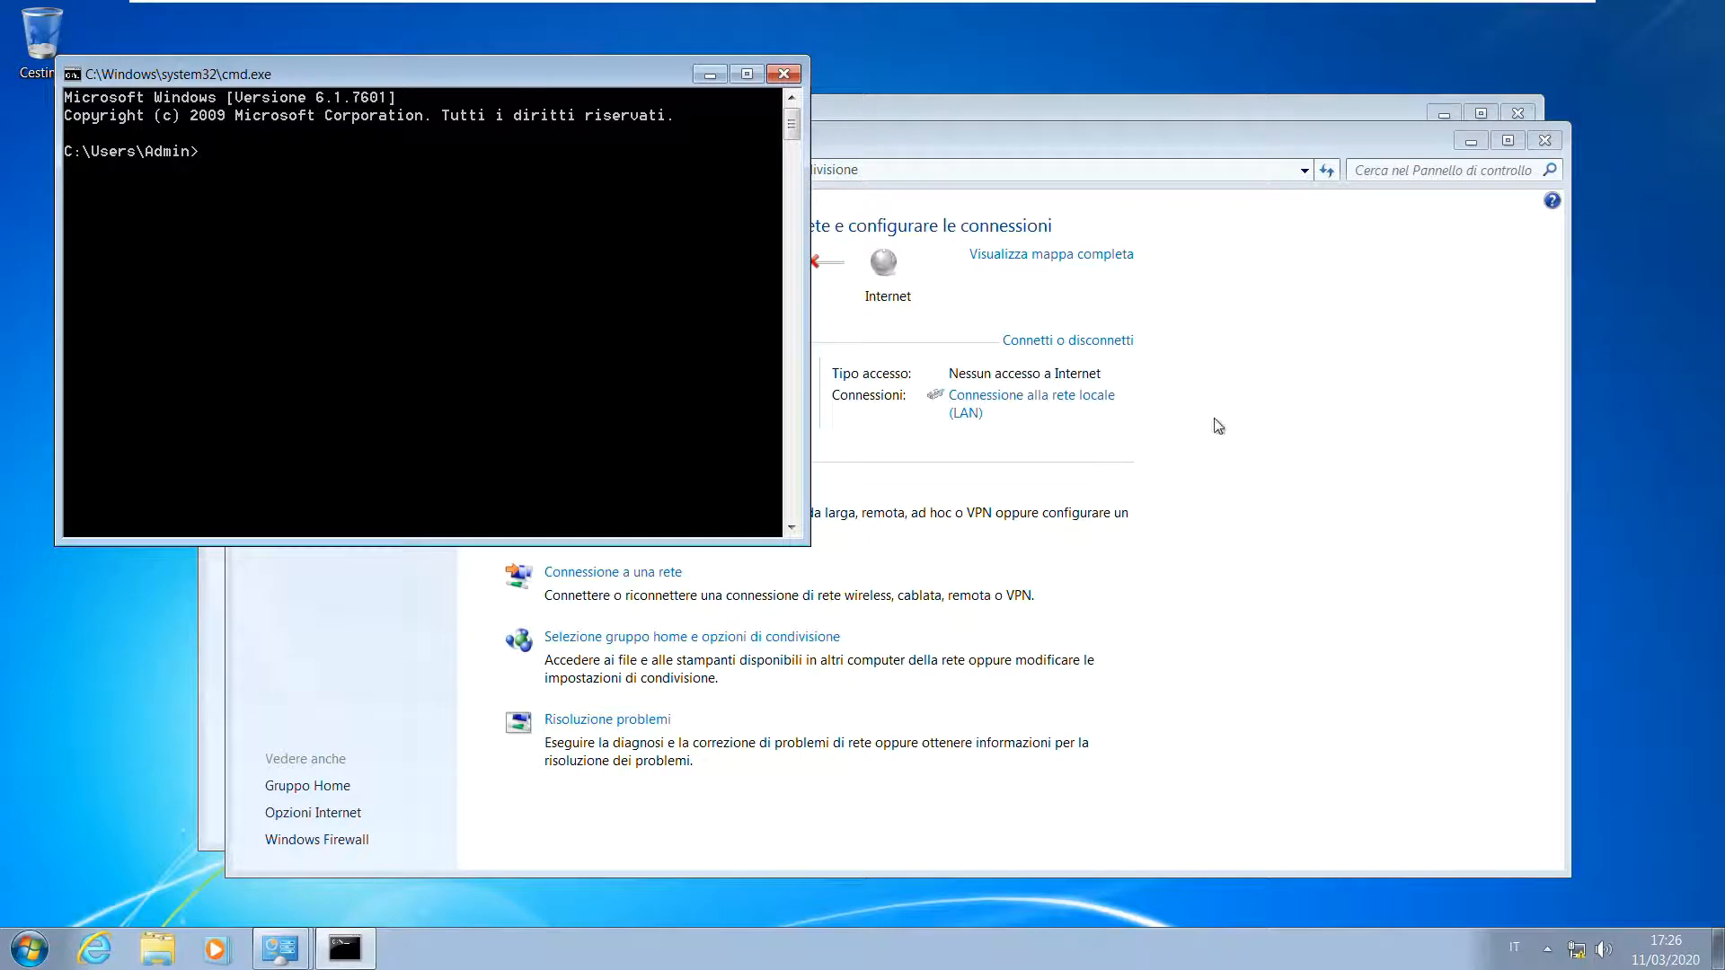
pyautogui.write('r')
pyautogui.write('ing 192.168.1.240')
pyautogui.press('Return')
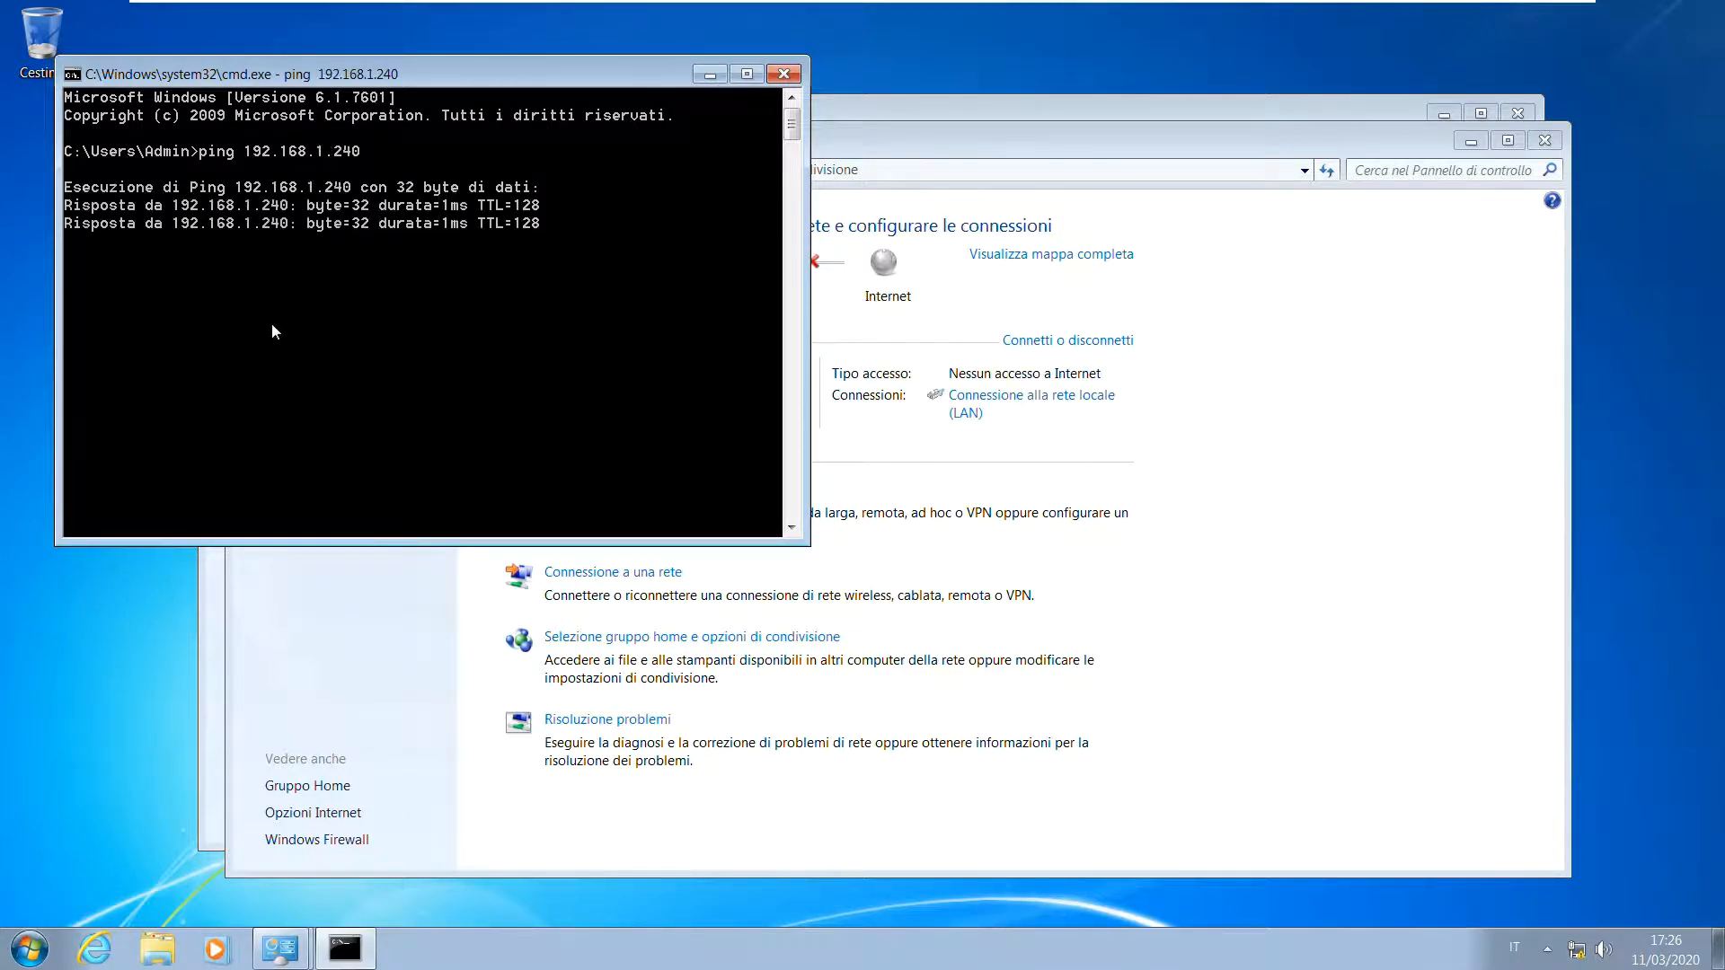
pyautogui.click(790, 78)
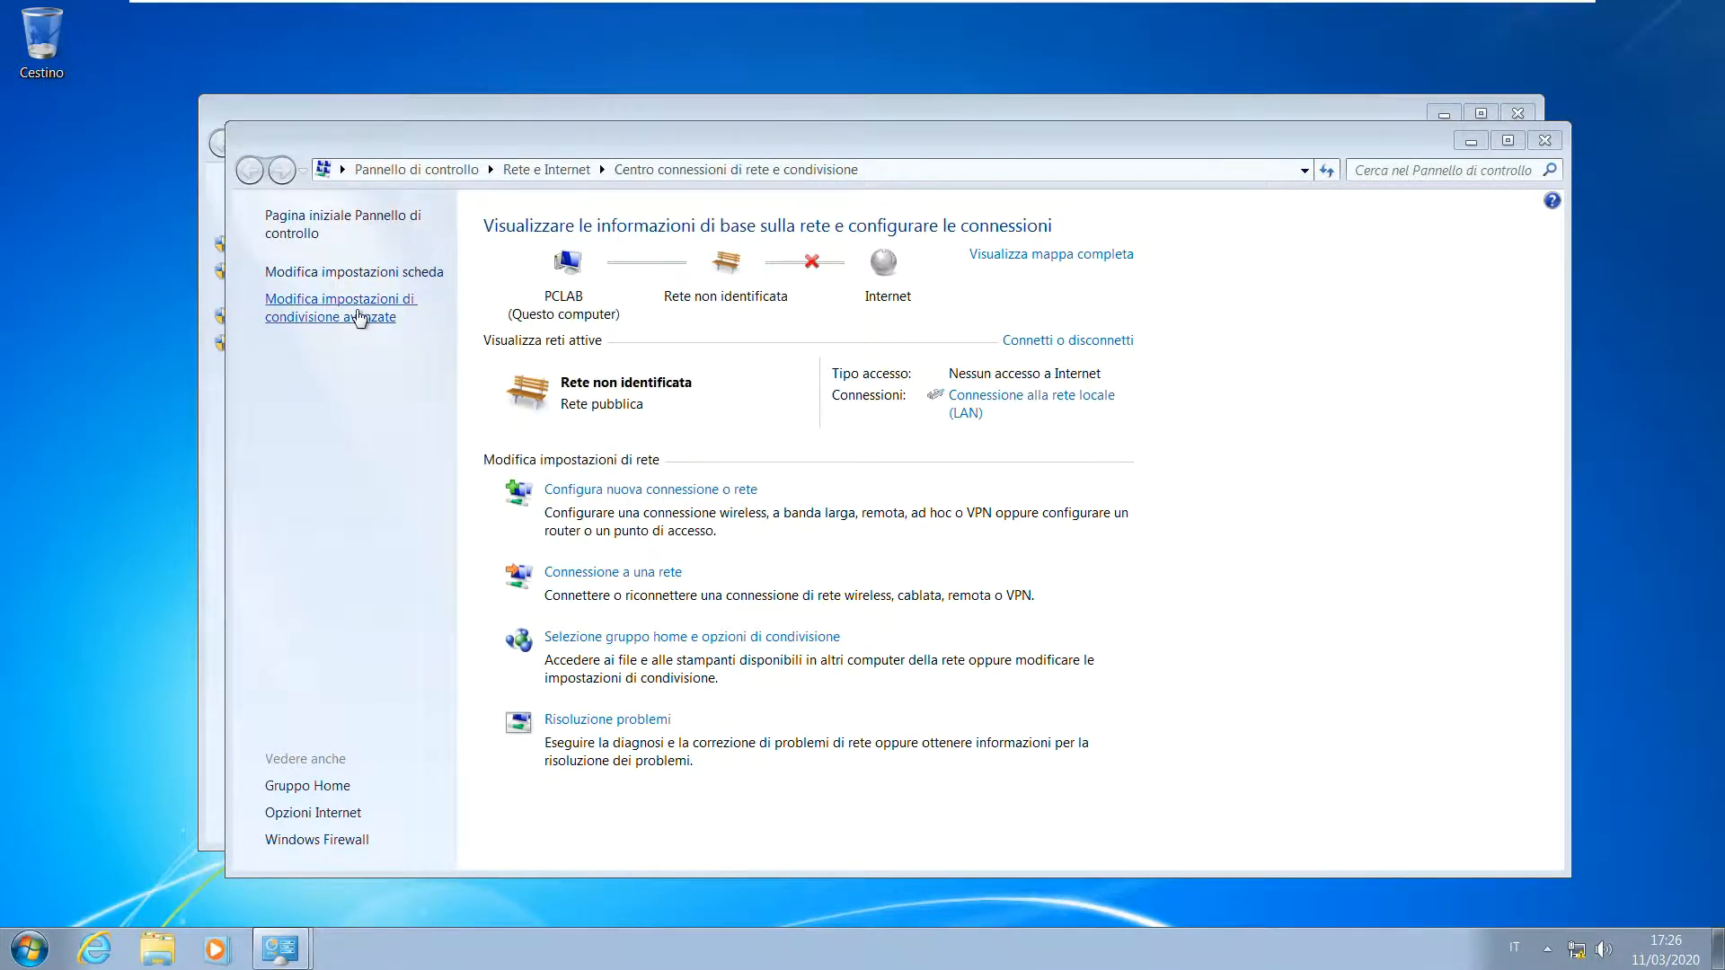
# Close the network window and open the Nome computer change dialog from advanced system settings.
pyautogui.moveTo(1407, 146); pyautogui.dragTo(1129, 232)
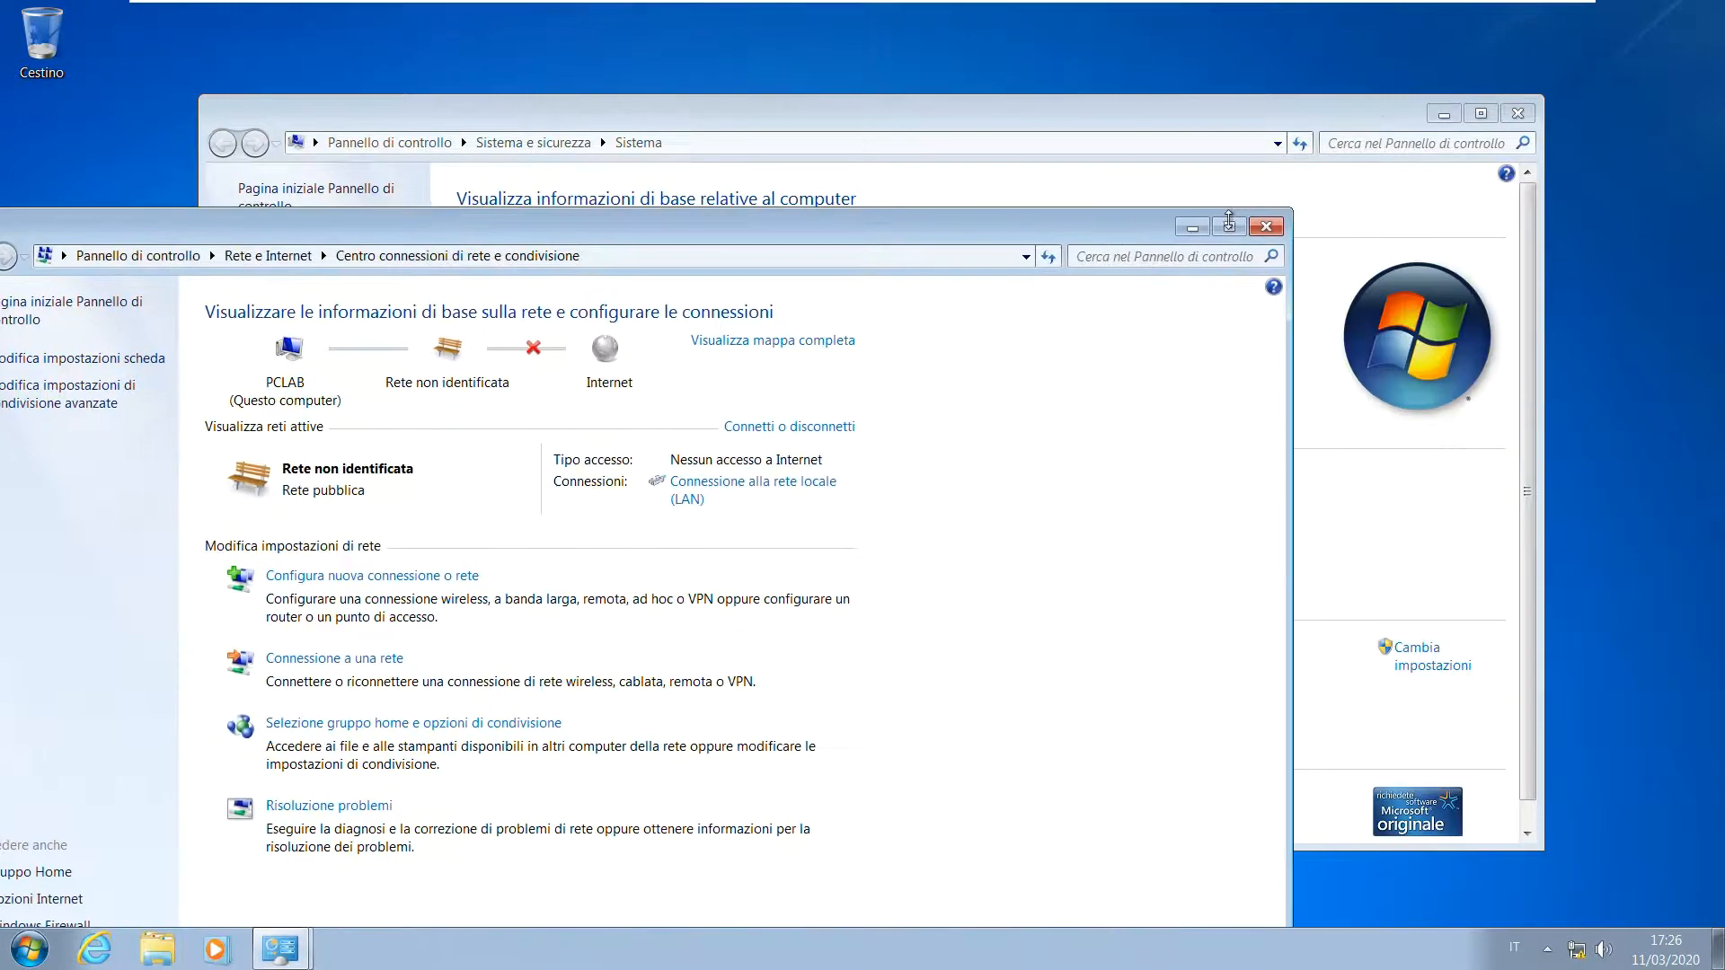
pyautogui.click(1266, 228)
pyautogui.click(282, 356)
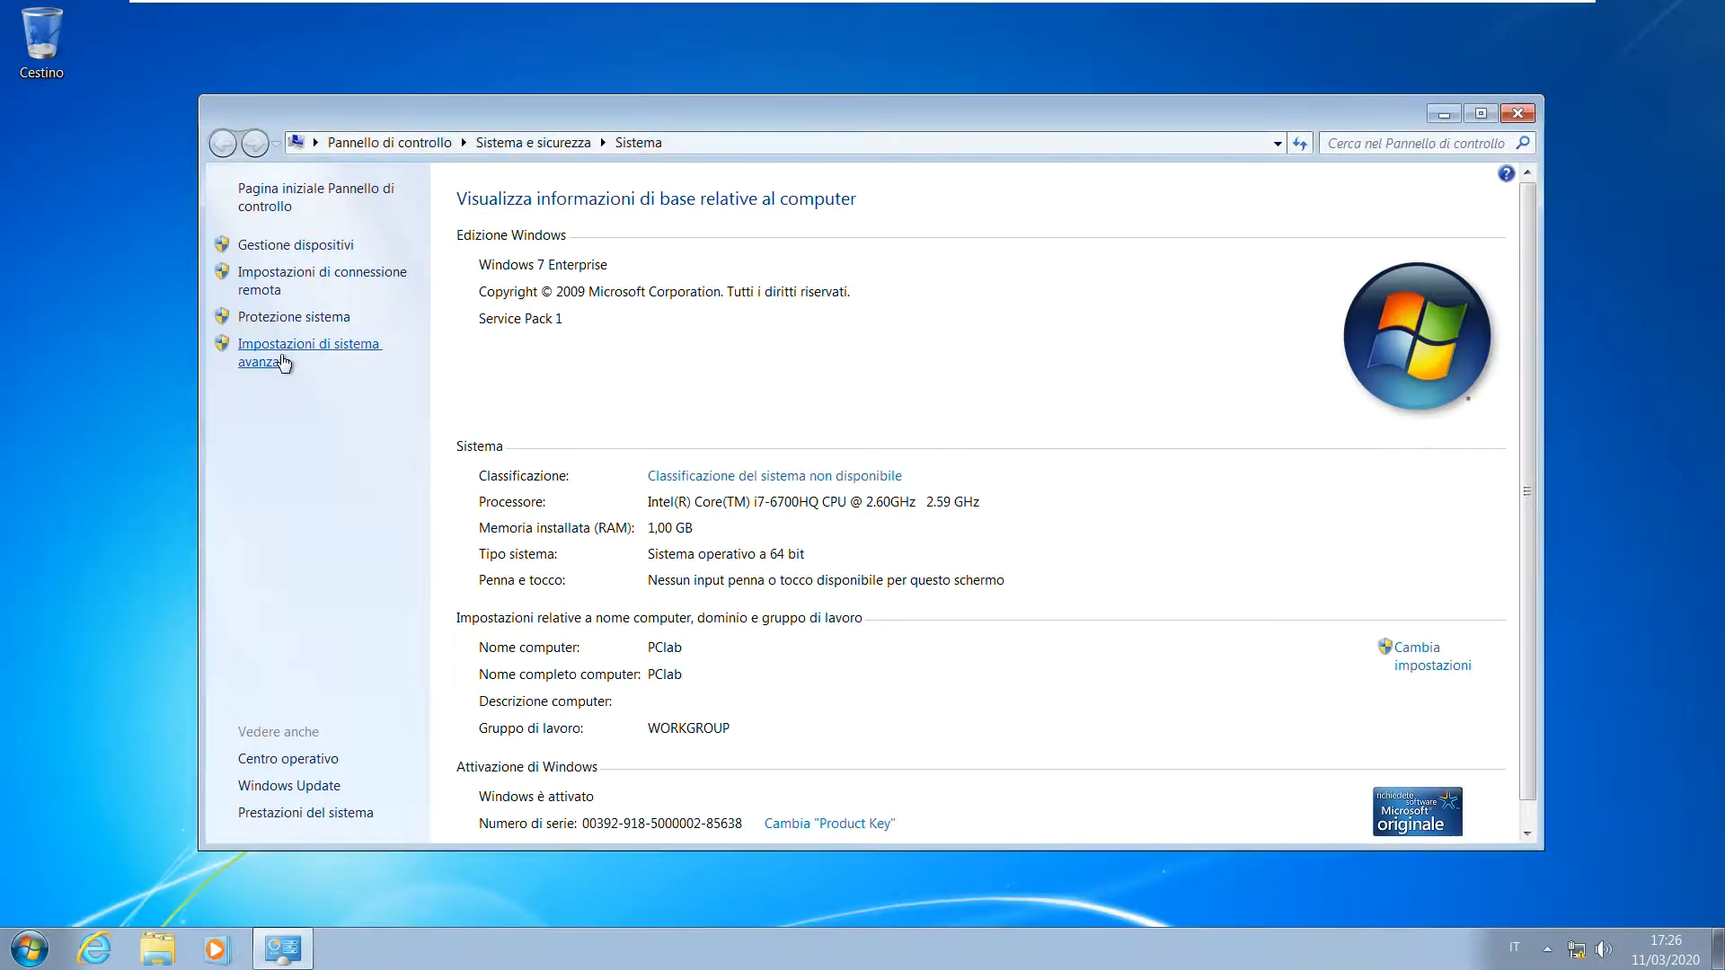
pyautogui.click(151, 132)
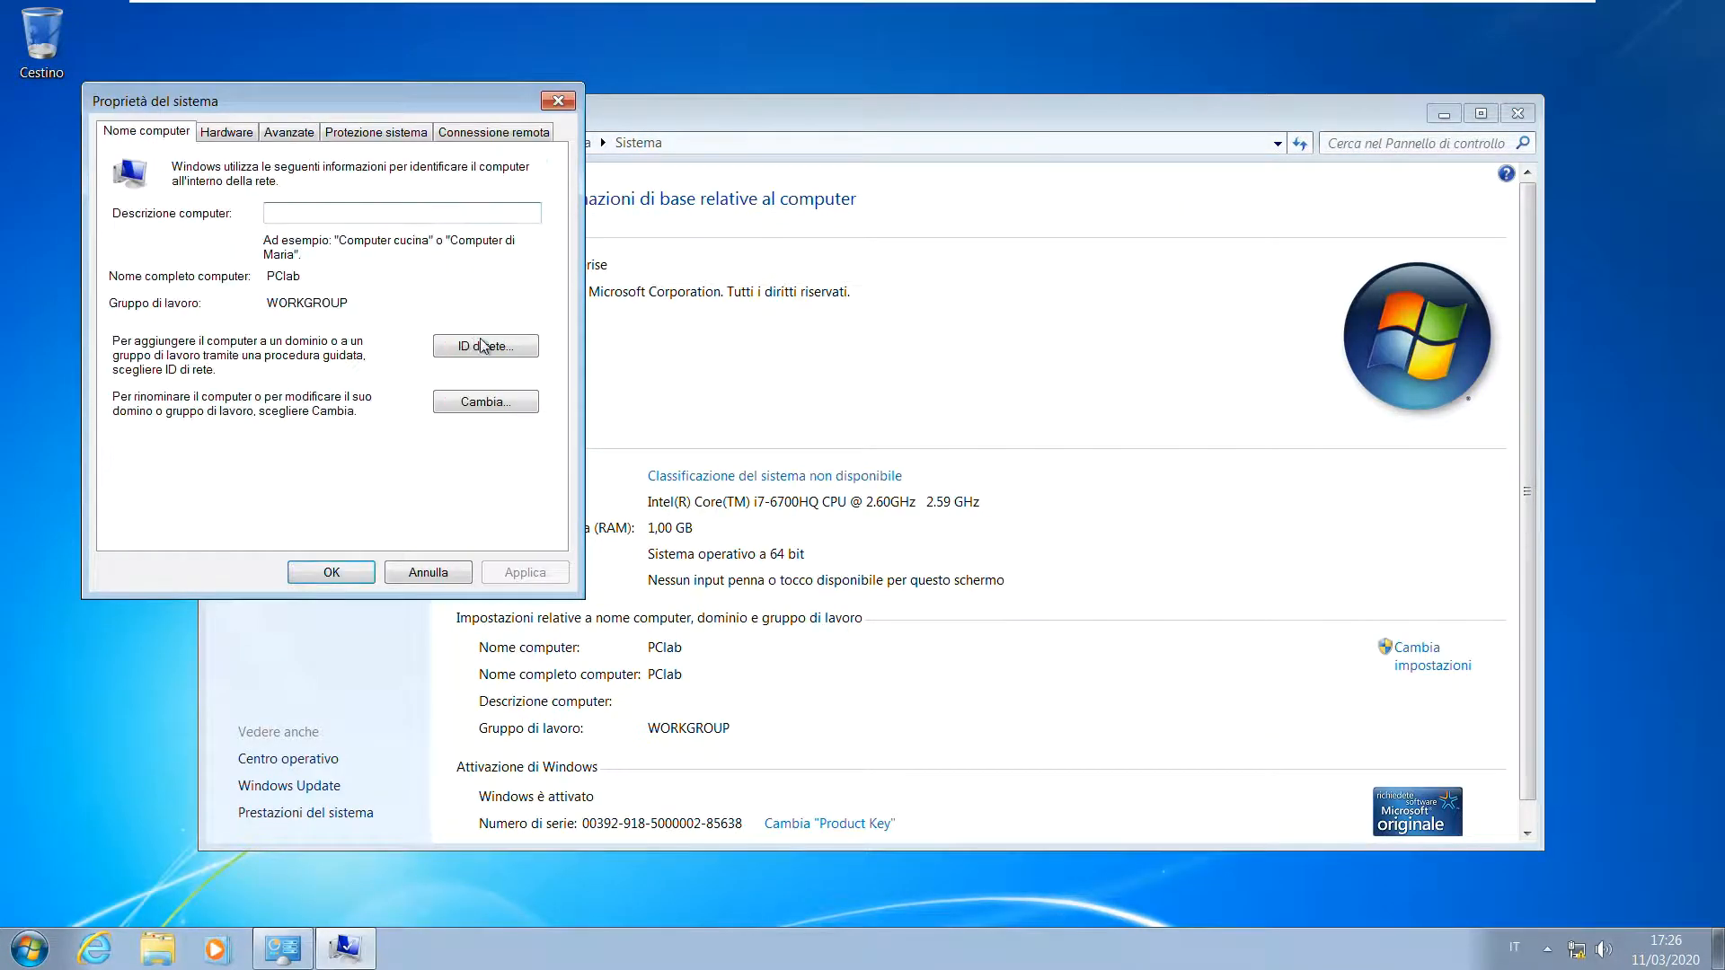
pyautogui.click(491, 401)
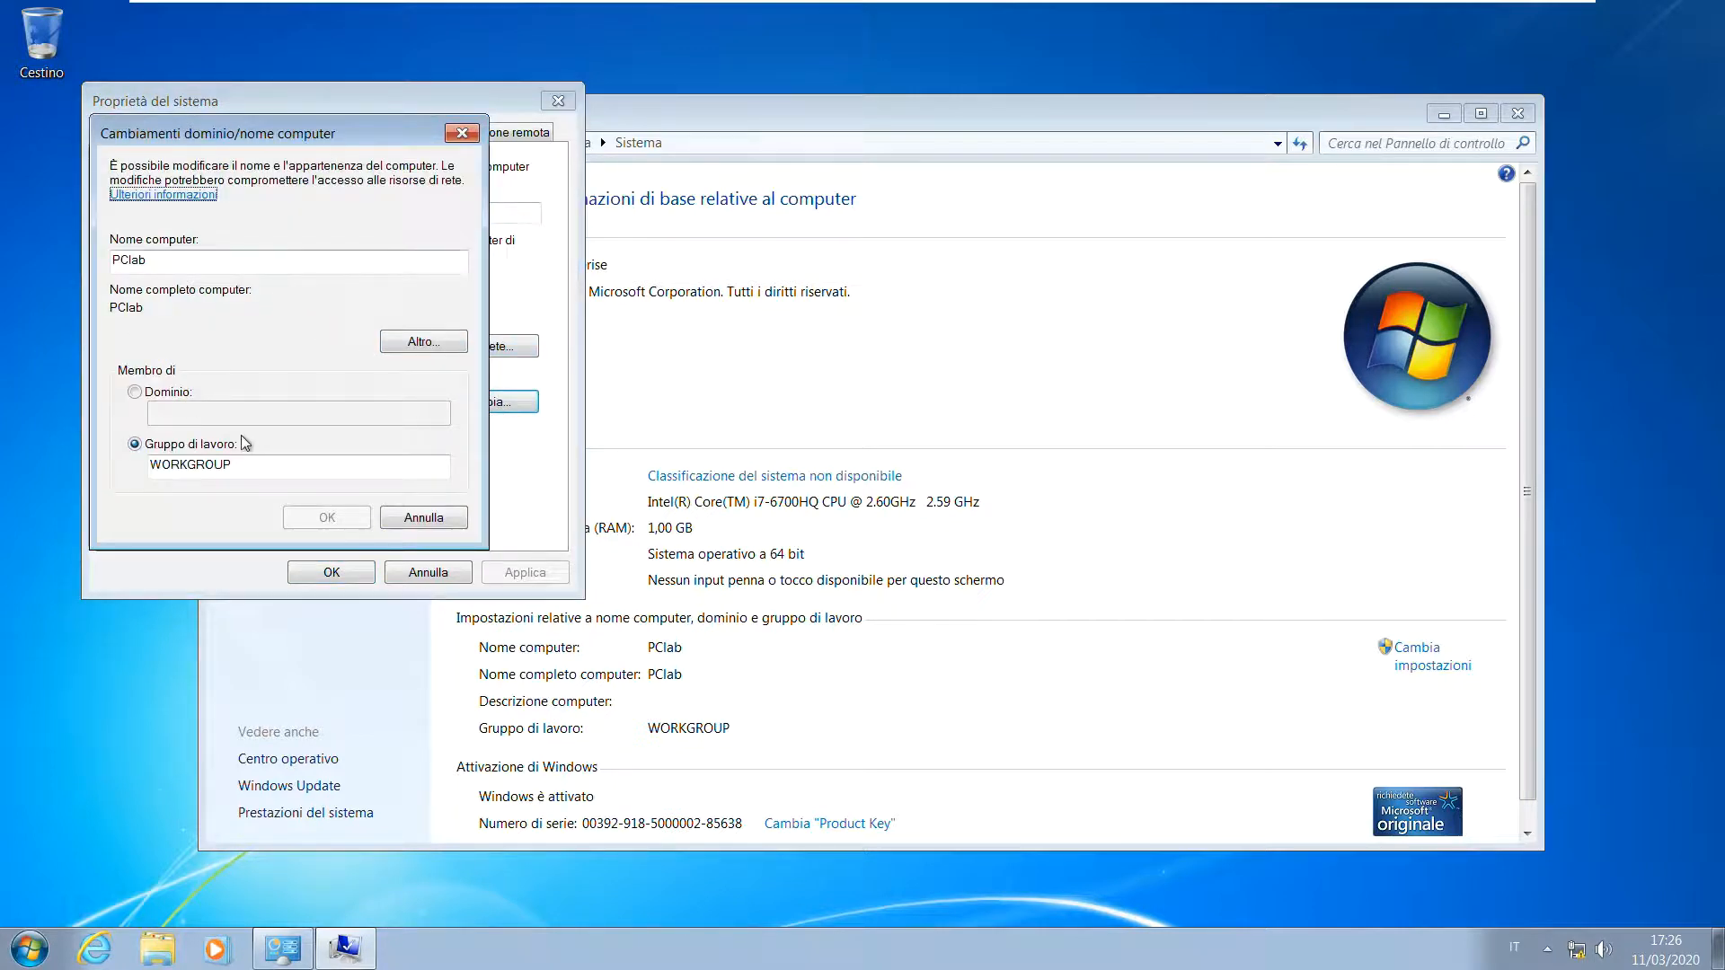
# Join the 'lab' domain using the domain administrator credentials, acknowledge the restart notice, and close.
pyautogui.click(141, 396)
pyautogui.click(169, 415)
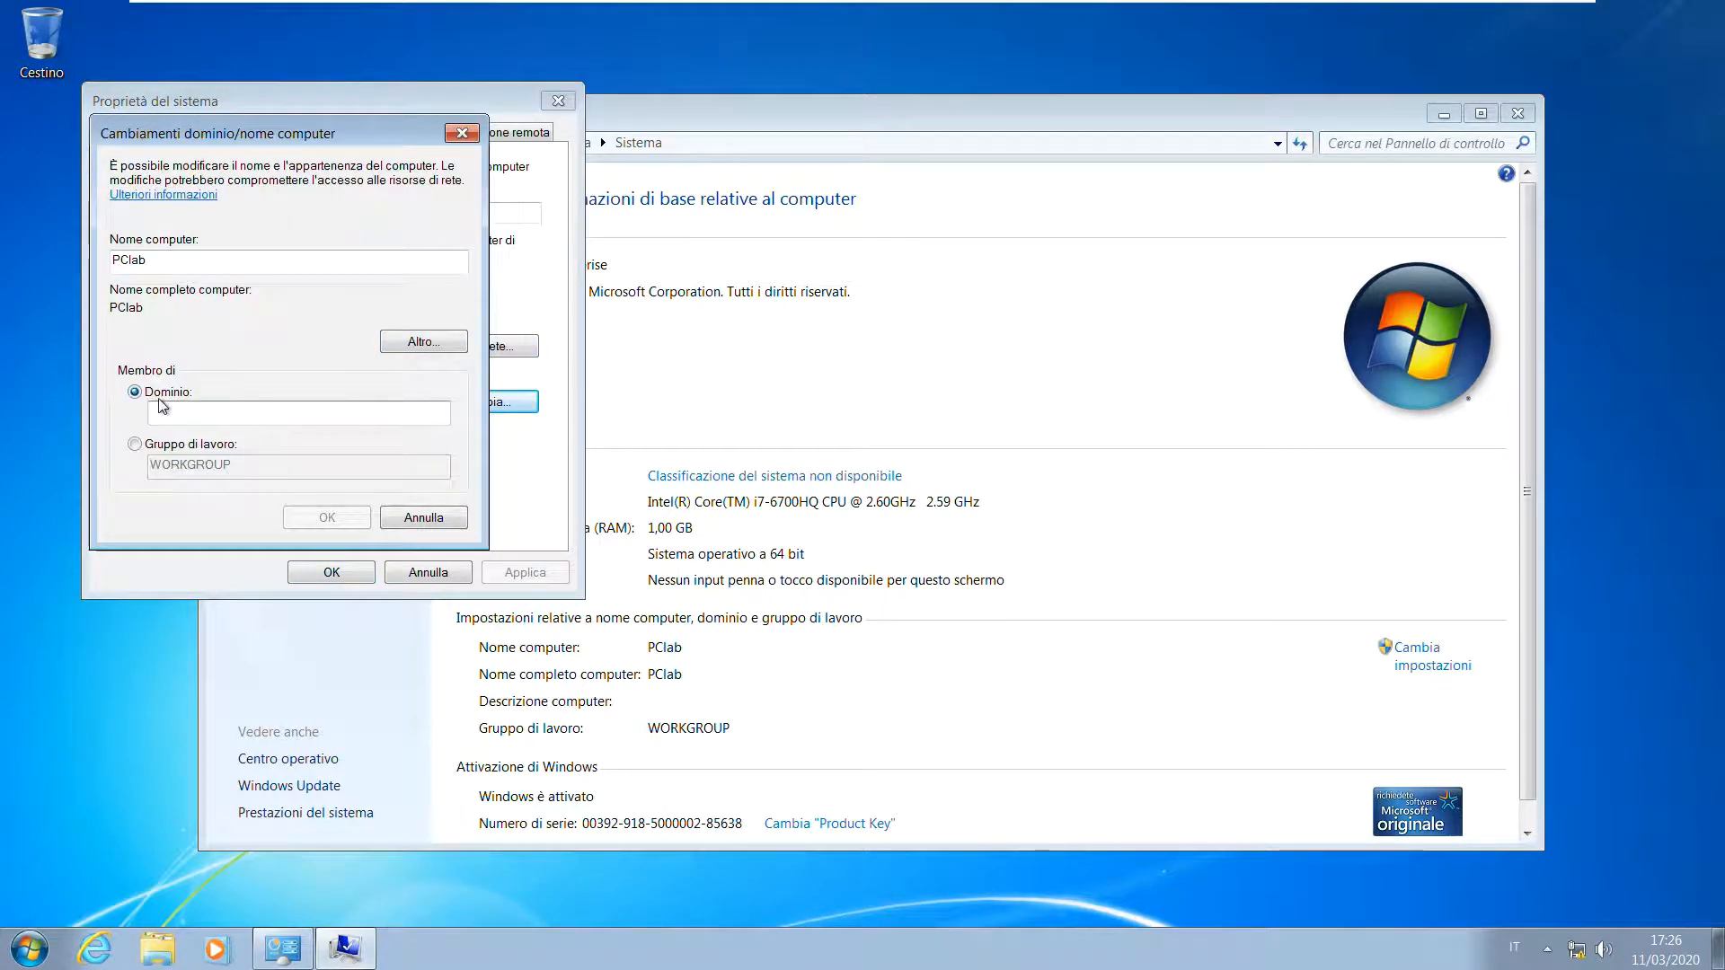
pyautogui.write('lab')
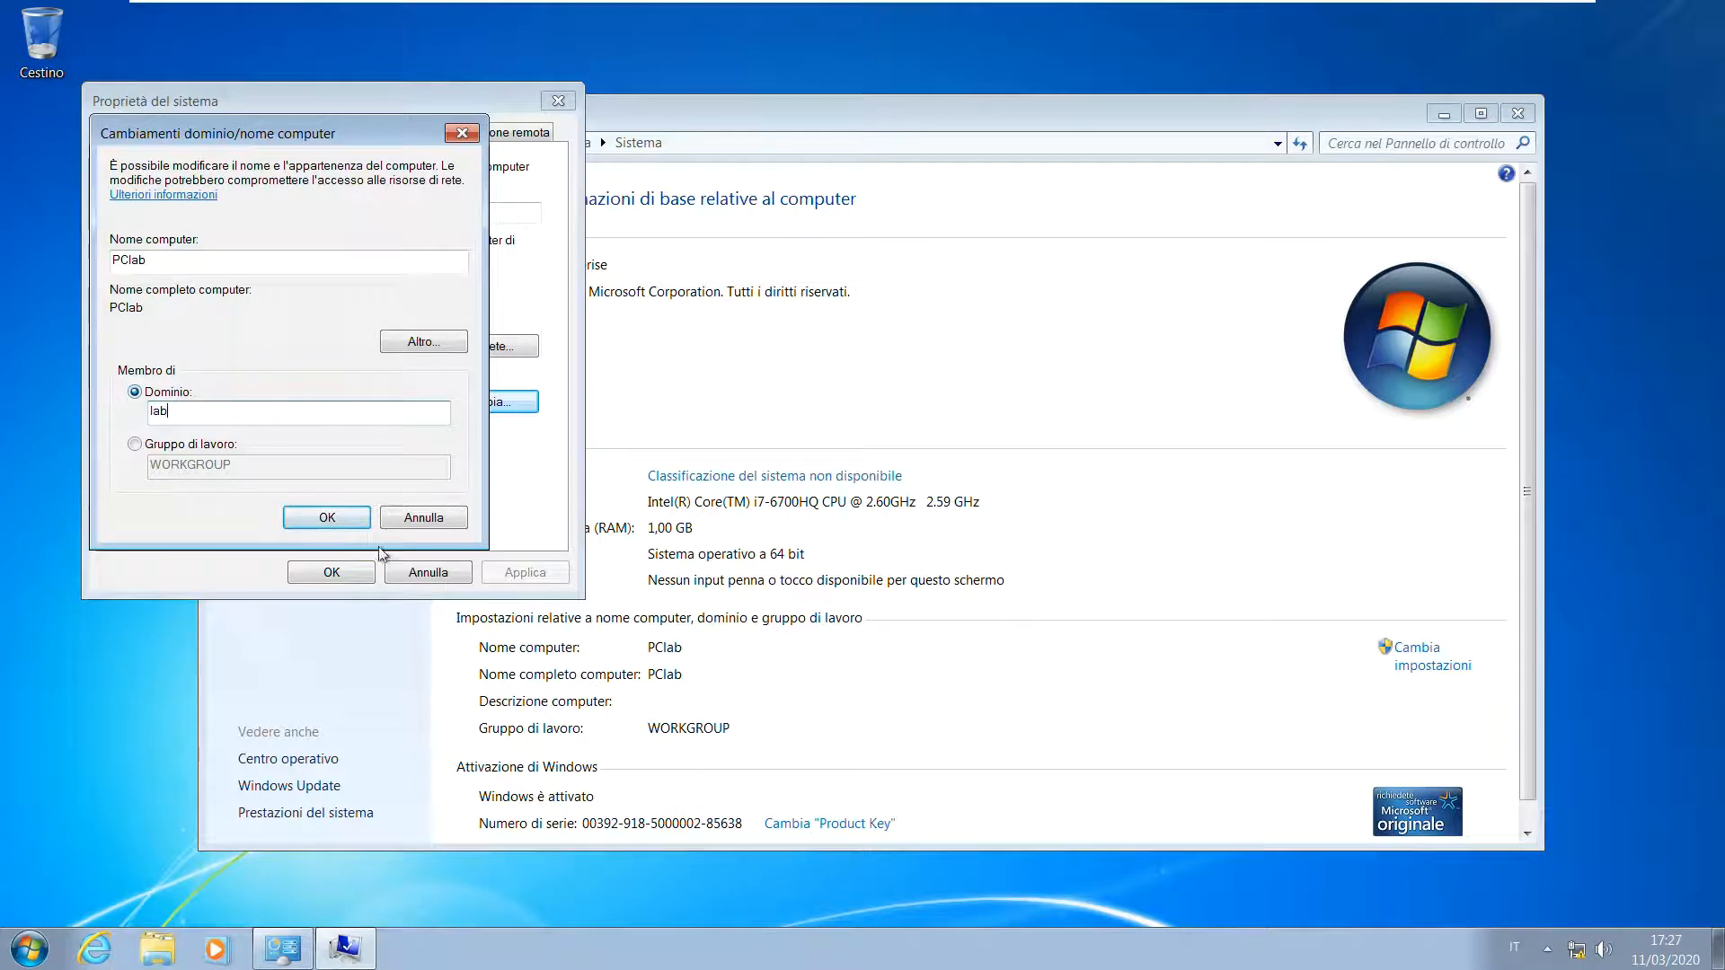
pyautogui.click(364, 524)
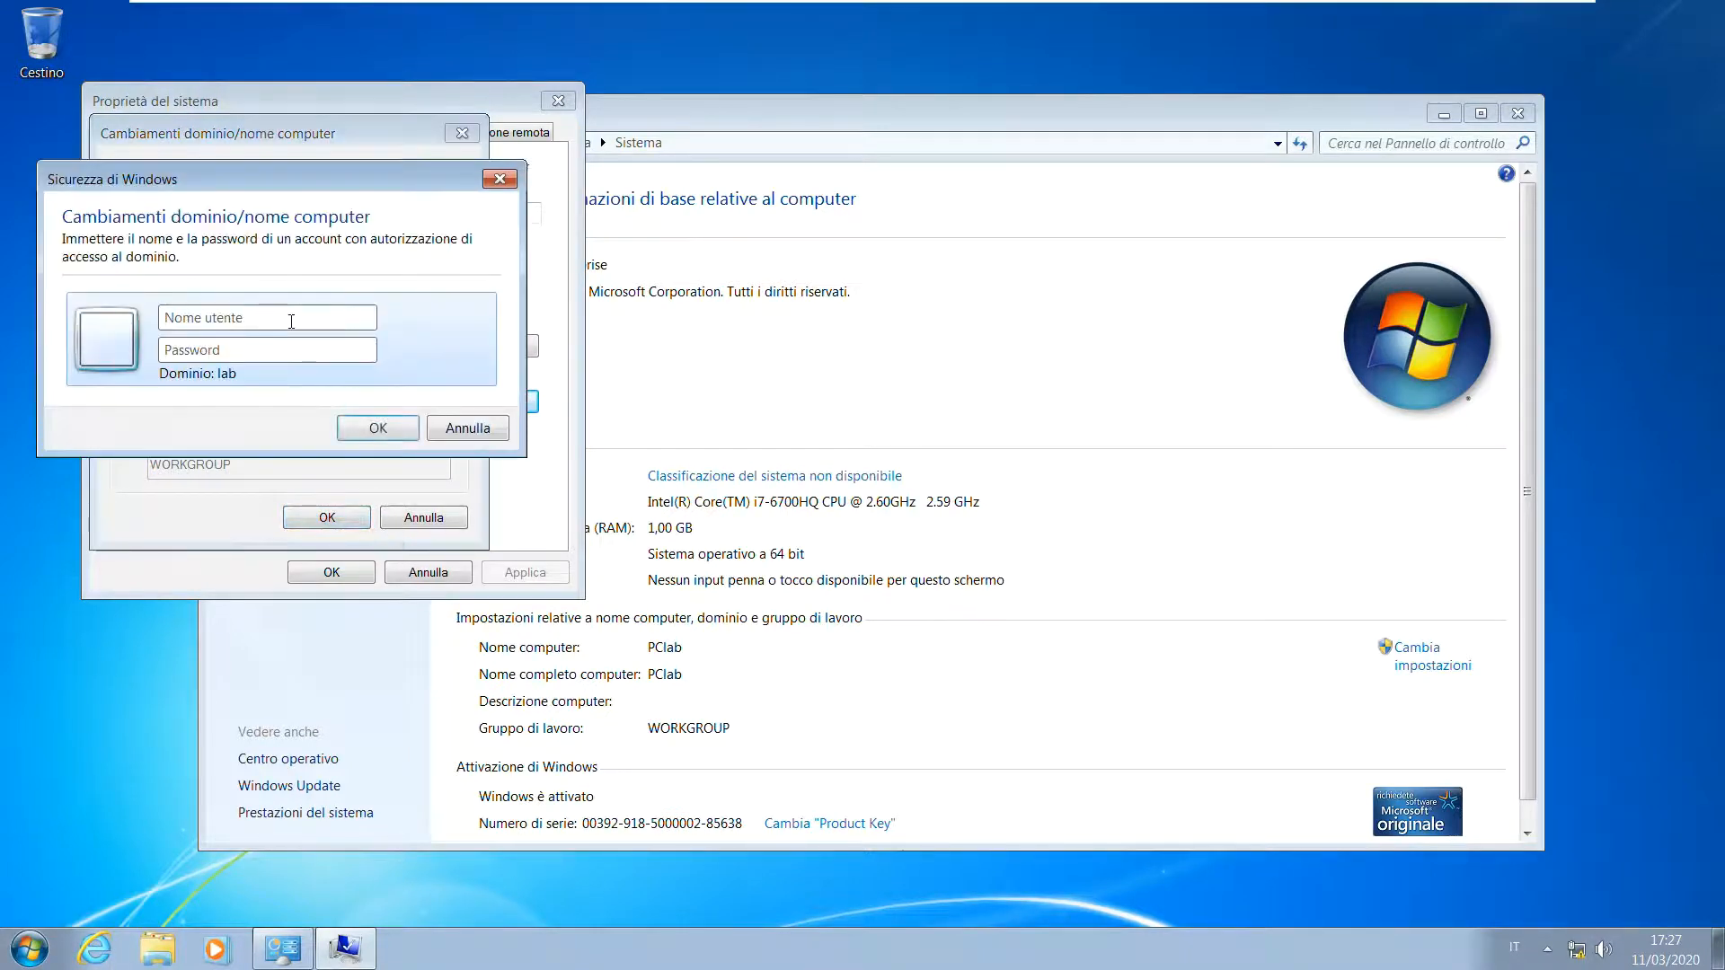
pyautogui.write('administrato')
pyautogui.write('•••••')
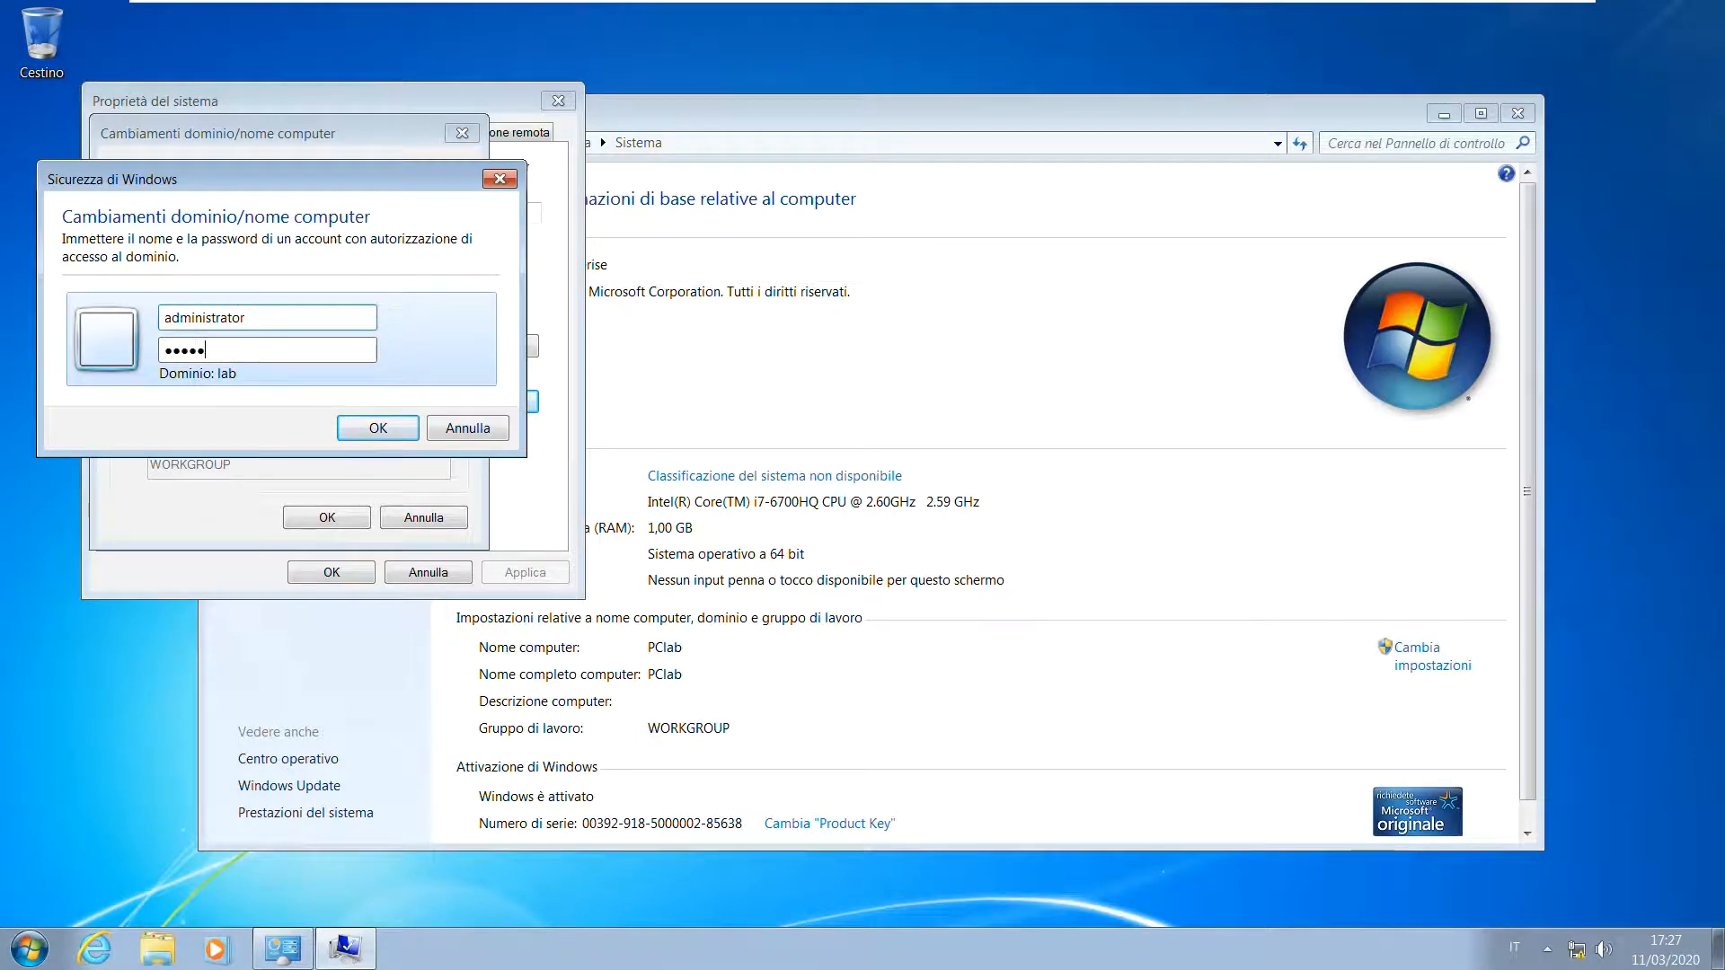
pyautogui.write('•••')
pyautogui.press('Return')
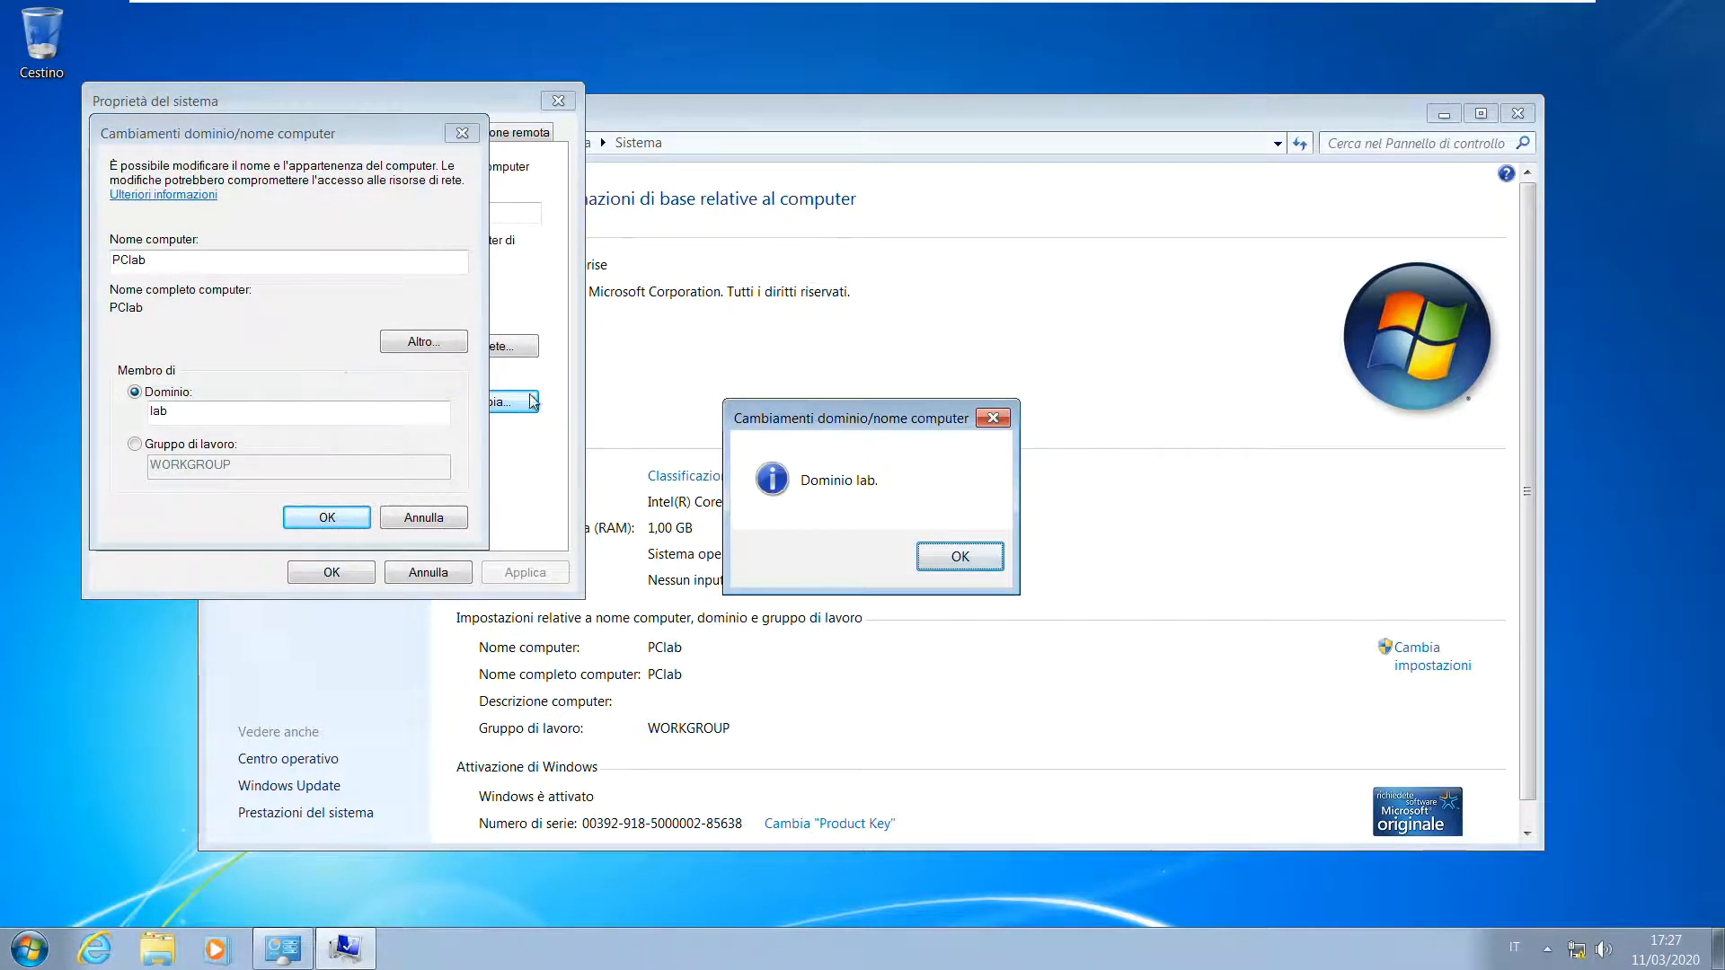
pyautogui.click(952, 559)
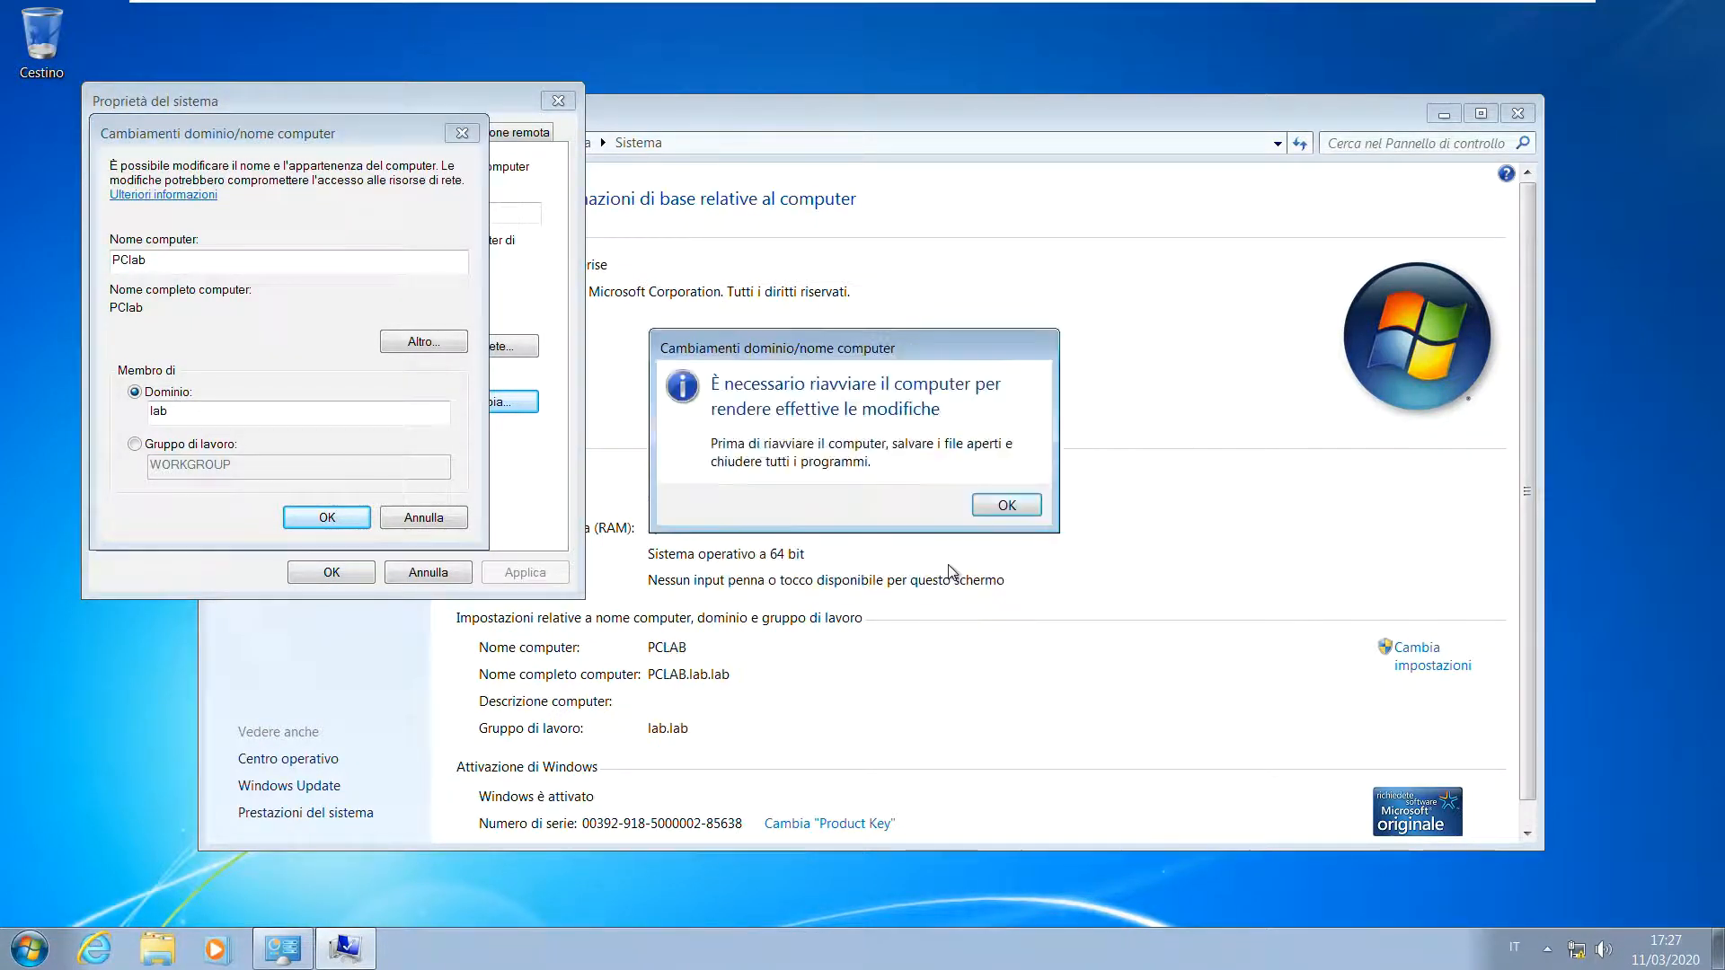
pyautogui.click(1005, 509)
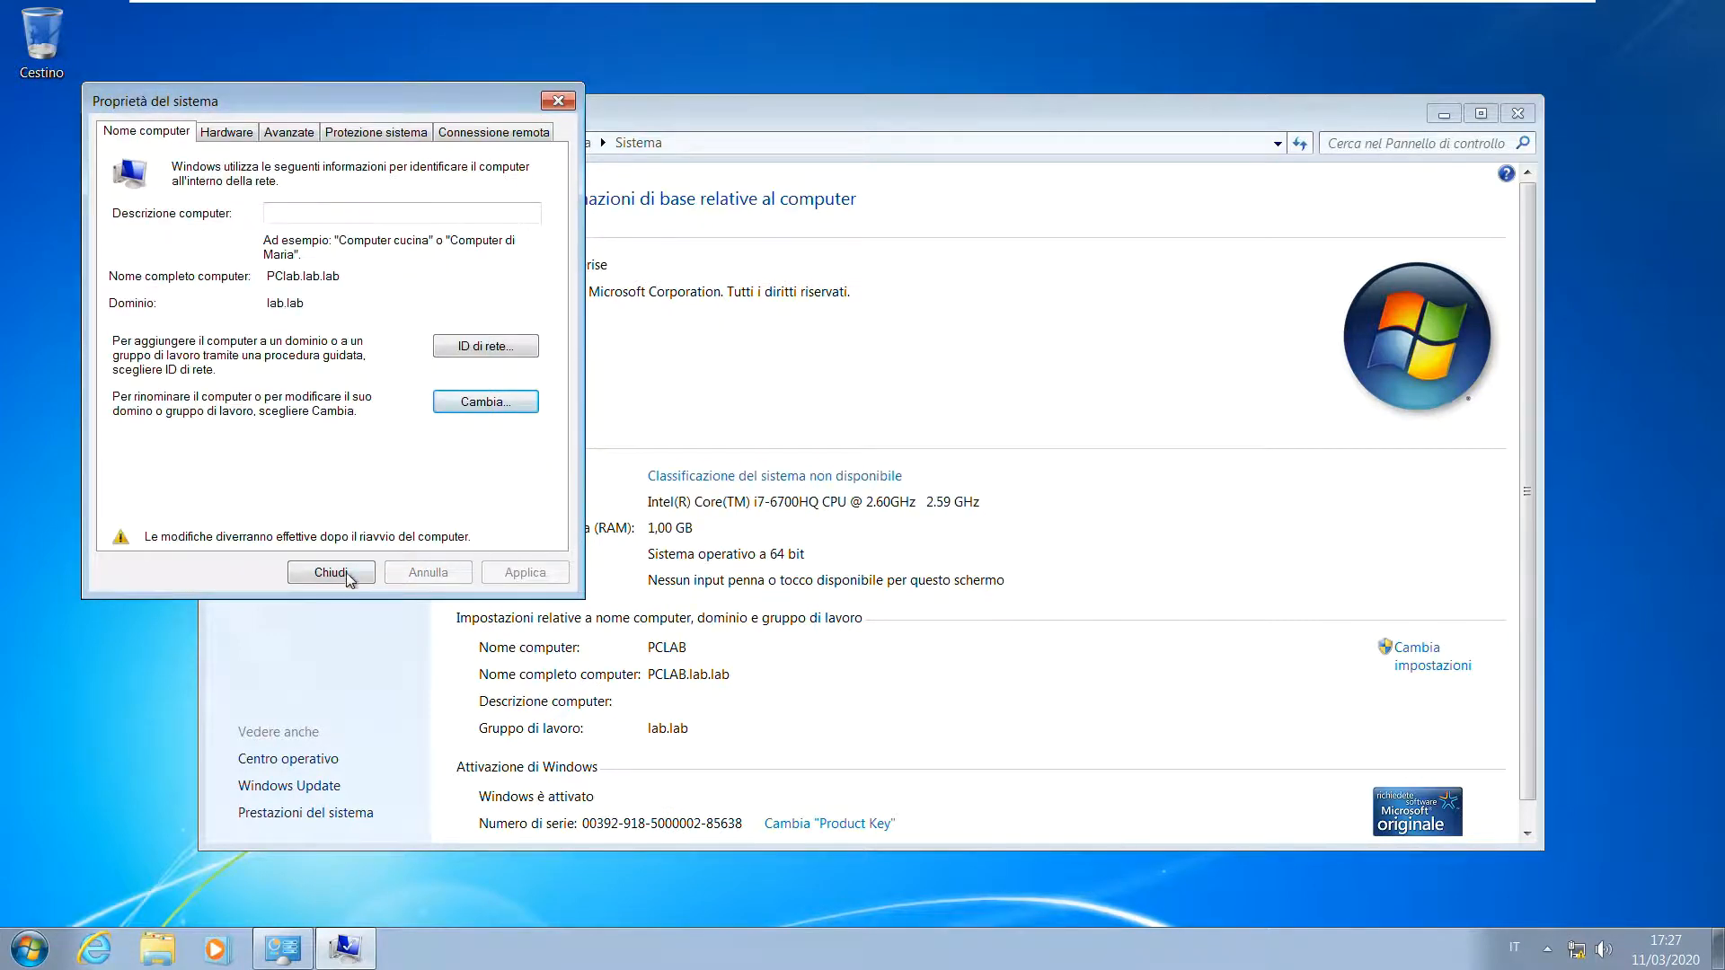
pyautogui.click(347, 573)
# Restart now, then sign in via Altro utente with the domain user's name and password.
pyautogui.click(856, 508)
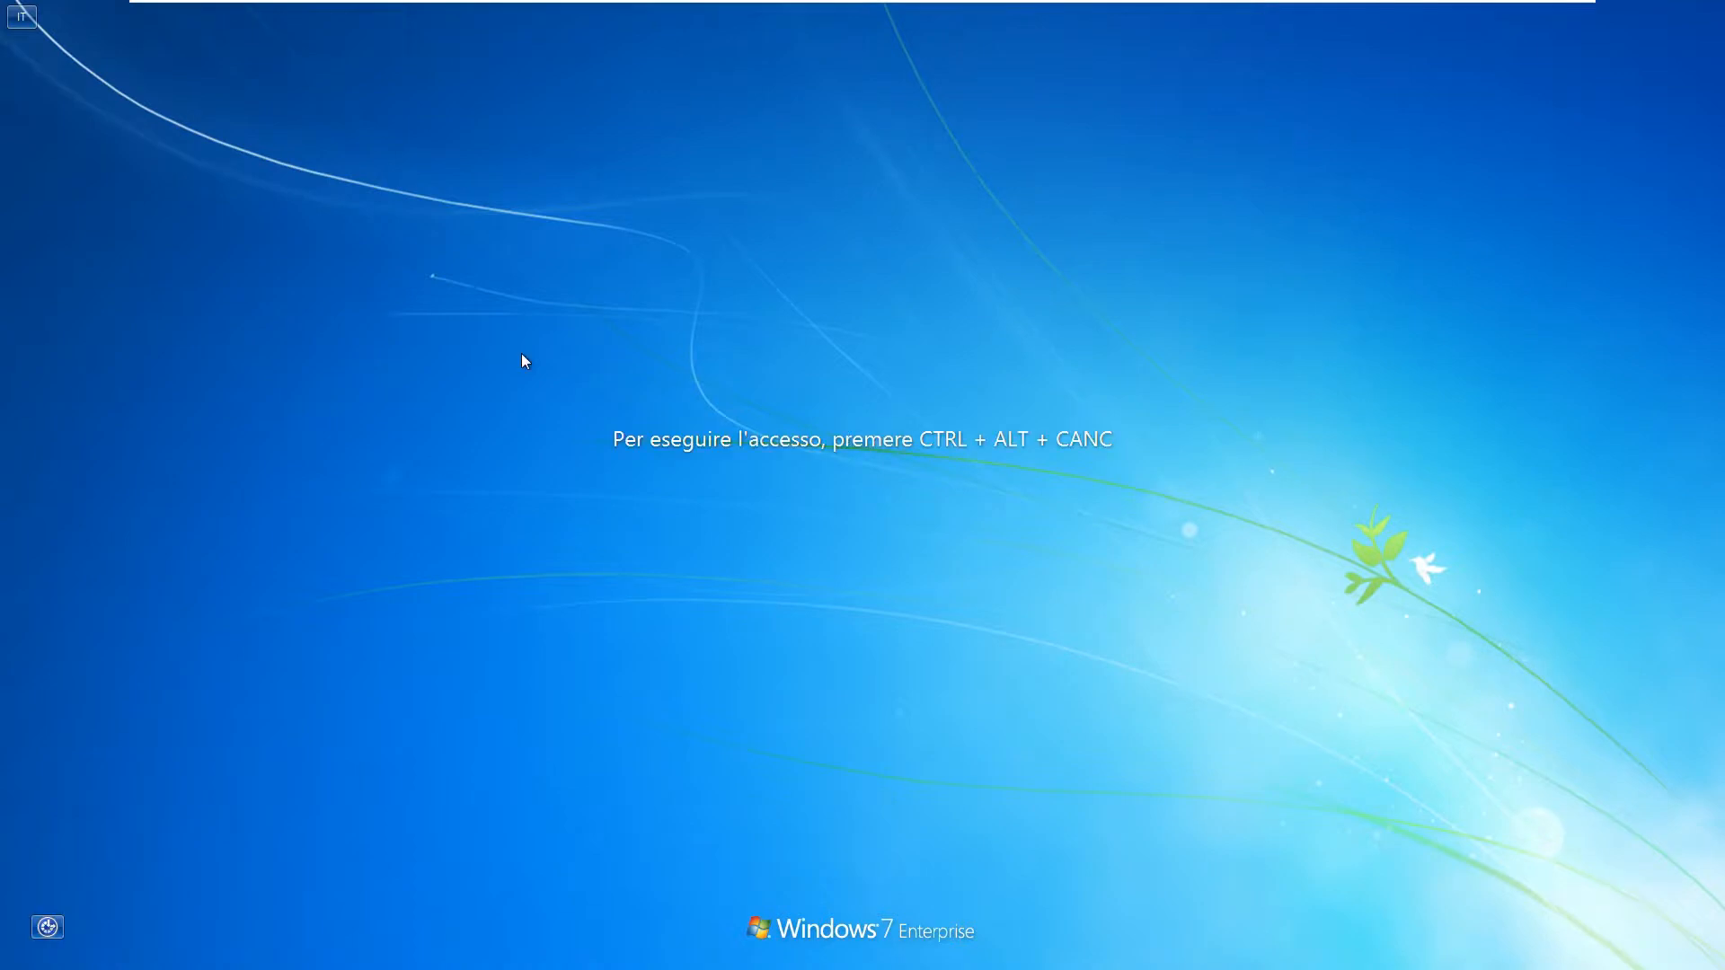
pyautogui.moveTo(580, 4)
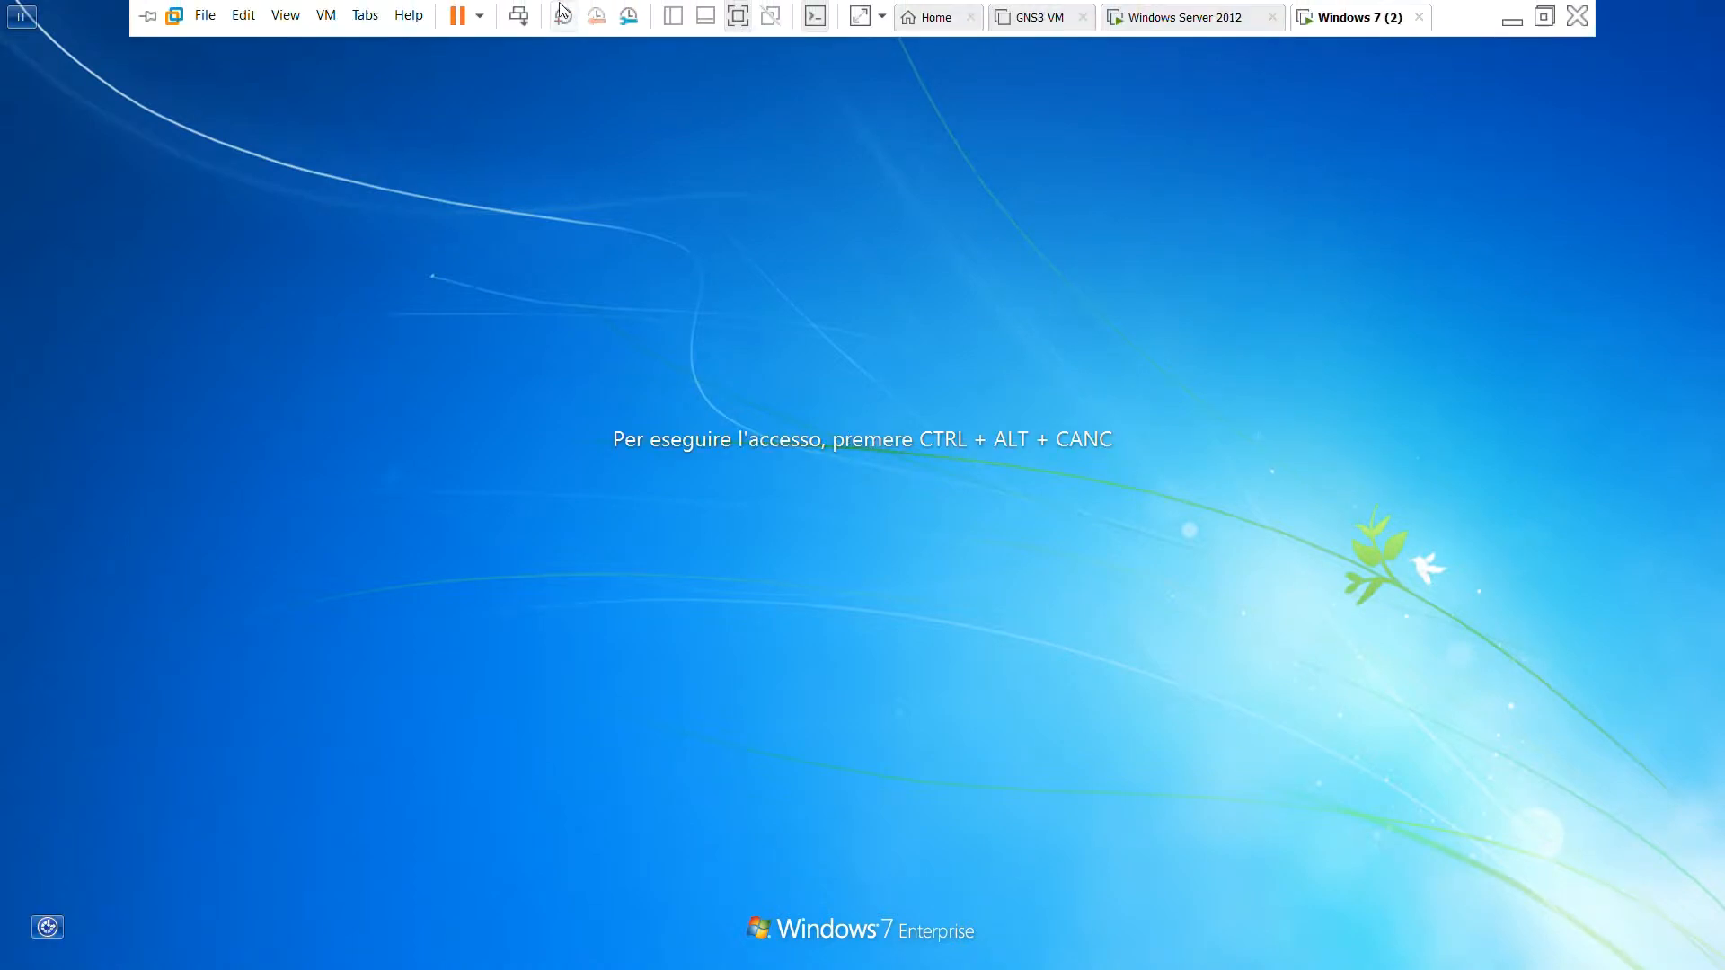
pyautogui.click(519, 15)
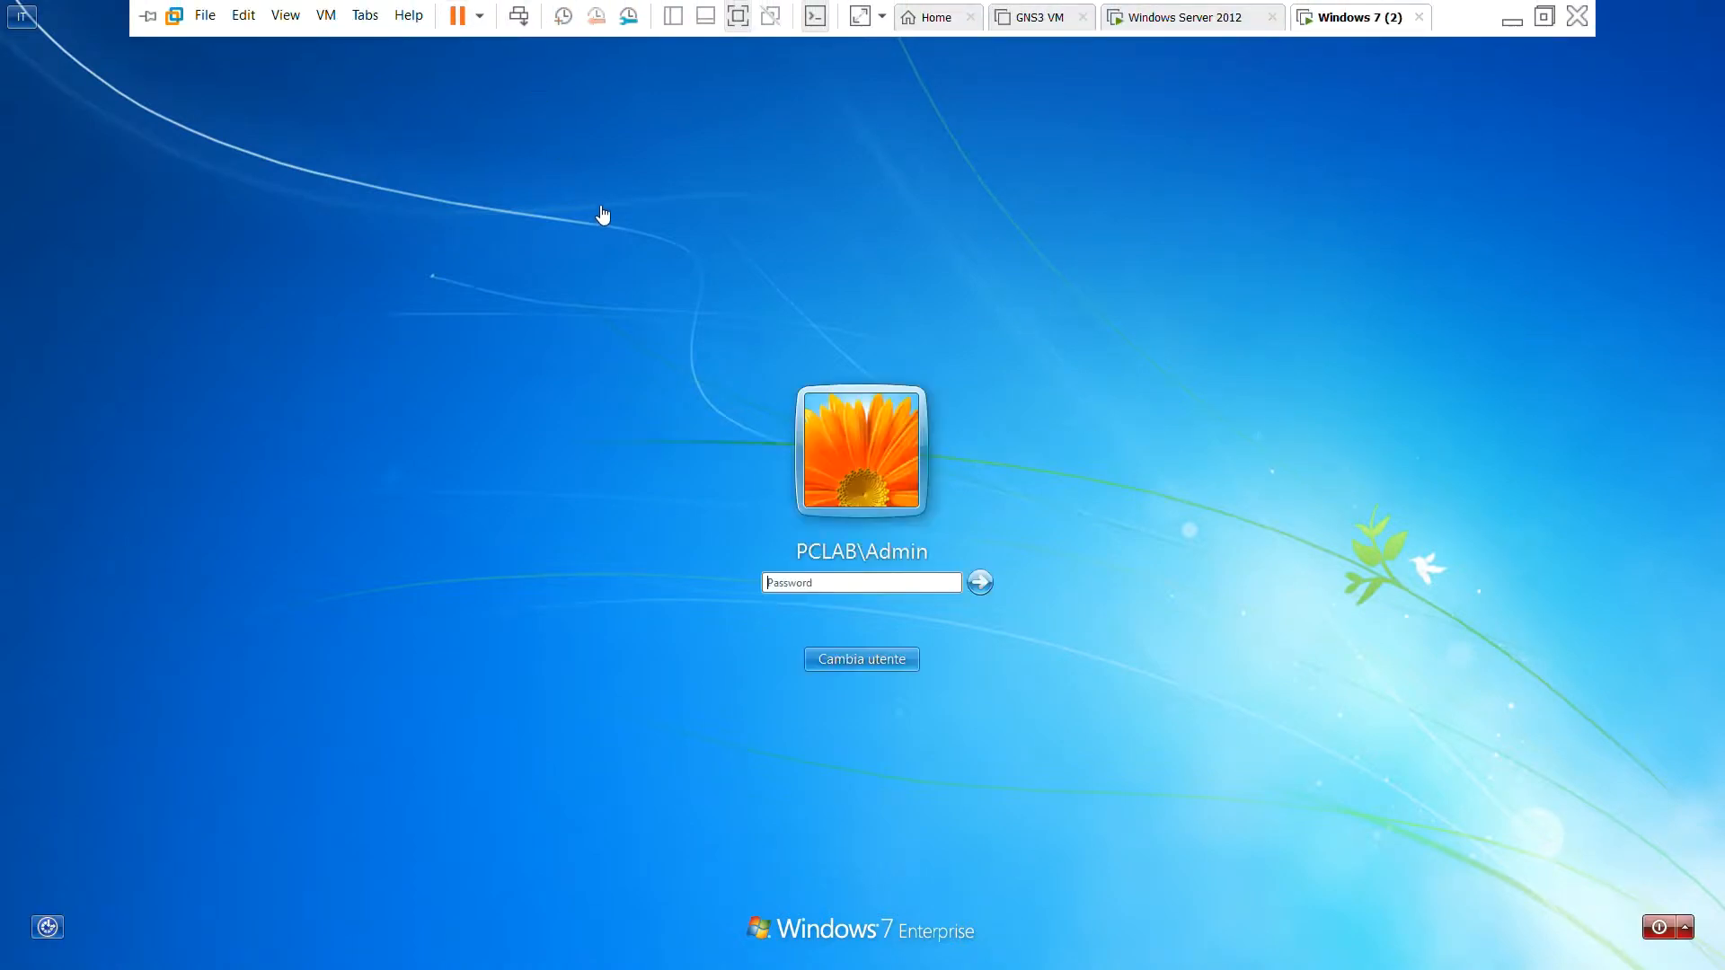
pyautogui.click(887, 662)
pyautogui.click(915, 553)
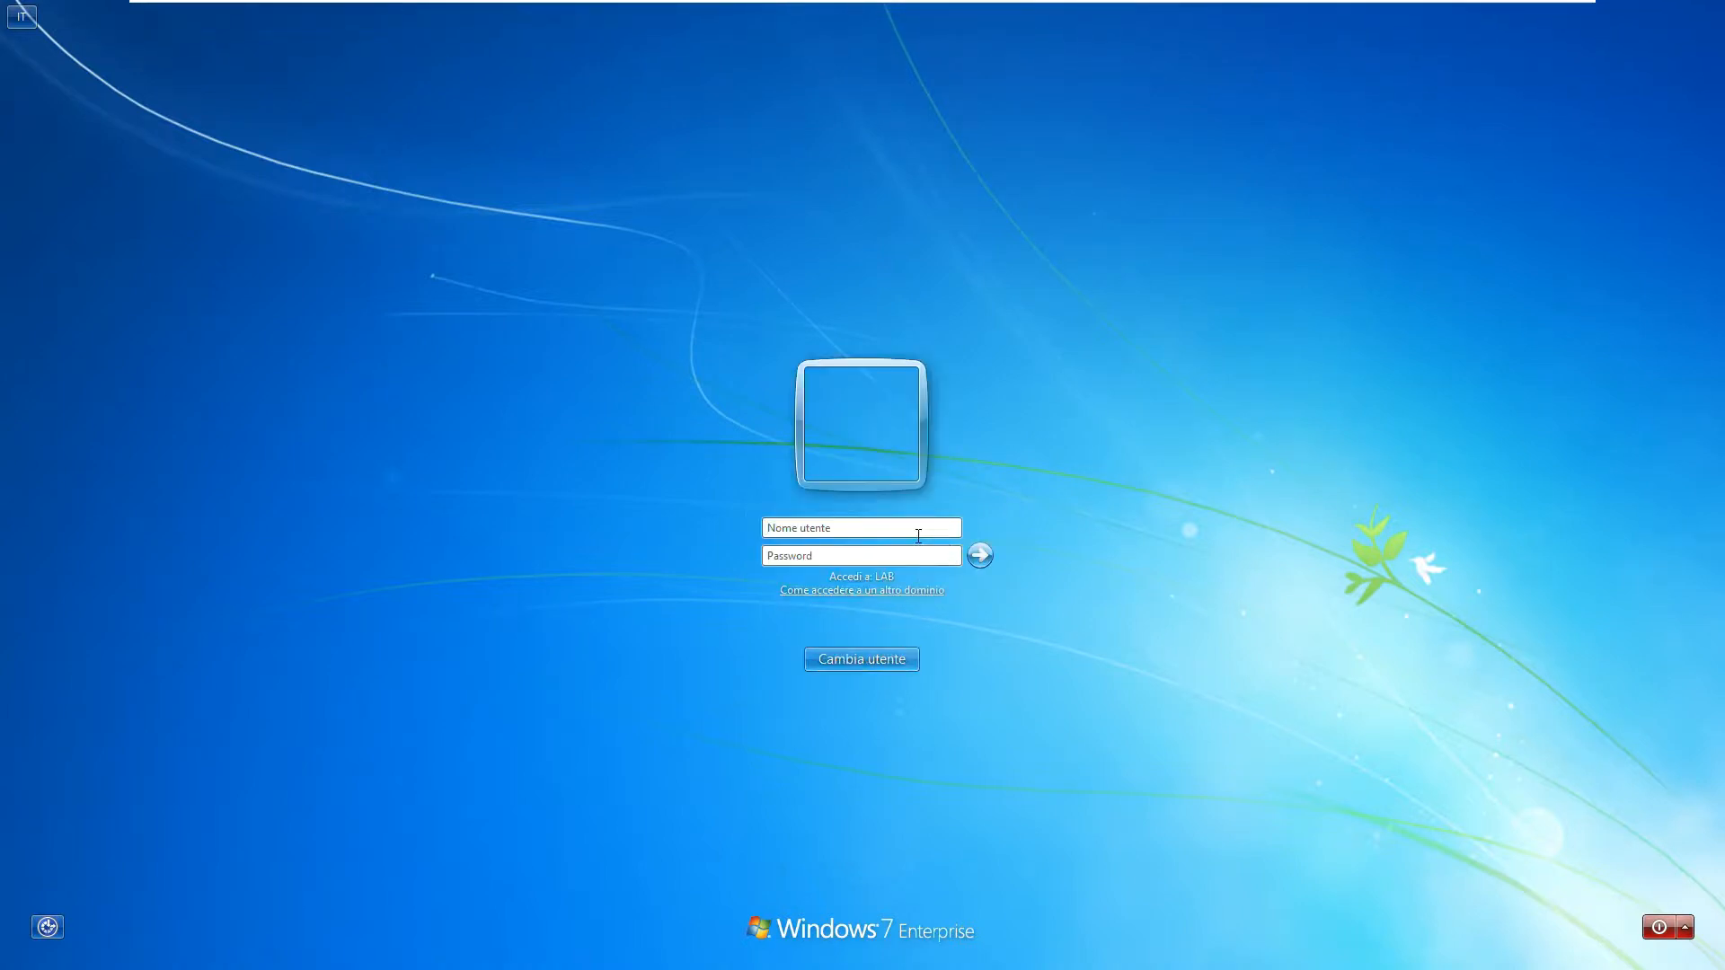
pyautogui.click(918, 536)
pyautogui.write('utente')
pyautogui.press('Tab')
pyautogui.write('p')
pyautogui.press('Return')
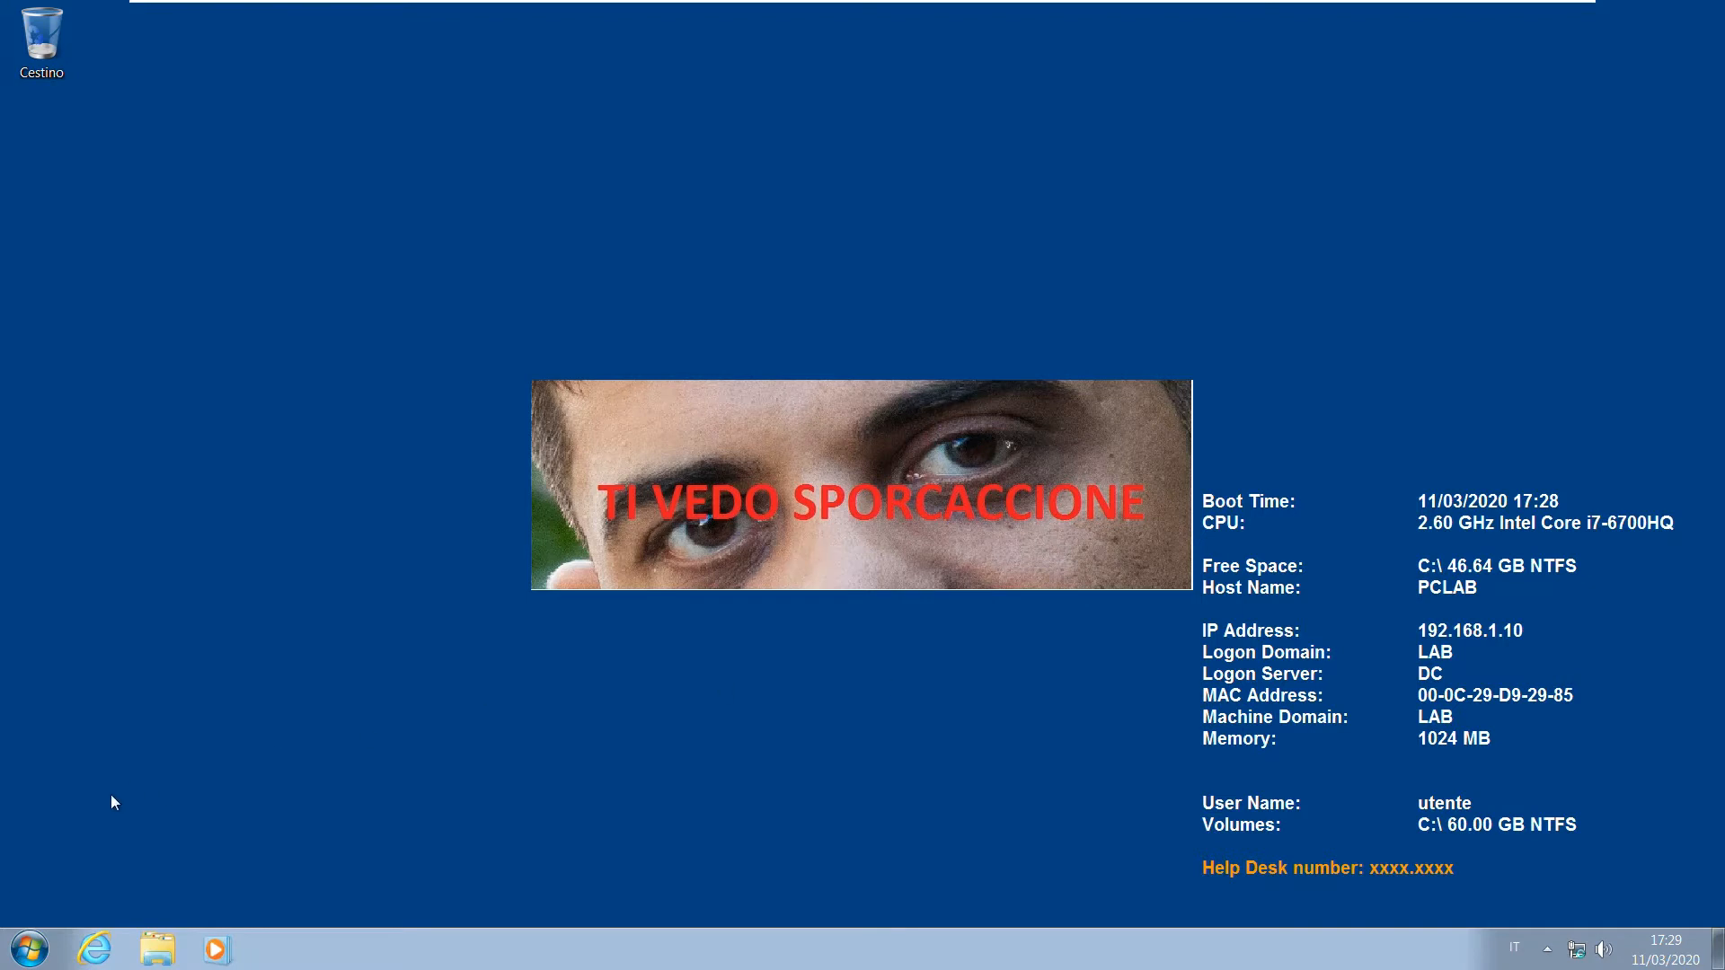
# Launch cmd, run 'gpresult -r', and maximize the console to find Bginfo among applied GPOs.
pyautogui.click(29, 948)
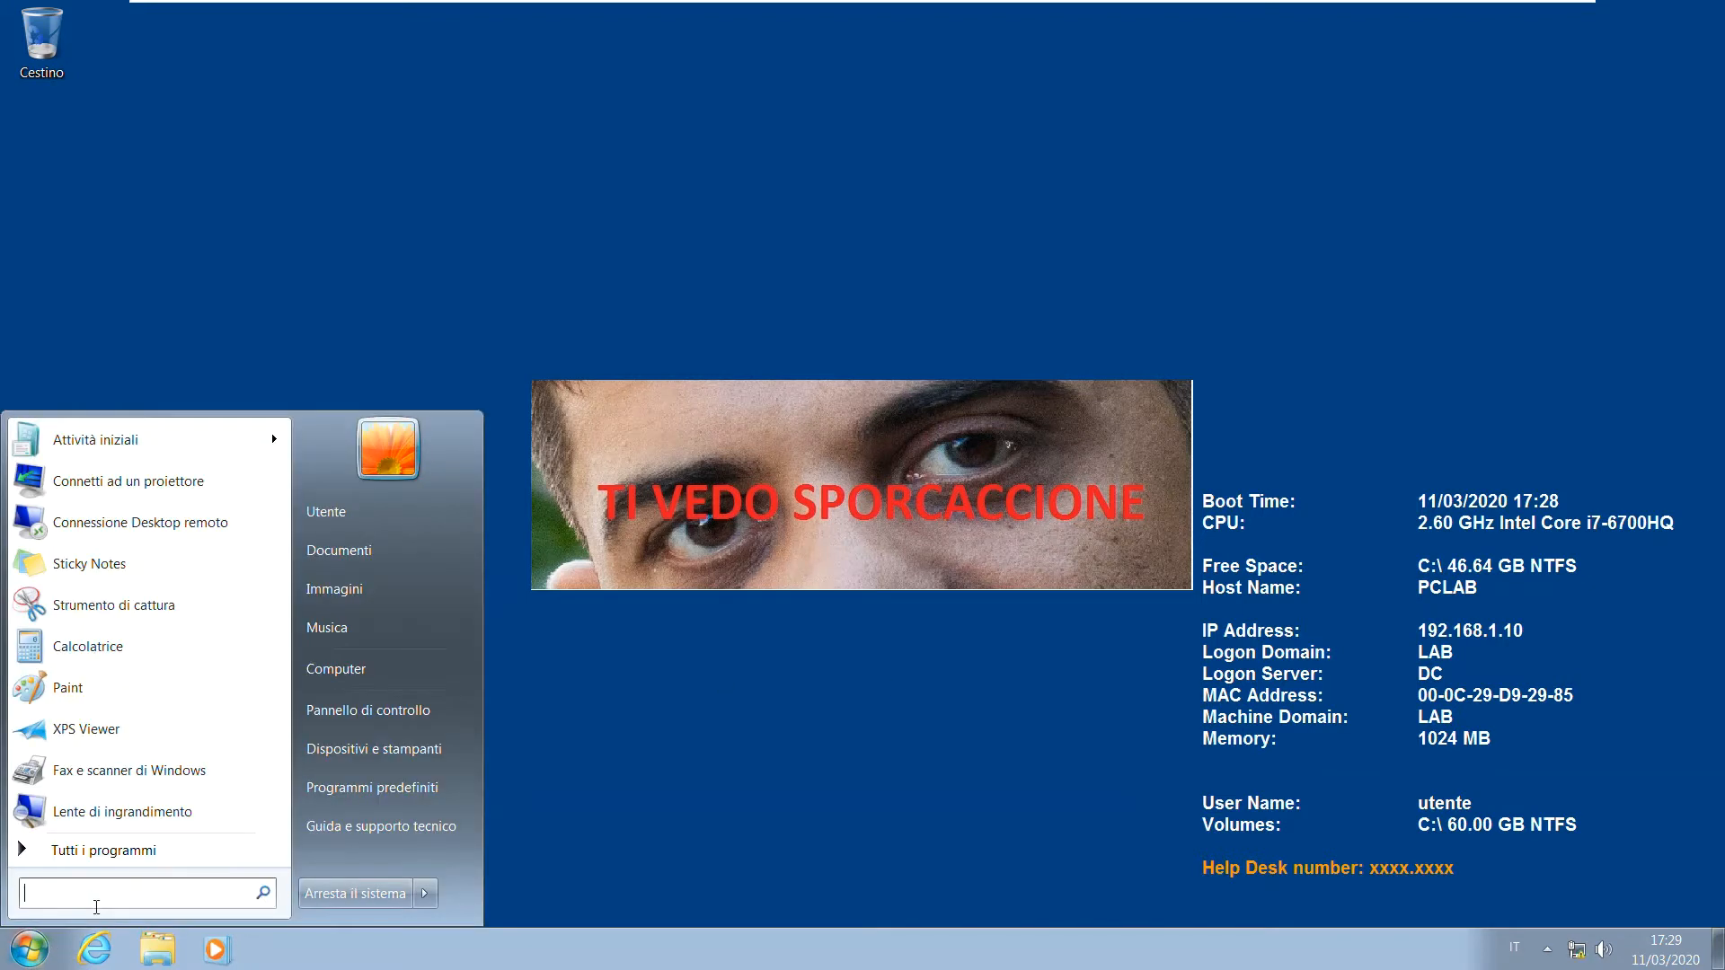
pyautogui.write('cmd')
pyautogui.press('Return')
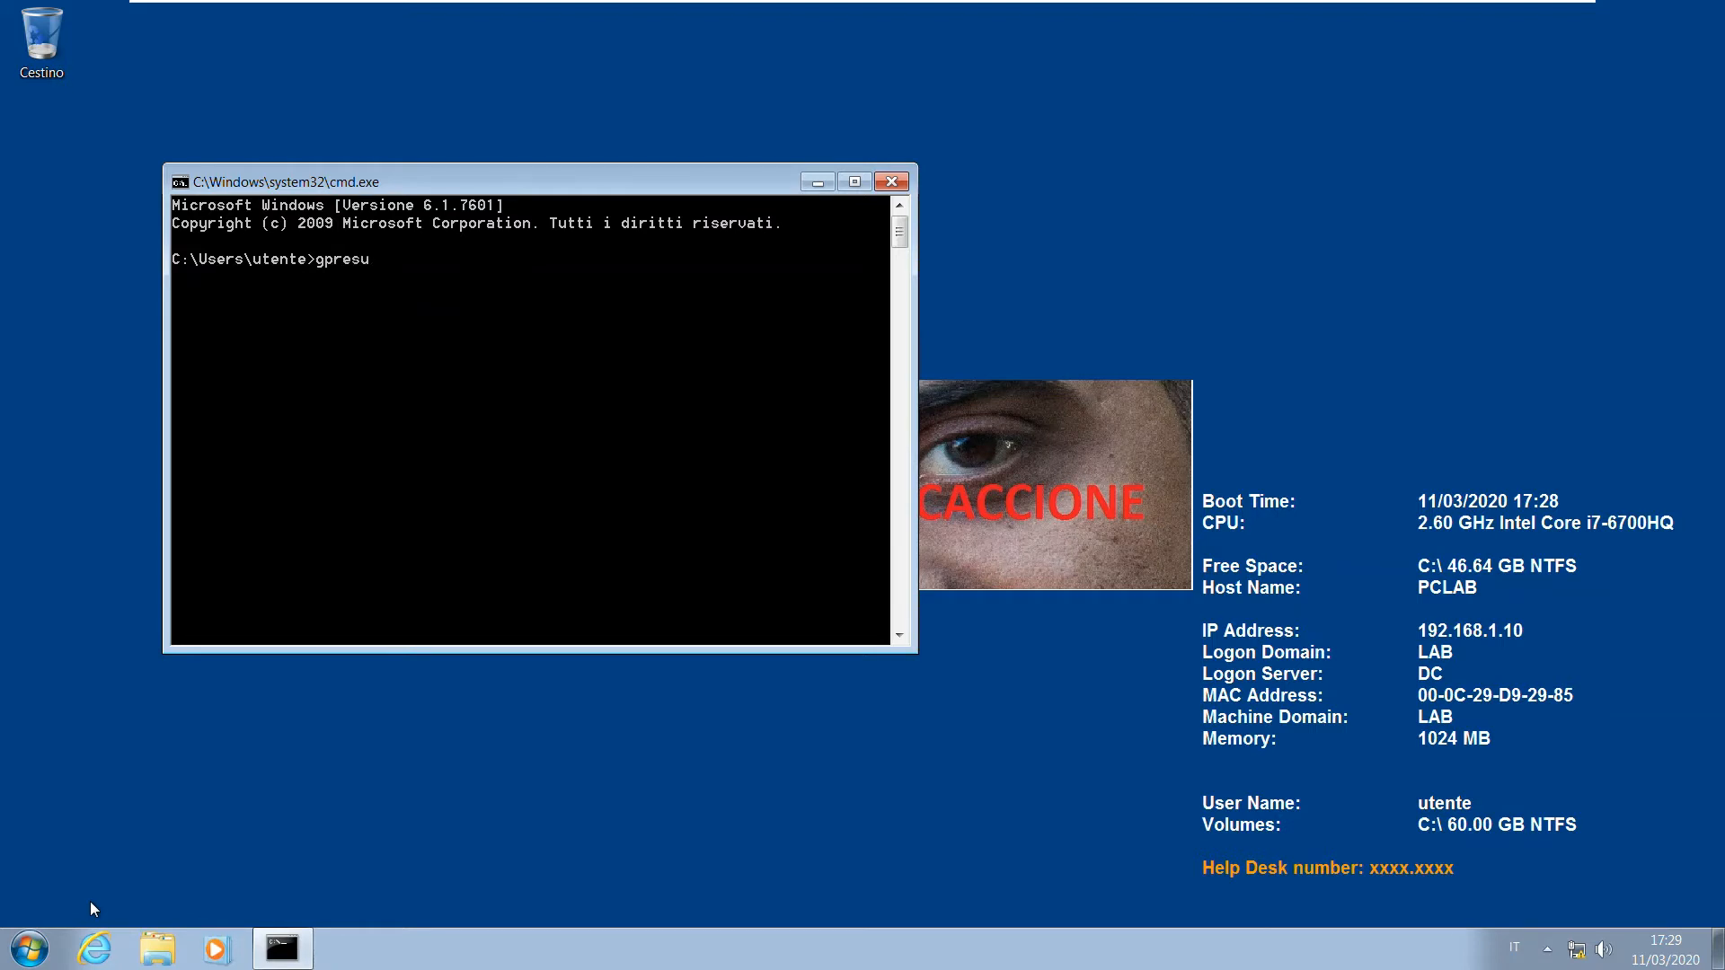
pyautogui.write('gpresult -r')
pyautogui.press('Return')
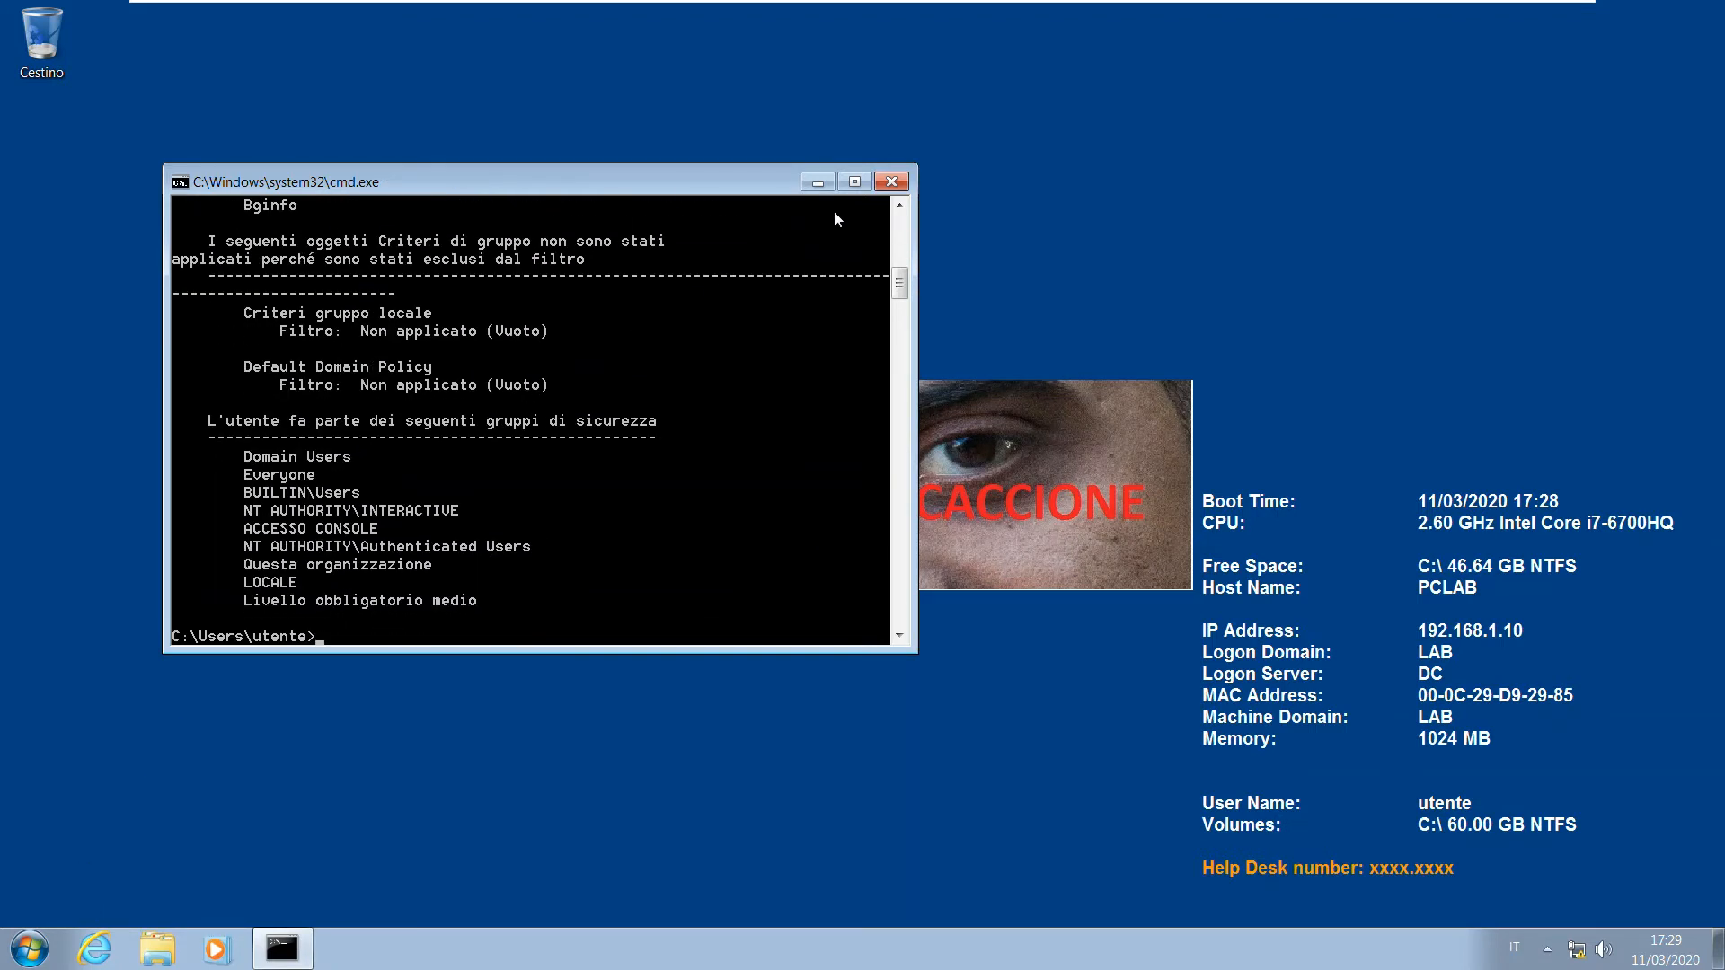
pyautogui.click(855, 183)
pyautogui.scroll(2, 290, 309)
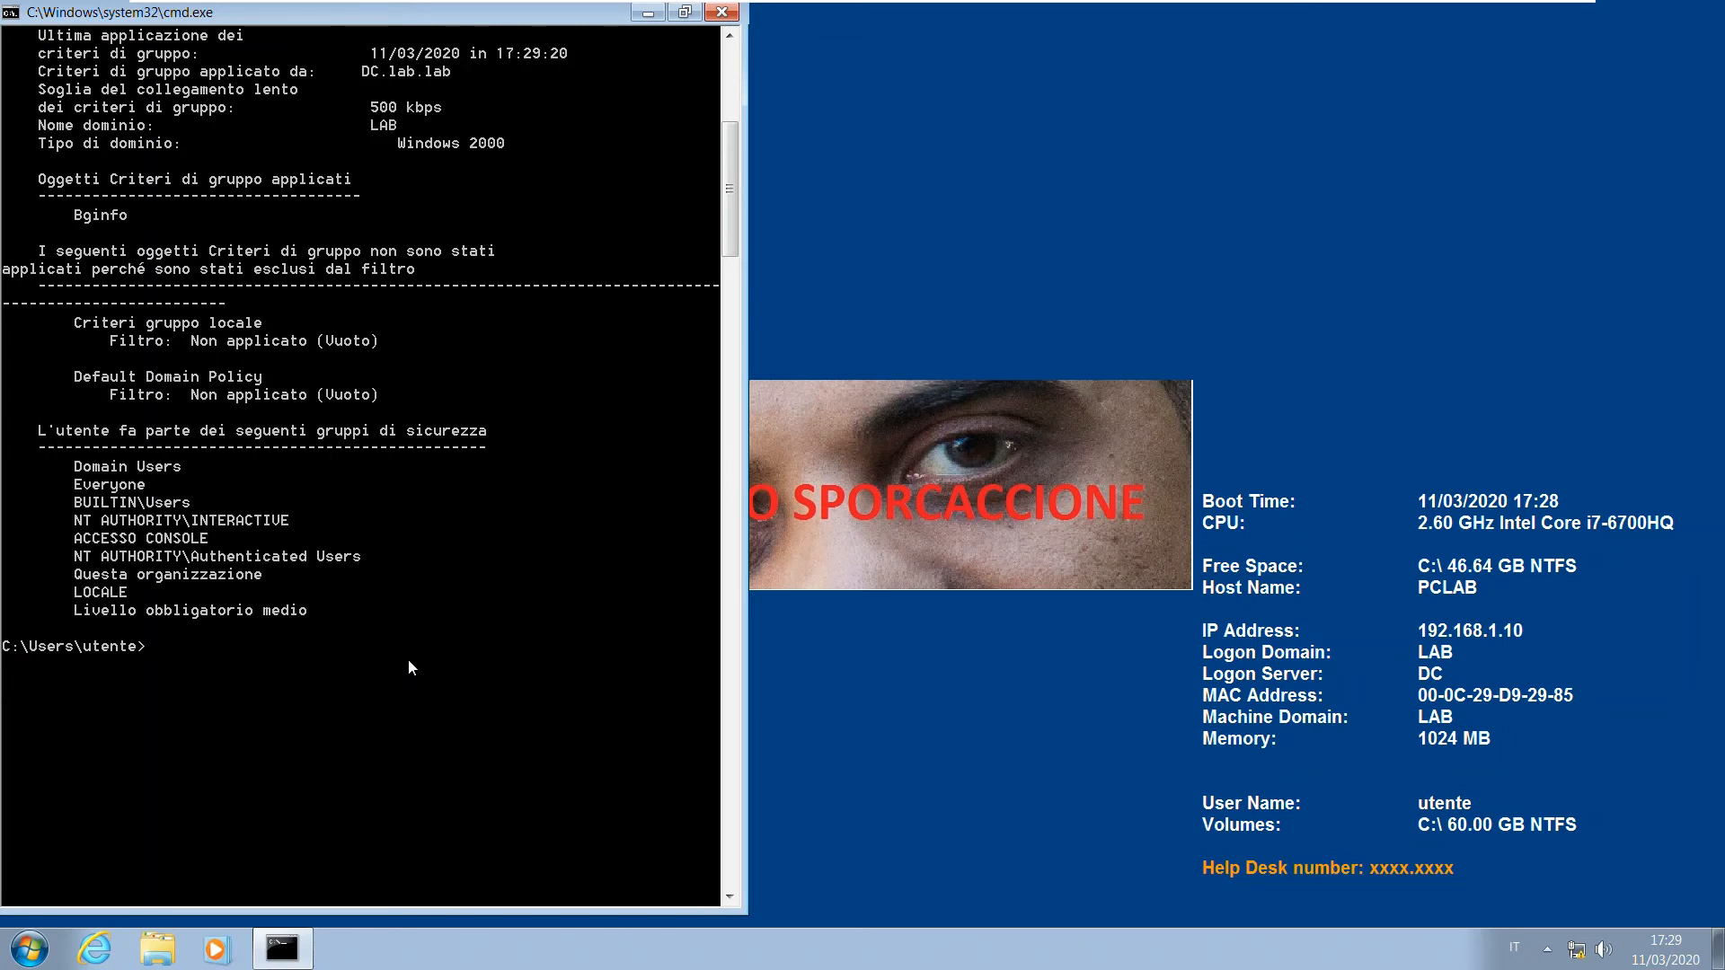
pyautogui.write('cia')
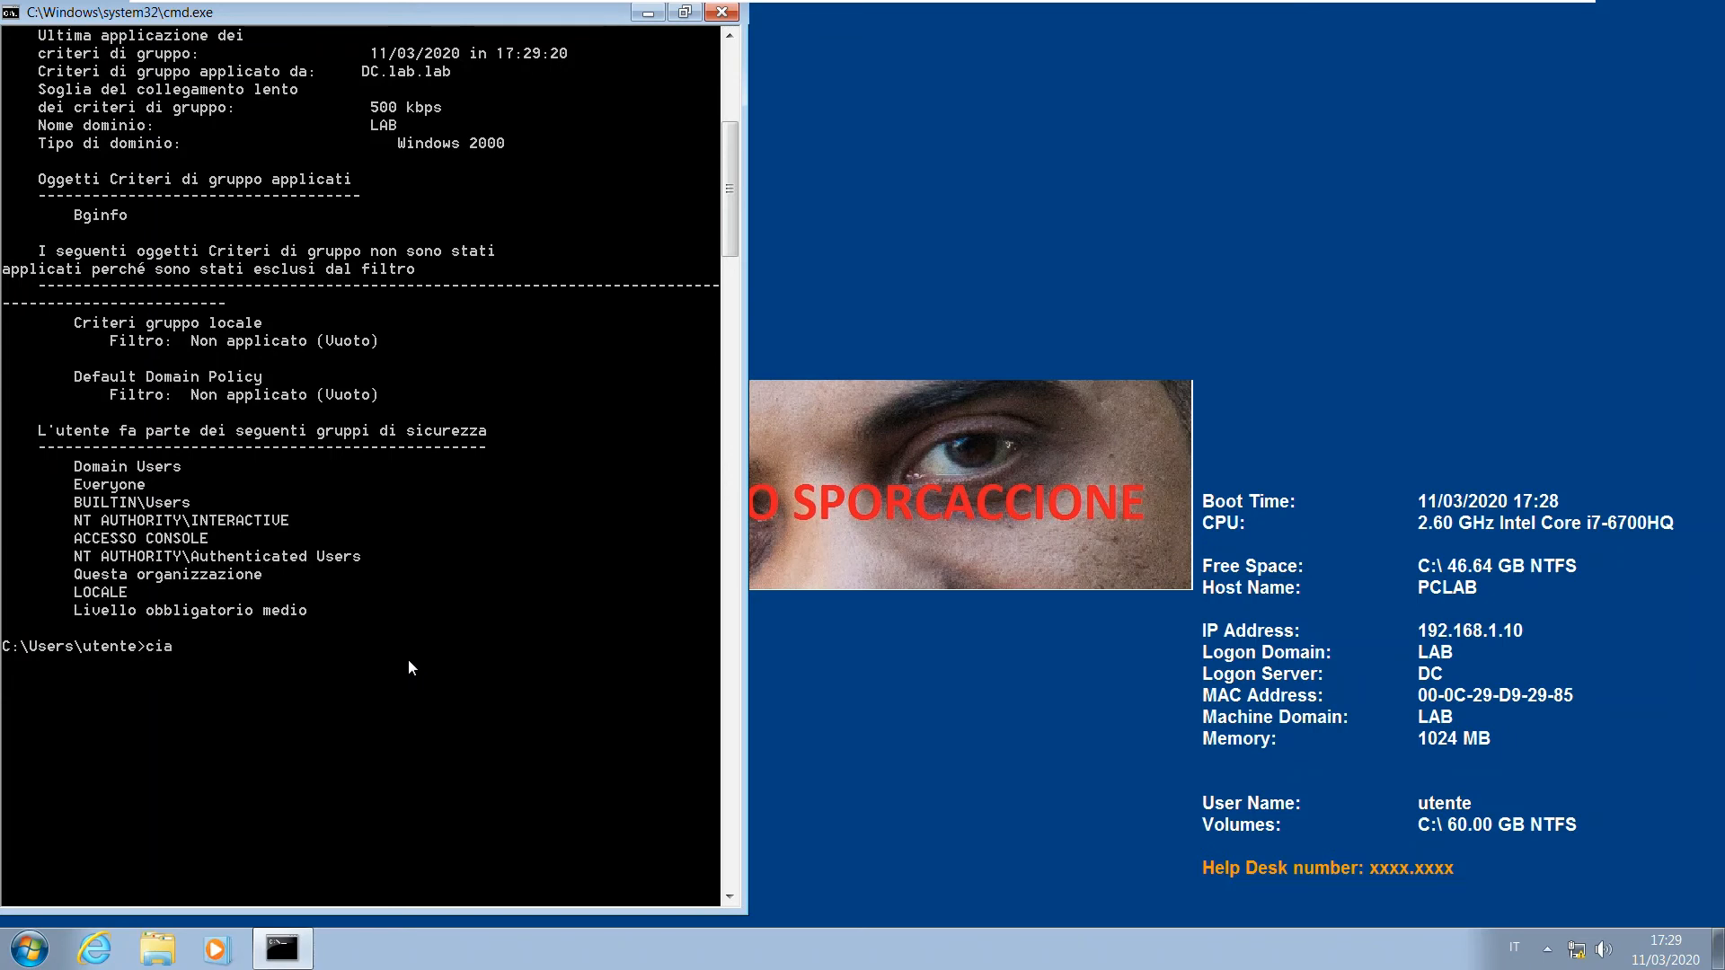